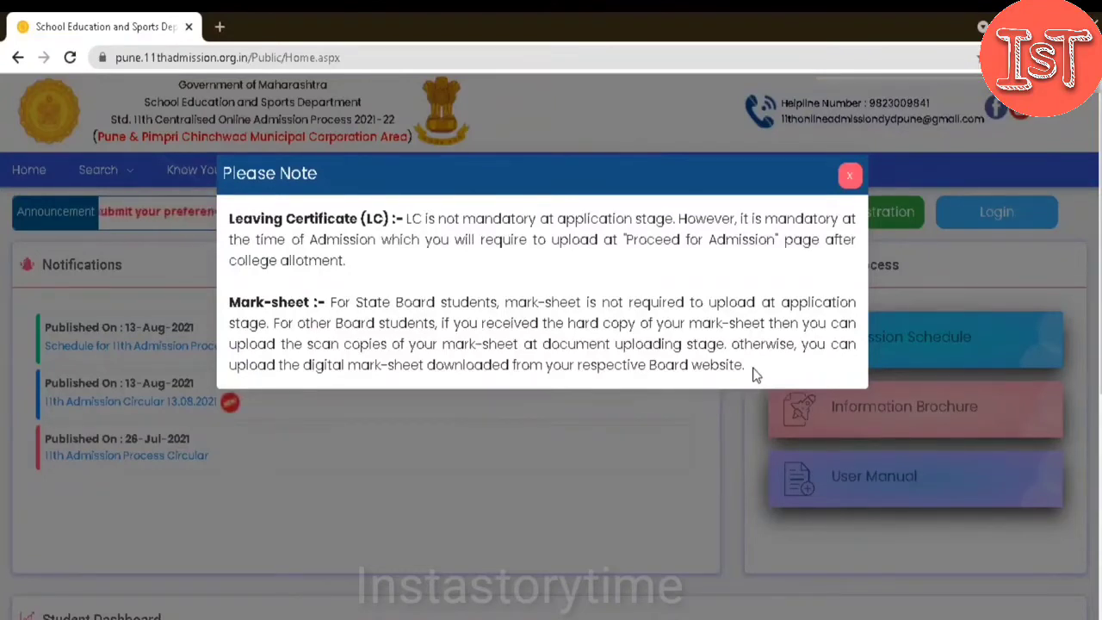
Step: Dismiss the notice and enter the login ID and account password on the student login page
left_click(850, 178)
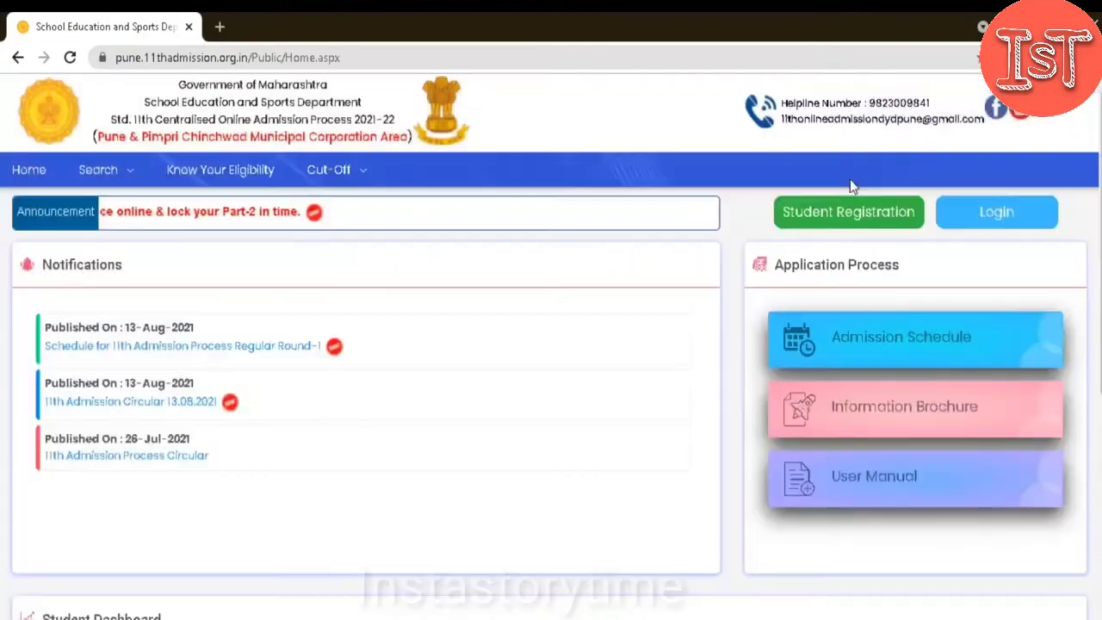
left_click(977, 220)
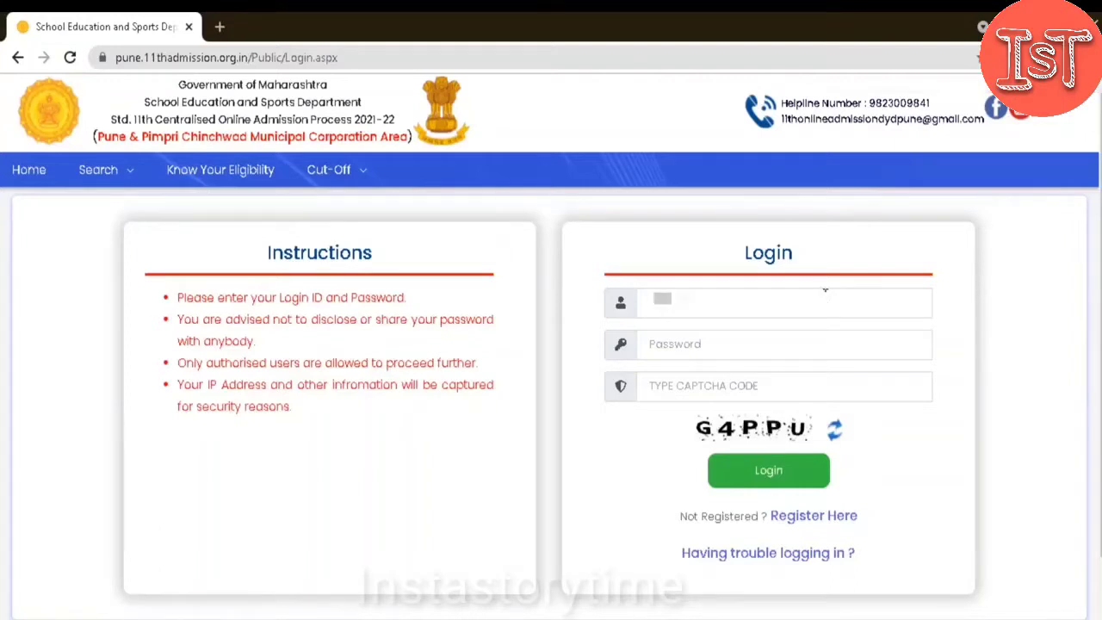
type("PN-21")
key("Tab")
type("a")
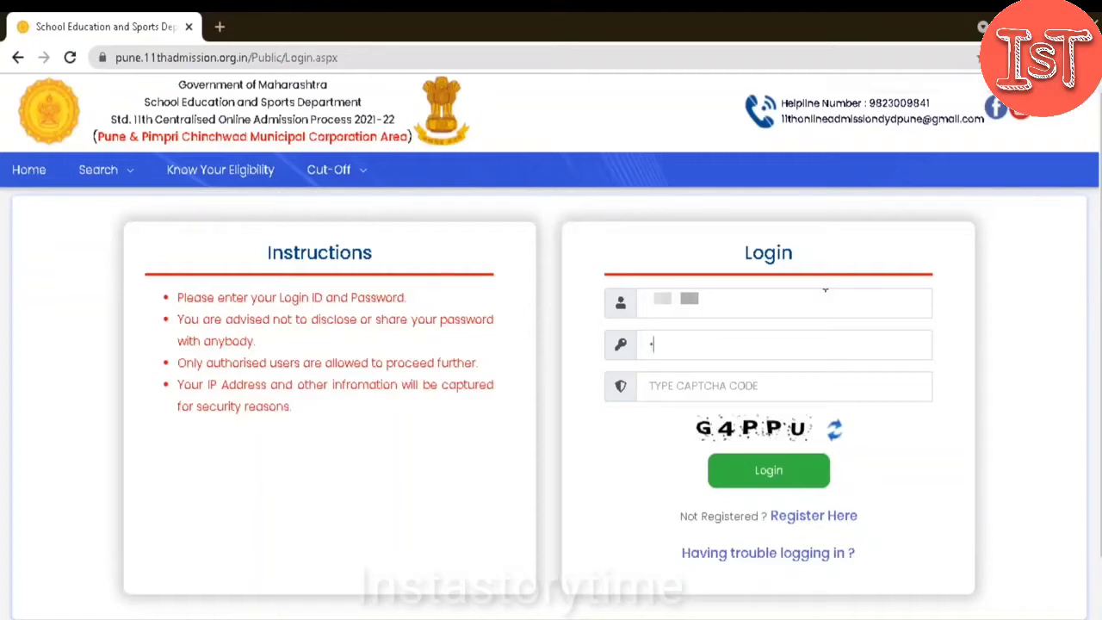
type("aaaaaaaaa")
Step: Type the captcha code shown, correcting a mistyped character
left_click(836, 387)
type("G$")
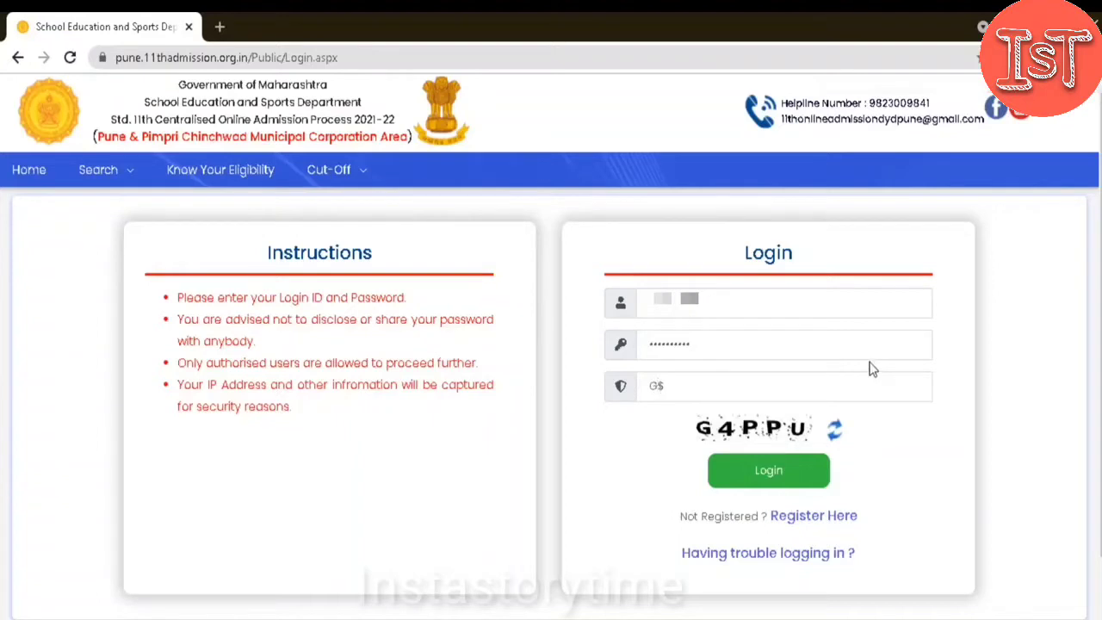
key("BackSpace")
type("4PPU")
Step: Acknowledge the mock-demo login error, replace the login ID with the corrected one and log in
left_click(811, 482)
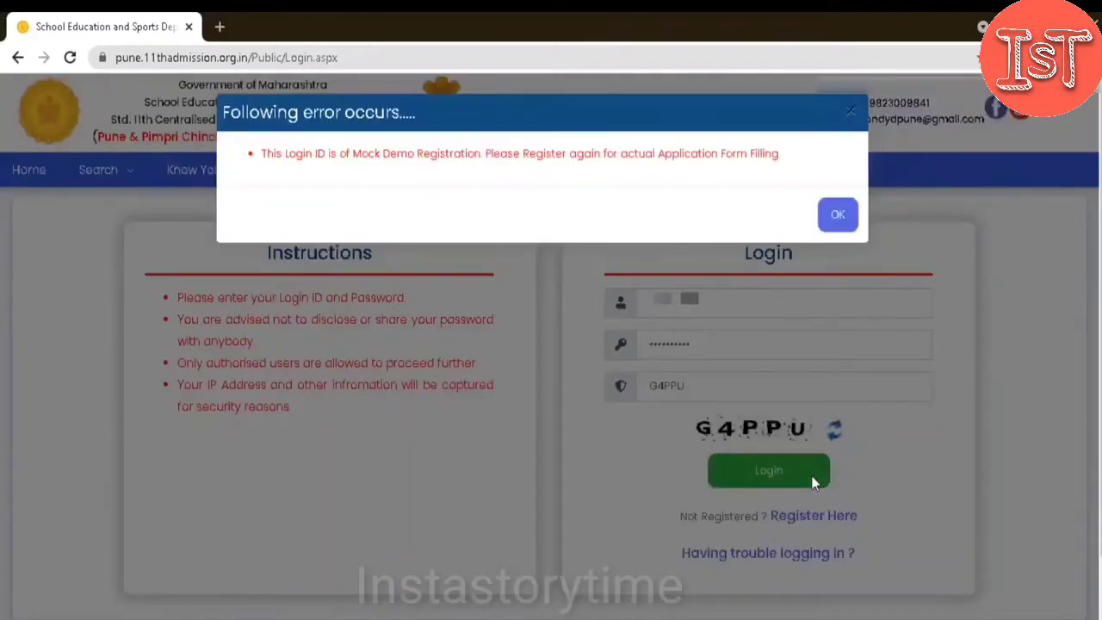
left_click(839, 216)
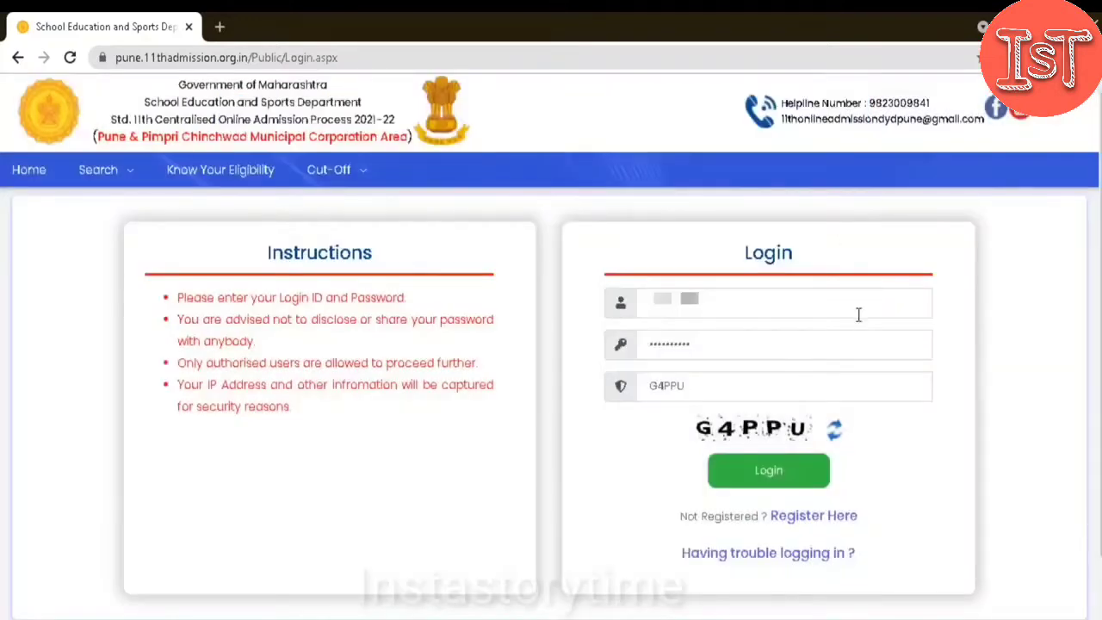
left_click_drag(693, 299, 646, 288)
key("BackSpace")
type("211")
left_click(774, 482)
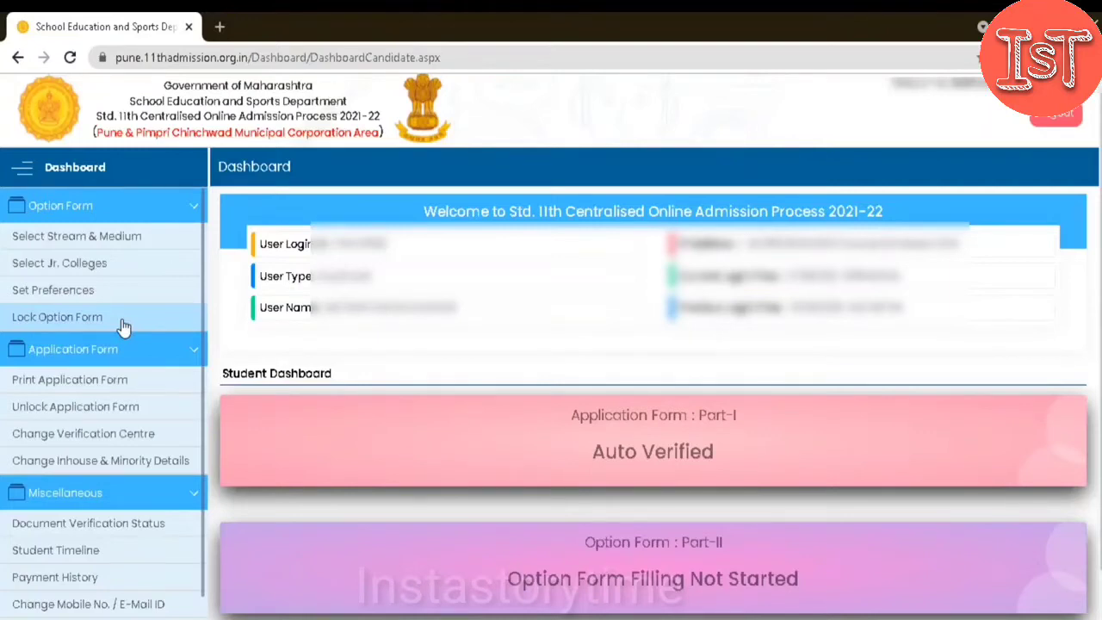
Step: Attempt Lock Option Form and acknowledge the 'Option Form Filling is Not Started' message
left_click(91, 235)
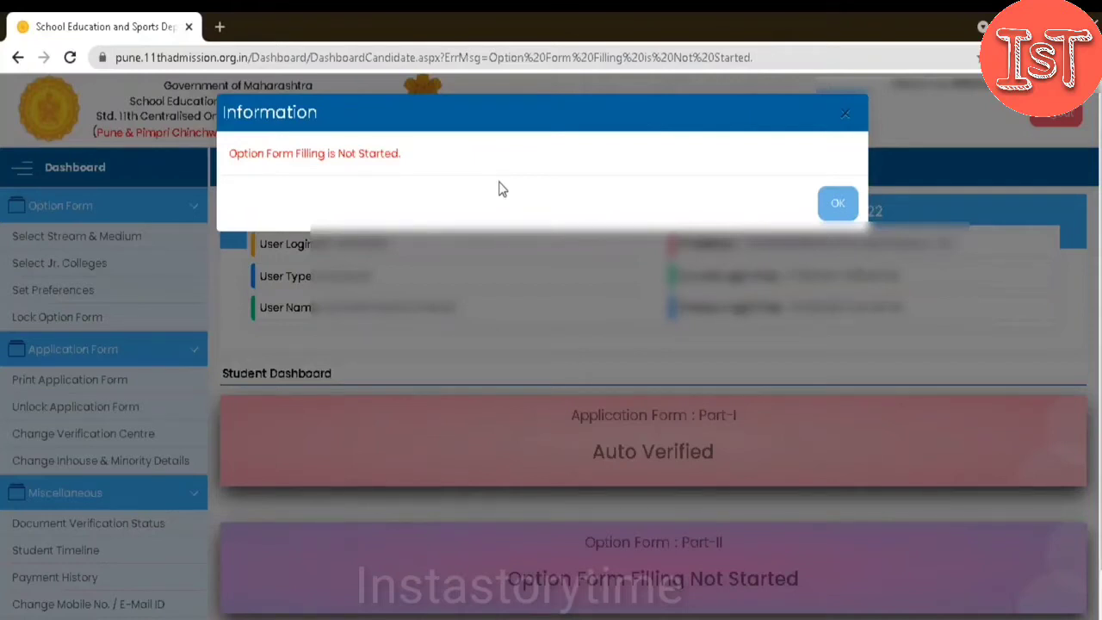
left_click(848, 207)
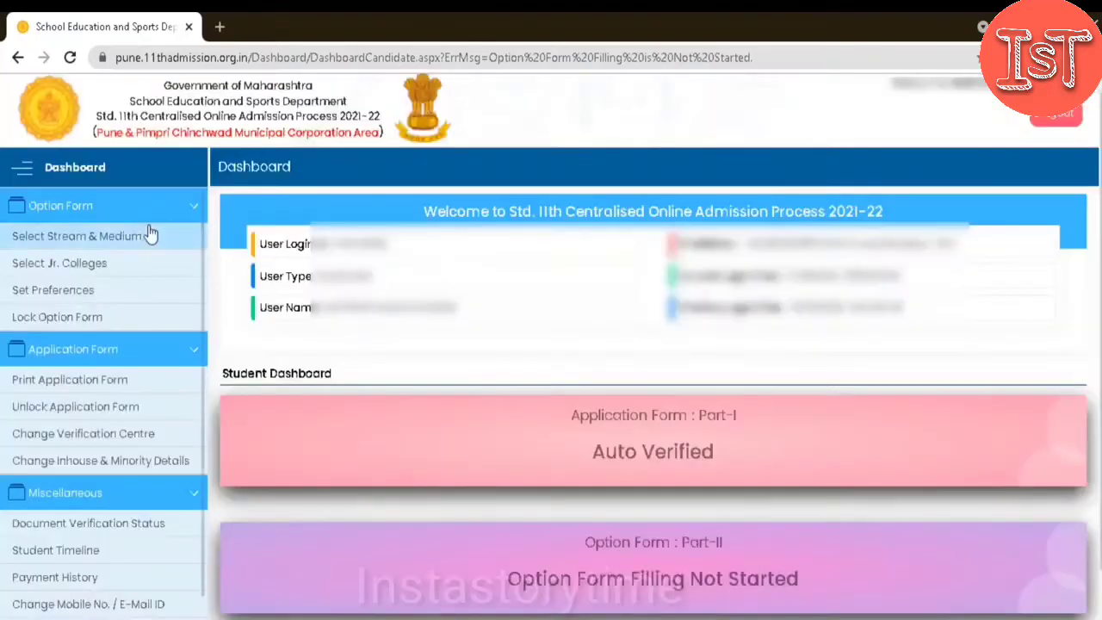
Step: Choose Science as the stream and English as the medium, then Save & Next
left_click(144, 240)
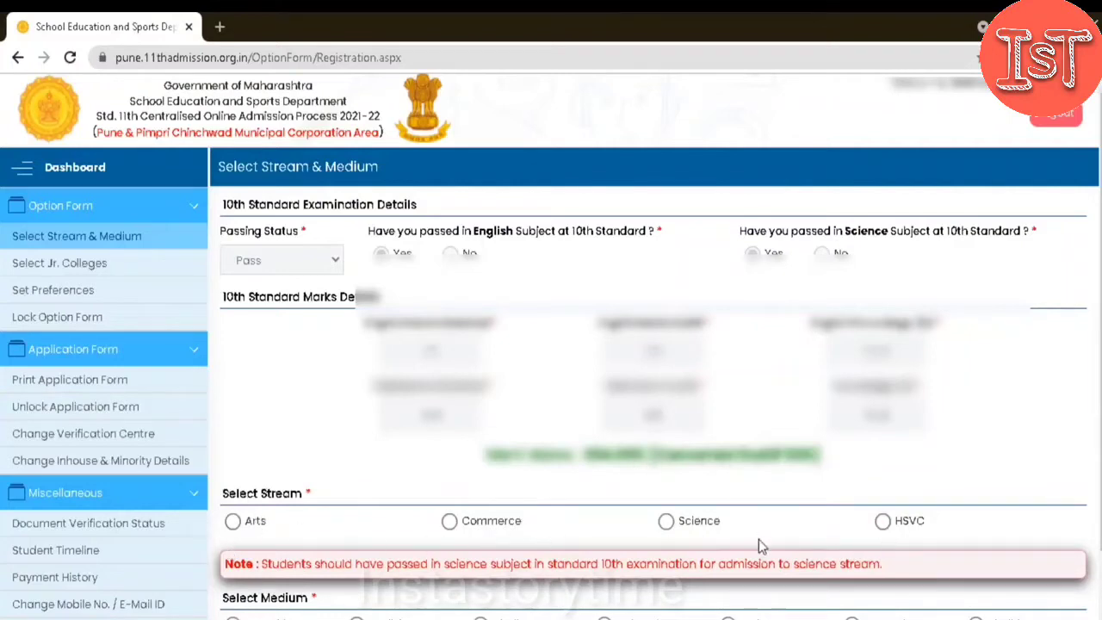
left_click(666, 521)
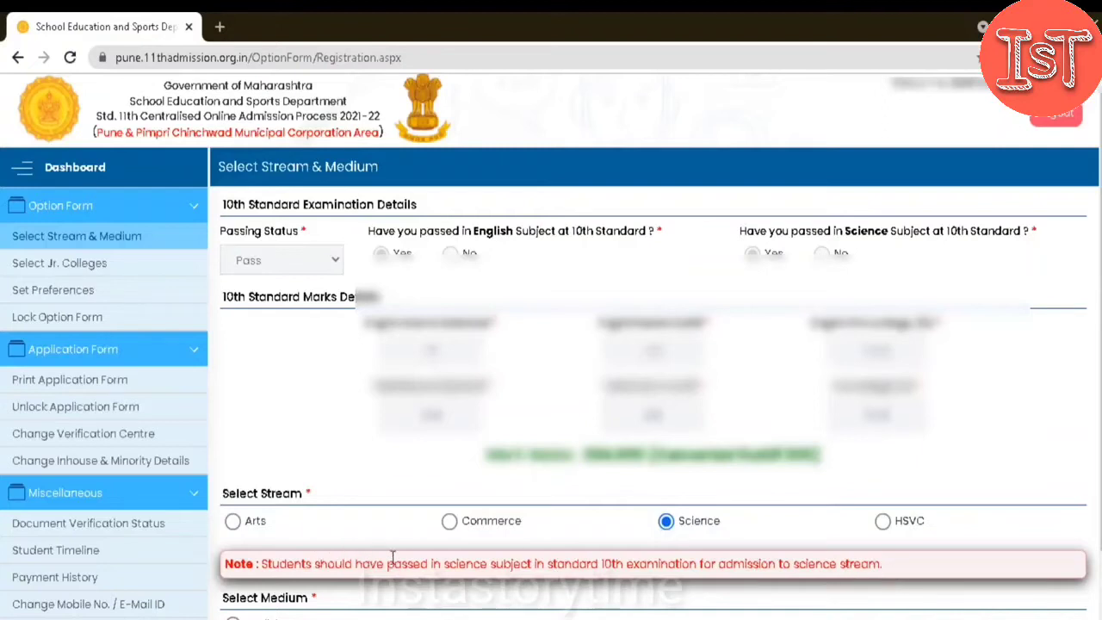
left_click_drag(260, 564, 833, 585)
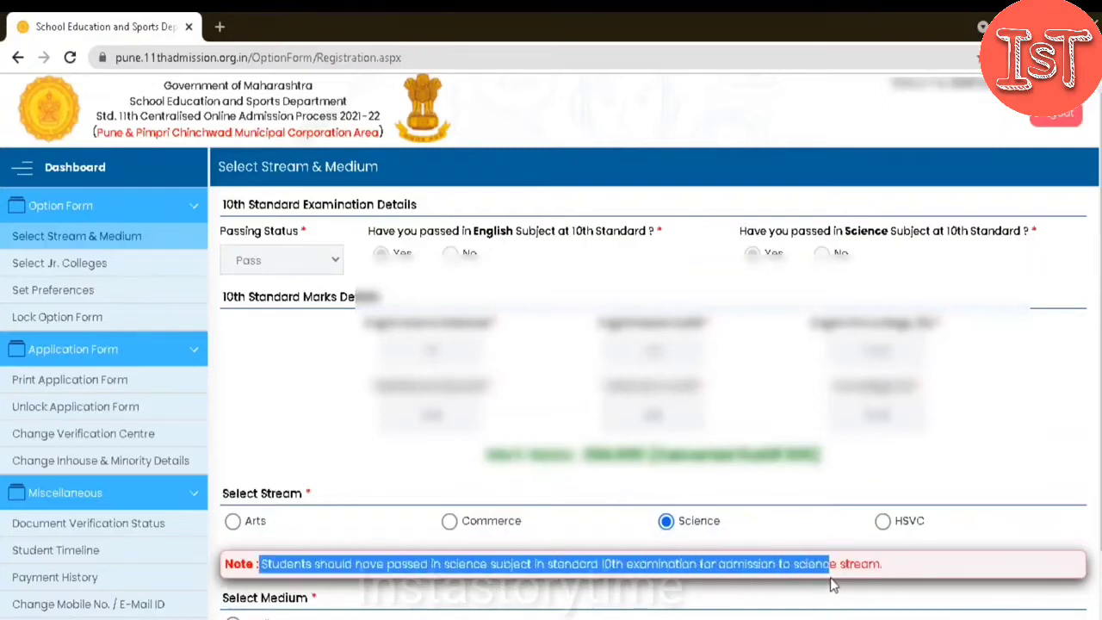
left_click(860, 568)
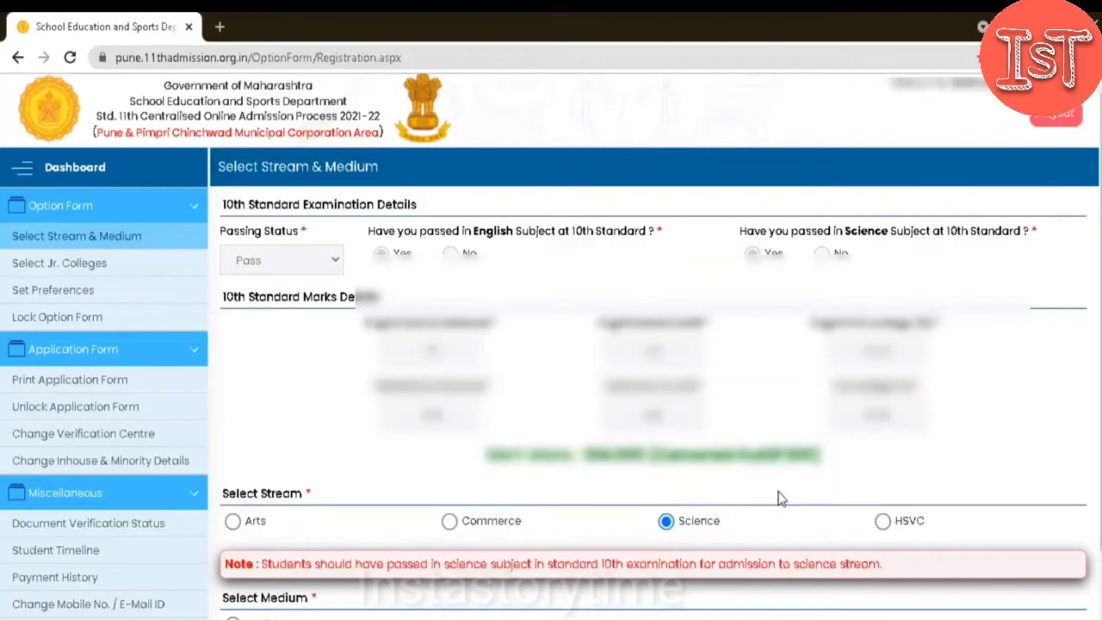
scroll(777, 497, "down", 1)
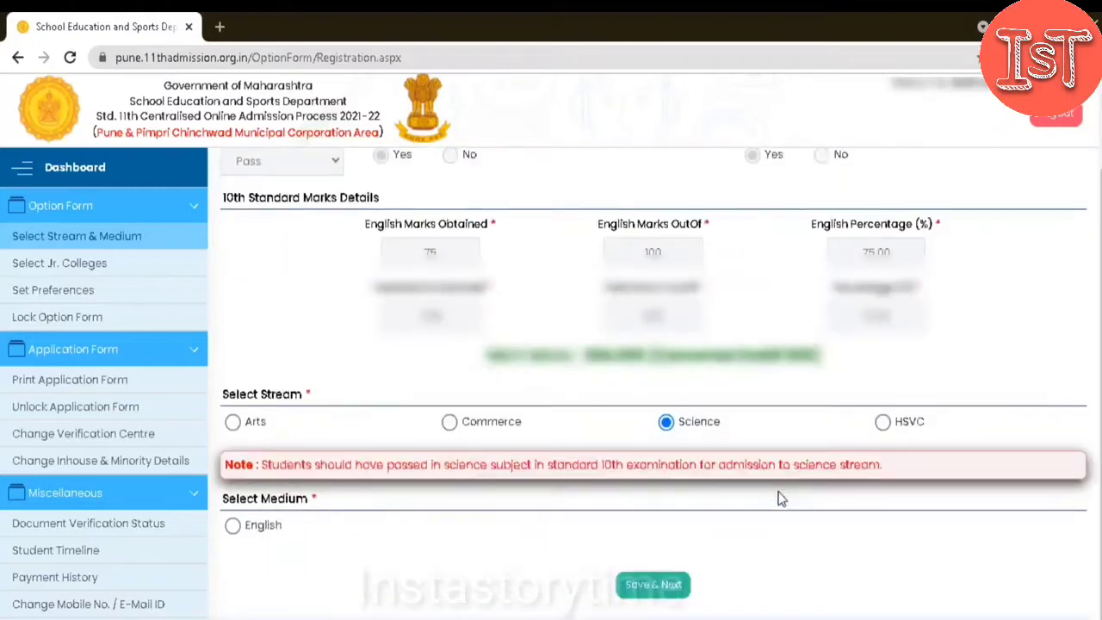
left_click(233, 526)
left_click(650, 593)
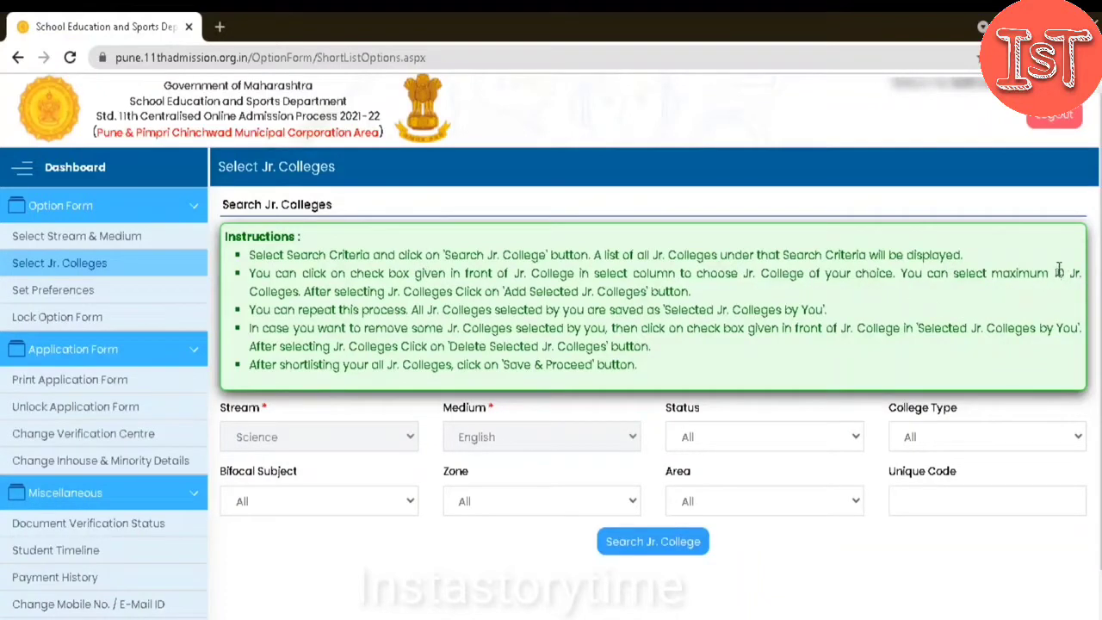
Step: Highlight the instructions about the 10-college maximum and adding selected colleges
left_click_drag(1056, 273, 300, 291)
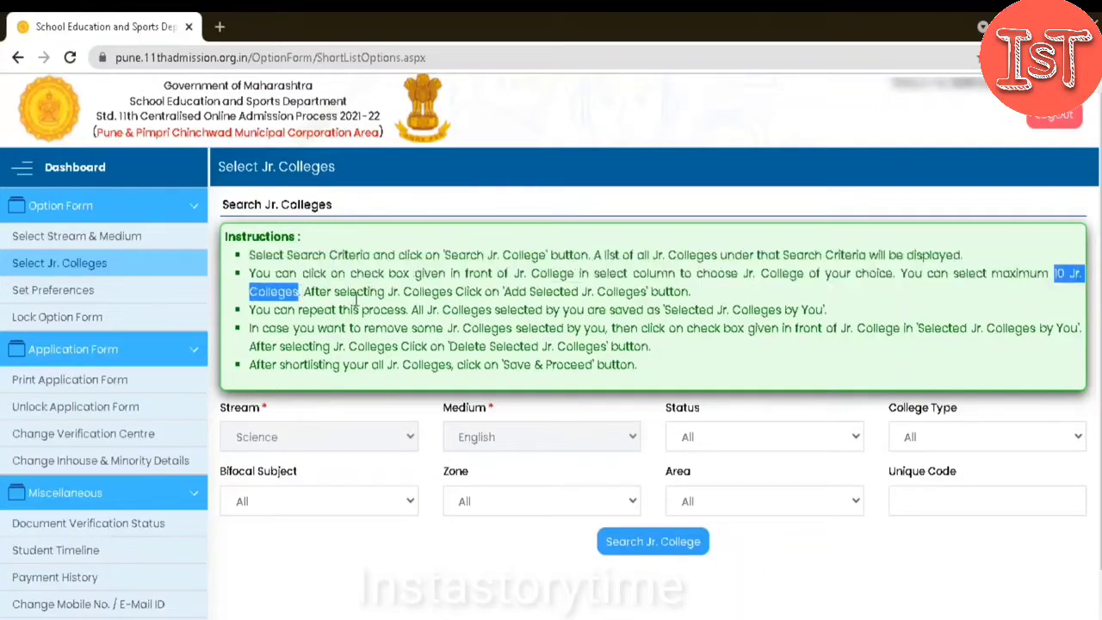
left_click(357, 298)
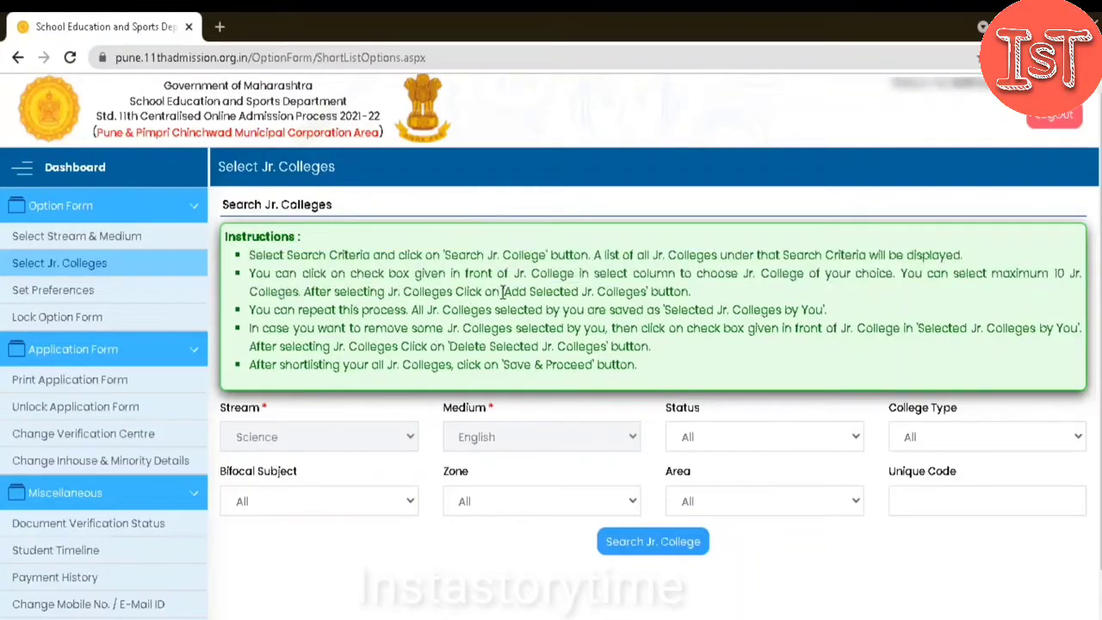
left_click_drag(503, 292, 691, 292)
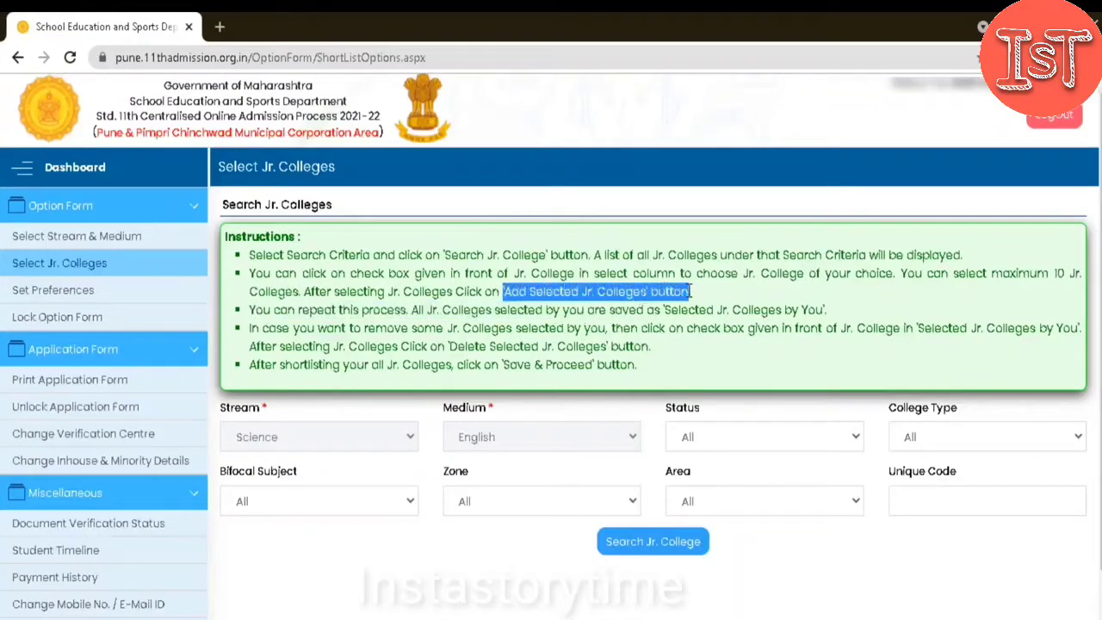
left_click(631, 308)
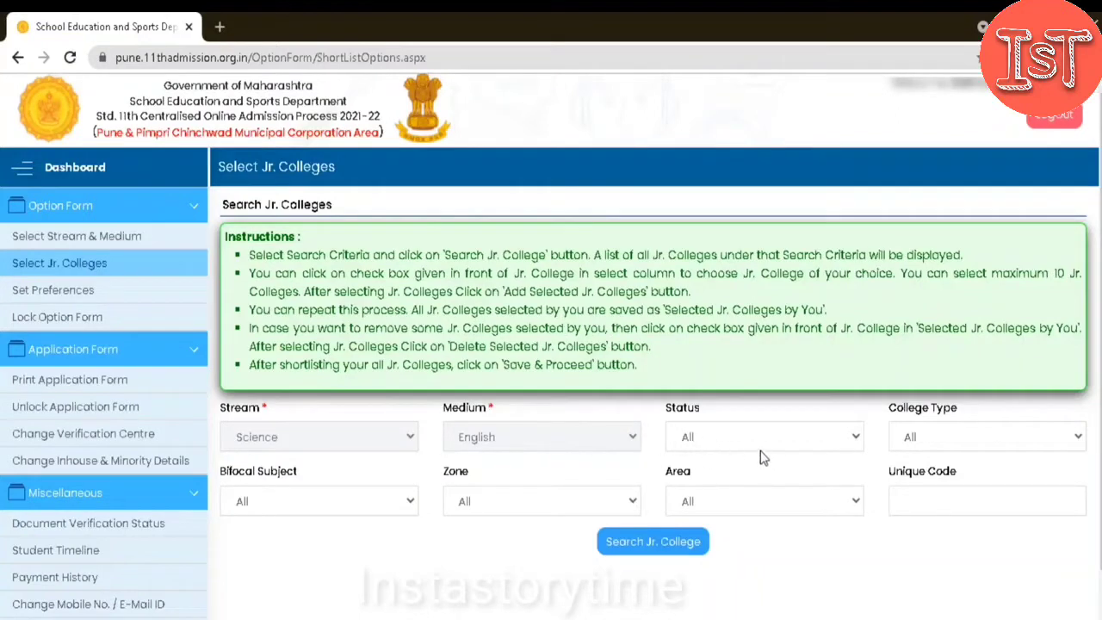
Step: Search colleges with Aided status in Shivaji Nagar-Aundh-Pashan-Khadaki zone, other filters left All
left_click(837, 439)
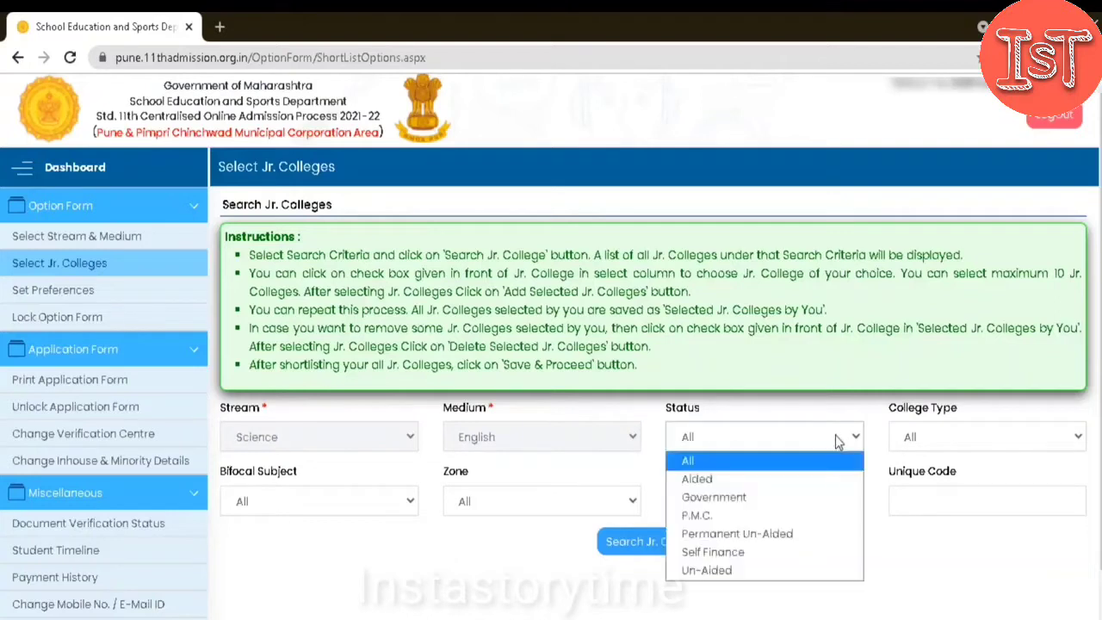
left_click(772, 479)
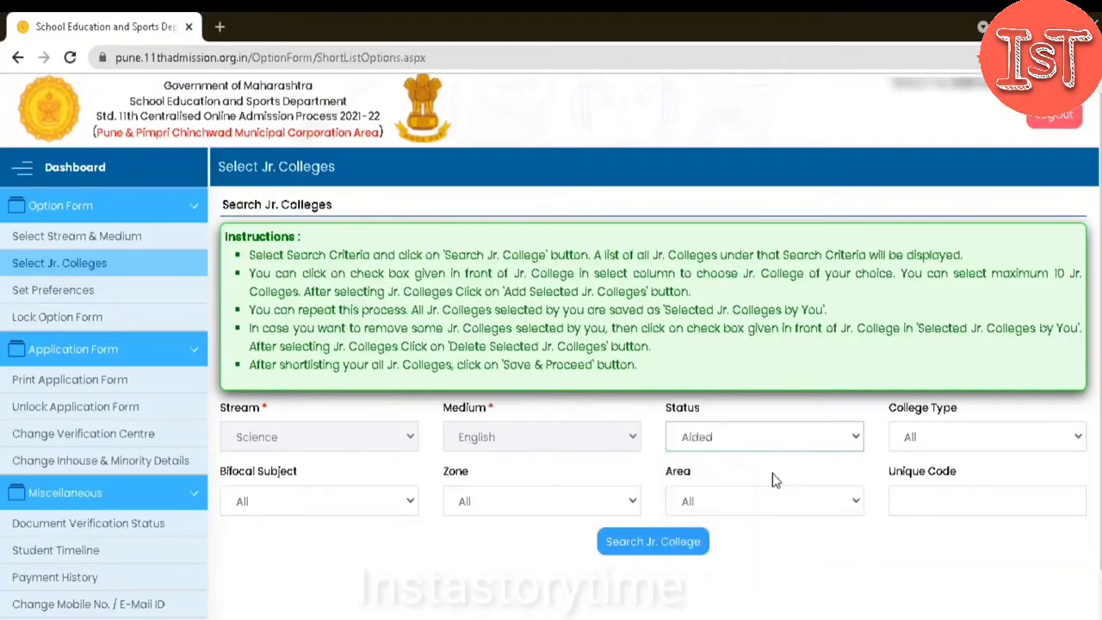
left_click(951, 444)
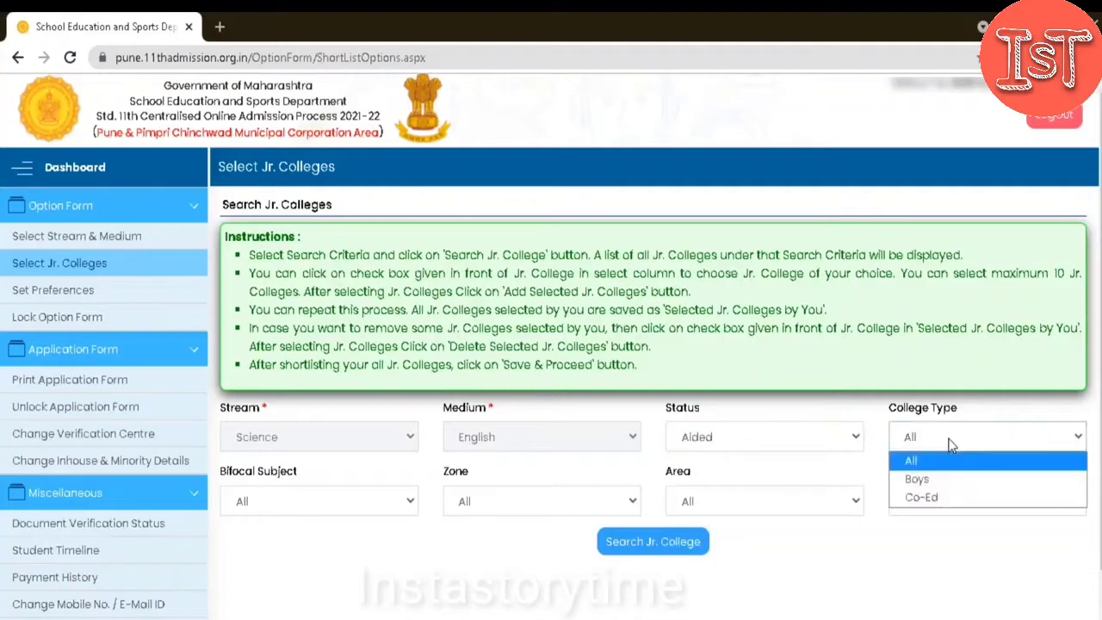
left_click(951, 443)
left_click(378, 510)
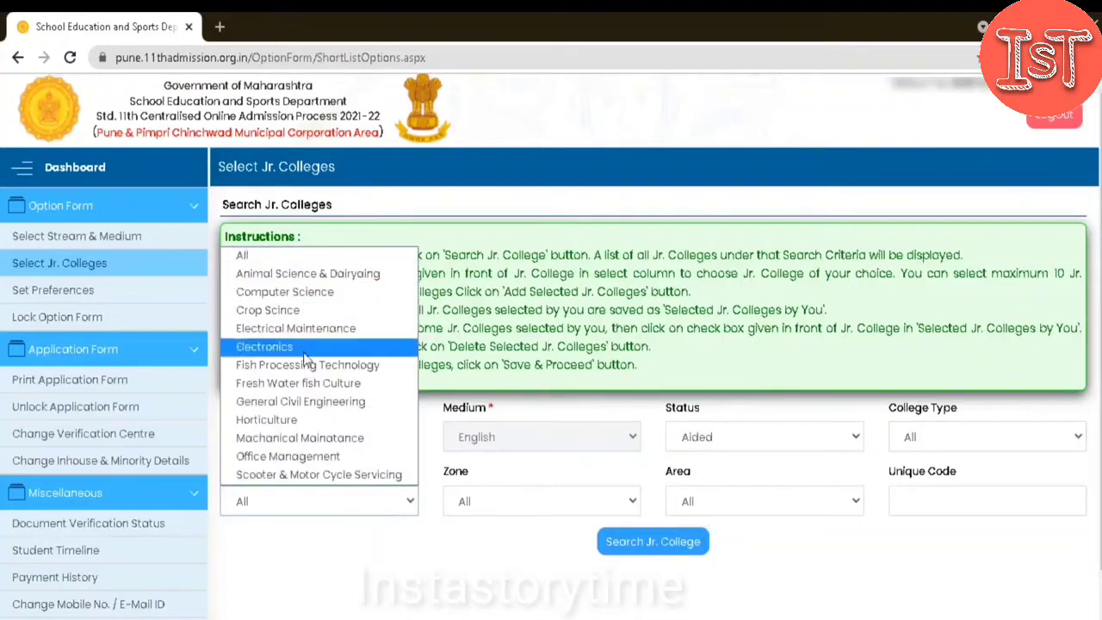
left_click(523, 512)
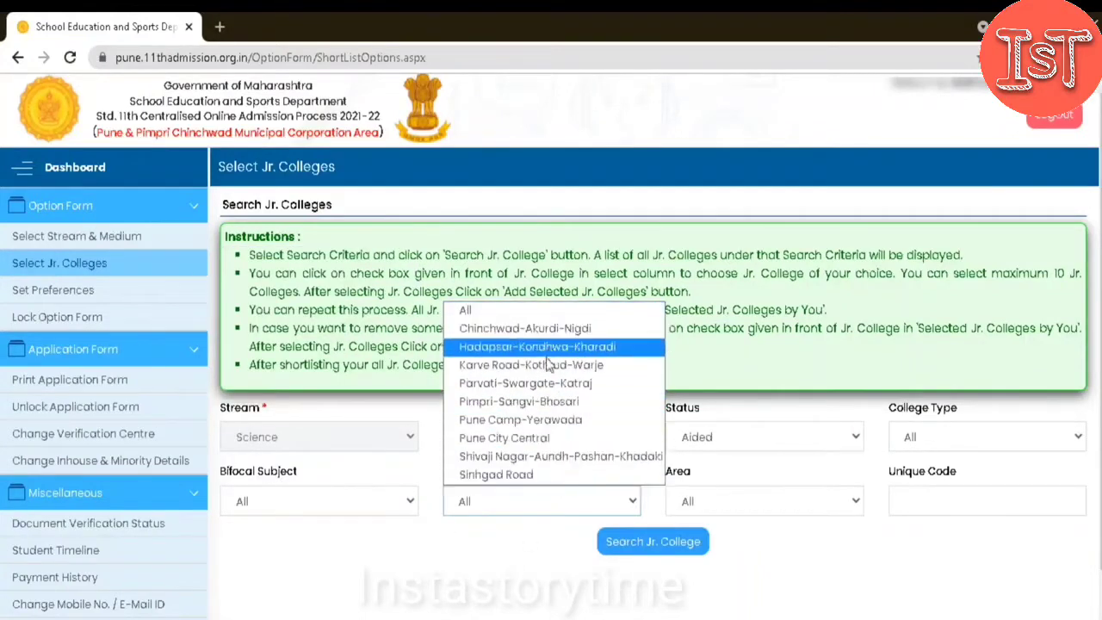
left_click(578, 457)
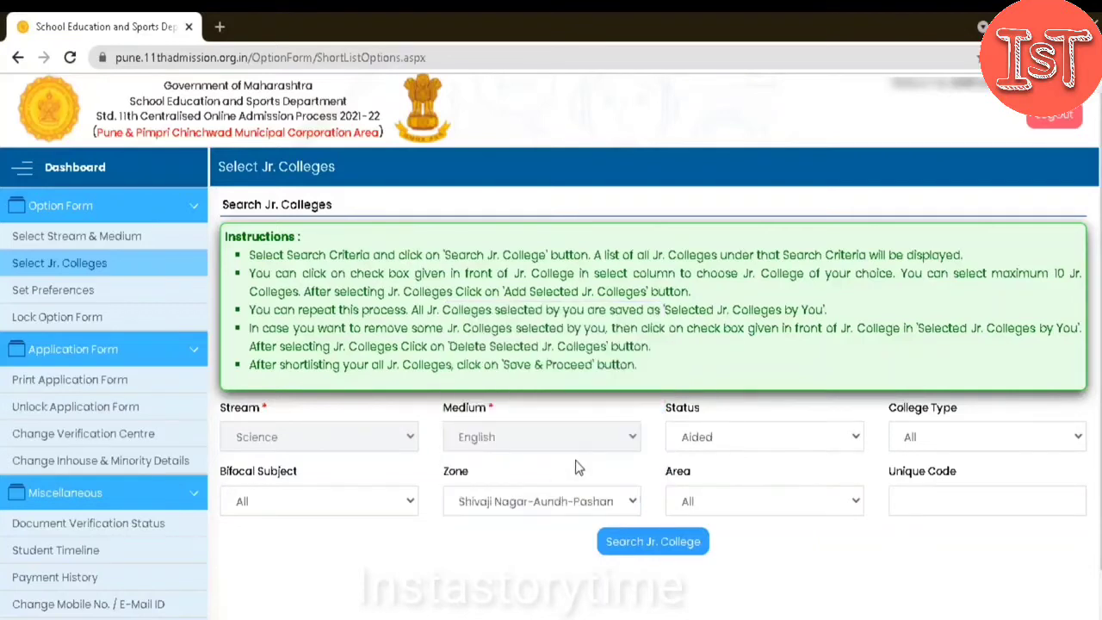
left_click(820, 512)
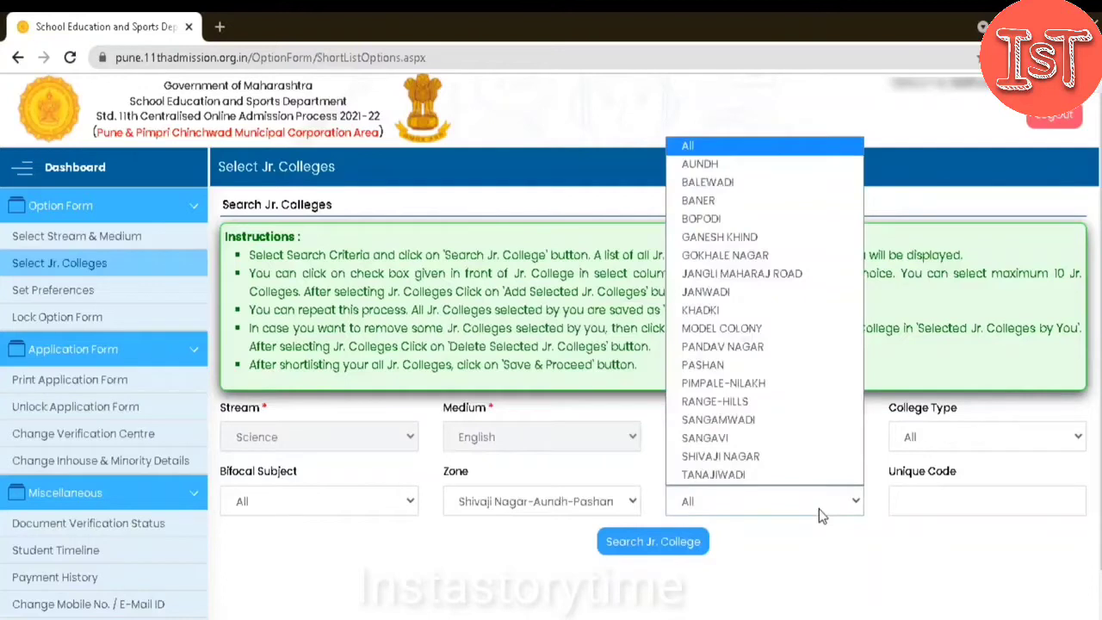
left_click(738, 148)
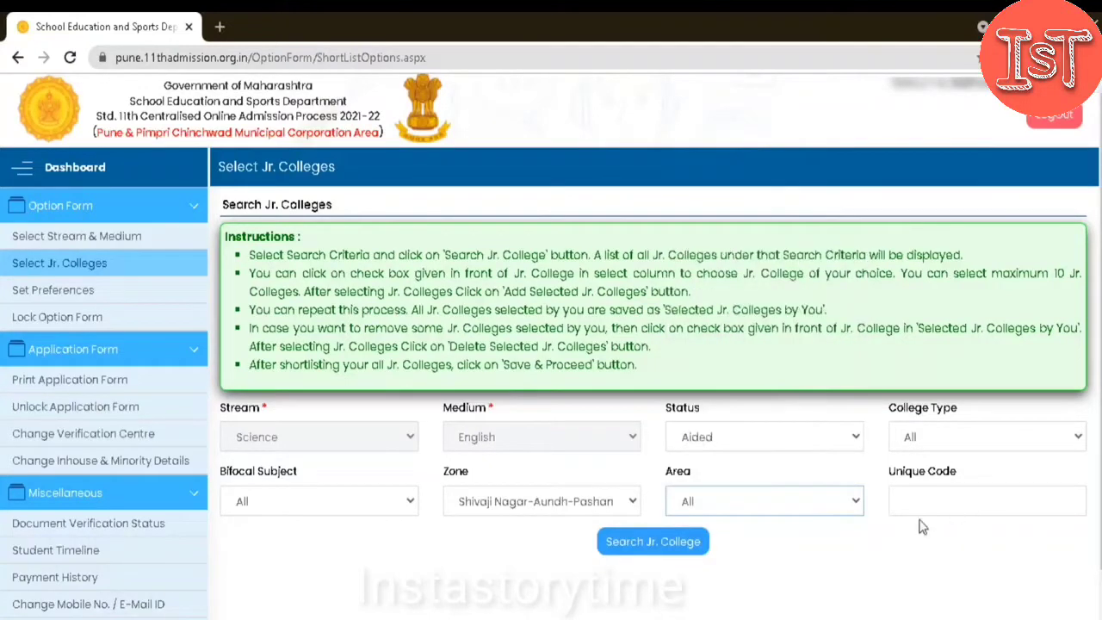
left_click(629, 549)
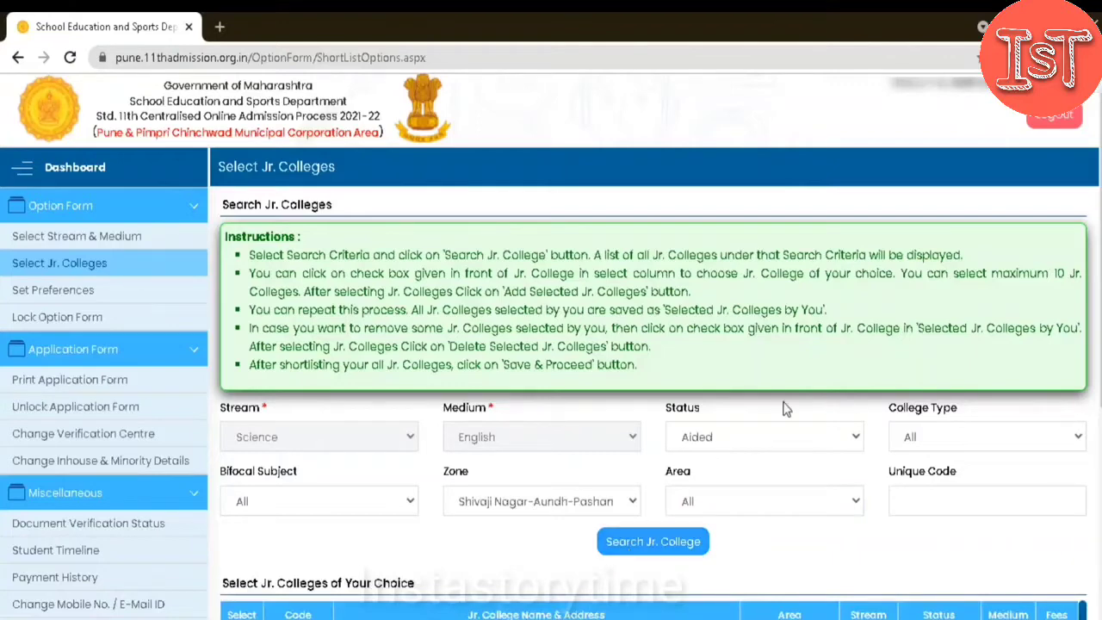
Step: Scroll through the aided Shivaji Nagar-Aundh-Pashan results from PN105SGE, then open the Zone list
scroll(785, 409, "down", 1)
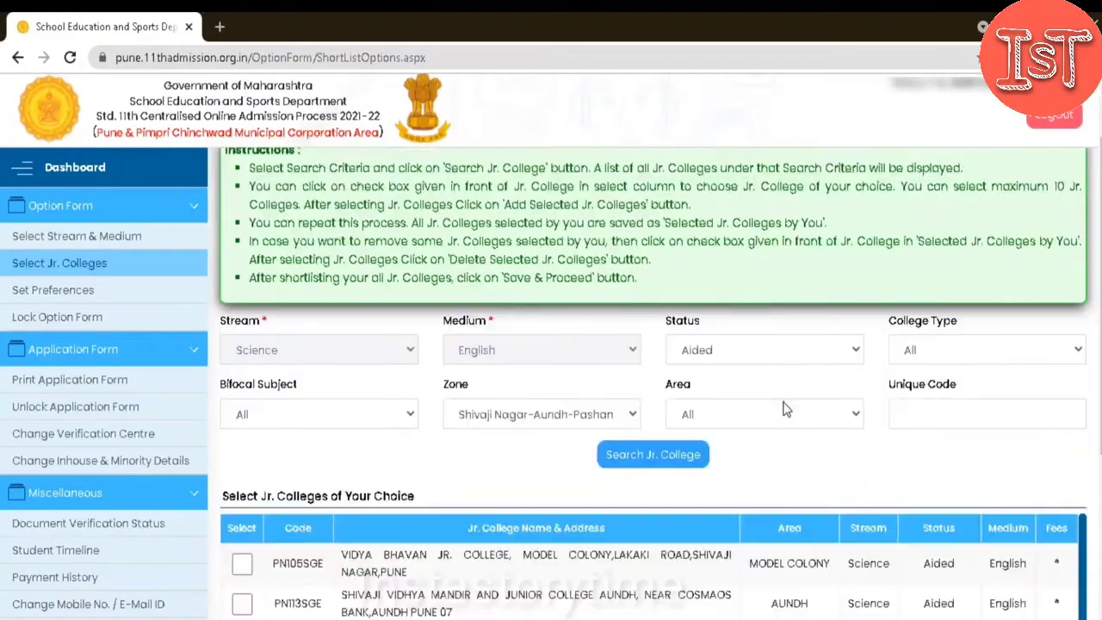
scroll(785, 409, "down", 1)
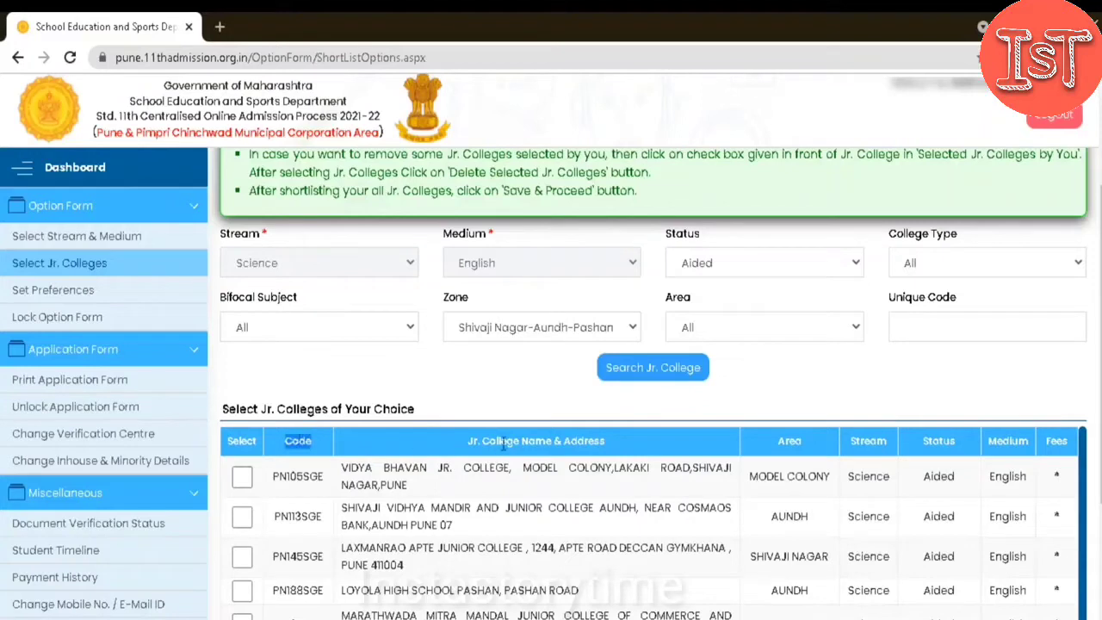
left_click_drag(459, 441, 613, 444)
left_click(613, 444)
double_click(1056, 473)
scroll(1068, 484, "down", 2)
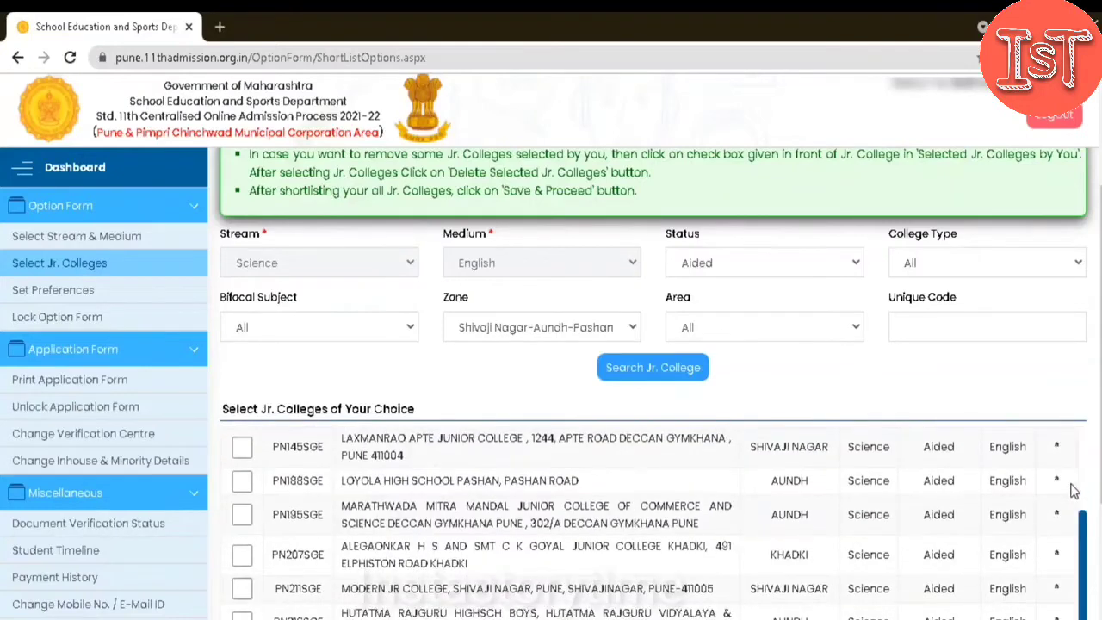
scroll(1073, 490, "down", 3)
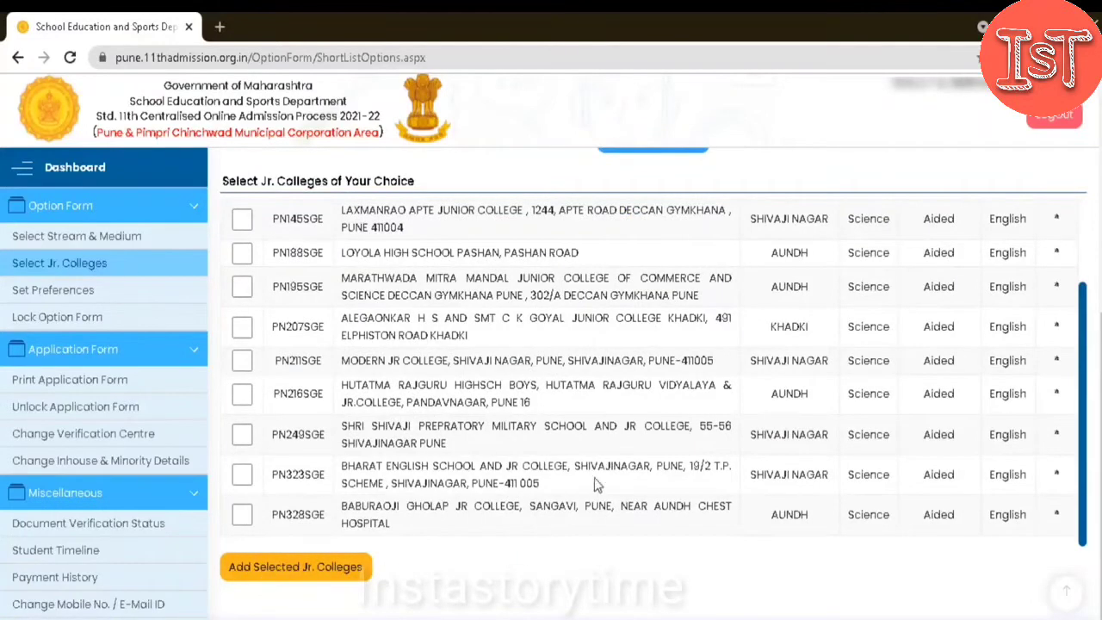
scroll(622, 473, "up", 2)
scroll(440, 345, "down", 3)
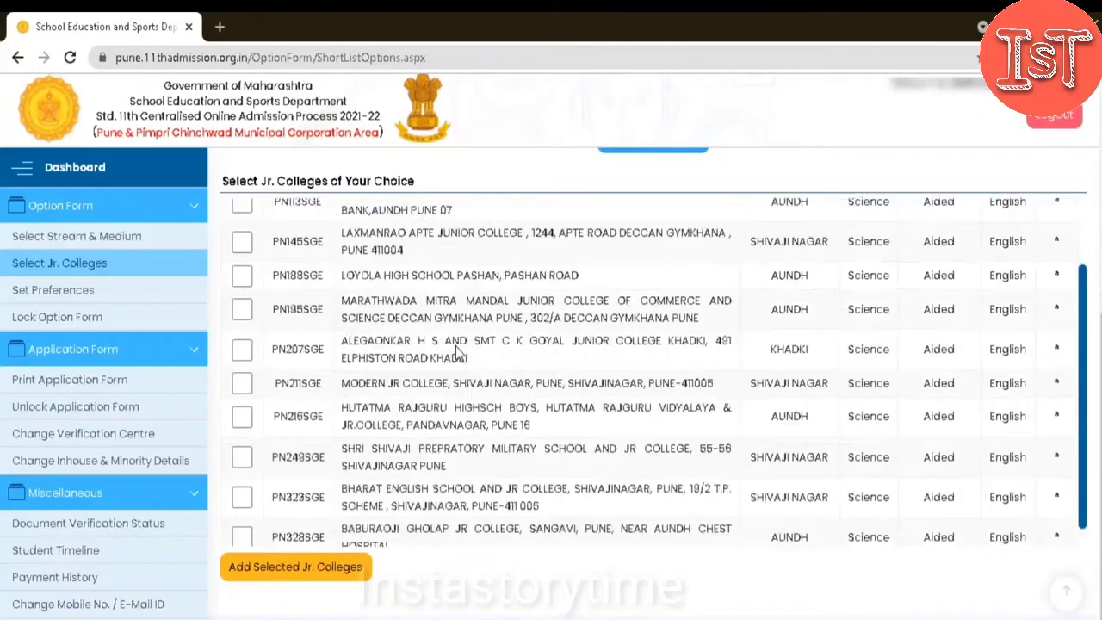
scroll(460, 378, "up", 3)
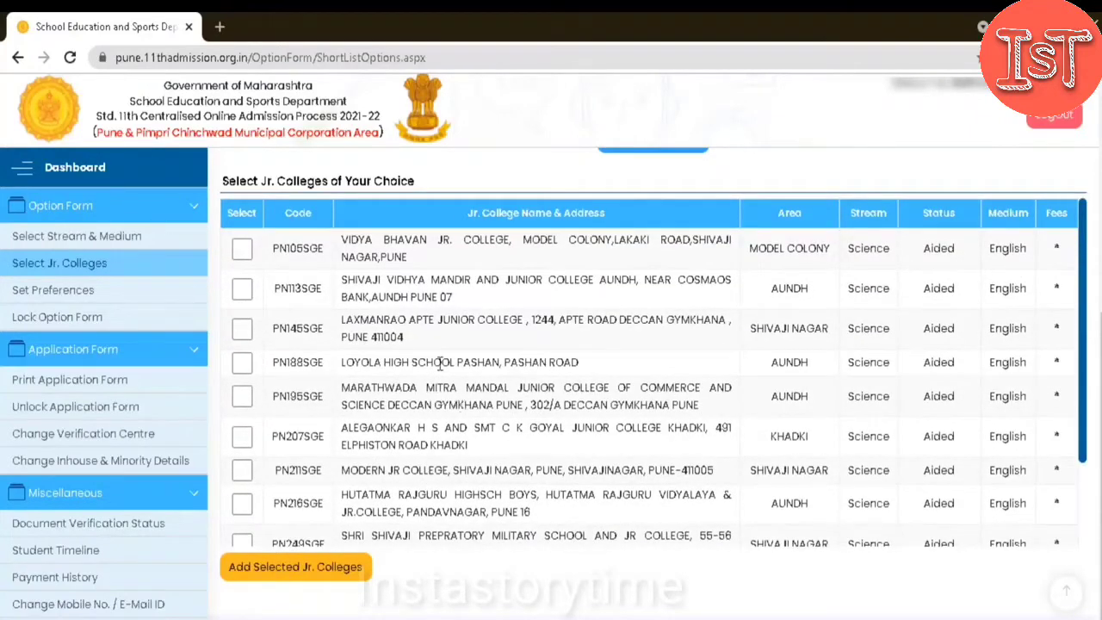
scroll(439, 363, "up", 1)
scroll(457, 418, "down", 1)
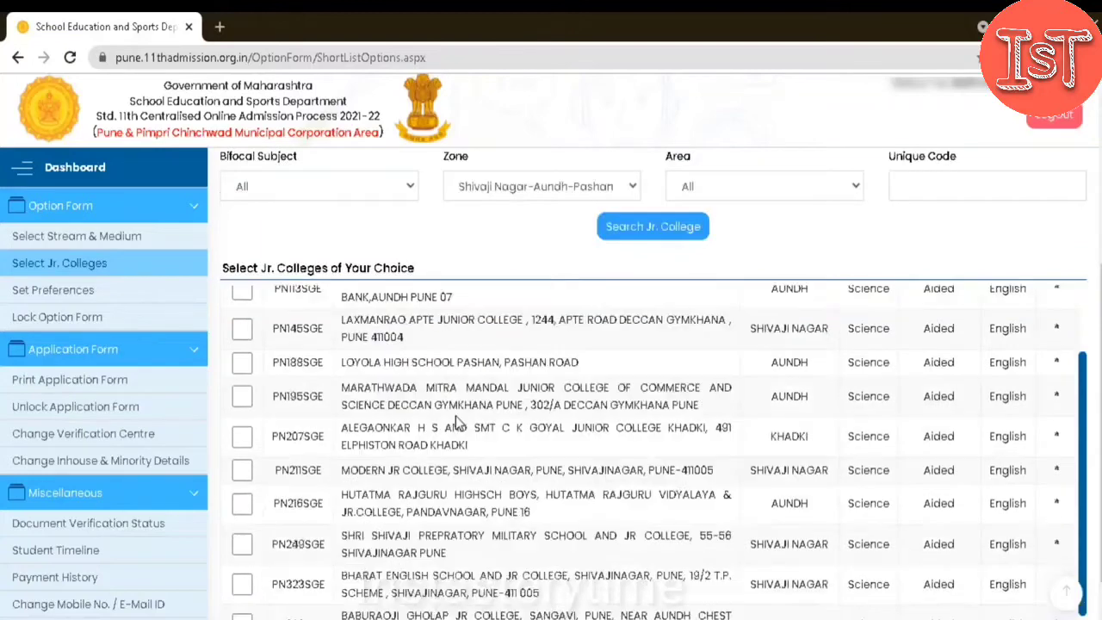
scroll(455, 415, "down", 1)
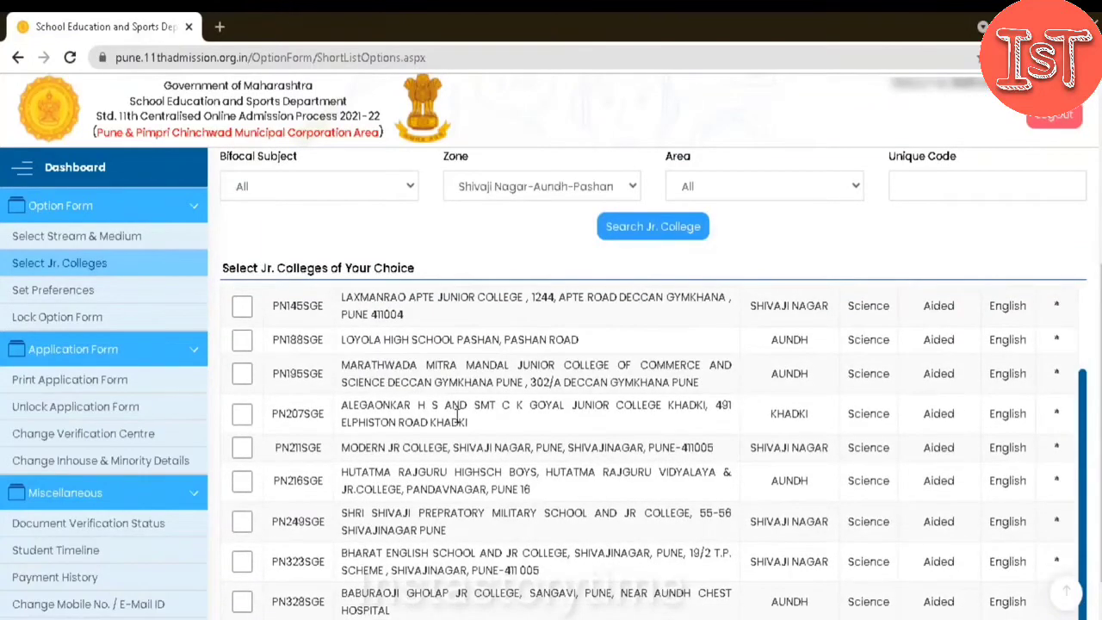
scroll(368, 409, "up", 1)
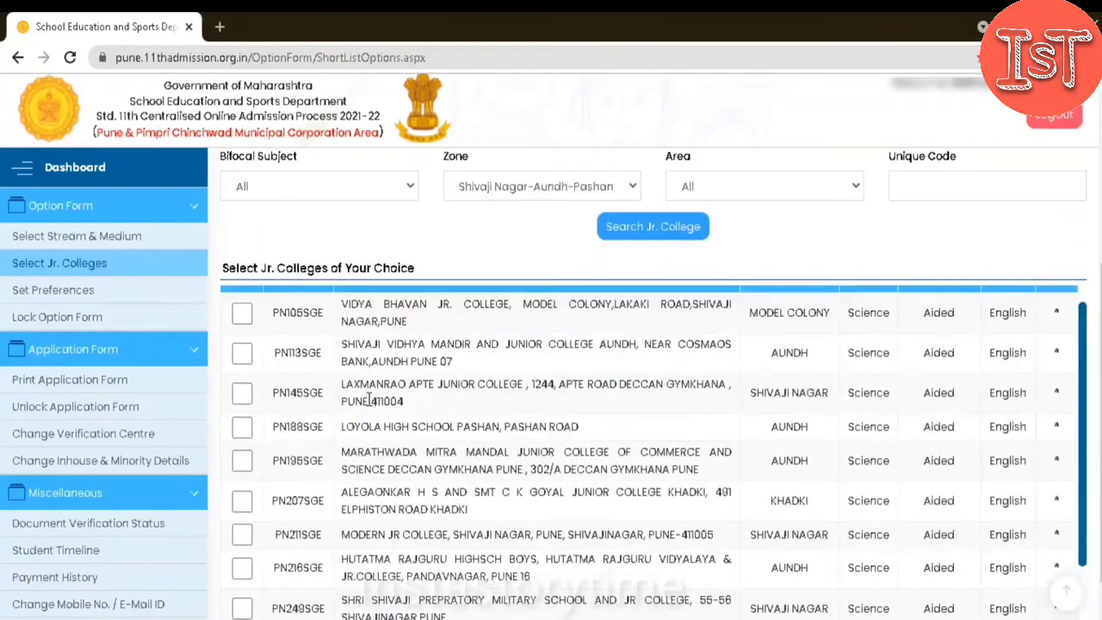
scroll(370, 398, "up", 1)
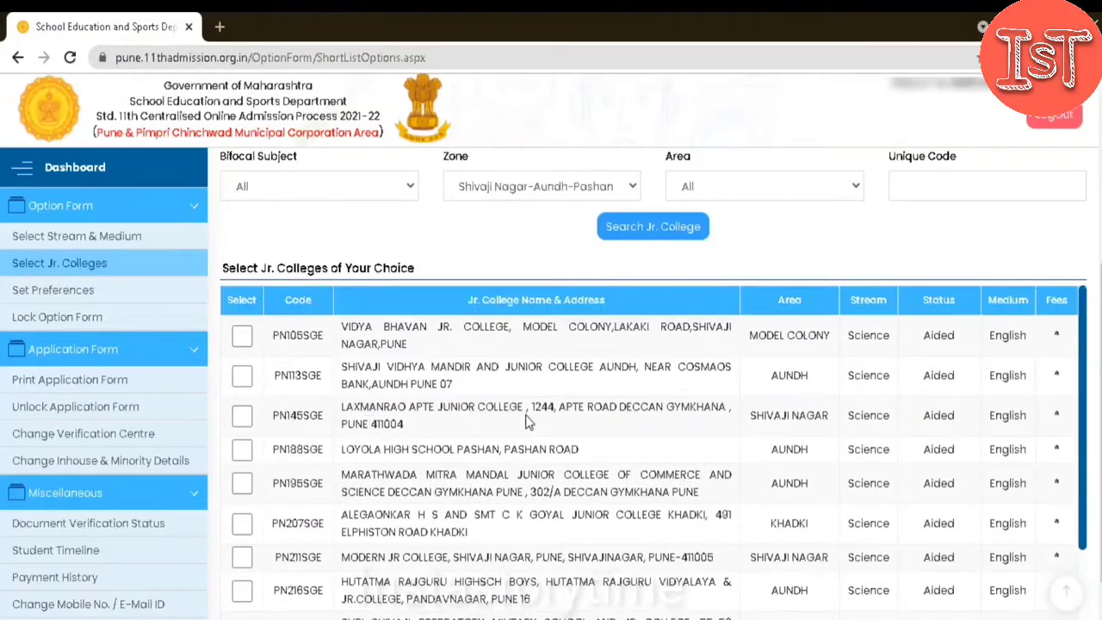
scroll(526, 415, "up", 2)
left_click(523, 360)
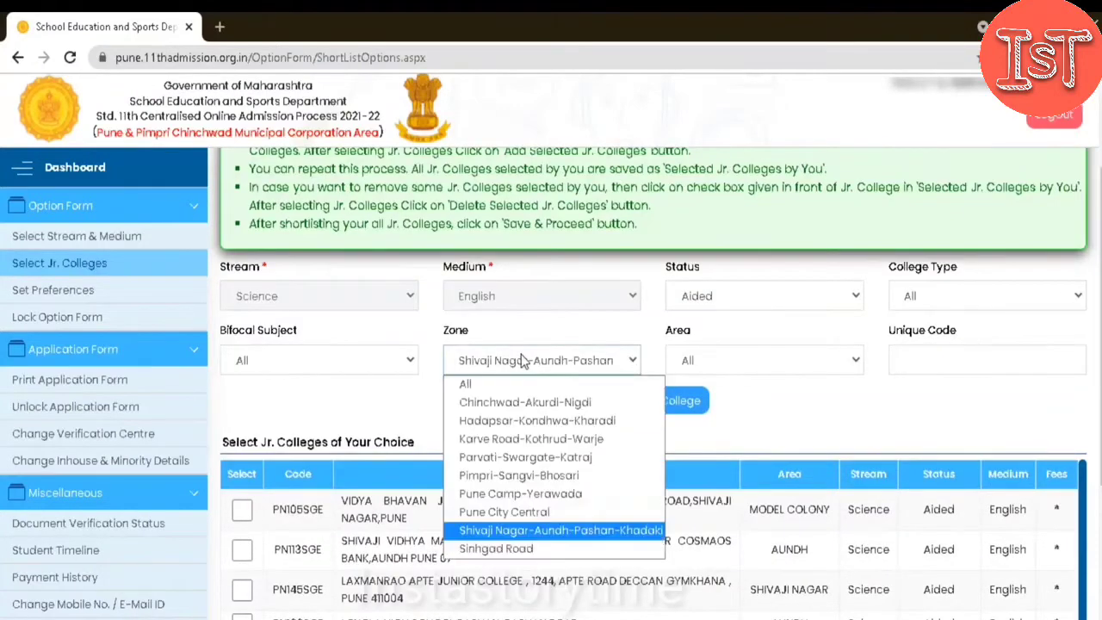
Step: Search colleges in the Pune City Central zone and scroll through the results
left_click(531, 515)
left_click(614, 405)
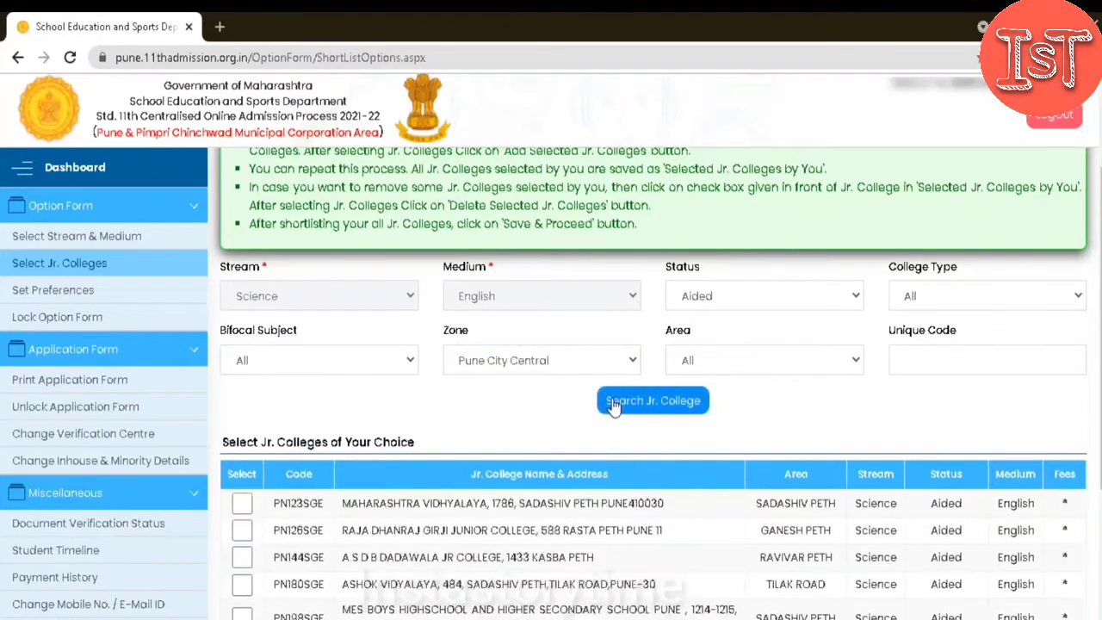
scroll(542, 379, "down", 2)
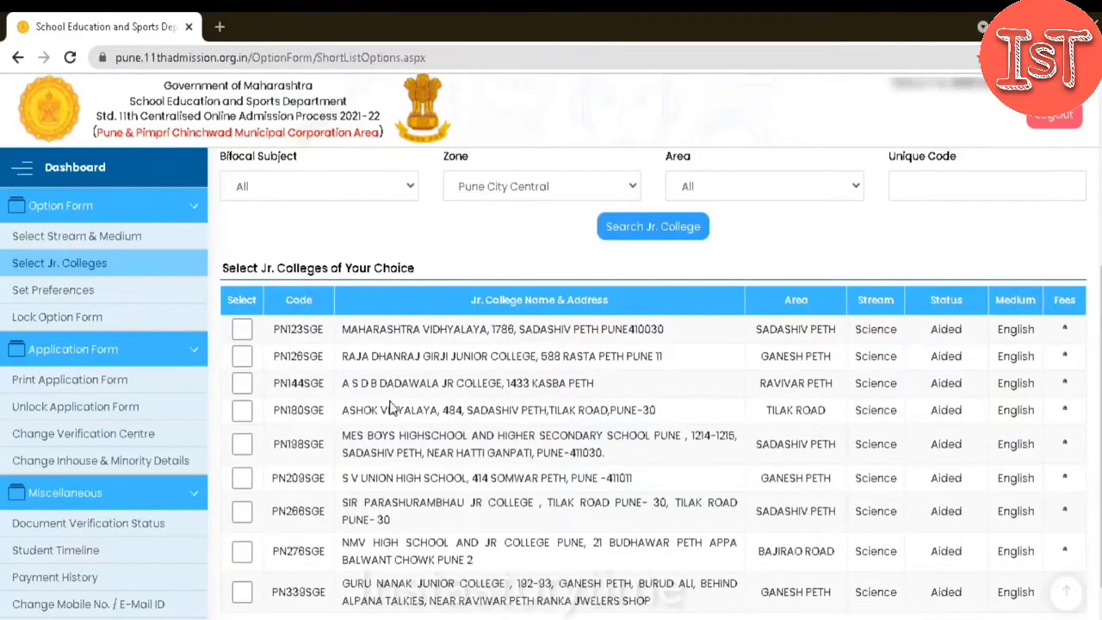
scroll(391, 406, "down", 1)
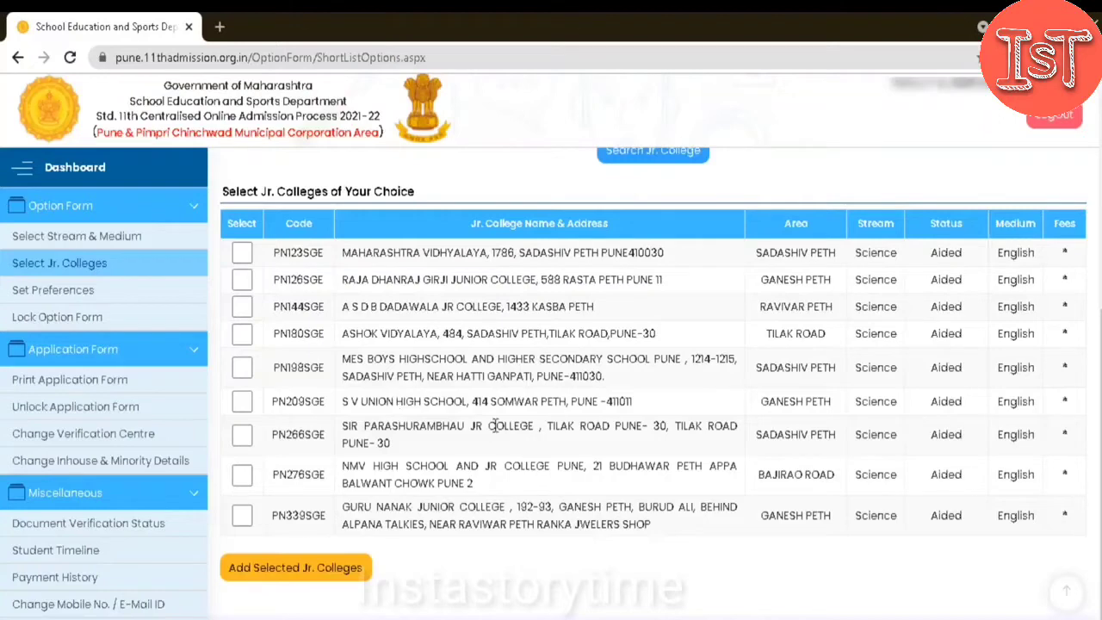
scroll(496, 425, "up", 2)
scroll(495, 425, "down", 1)
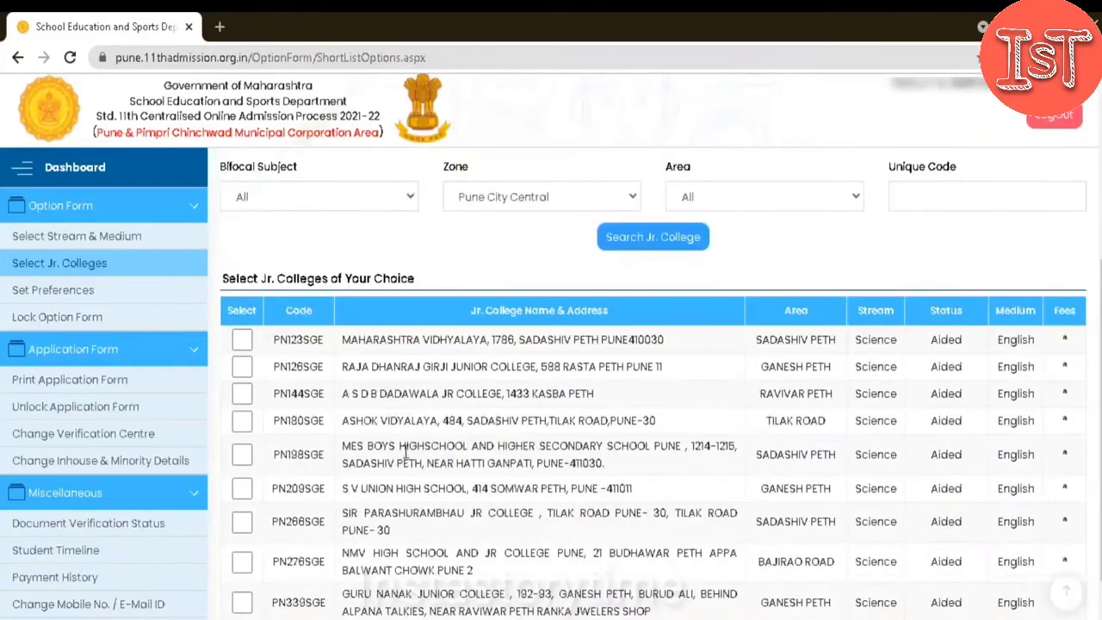
scroll(572, 508, "down", 1)
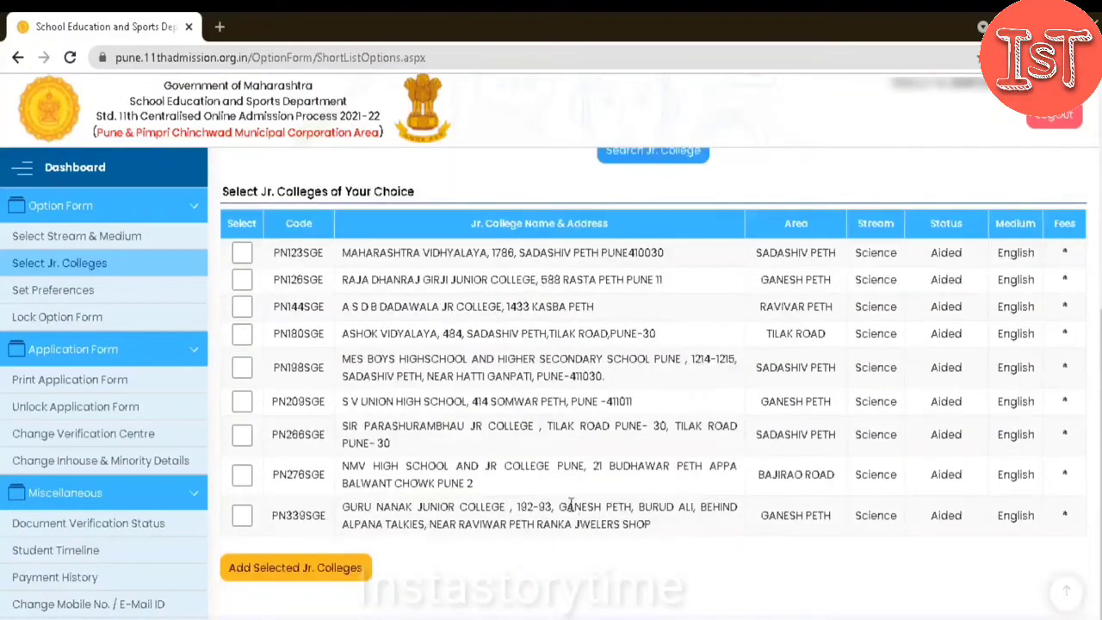
scroll(571, 504, "up", 2)
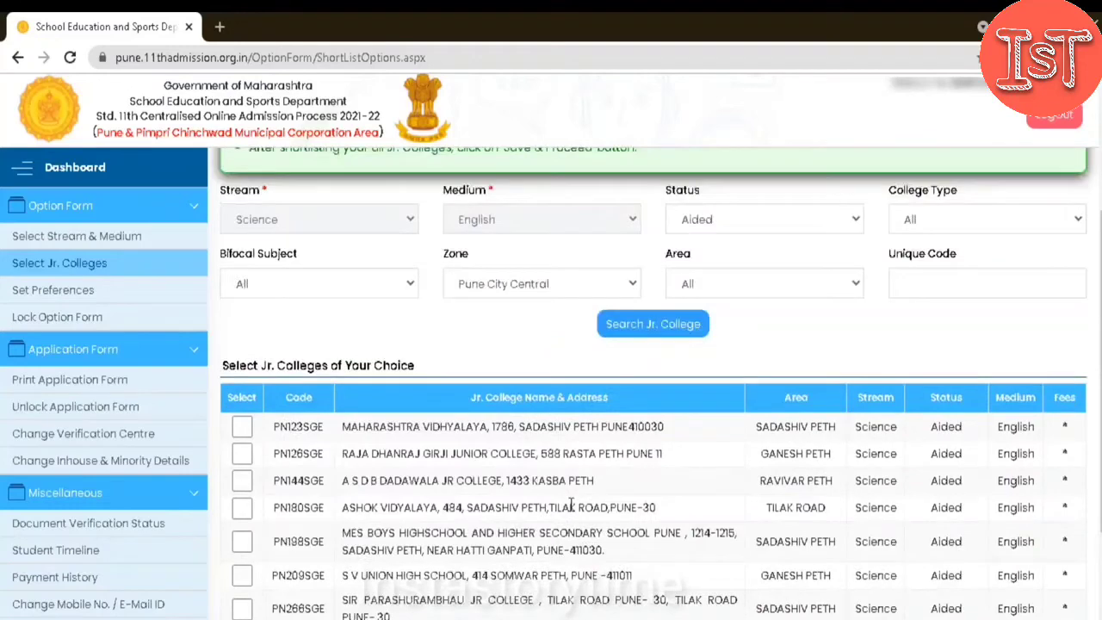
Step: Reset the zone to All, search again and scroll the citywide results from PN102SGE
left_click(630, 286)
left_click(586, 308)
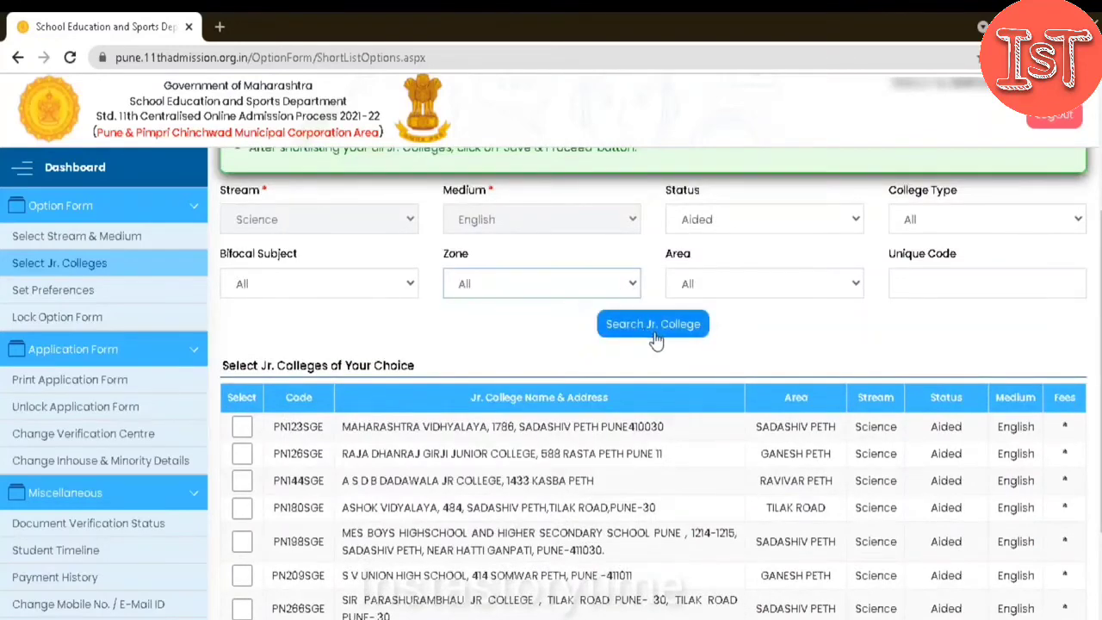
left_click(656, 341)
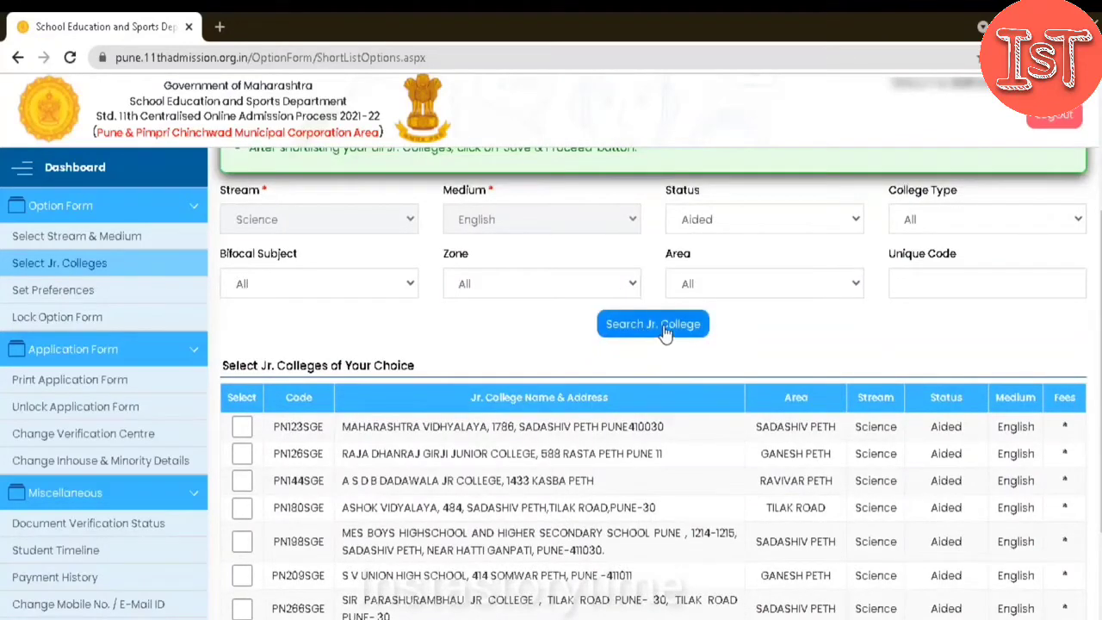
left_click(663, 333)
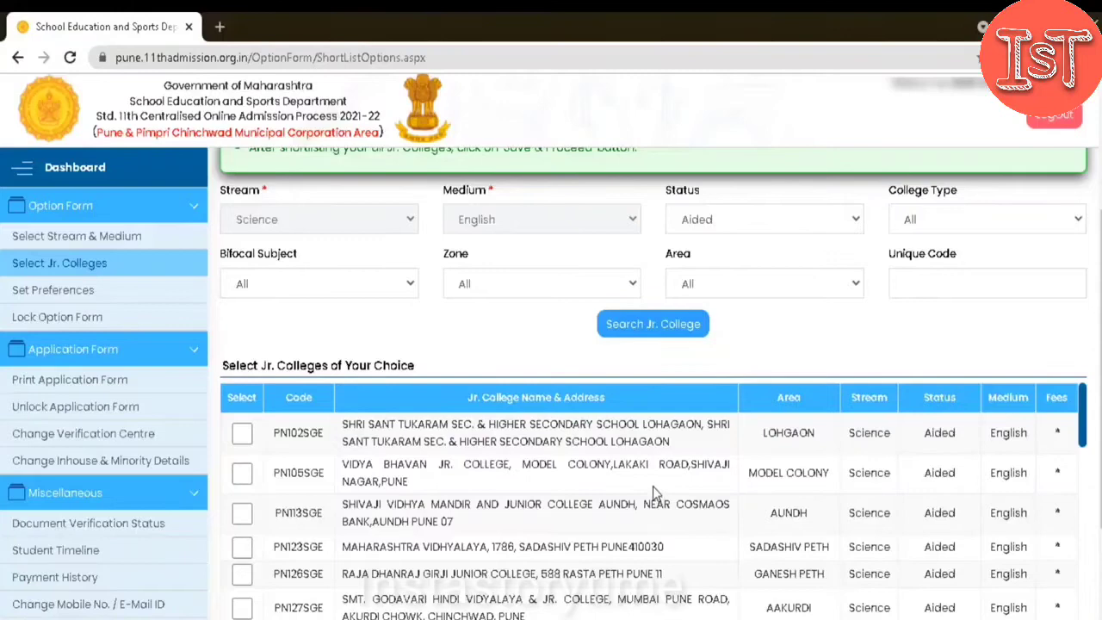
scroll(653, 486, "down", 5)
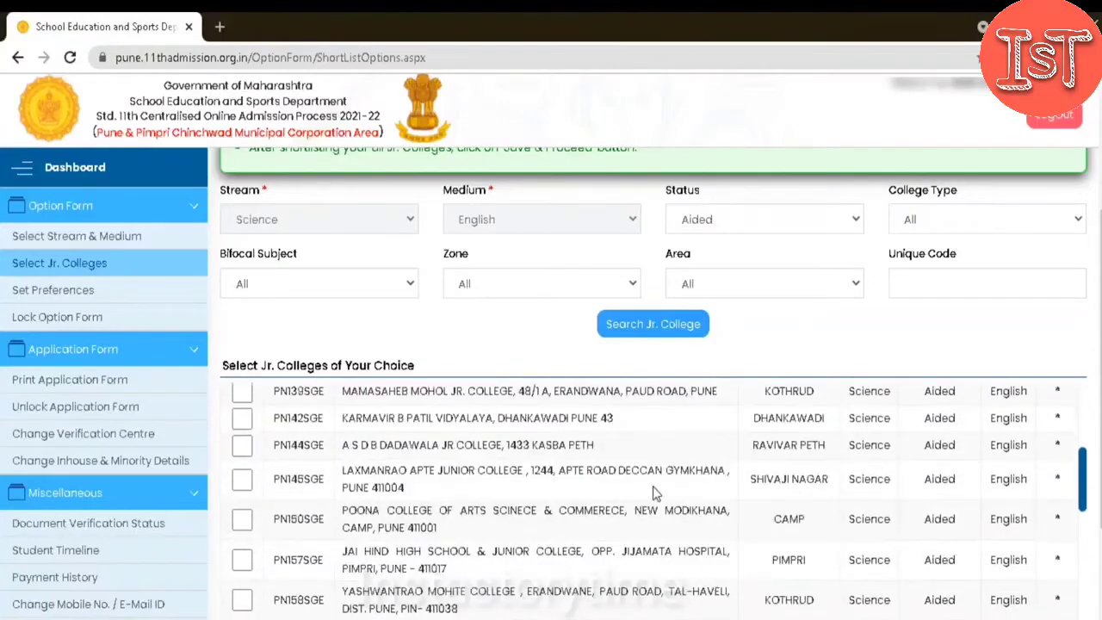
scroll(653, 493, "down", 1)
scroll(652, 492, "down", 5)
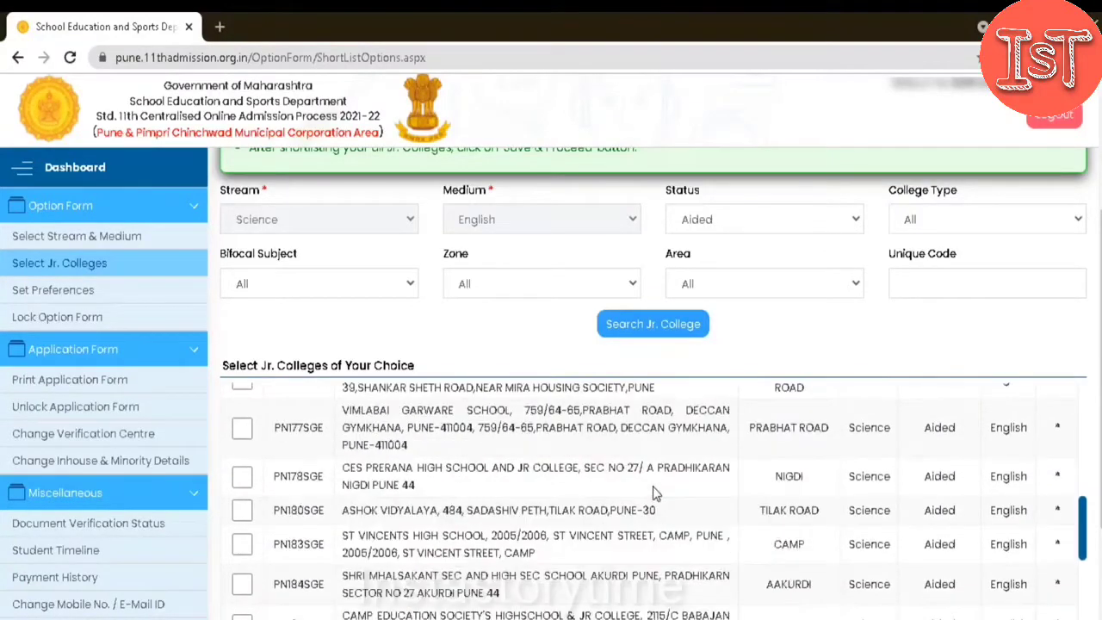
scroll(653, 492, "down", 1)
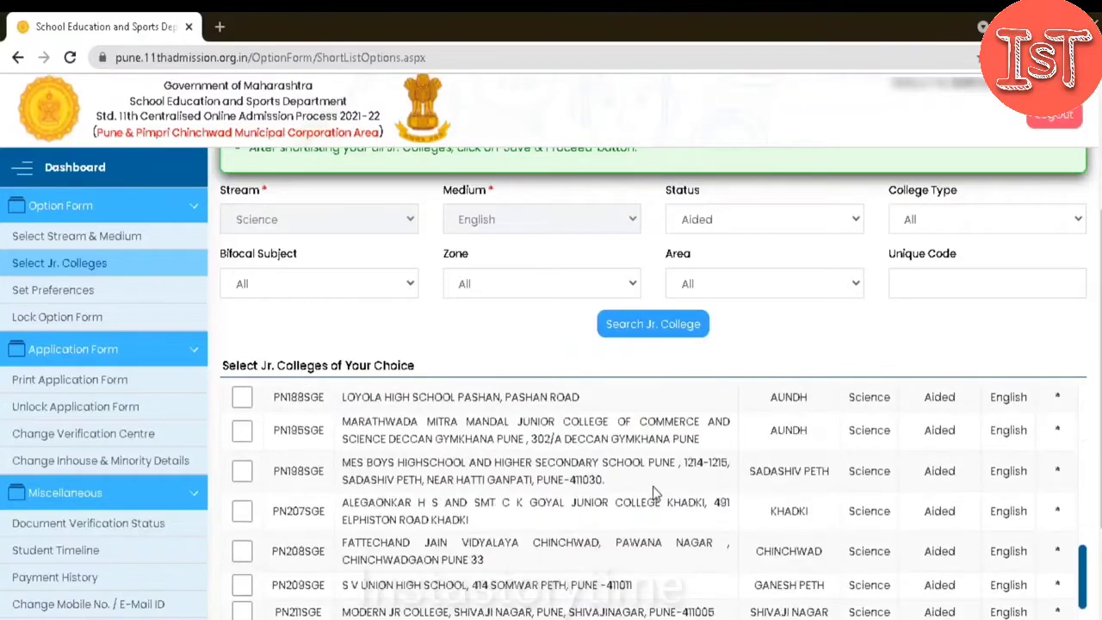
scroll(653, 492, "down", 1)
scroll(652, 492, "down", 1)
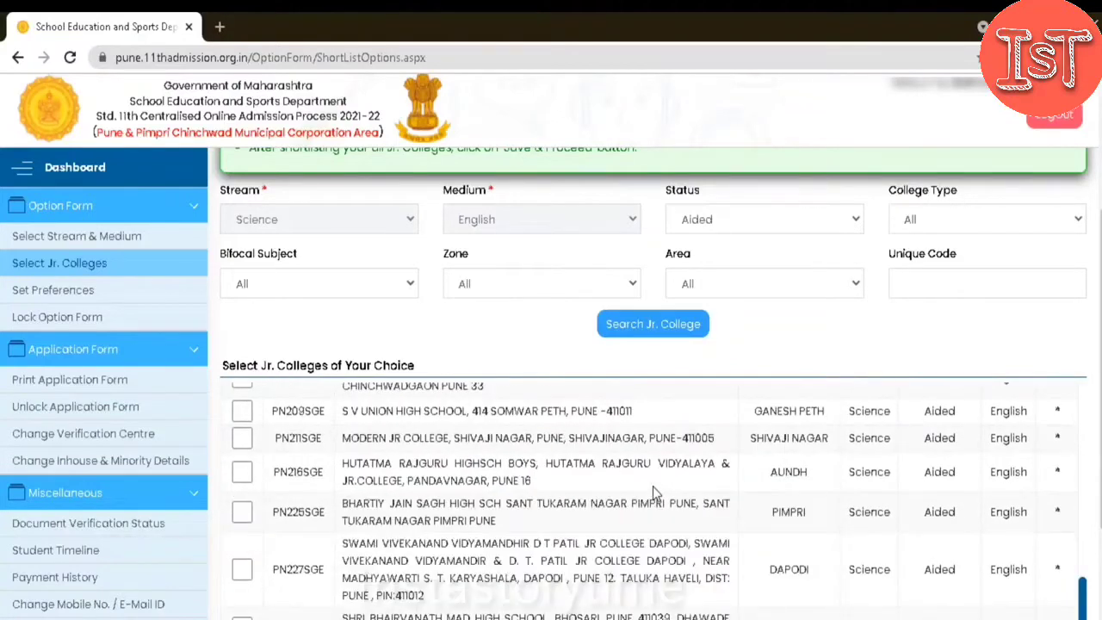
scroll(652, 492, "down", 4)
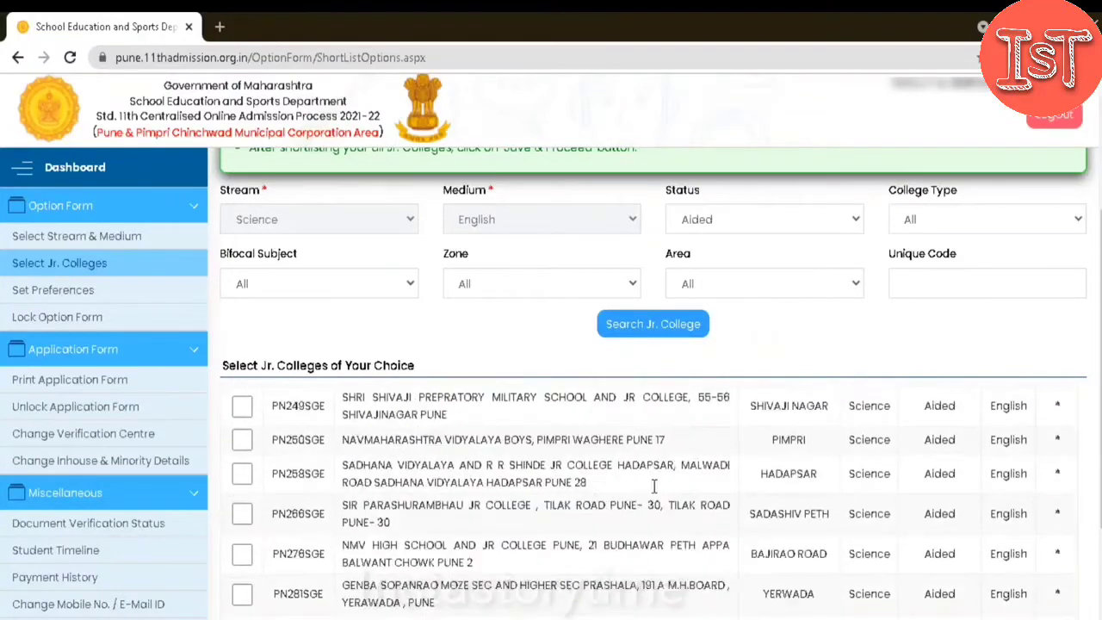
scroll(652, 492, "down", 2)
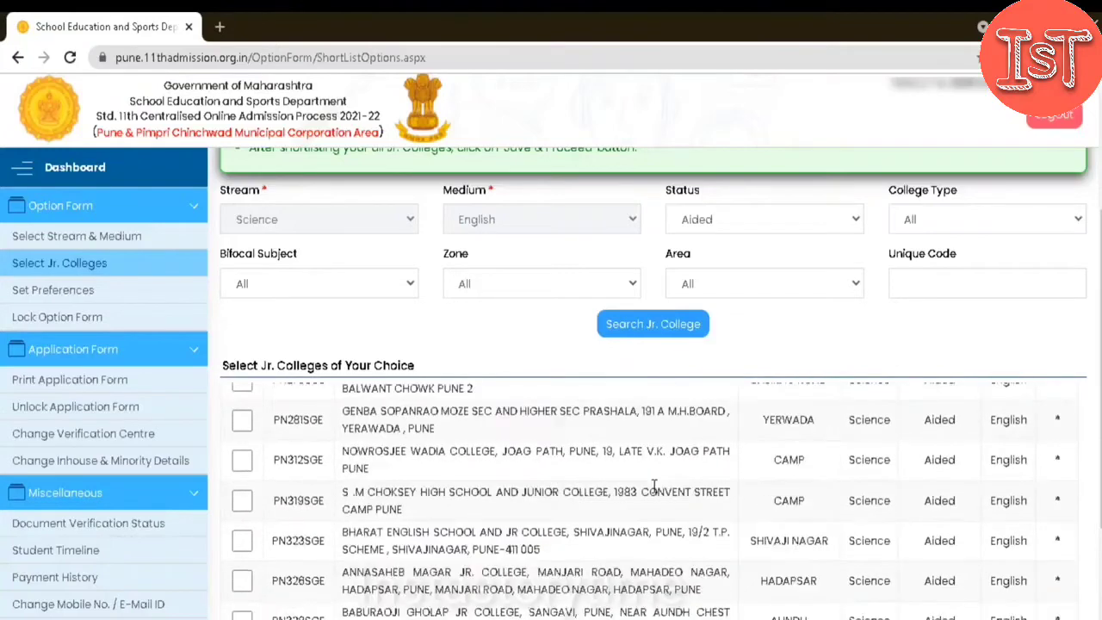
scroll(654, 487, "down", 1)
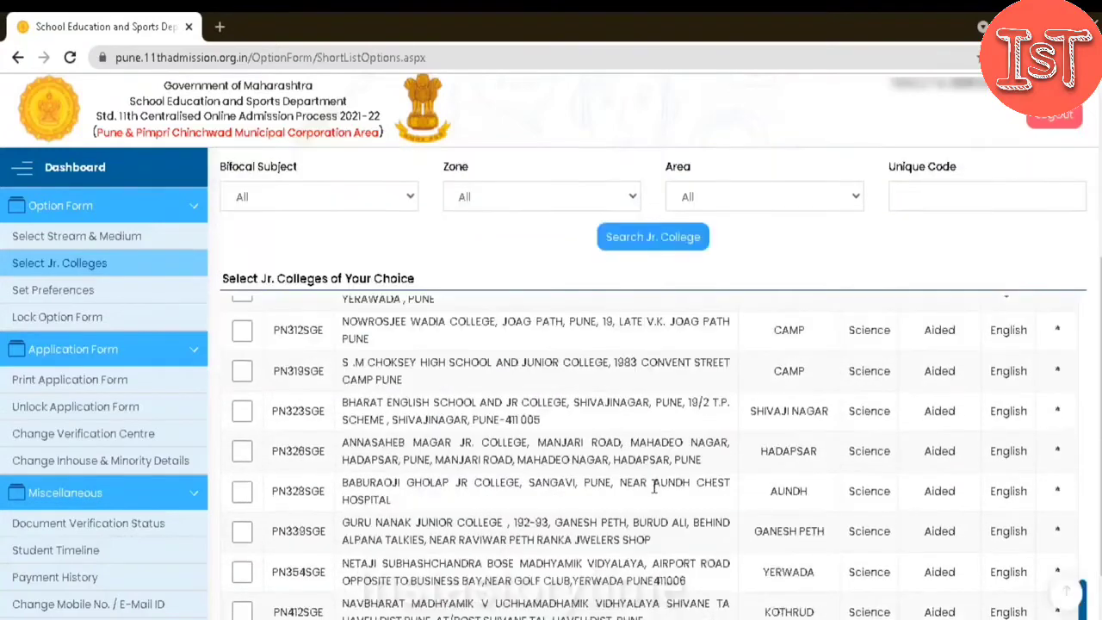
scroll(655, 487, "down", 1)
scroll(653, 453, "up", 10)
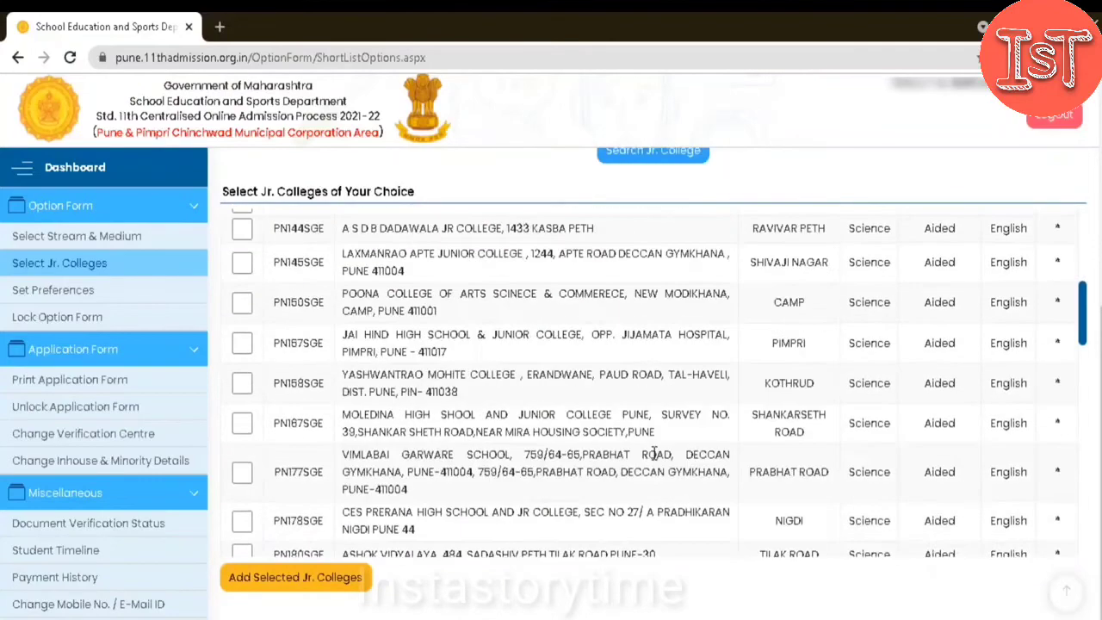
scroll(655, 453, "up", 4)
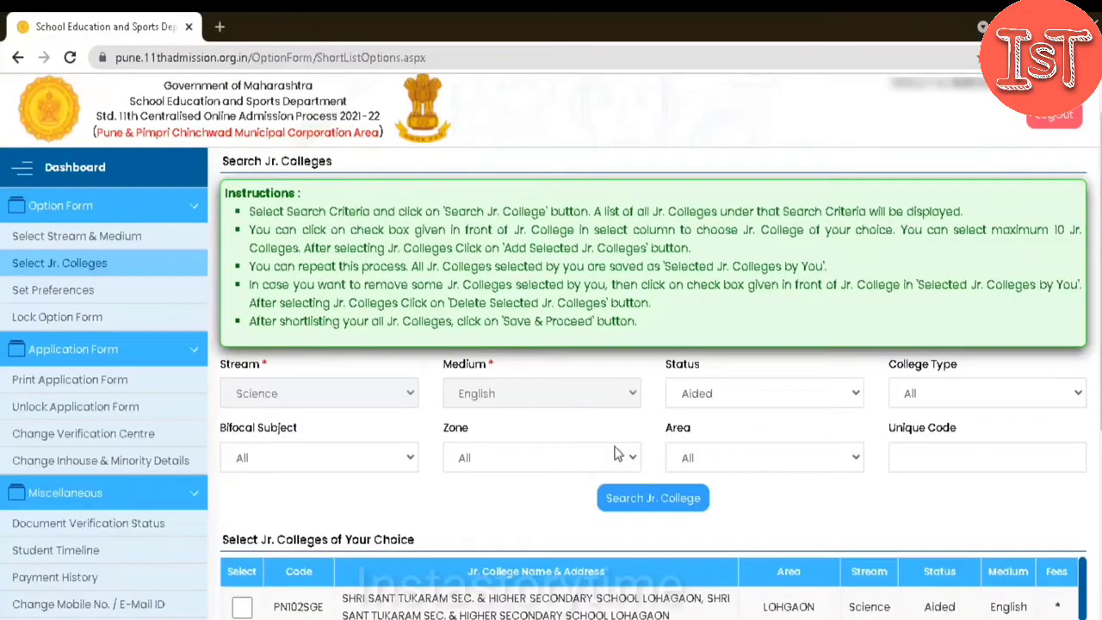
Step: Keep Aided status and search colleges in the Chinchwad-Akurdi-Nigdi zone
left_click(548, 461)
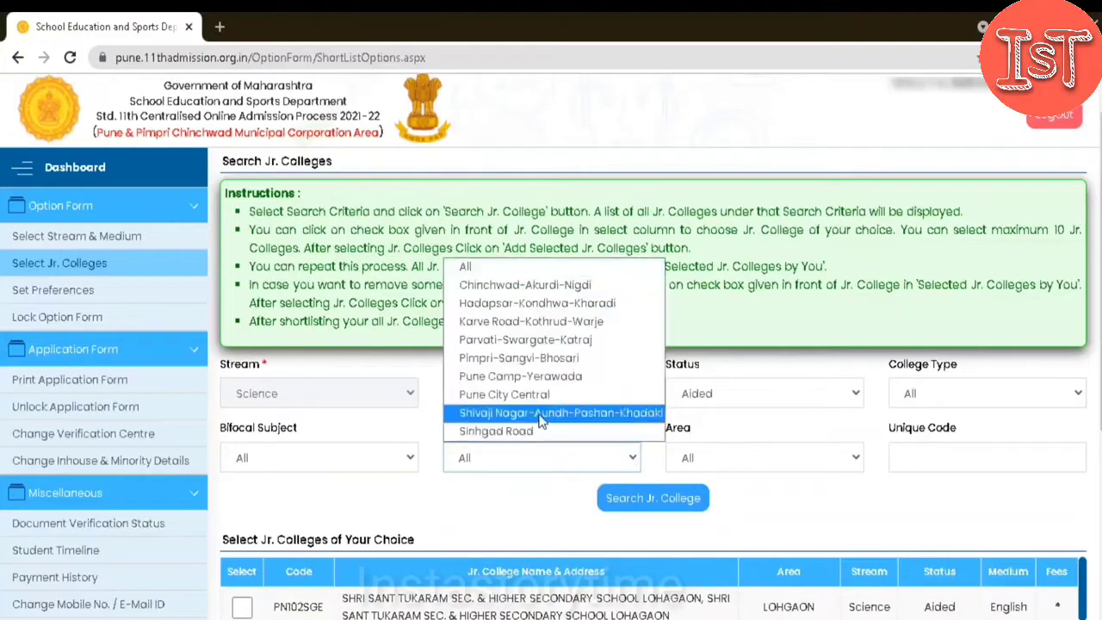
left_click(707, 396)
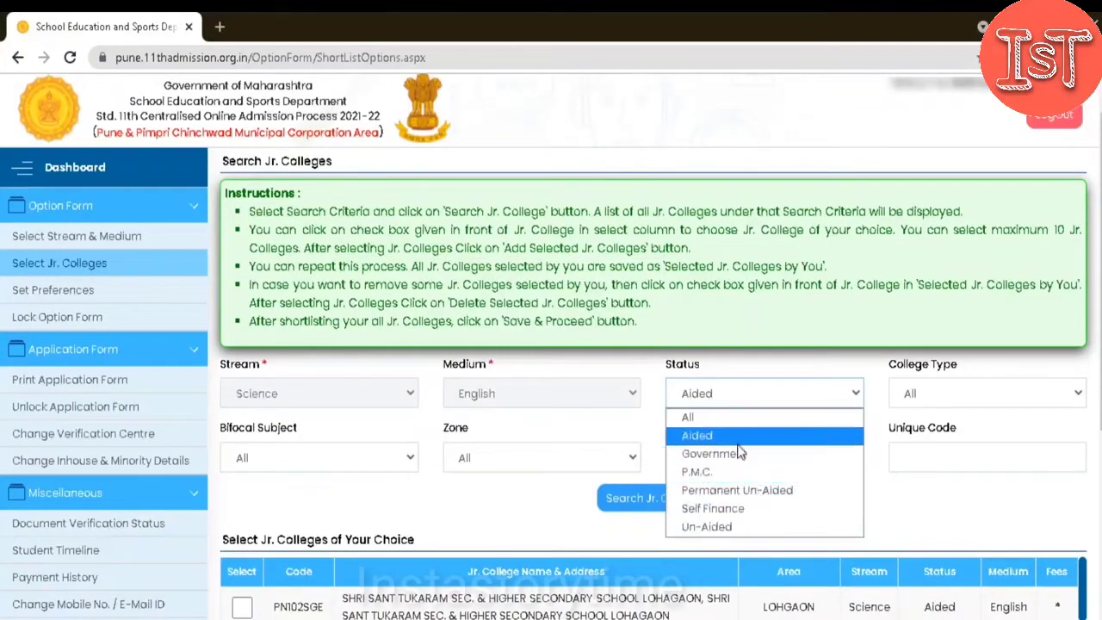
left_click(553, 457)
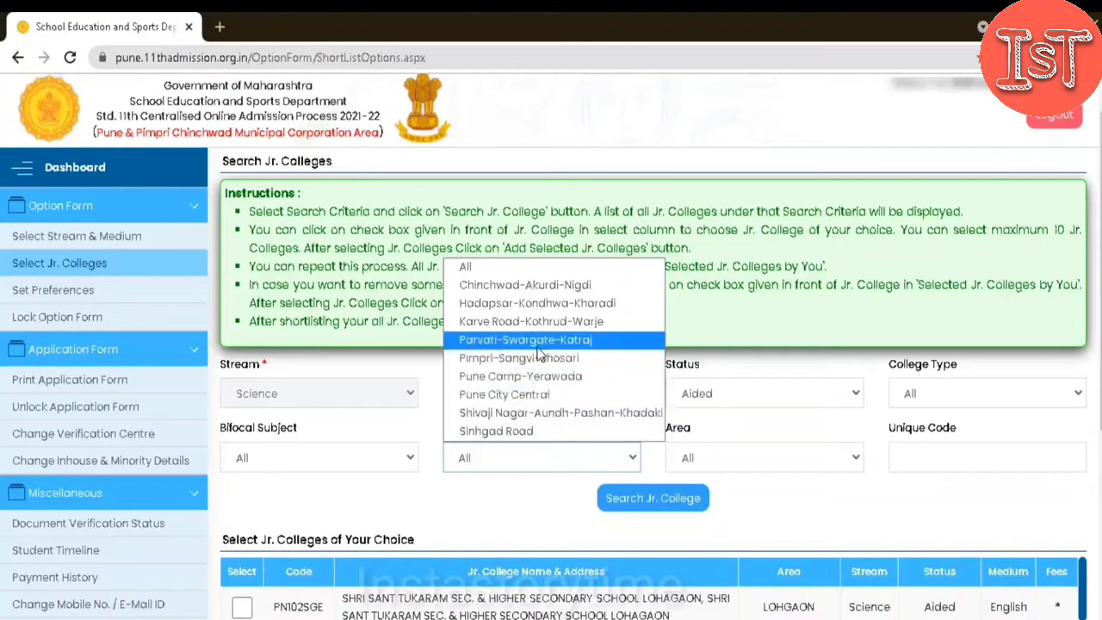
left_click(524, 285)
left_click(657, 500)
scroll(602, 344, "down", 3)
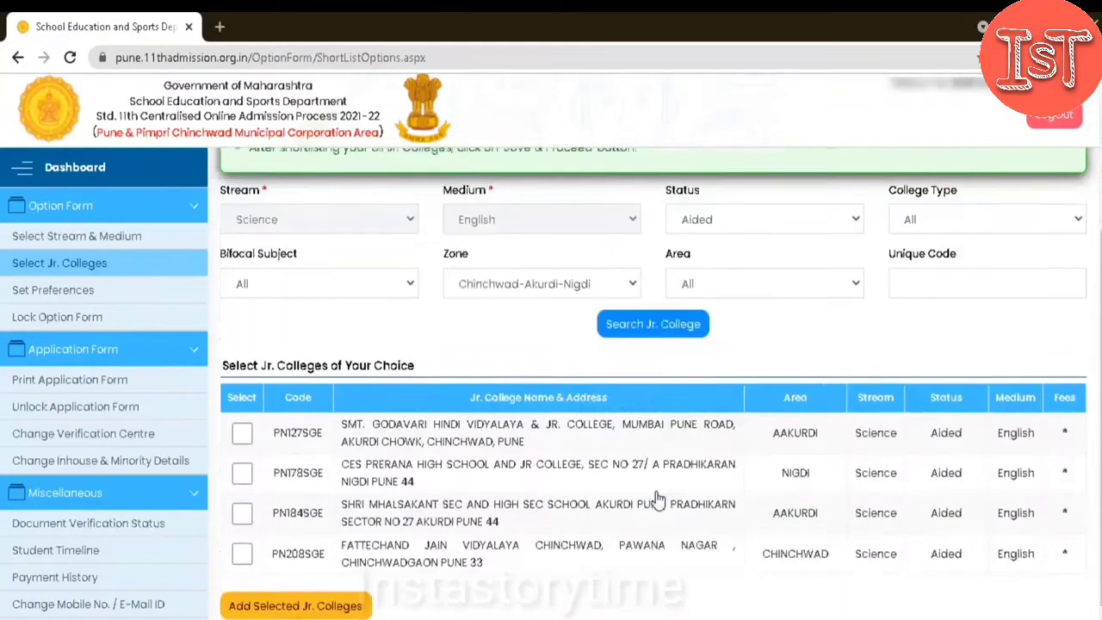
Step: Set the zone back to All and rerun the college search
left_click(591, 252)
left_click(568, 267)
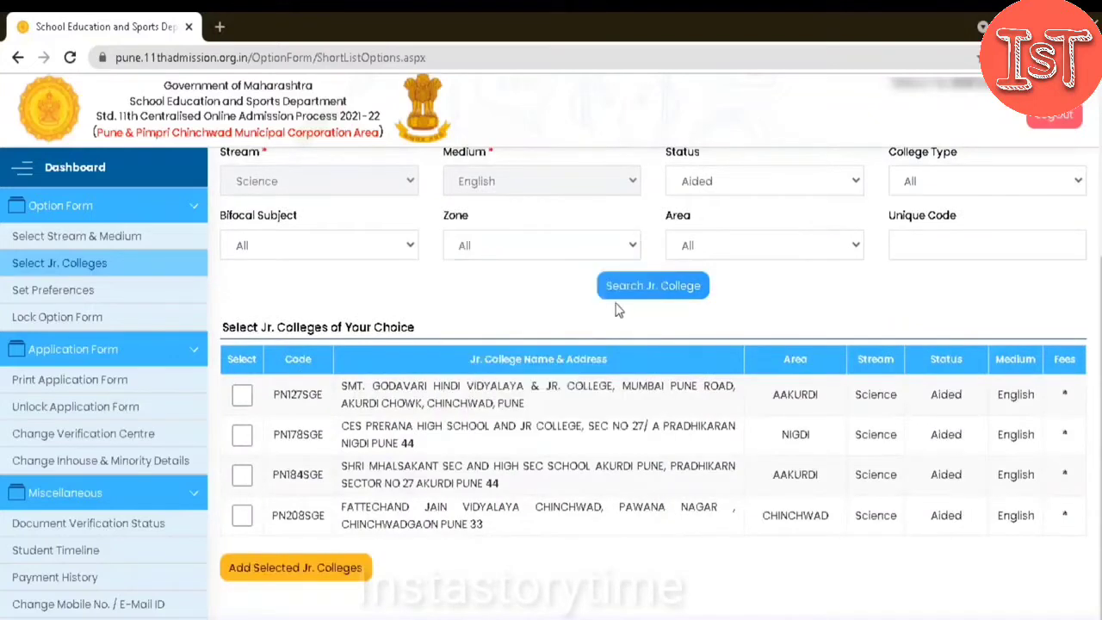
left_click(621, 288)
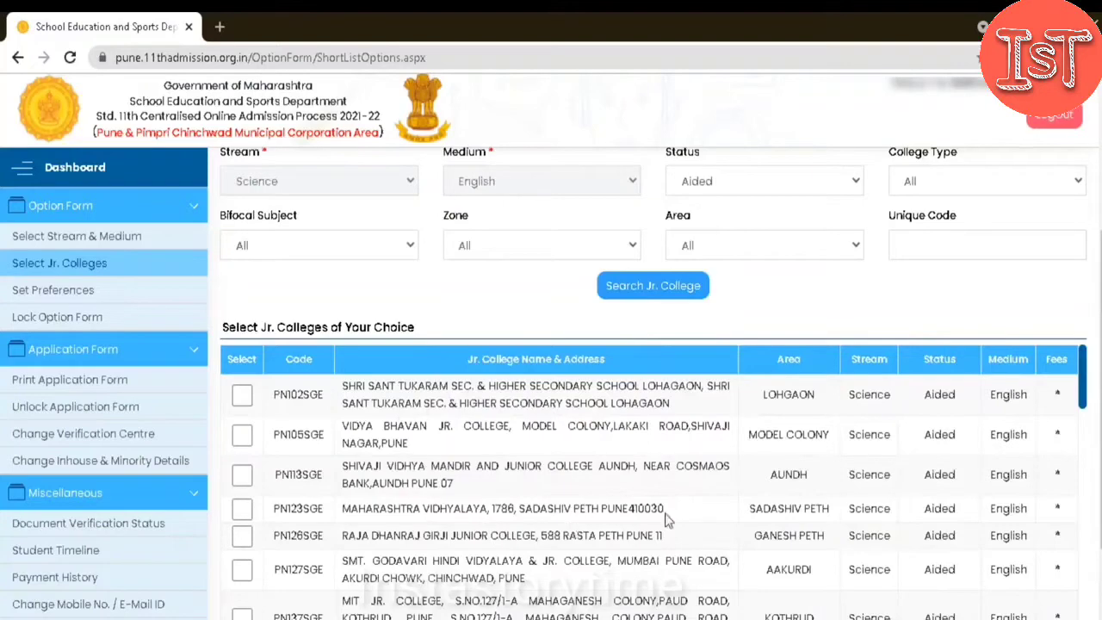
scroll(677, 501, "down", 3)
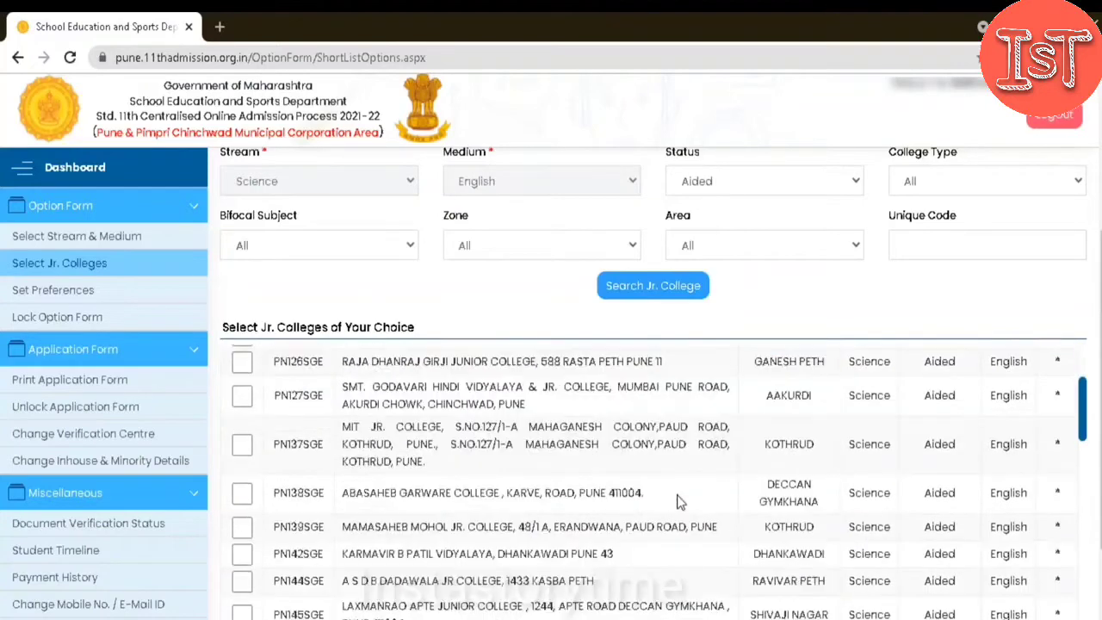
scroll(638, 520, "down", 3)
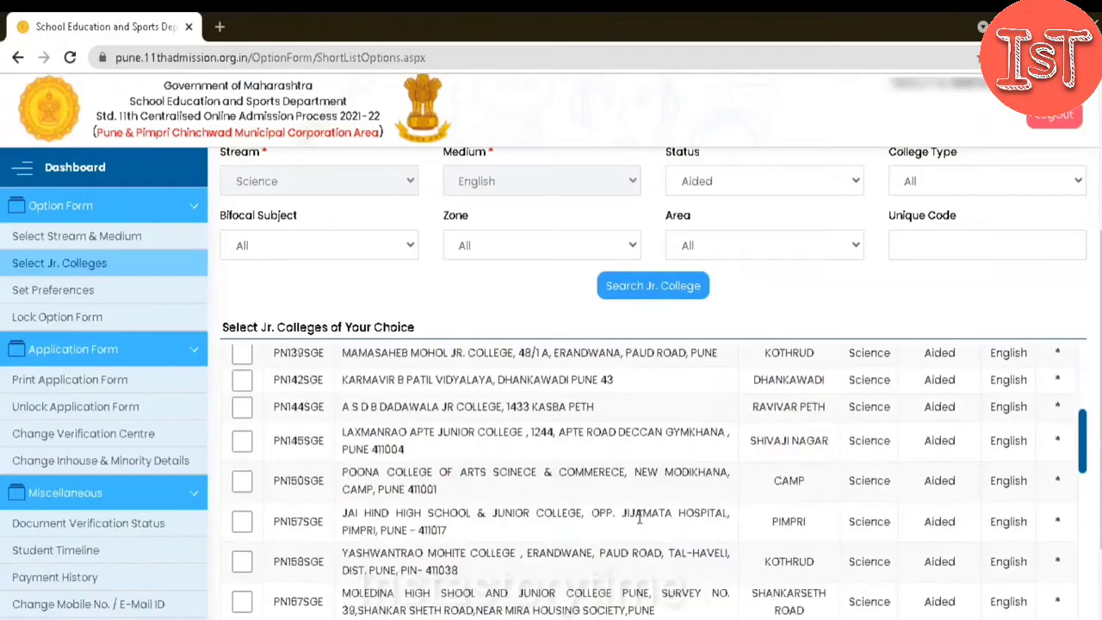
scroll(639, 520, "down", 3)
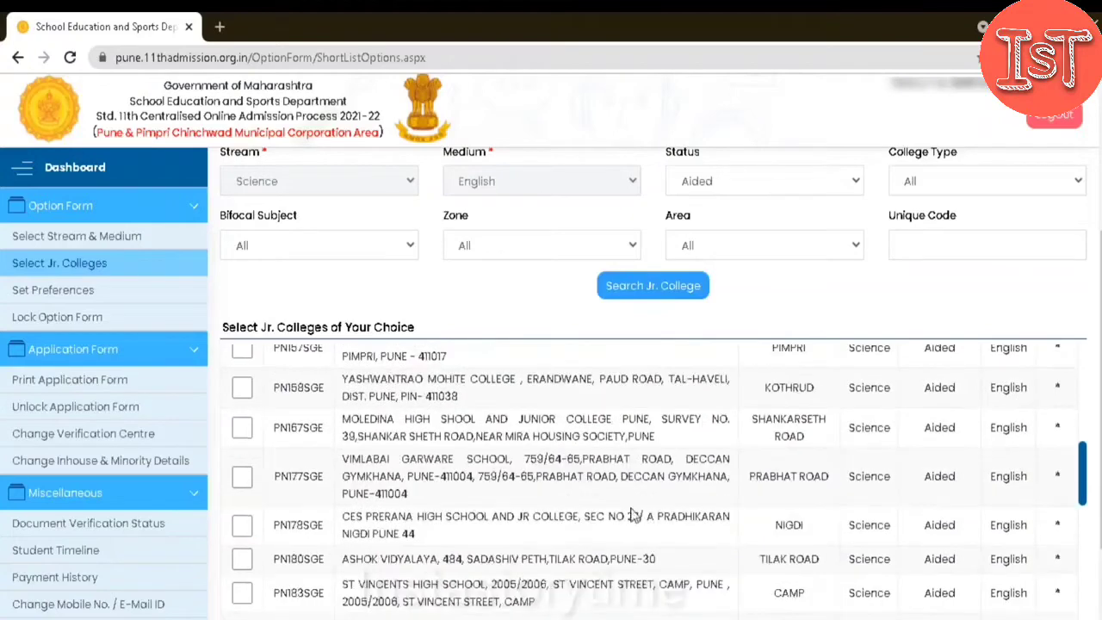
scroll(634, 514, "down", 3)
scroll(631, 514, "down", 3)
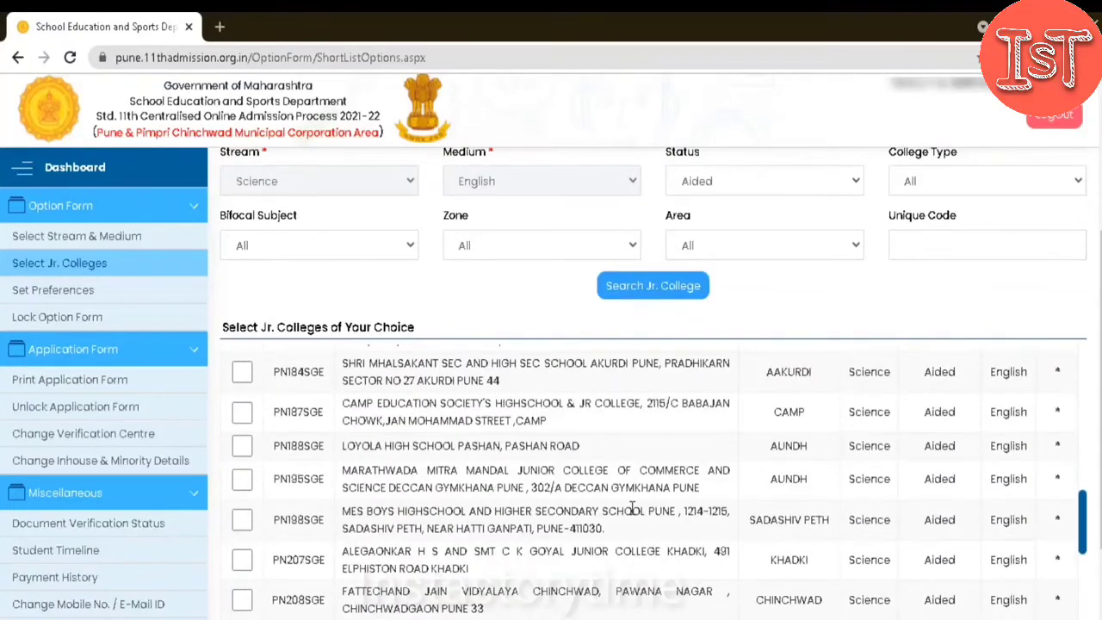
scroll(632, 510, "down", 6)
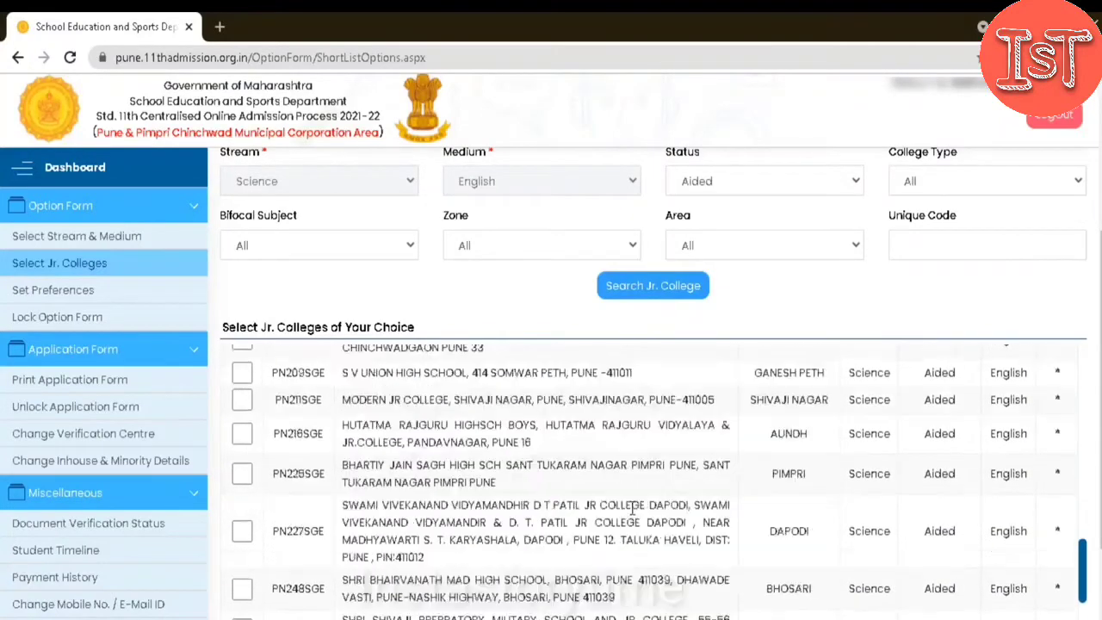
scroll(632, 510, "down", 2)
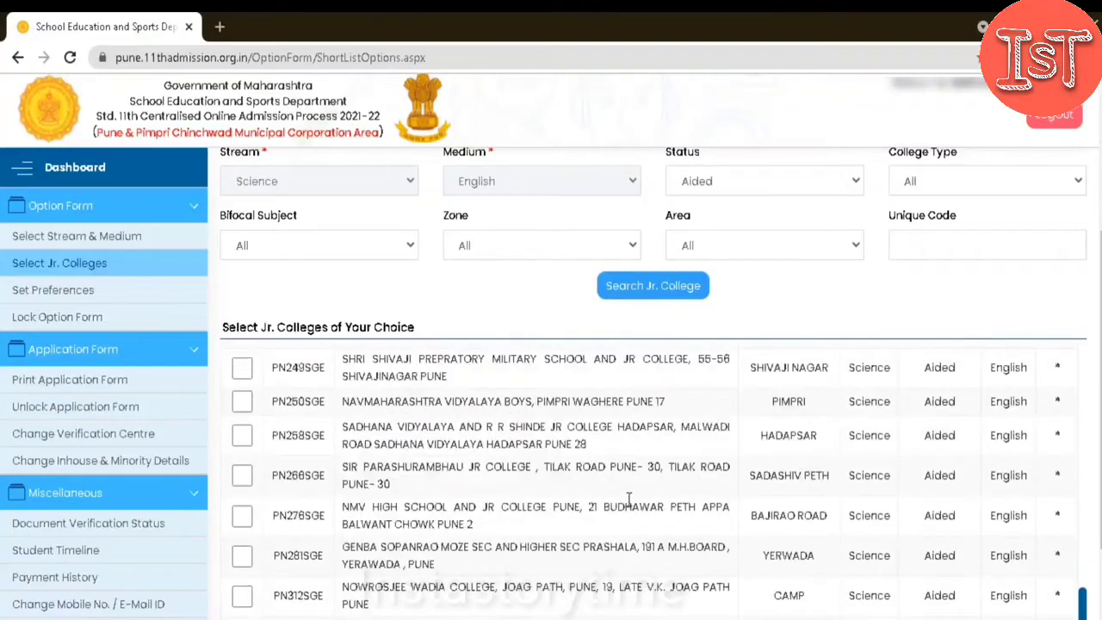
scroll(694, 474, "down", 3)
scroll(695, 473, "down", 1)
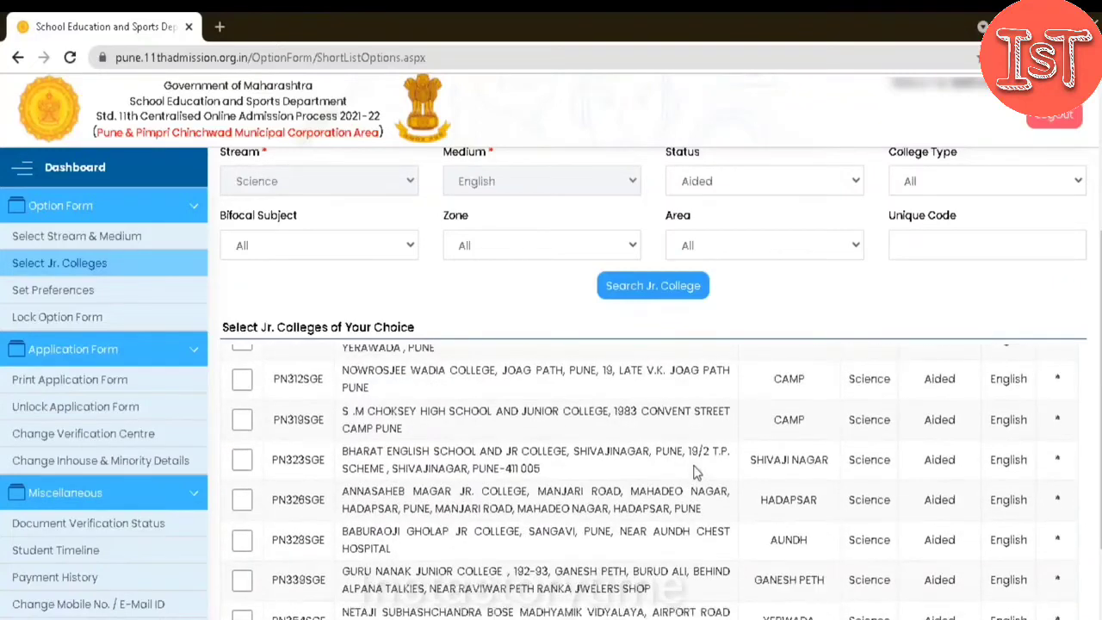
scroll(969, 495, "down", 2)
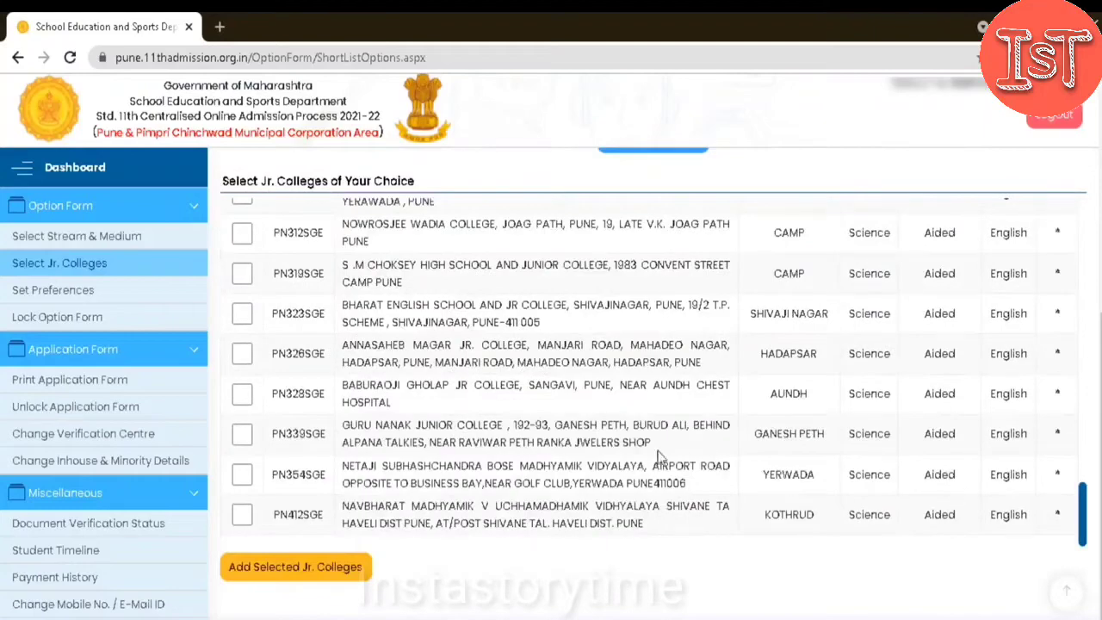
scroll(651, 448, "up", 1)
scroll(642, 443, "up", 12)
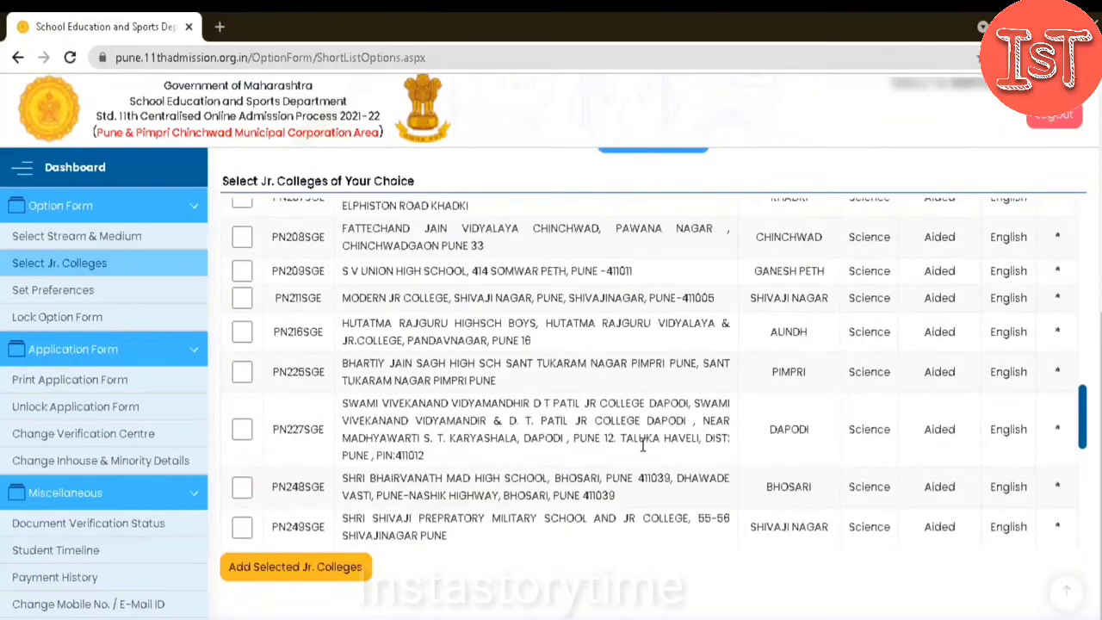
scroll(643, 443, "up", 5)
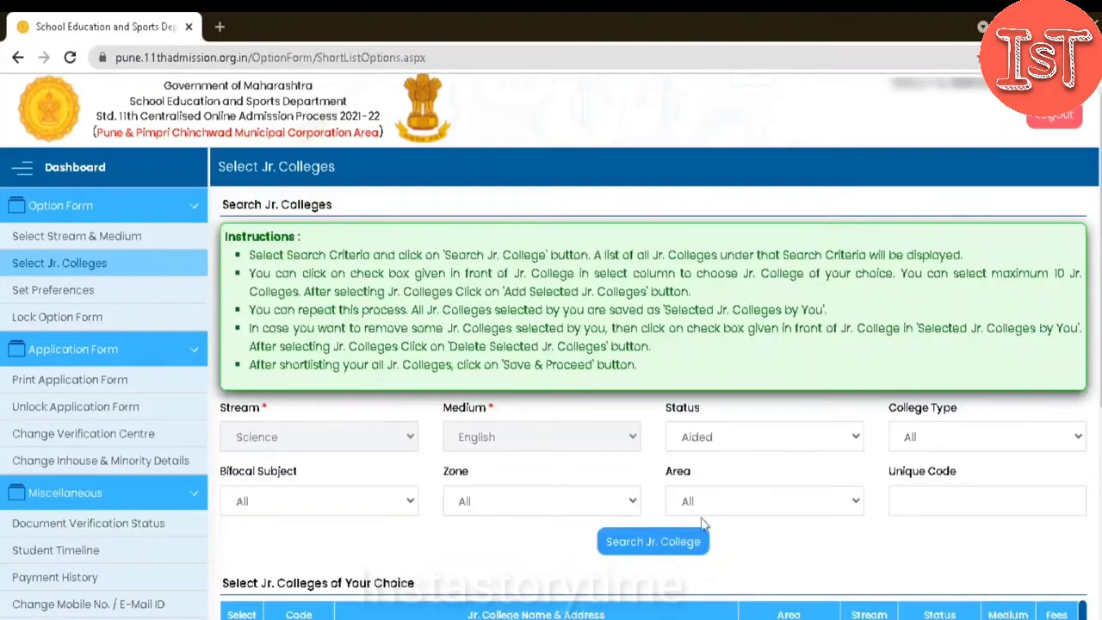
left_click(555, 501)
left_click(556, 455)
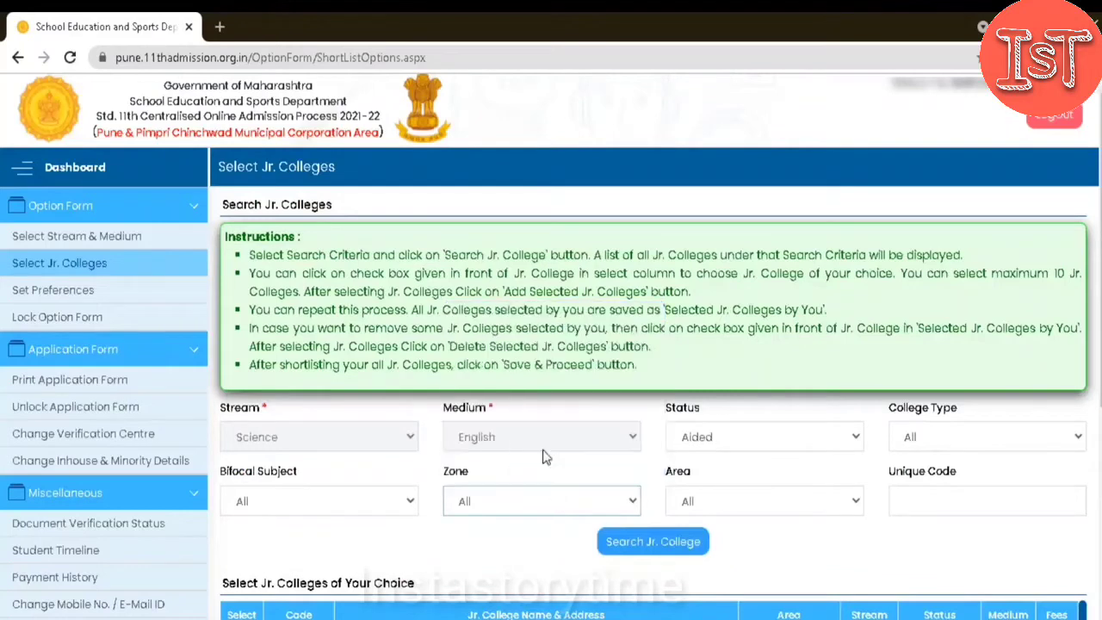
left_click(695, 444)
left_click(719, 465)
left_click(620, 503)
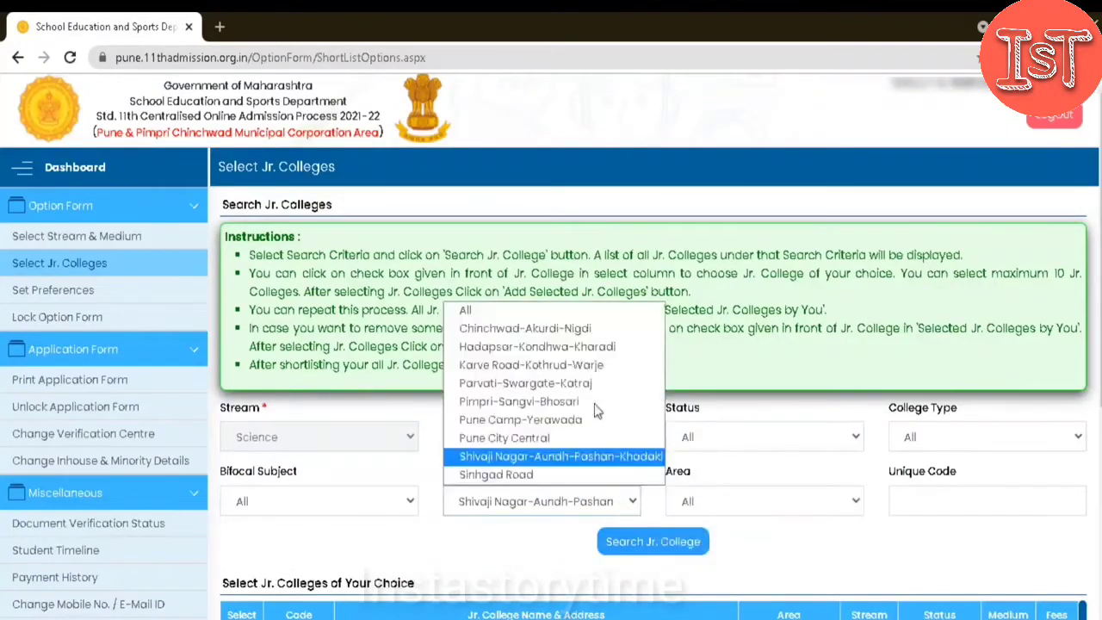
left_click(561, 316)
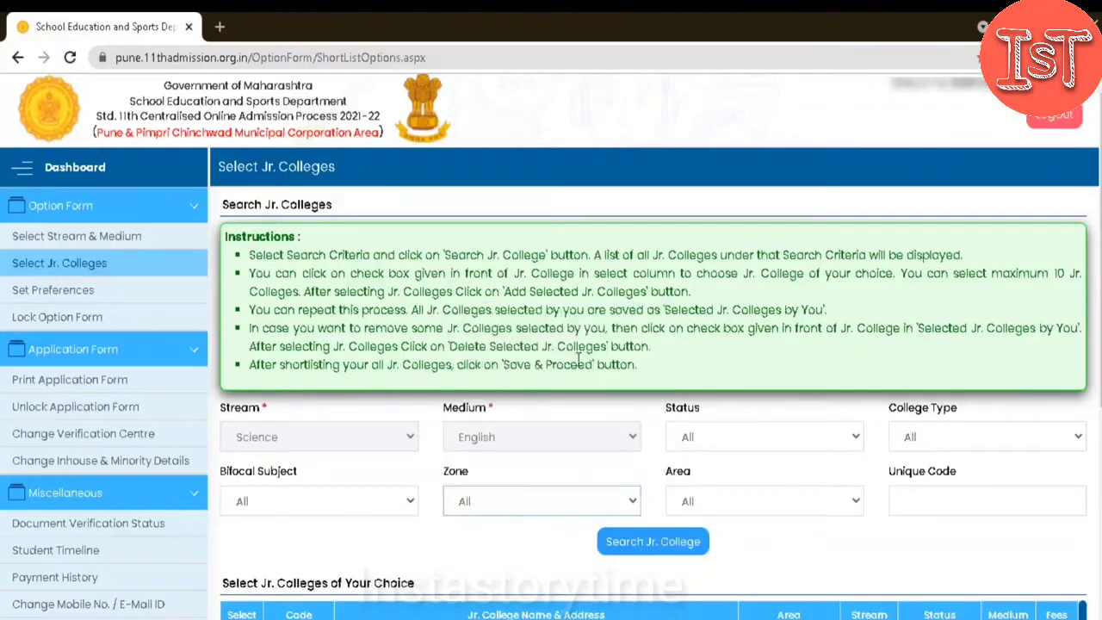
left_click(667, 543)
scroll(668, 544, "down", 5)
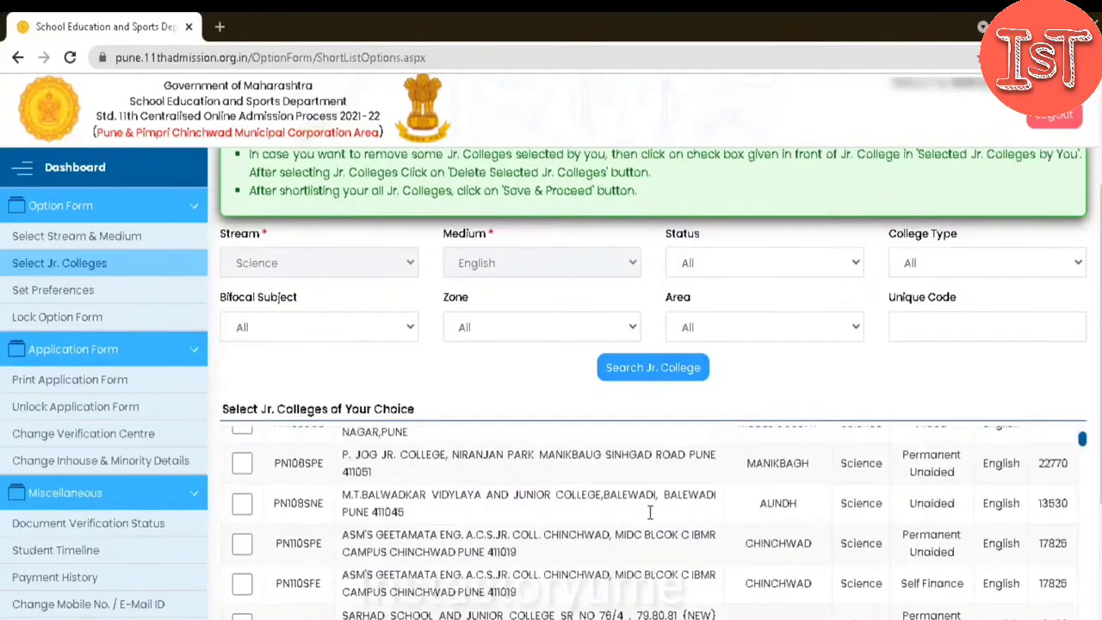
scroll(637, 516, "down", 2)
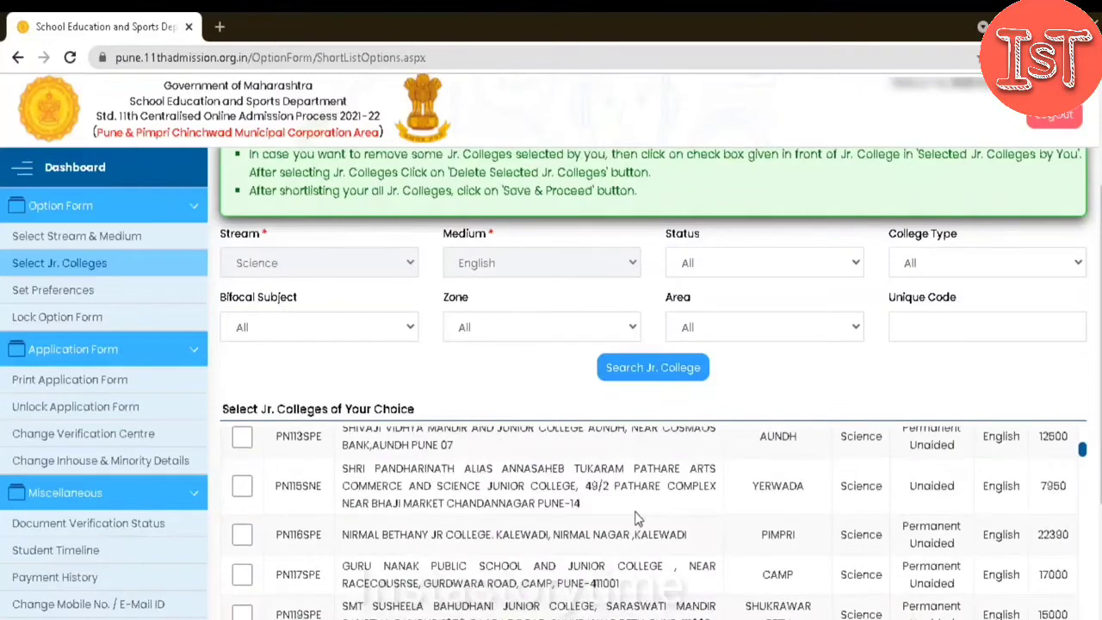
scroll(637, 516, "down", 8)
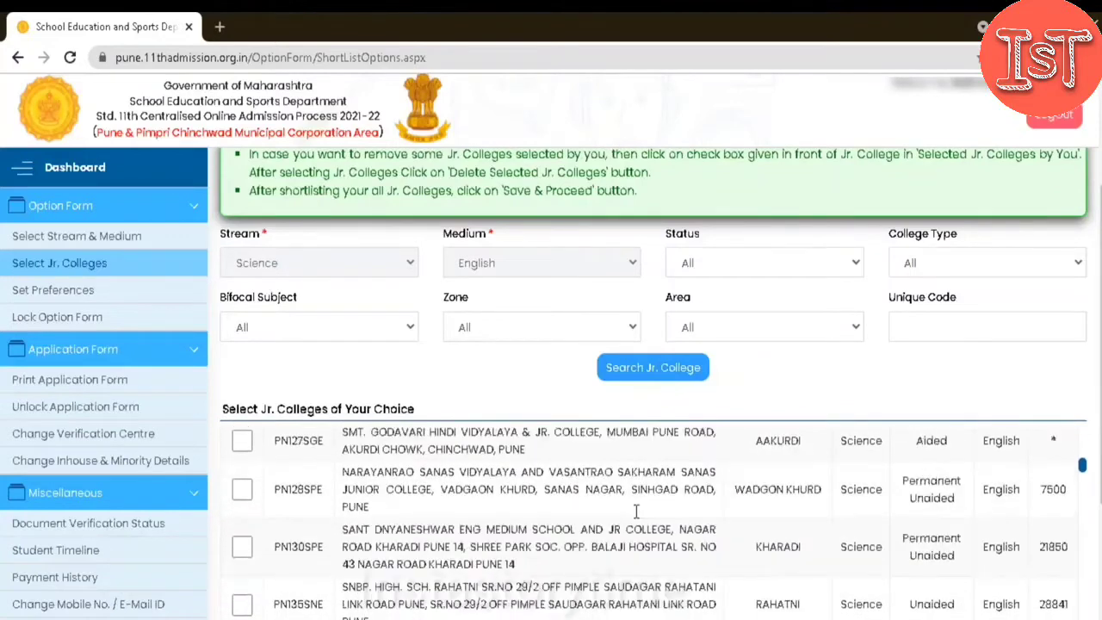
scroll(637, 511, "down", 2)
scroll(636, 513, "down", 8)
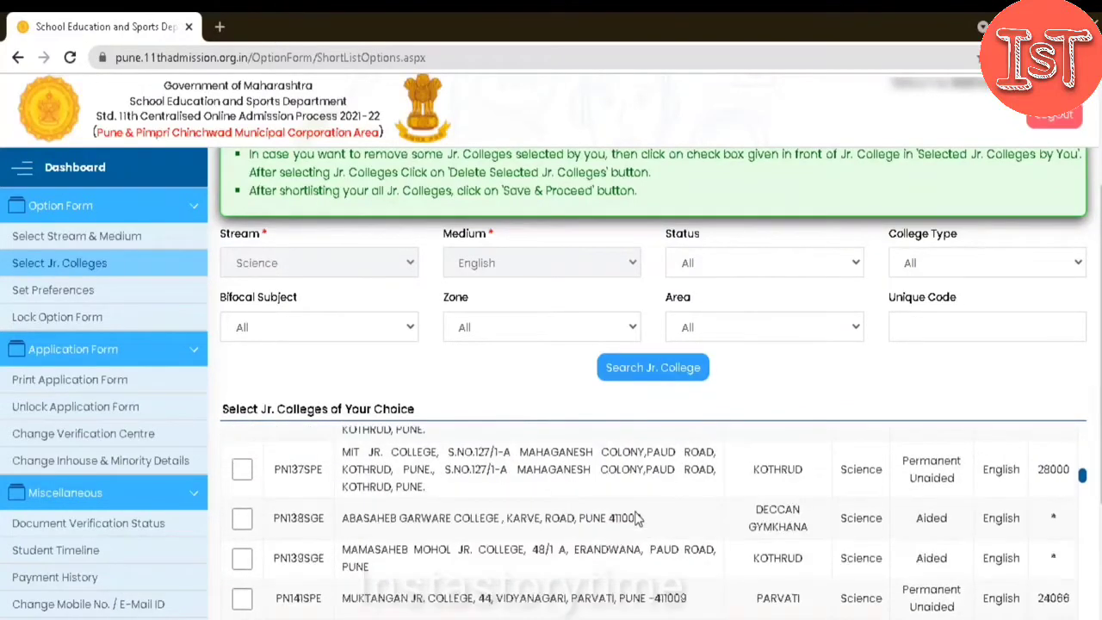
scroll(637, 517, "down", 2)
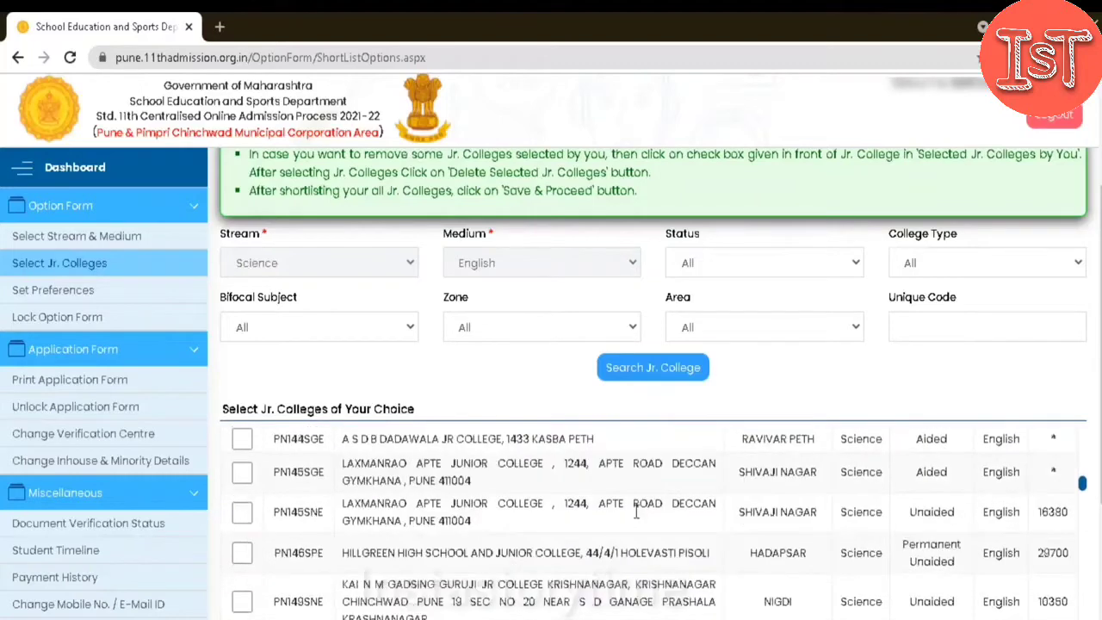
scroll(637, 515, "down", 10)
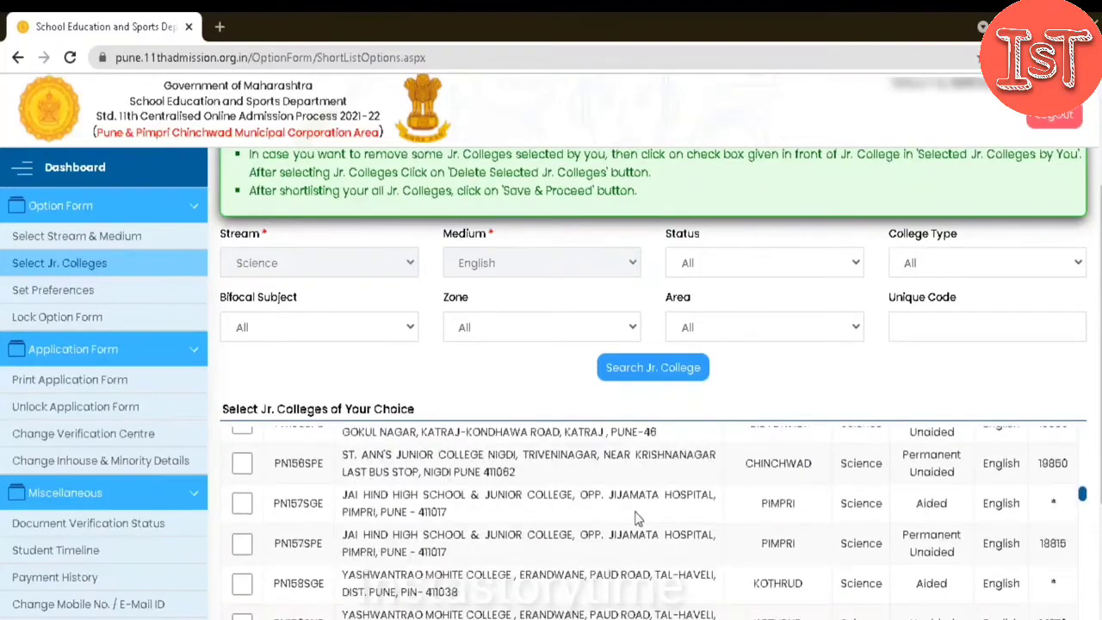
scroll(636, 518, "down", 10)
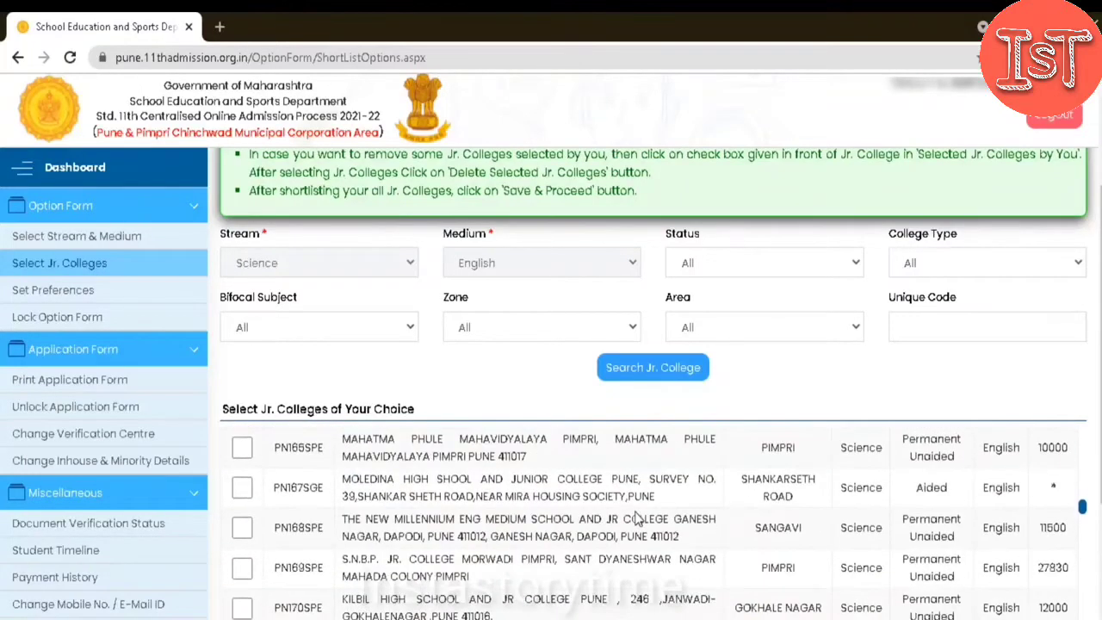
scroll(637, 517, "down", 10)
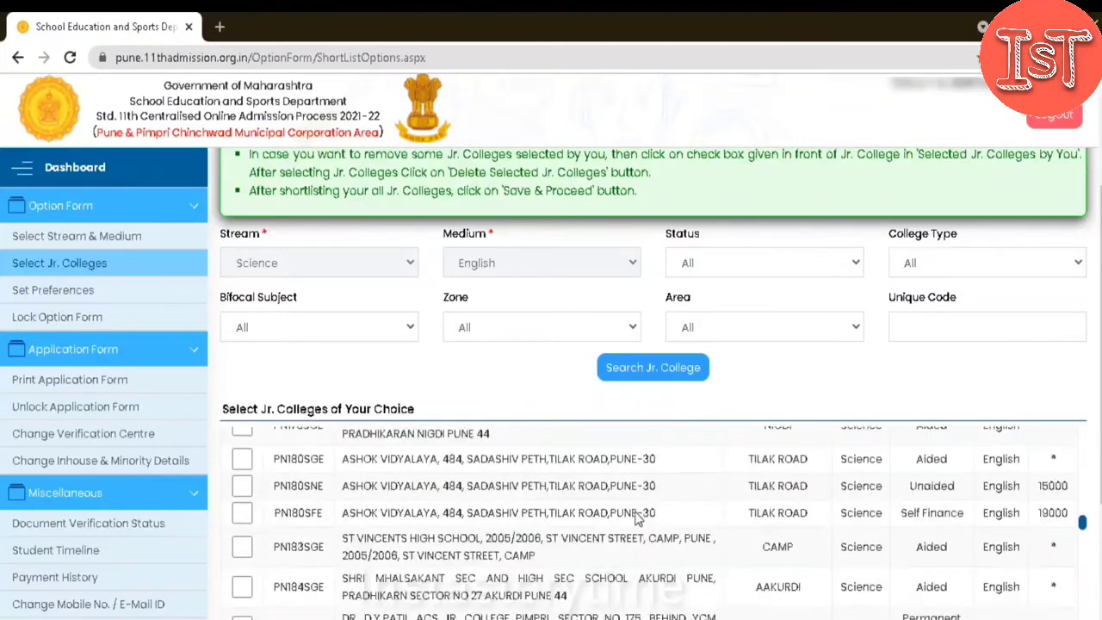
scroll(637, 517, "down", 10)
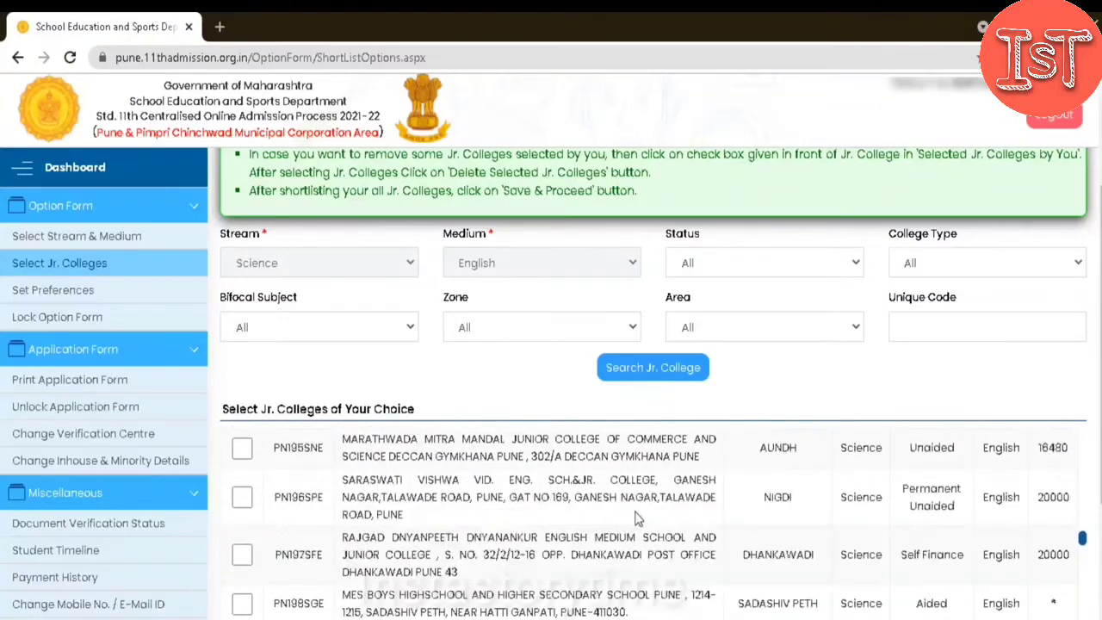
scroll(637, 516, "down", 10)
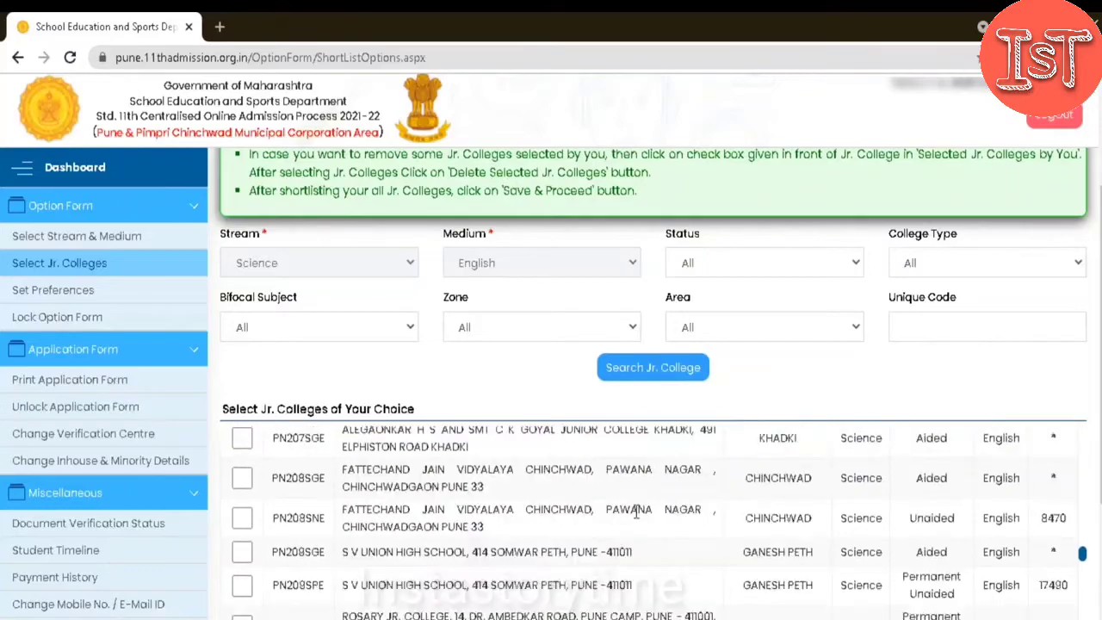
scroll(637, 514, "down", 10)
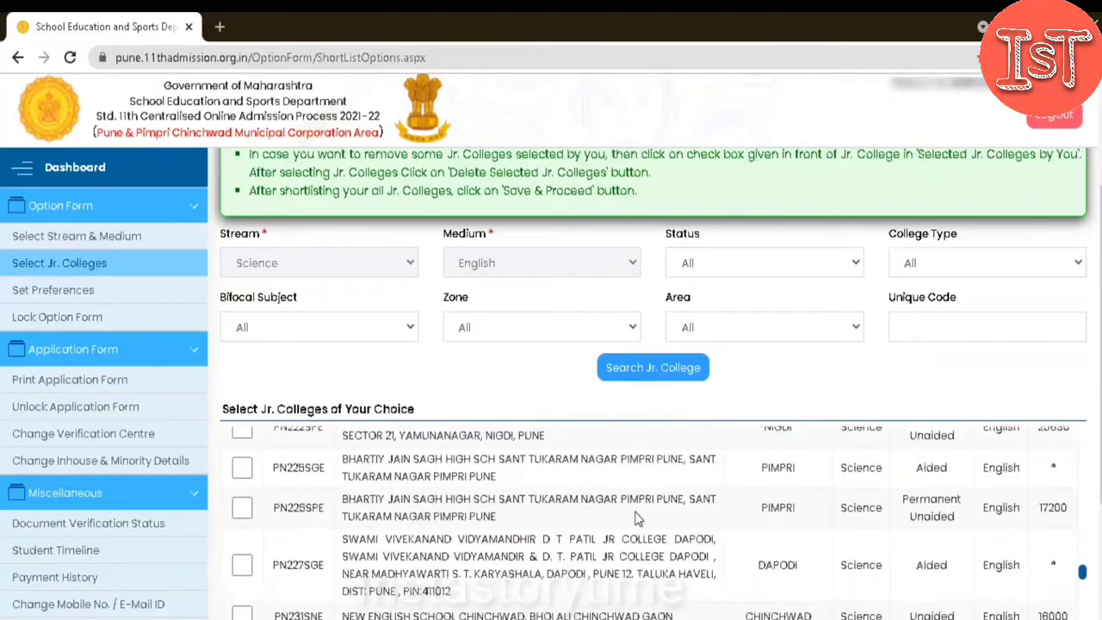
scroll(637, 516, "down", 10)
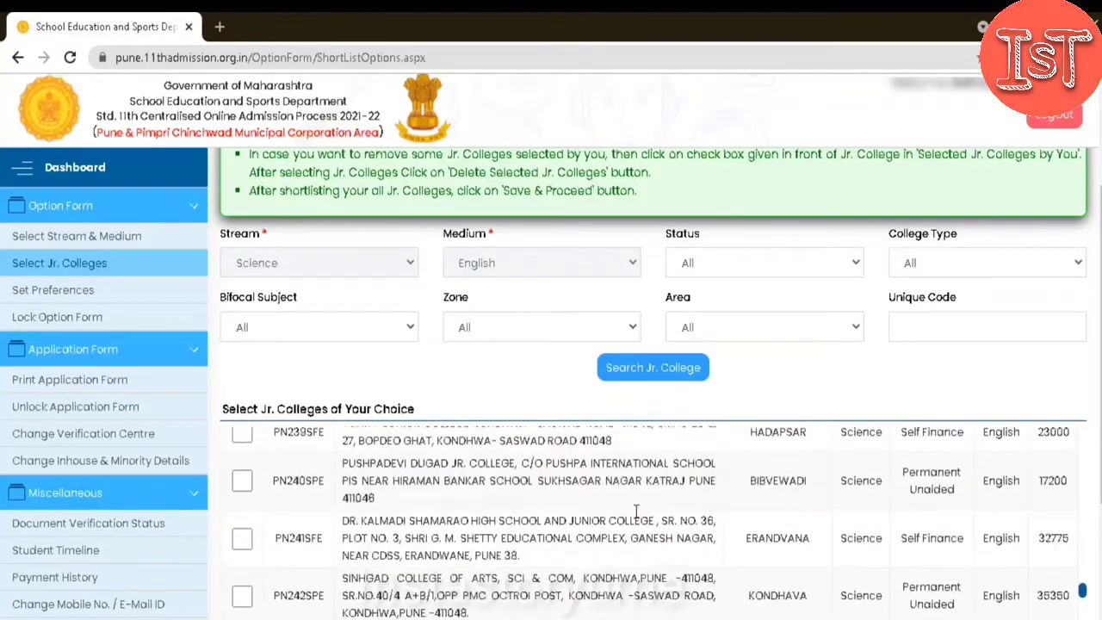
scroll(637, 513, "down", 10)
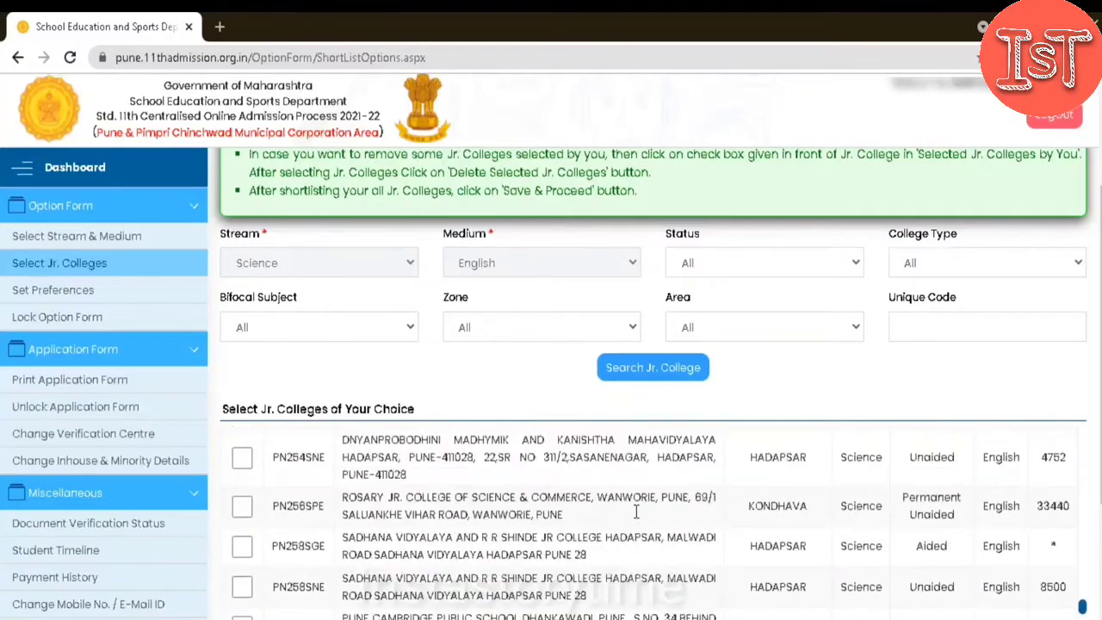
scroll(638, 514, "down", 10)
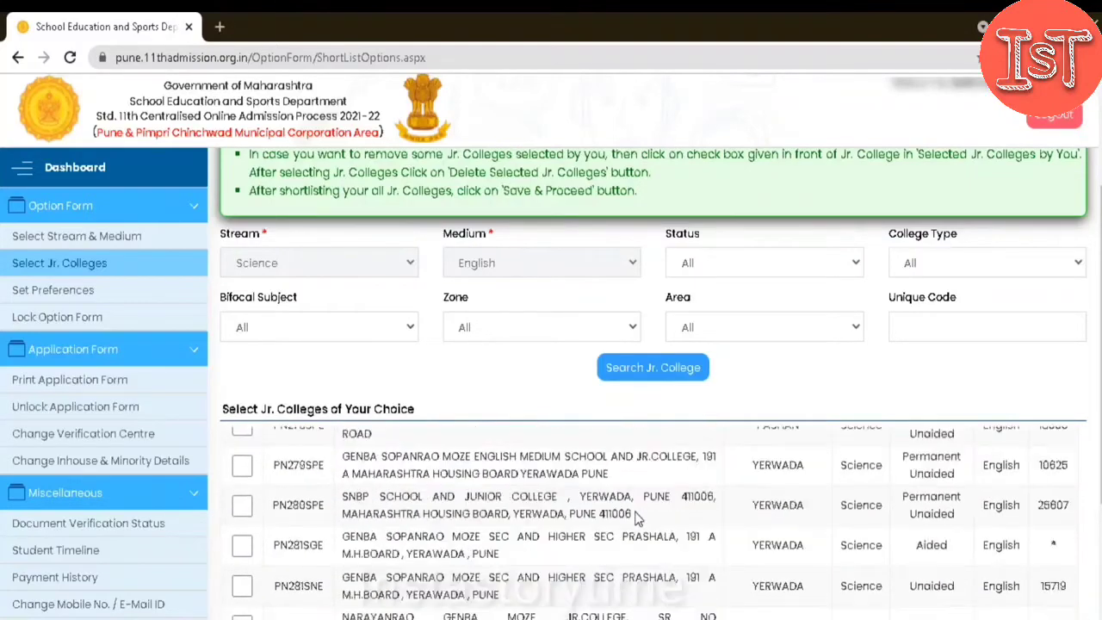
scroll(637, 515, "down", 10)
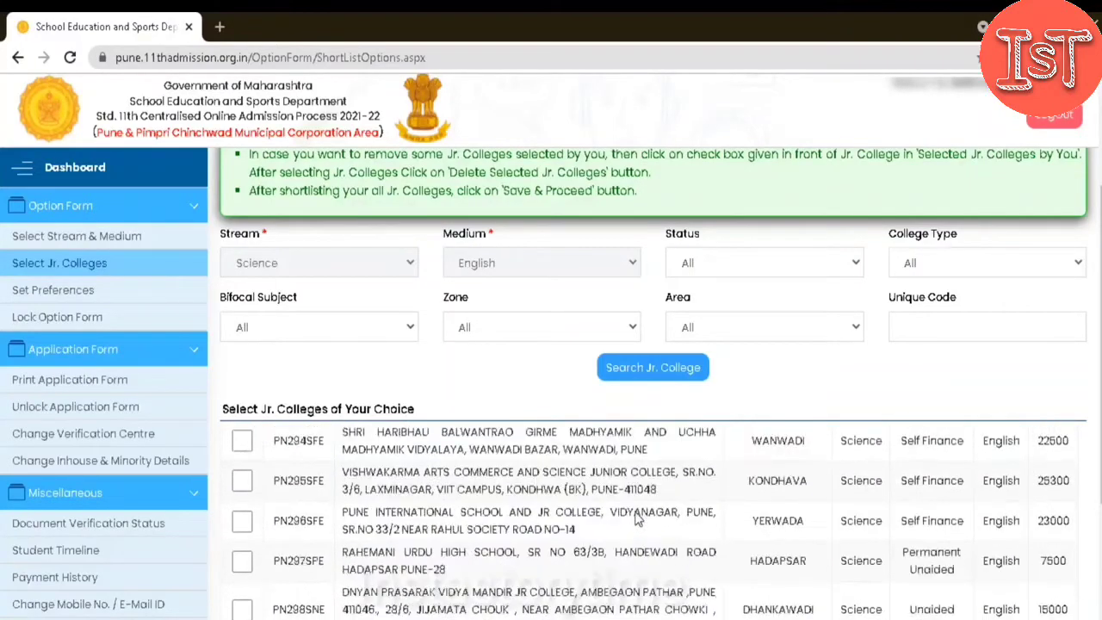
scroll(637, 517, "down", 6)
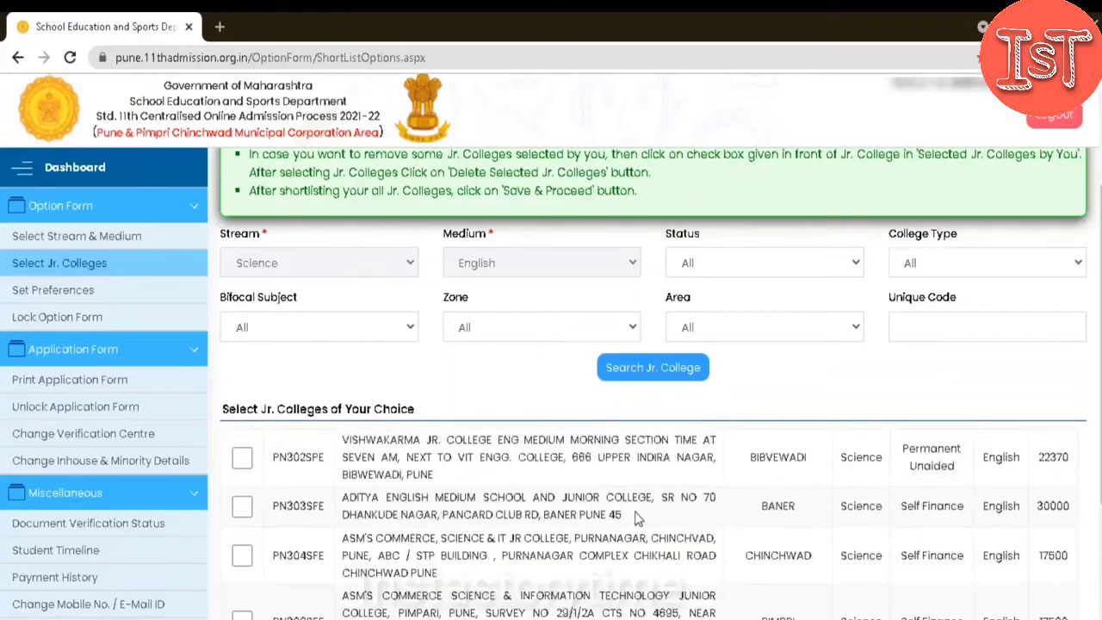
scroll(637, 517, "down", 4)
scroll(637, 515, "down", 10)
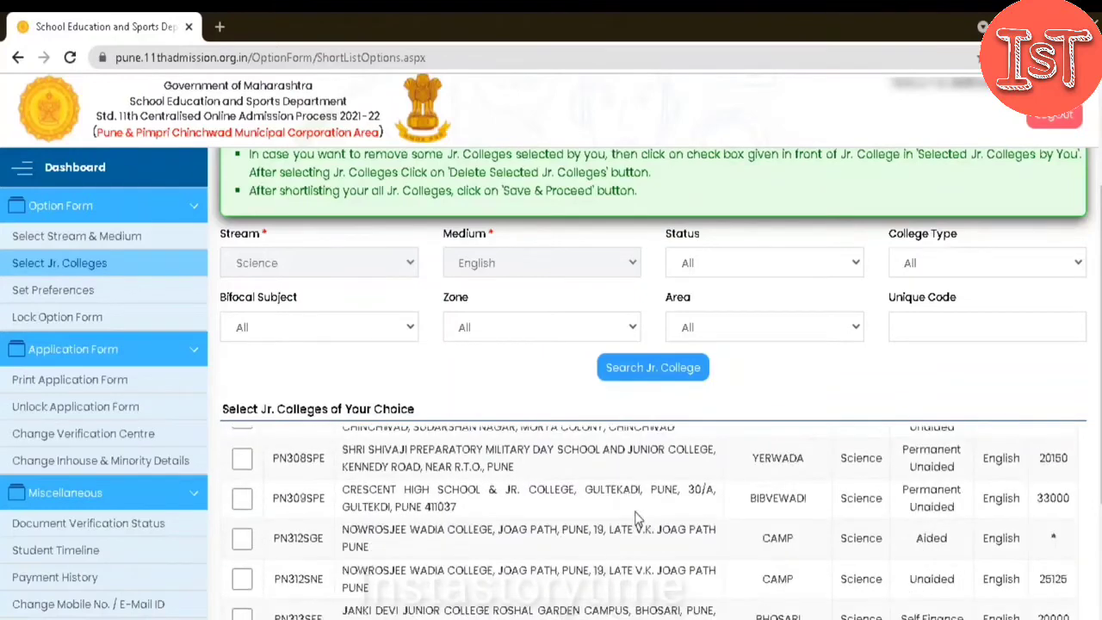
scroll(635, 518, "down", 5)
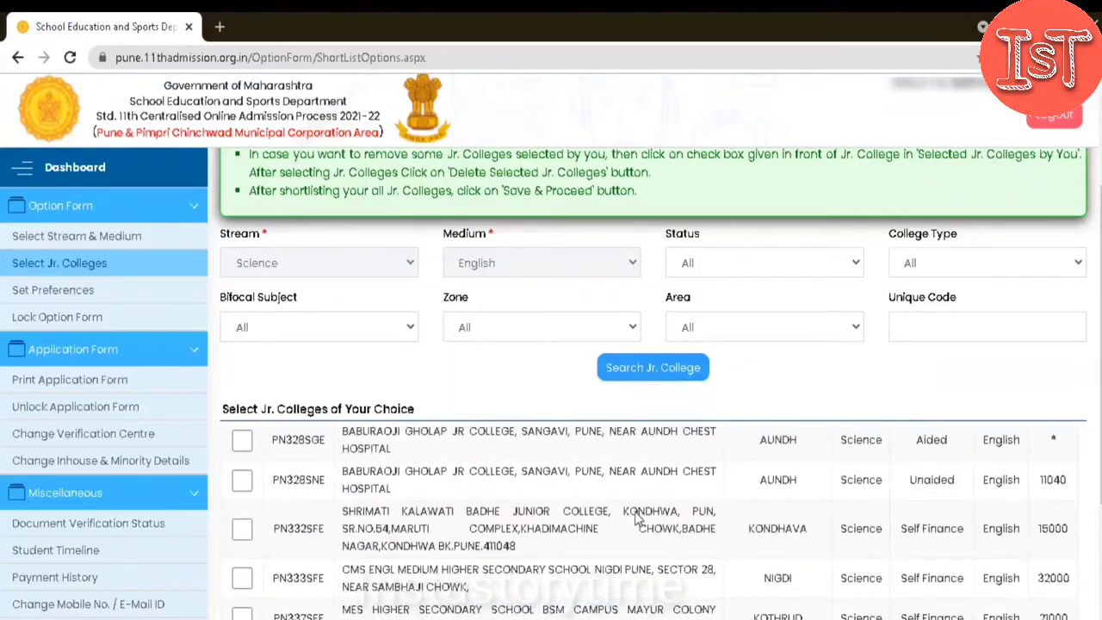
scroll(676, 554, "down", 4)
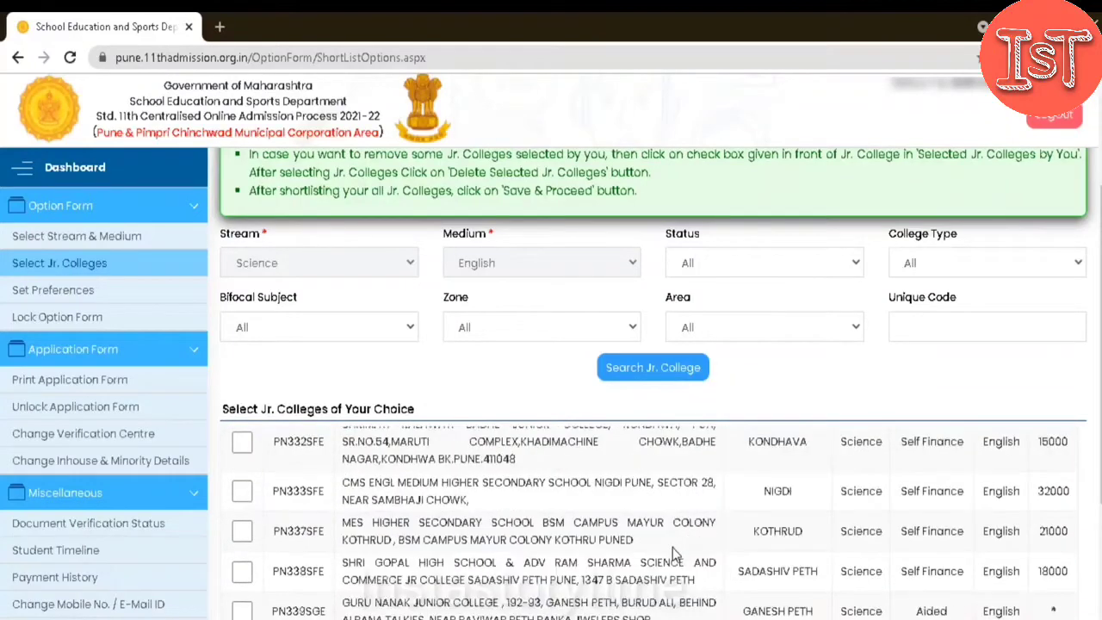
scroll(676, 554, "down", 5)
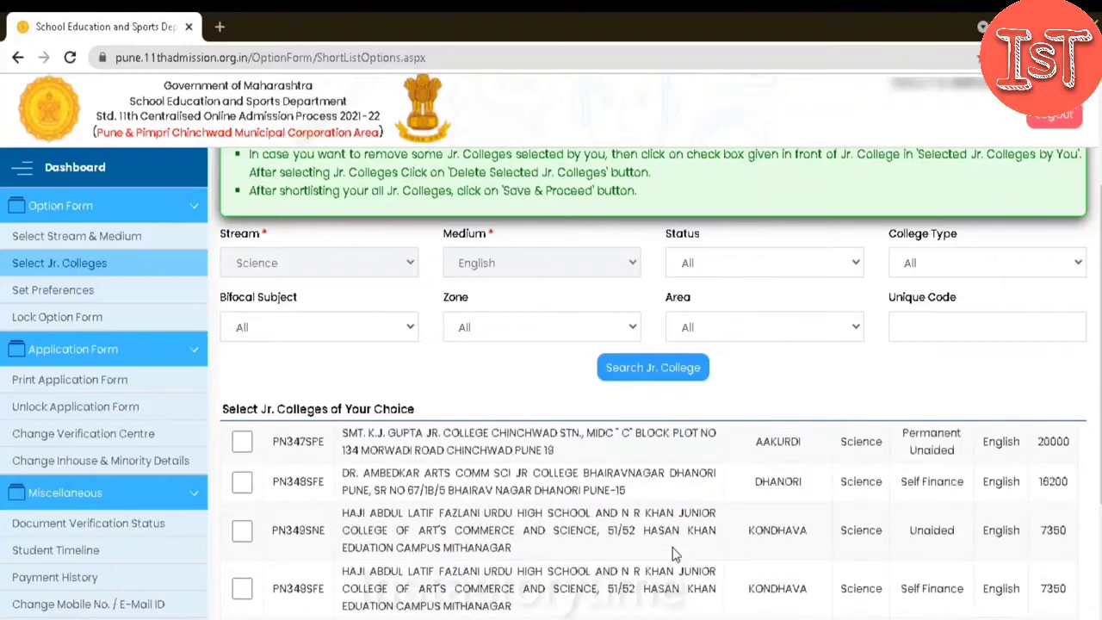
scroll(677, 554, "down", 3)
scroll(674, 546, "down", 3)
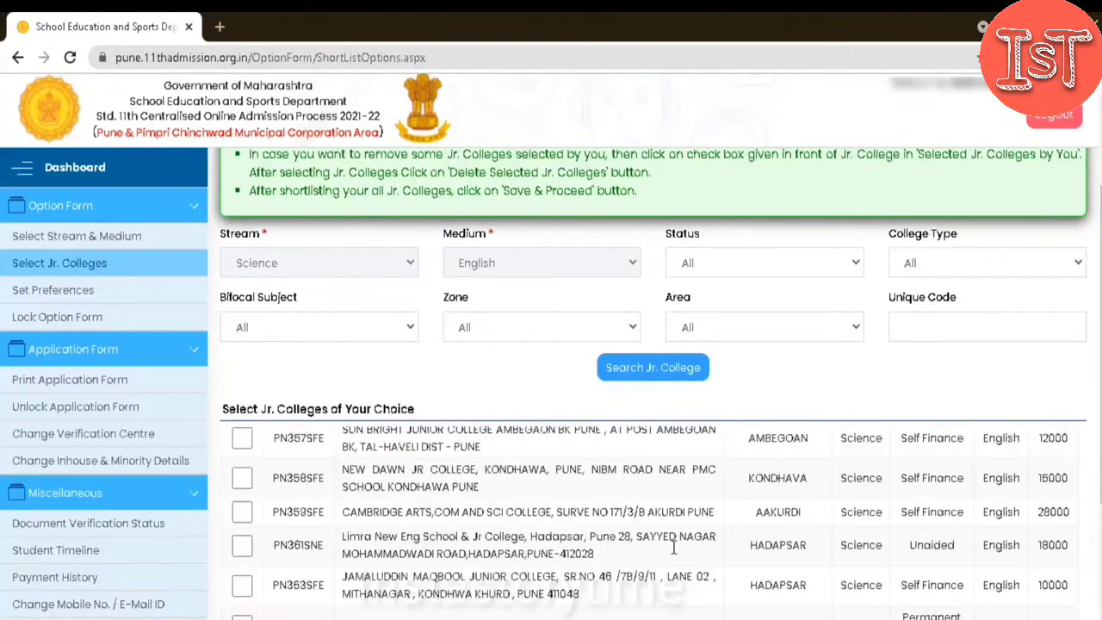
scroll(674, 551, "down", 1)
scroll(674, 554, "down", 2)
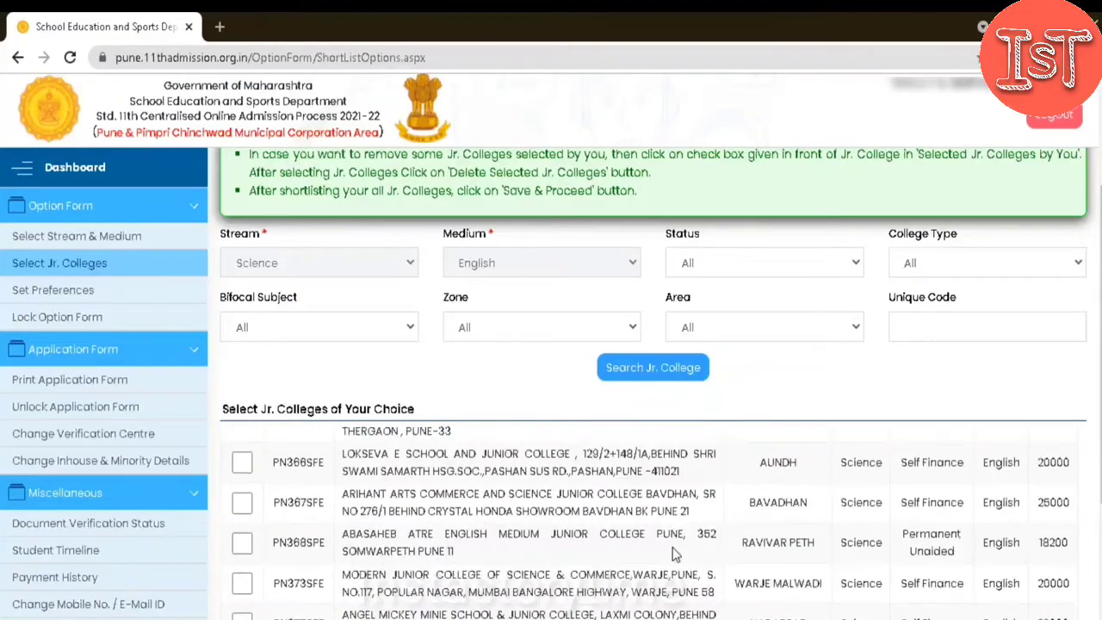
scroll(674, 553, "down", 2)
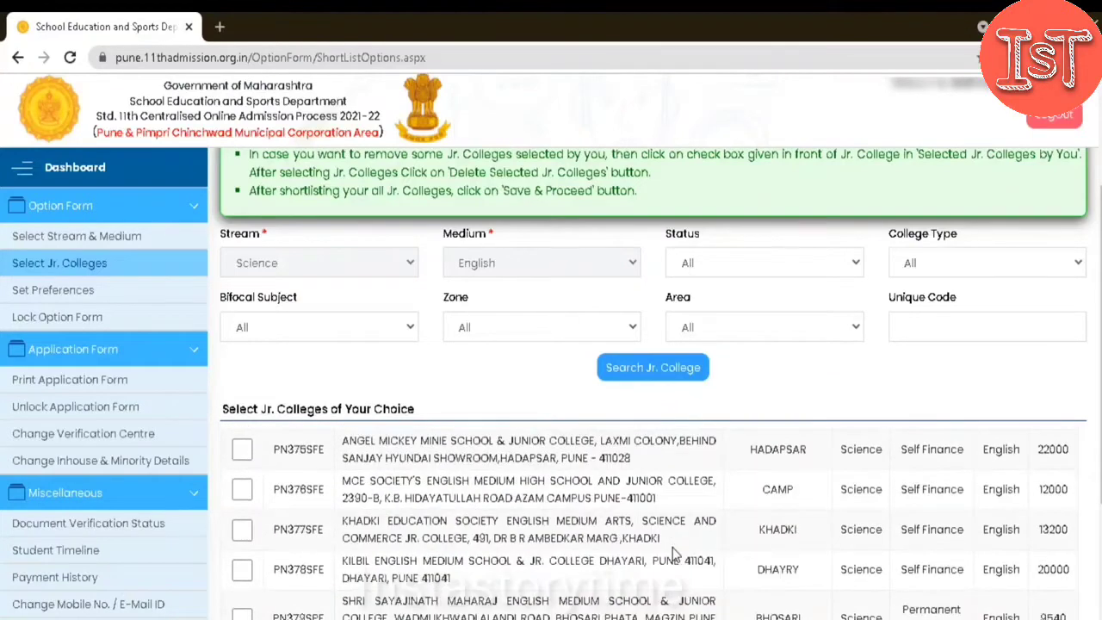
scroll(674, 554, "down", 2)
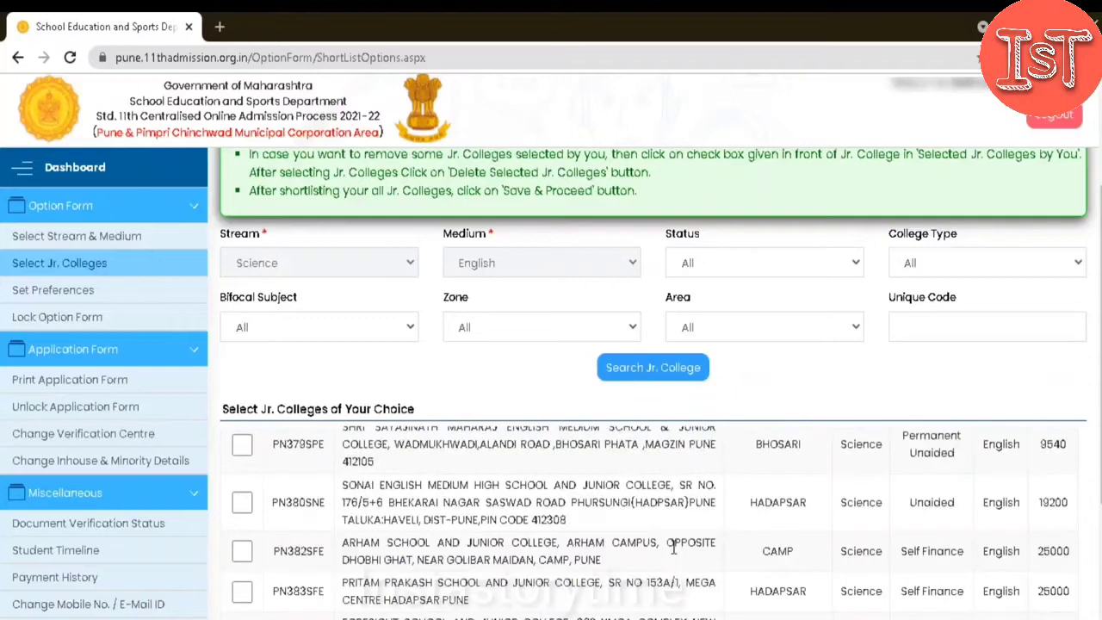
scroll(674, 551, "down", 1)
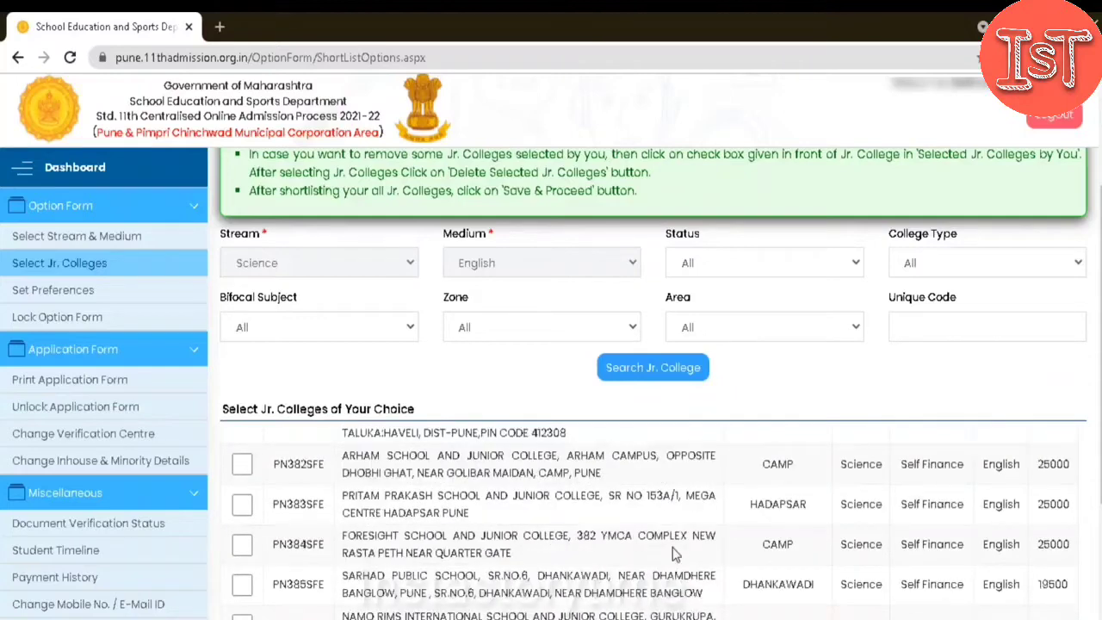
scroll(675, 553, "down", 2)
scroll(675, 553, "down", 8)
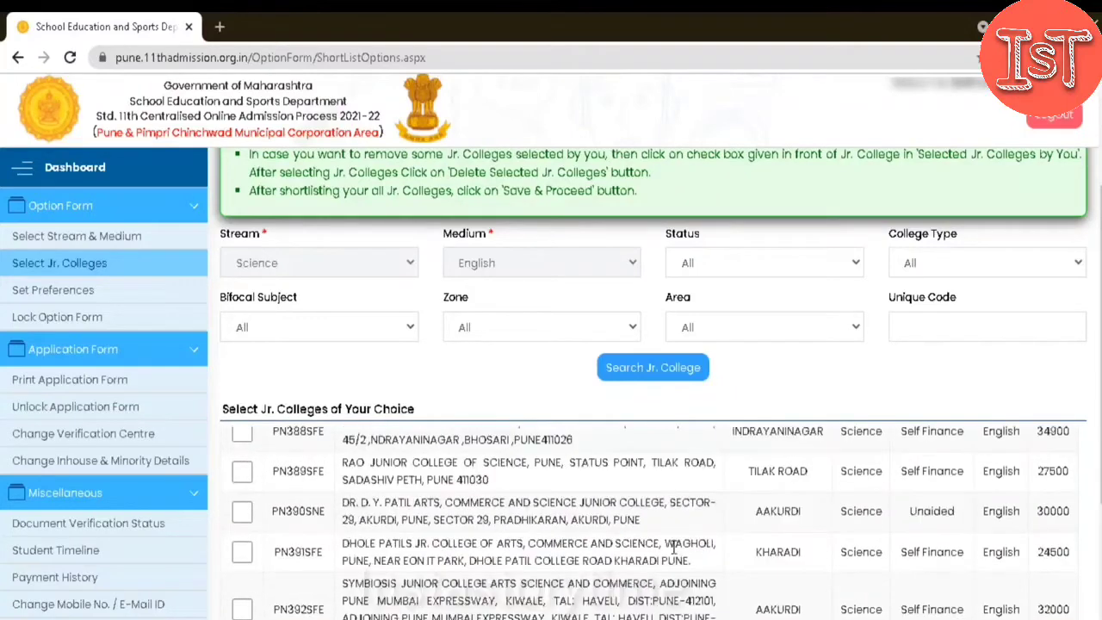
scroll(674, 548, "down", 2)
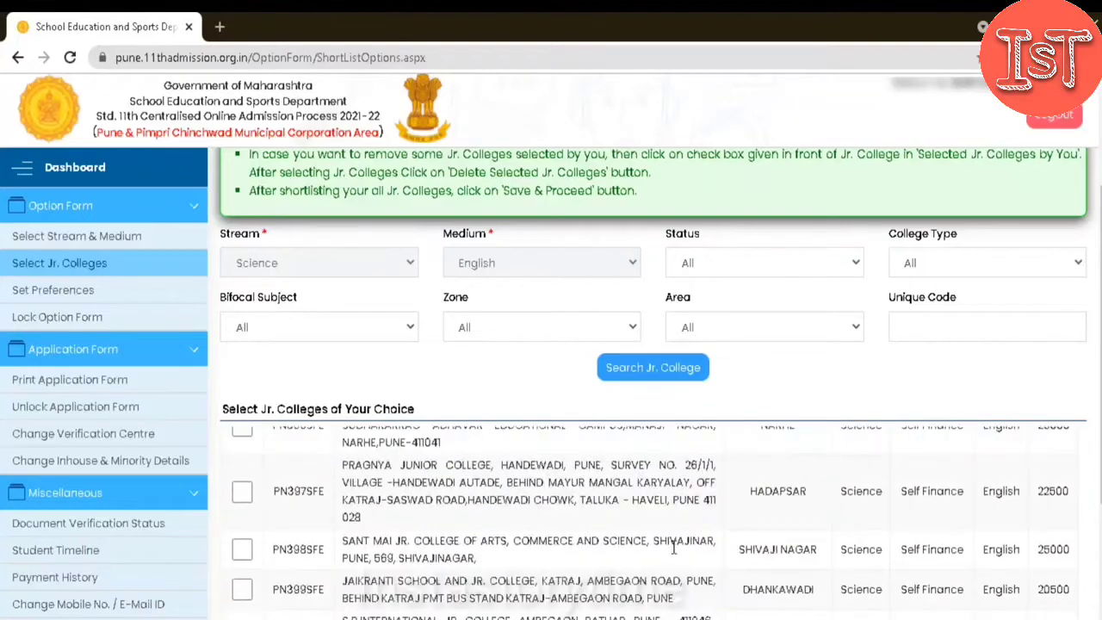
scroll(674, 548, "down", 3)
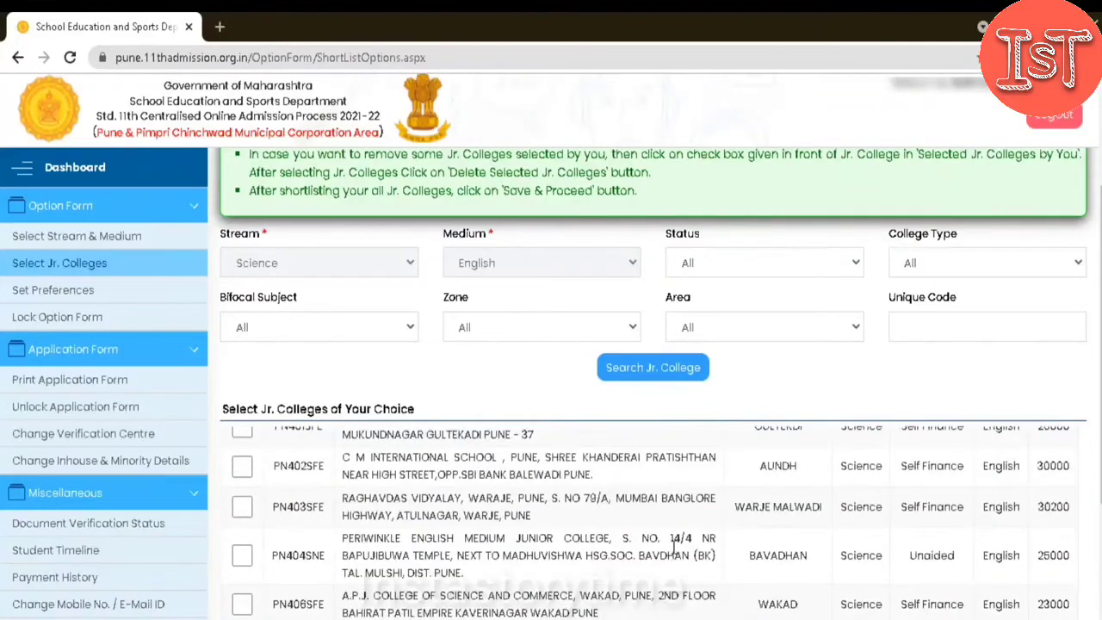
scroll(674, 548, "down", 4)
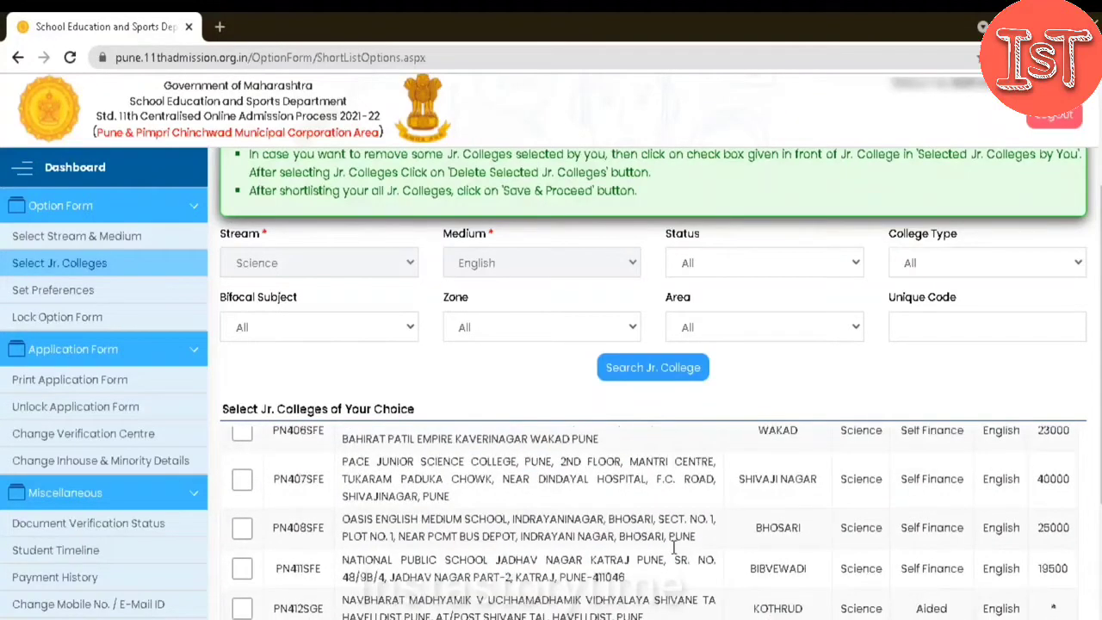
scroll(674, 549, "down", 2)
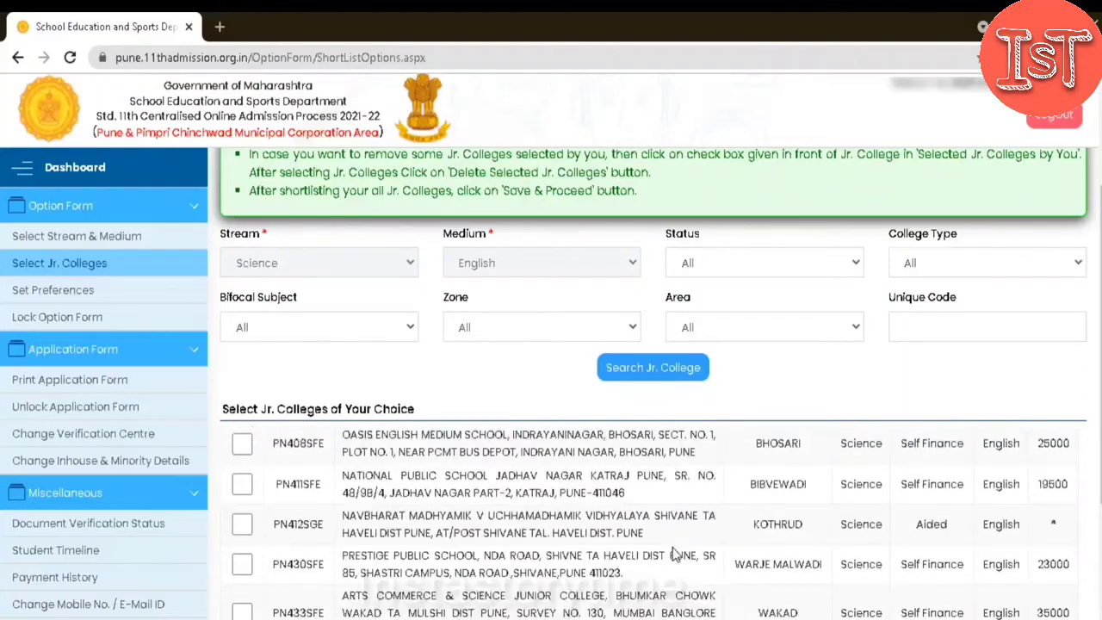
scroll(674, 553, "down", 3)
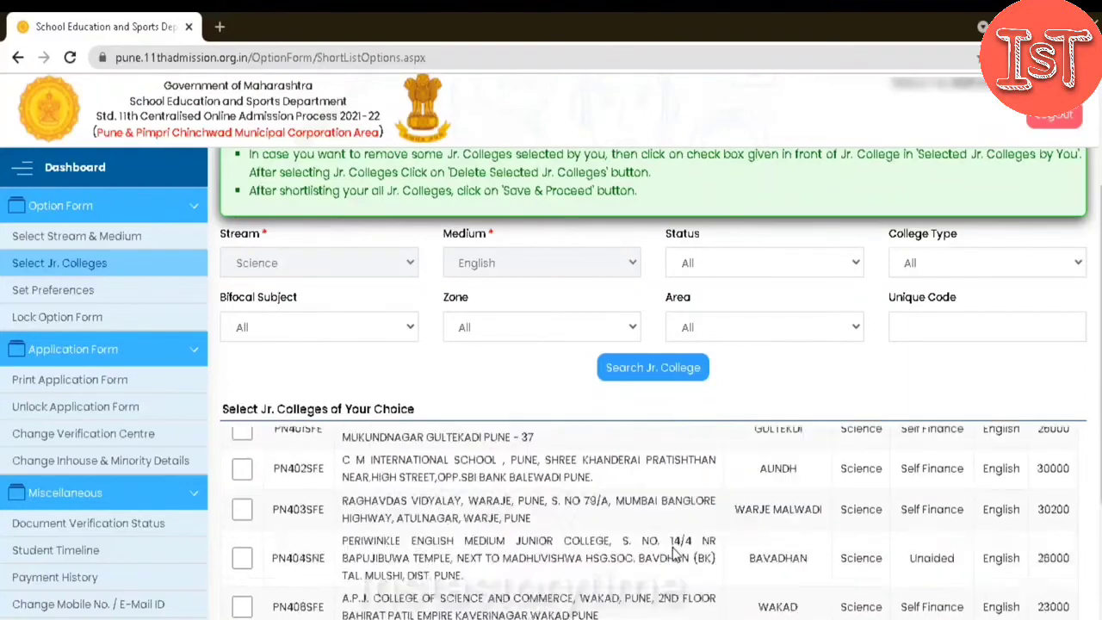
scroll(674, 553, "up", 3)
scroll(676, 554, "down", 3)
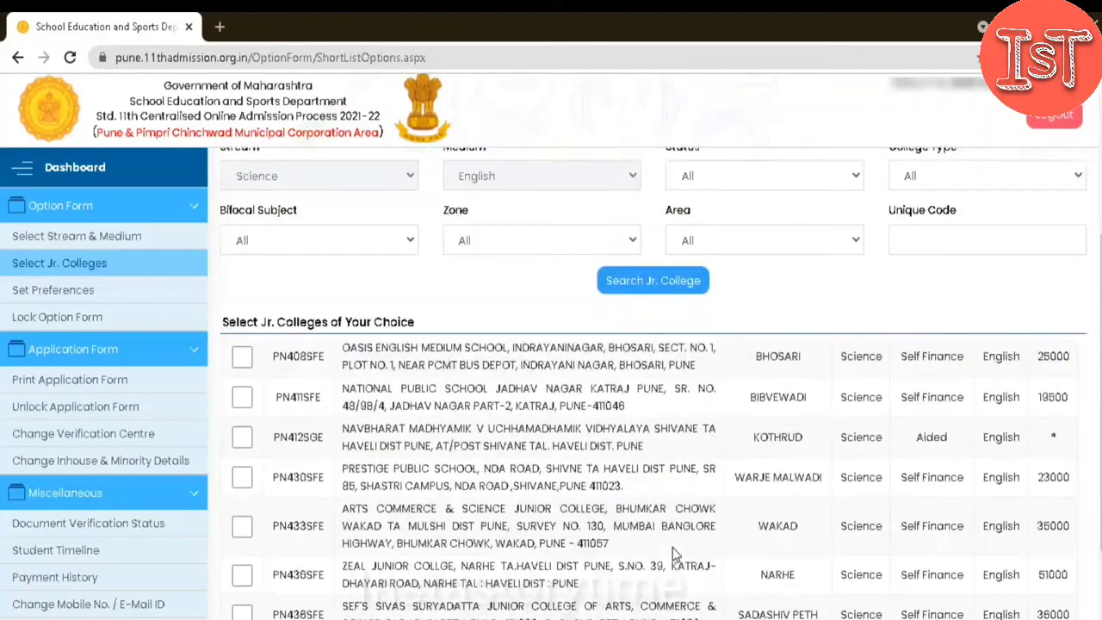
scroll(675, 553, "up", 5)
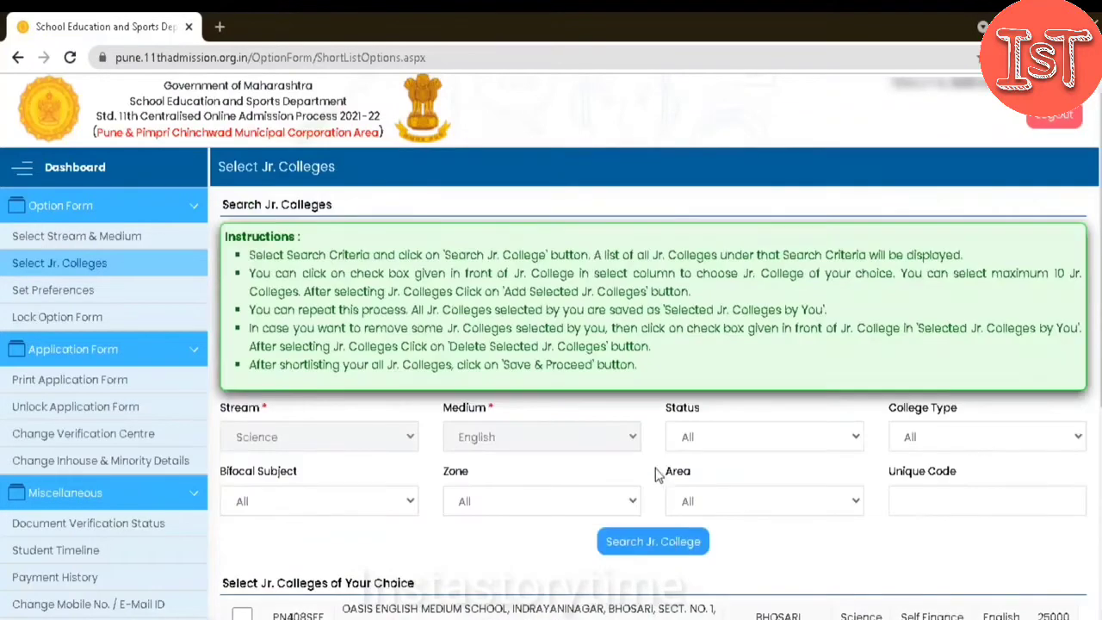
Step: Search Aided colleges in the Shivaji Nagar-Aundh-Pashan zone
left_click(695, 442)
left_click(697, 479)
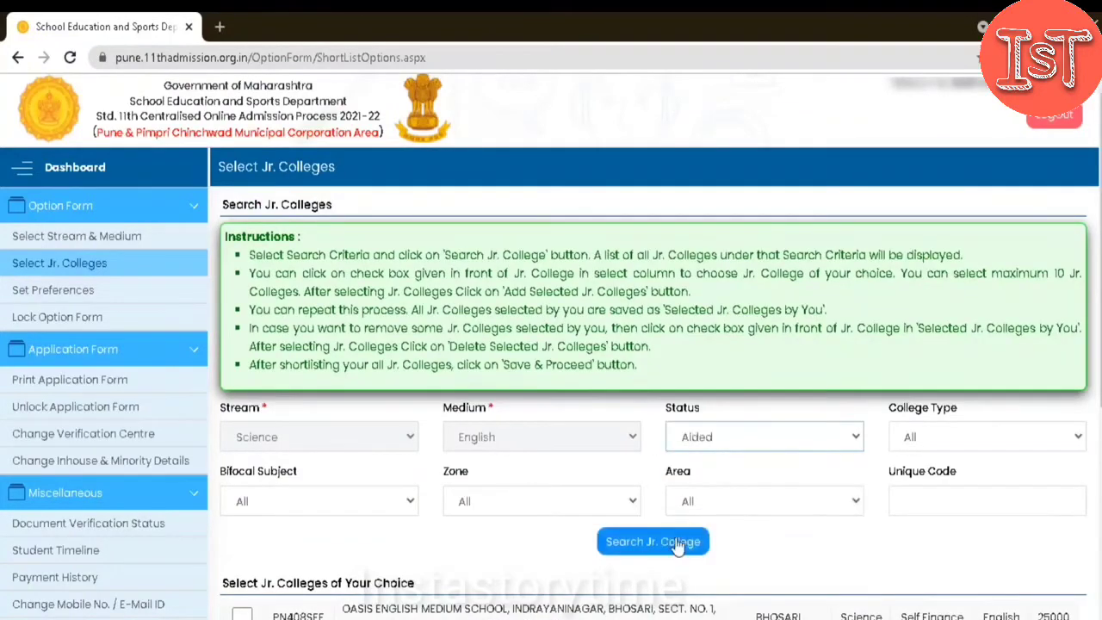
left_click(572, 501)
left_click(558, 458)
left_click(649, 549)
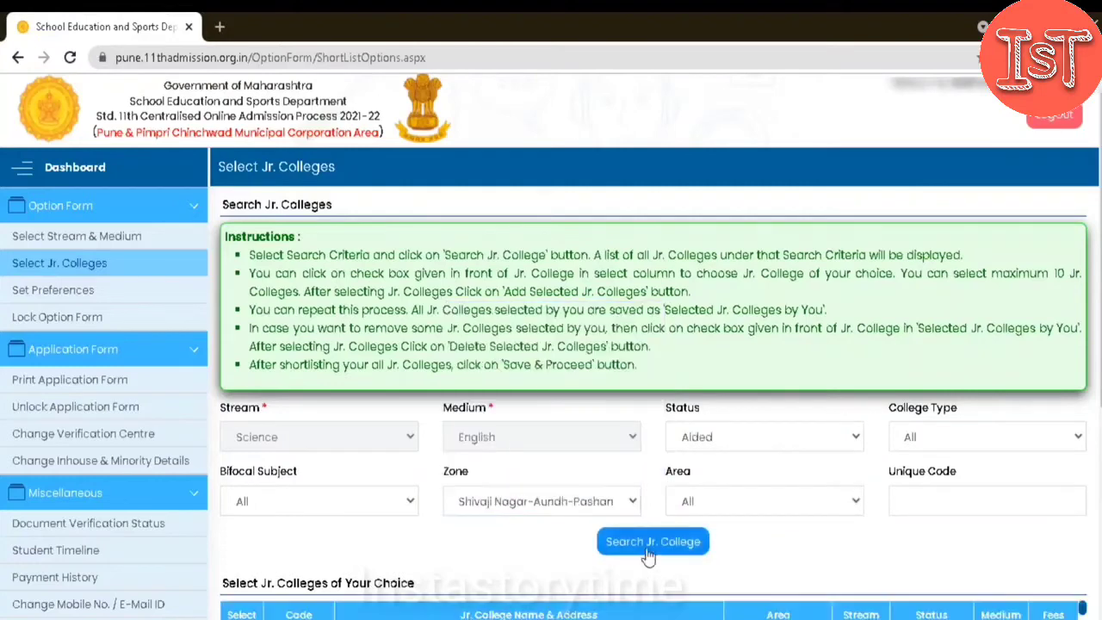
scroll(649, 551, "down", 3)
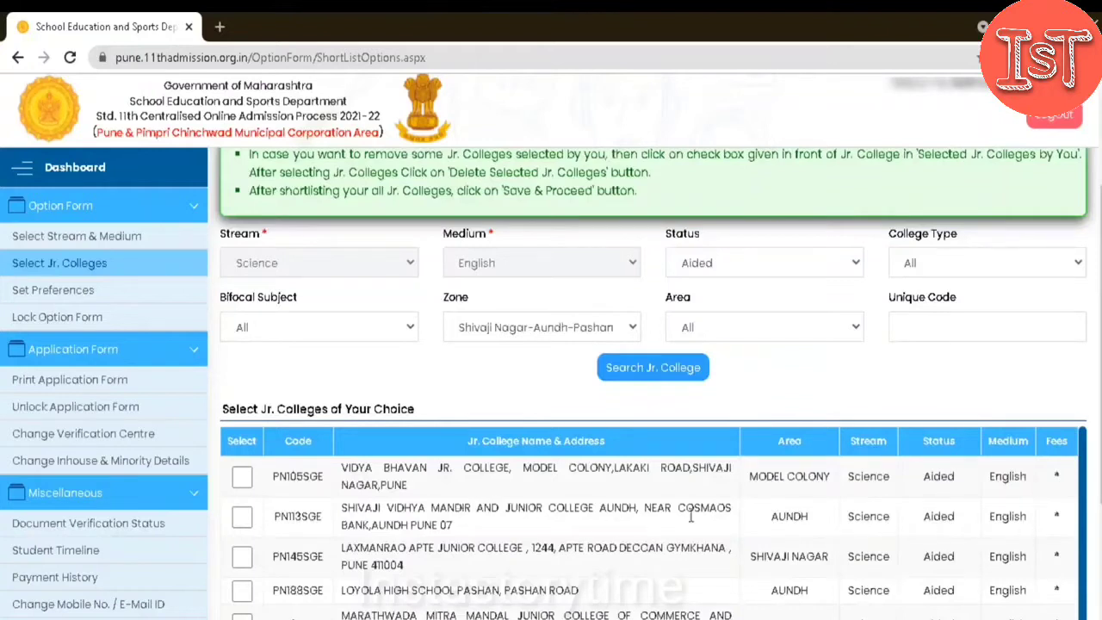
Step: Tick colleges PN113SGE, PN211SGE, PN323SGE and PN328SGE in the results
left_click(242, 516)
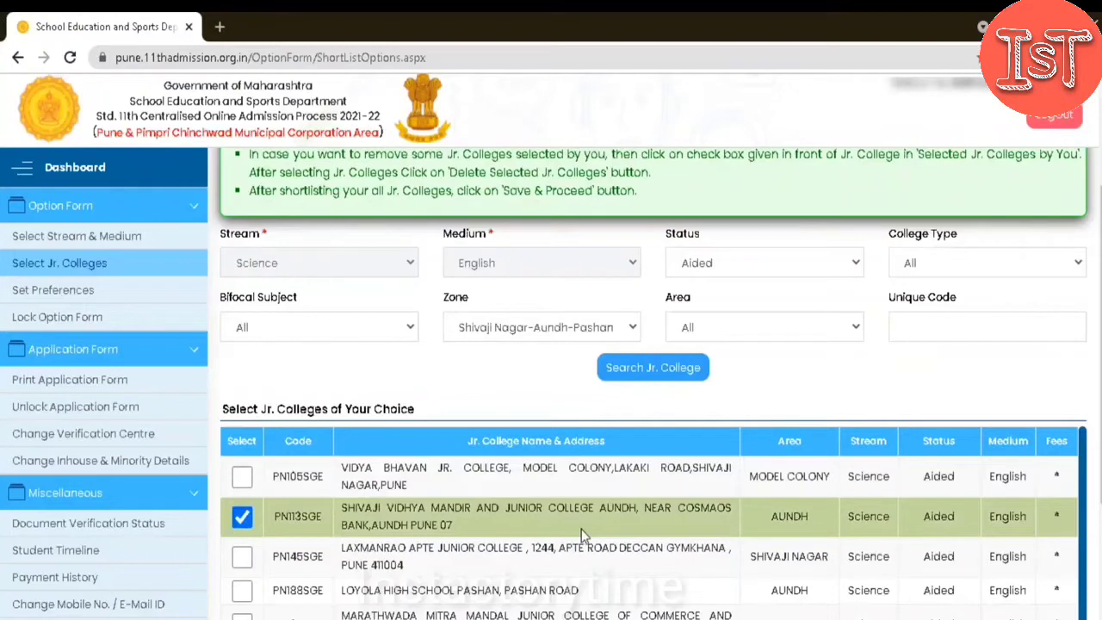
scroll(581, 531, "down", 2)
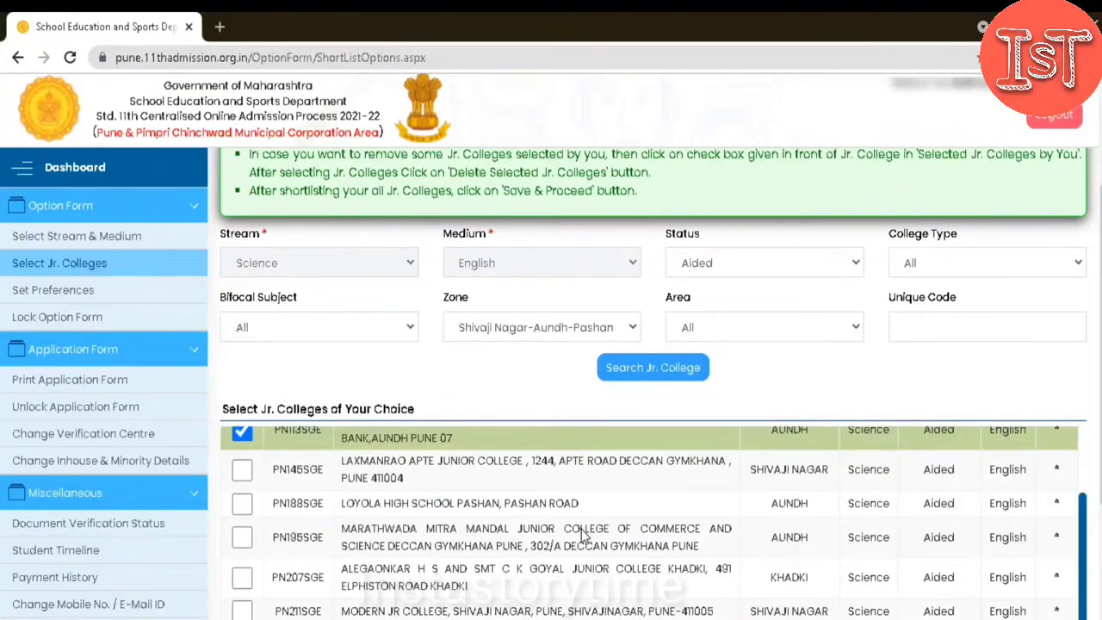
scroll(584, 536, "down", 1)
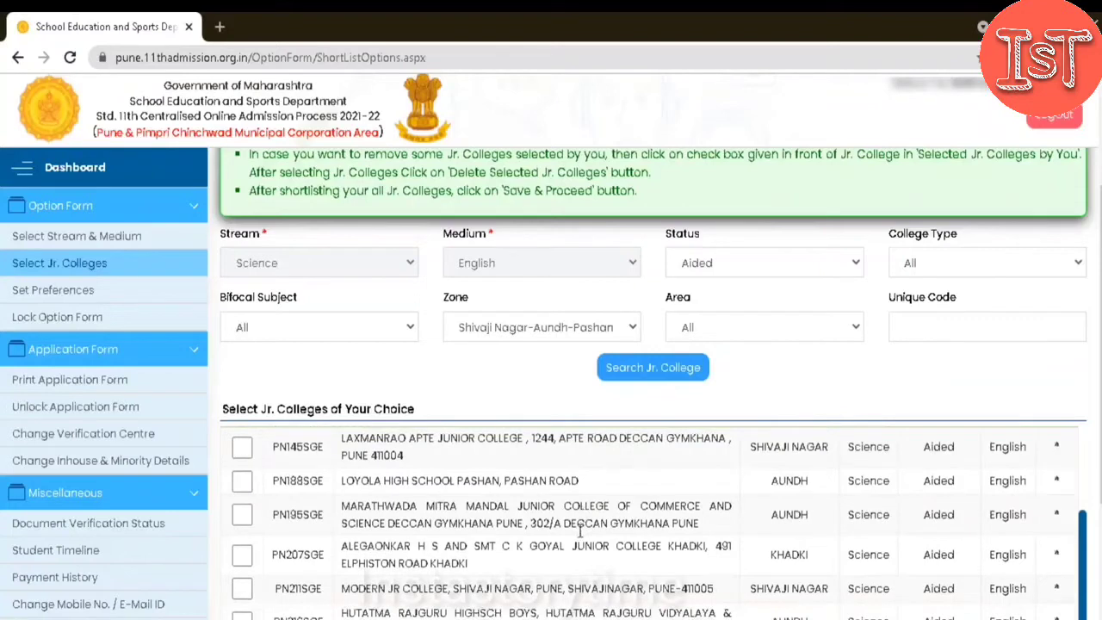
left_click(242, 588)
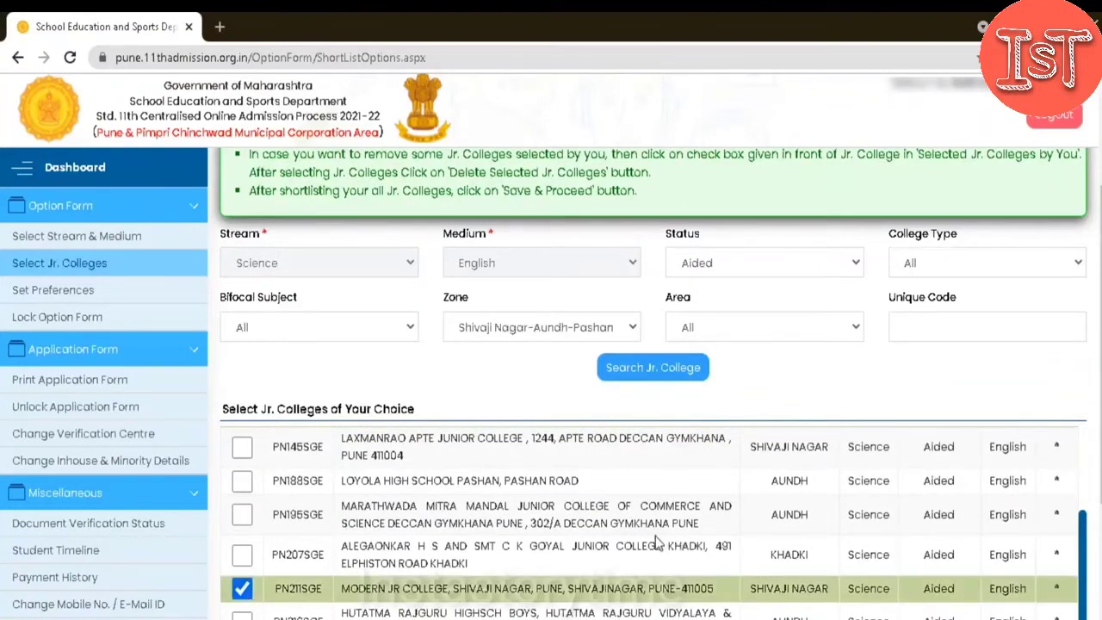
scroll(619, 469, "down", 2)
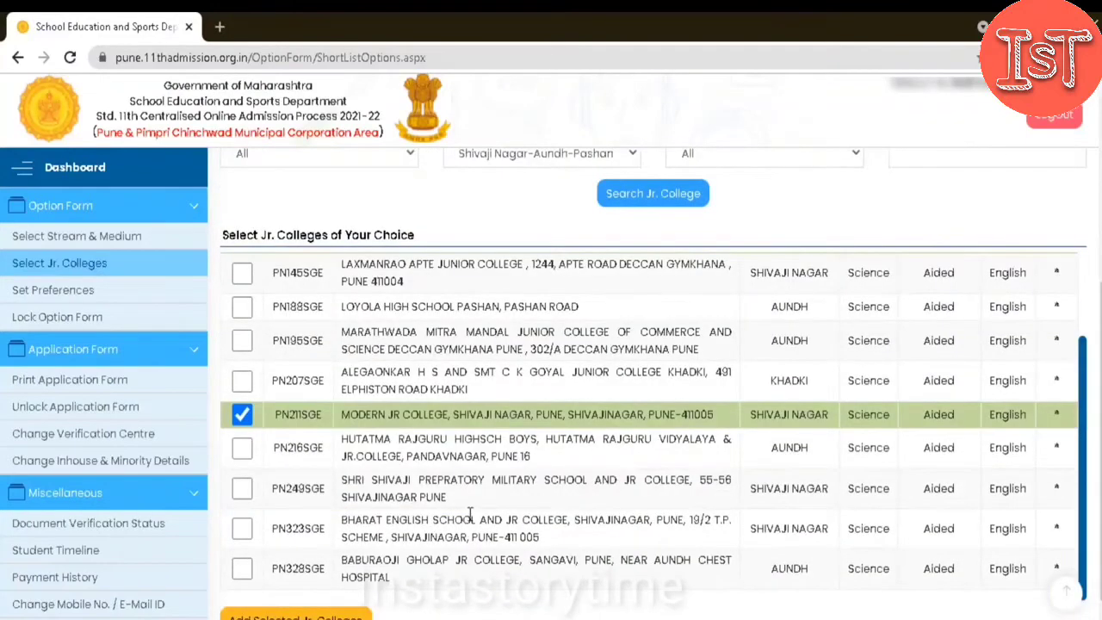
left_click(246, 532)
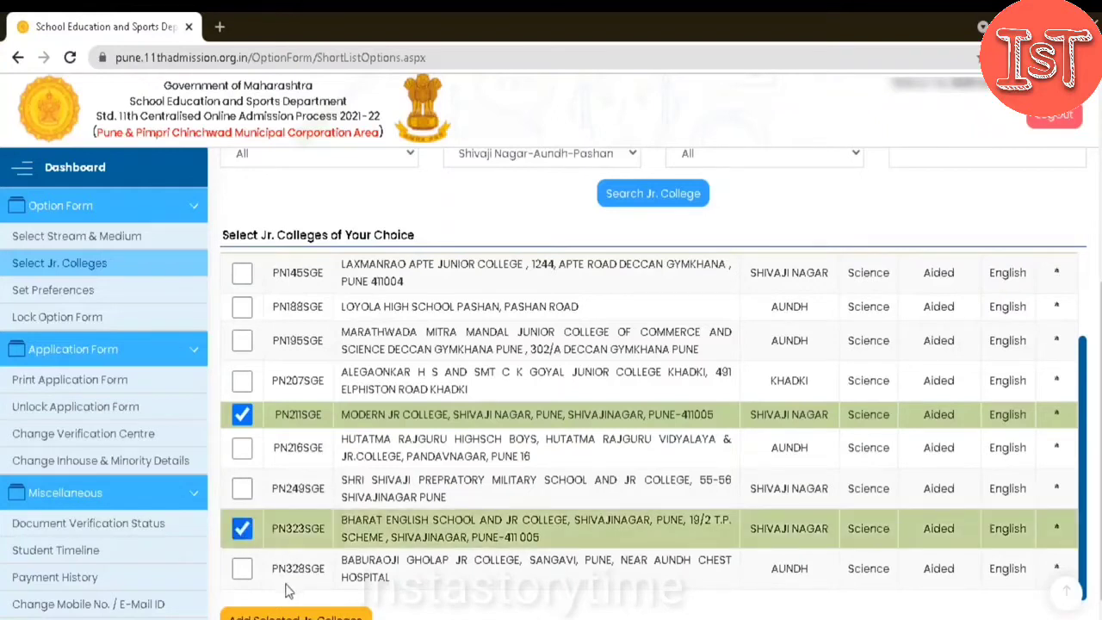
left_click(242, 569)
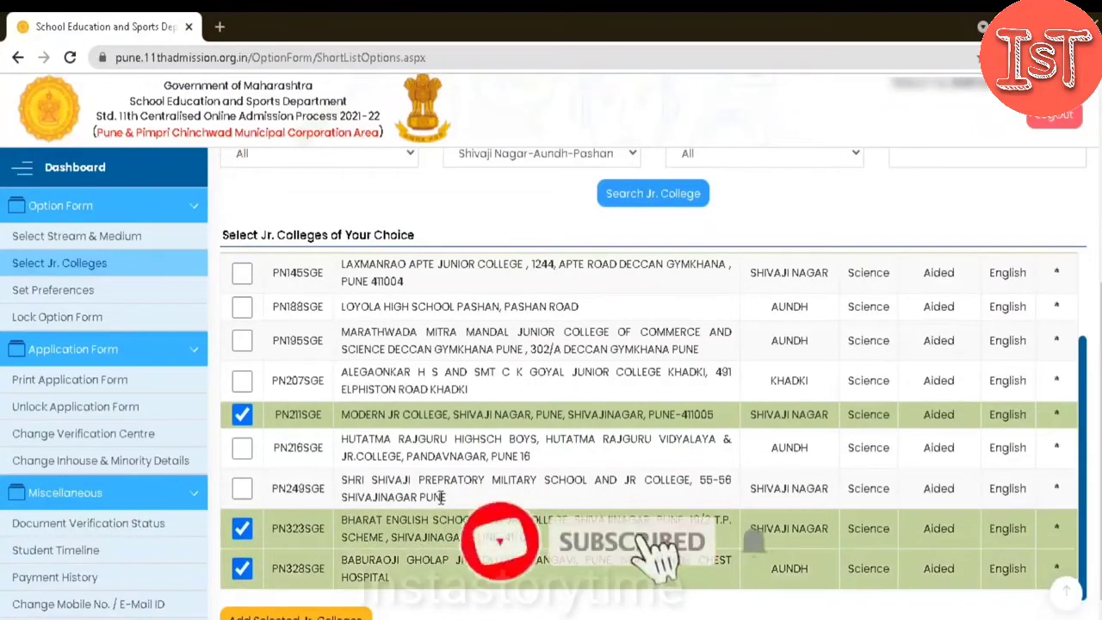
scroll(441, 498, "up", 2)
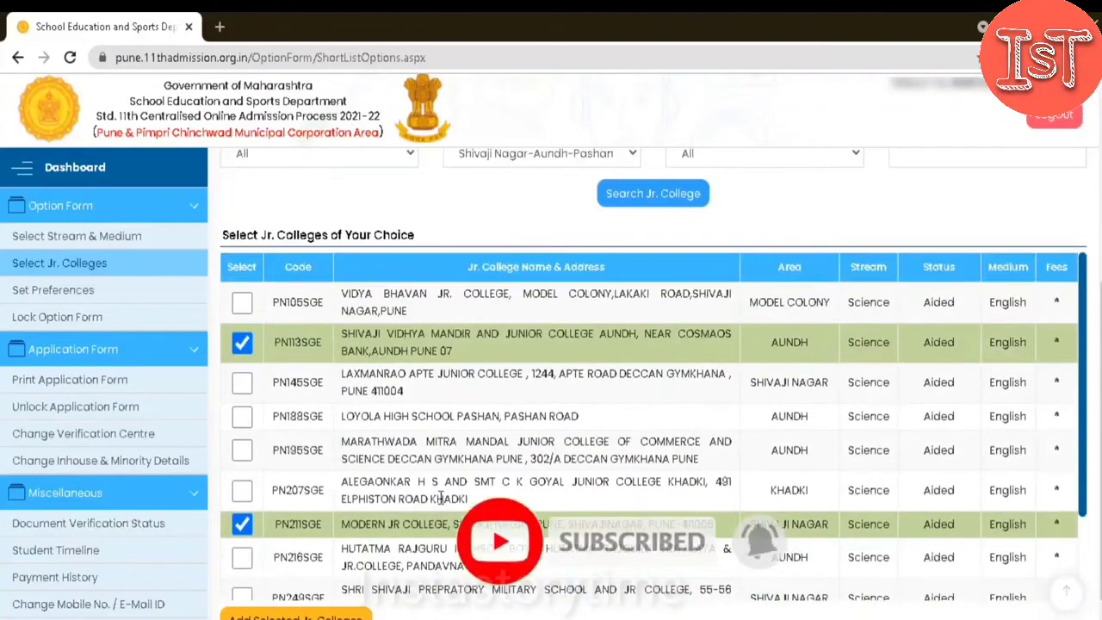
scroll(441, 498, "up", 2)
scroll(440, 497, "down", 2)
scroll(441, 498, "down", 3)
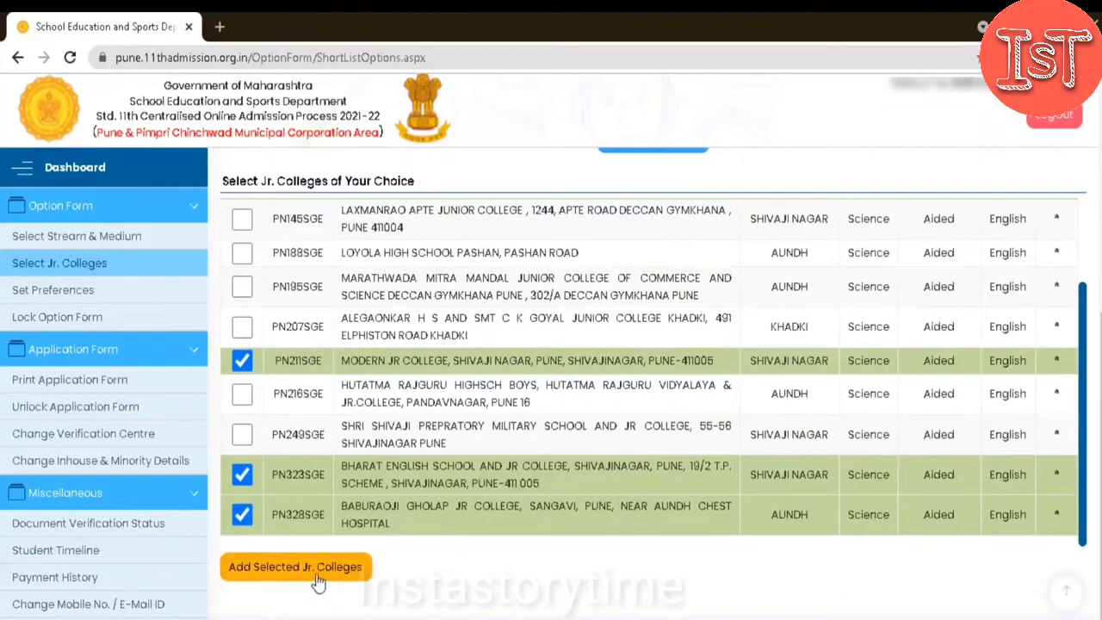
Step: Add the four ticked colleges to the shortlist and confirm the information message
left_click(316, 575)
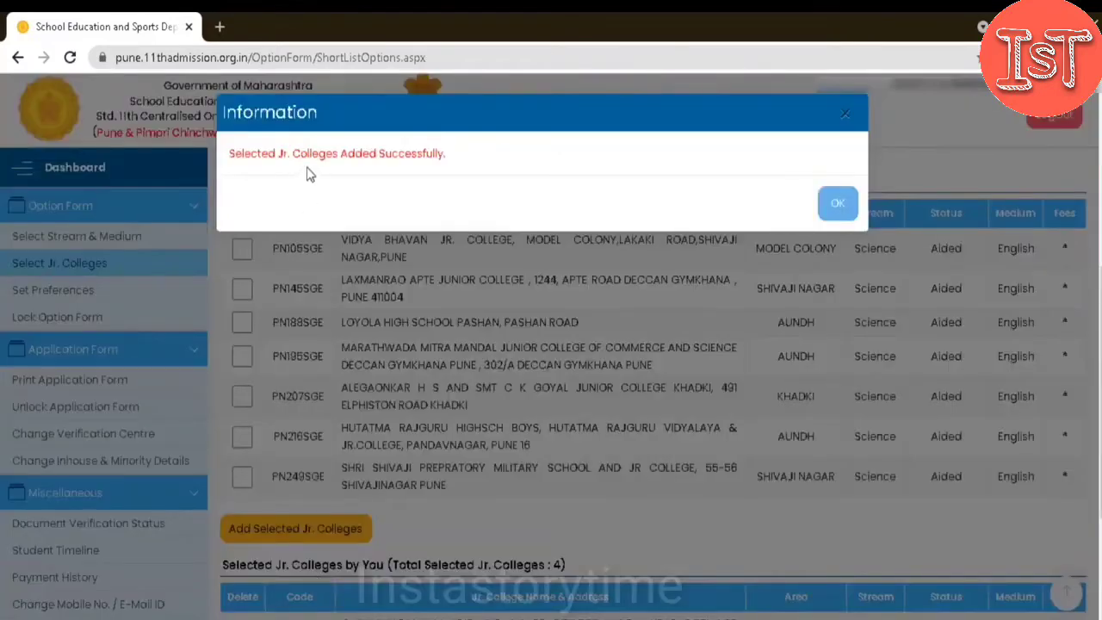
left_click(838, 204)
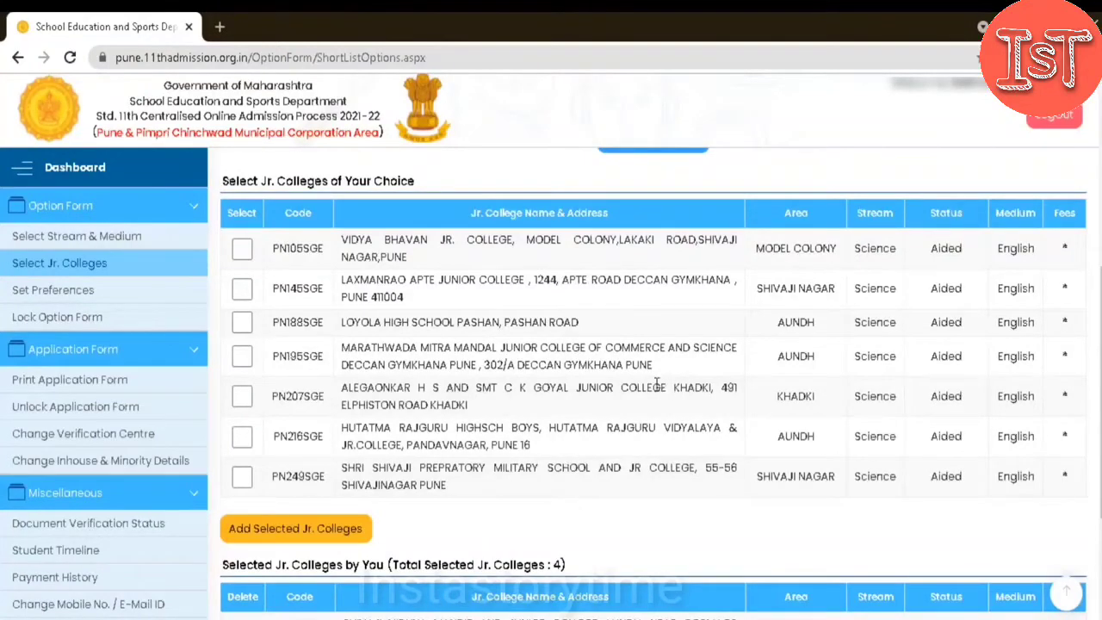
scroll(656, 384, "up", 1)
scroll(646, 388, "down", 1)
Step: Tick PN207SGE, PN188SGE, PN105SGE, PN145SGE, PN195SGE and PN216SGE, then dismiss the 10-college limit warning
left_click(242, 396)
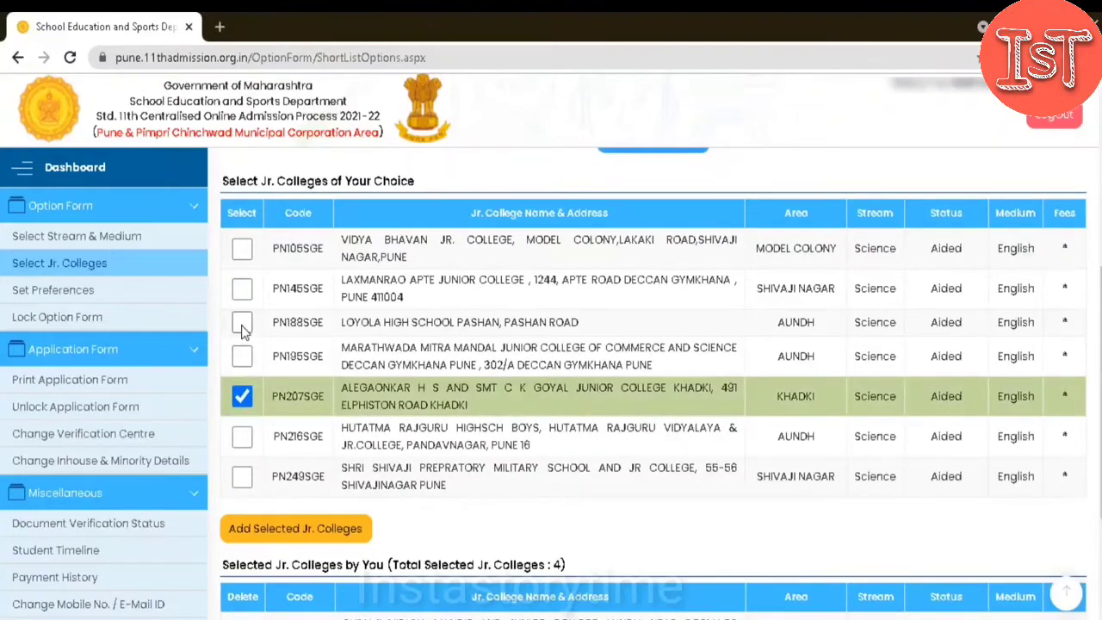
left_click(242, 328)
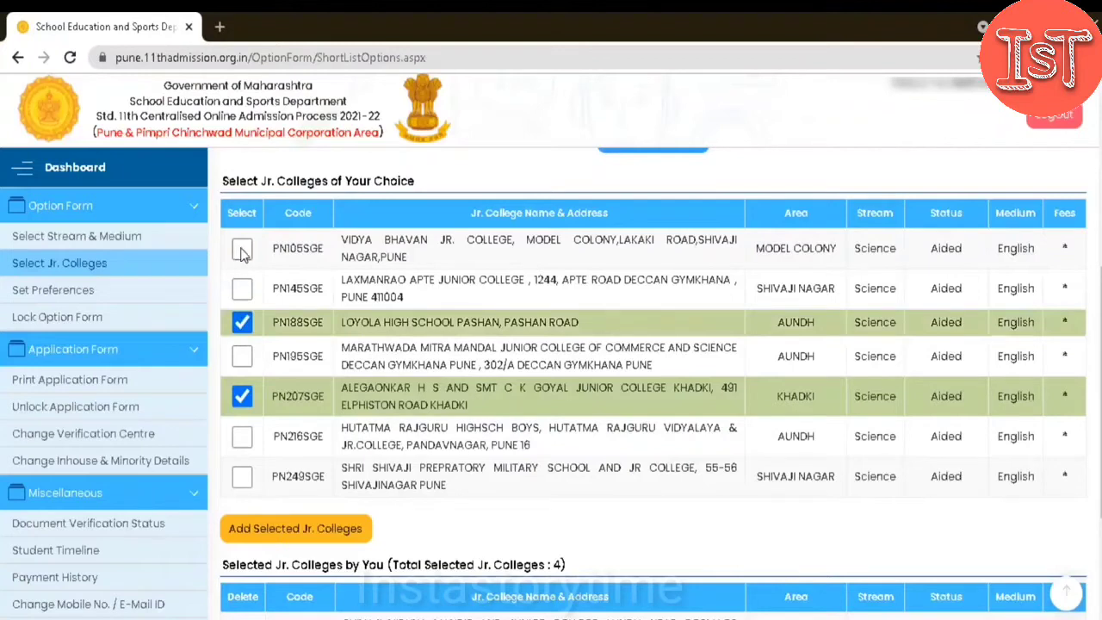
left_click(242, 250)
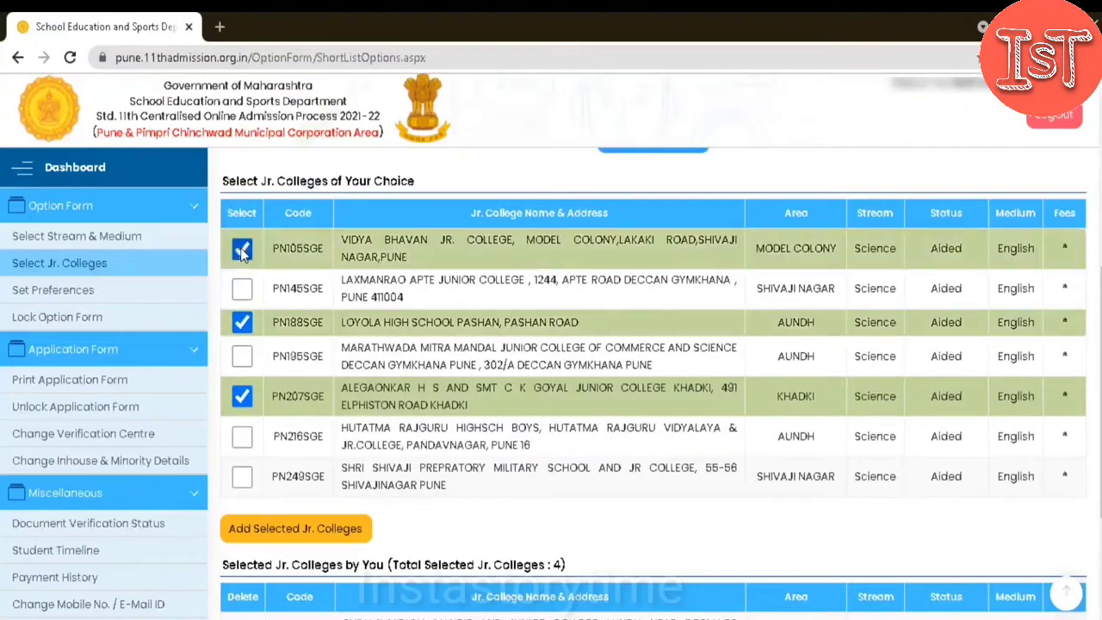
left_click(240, 291)
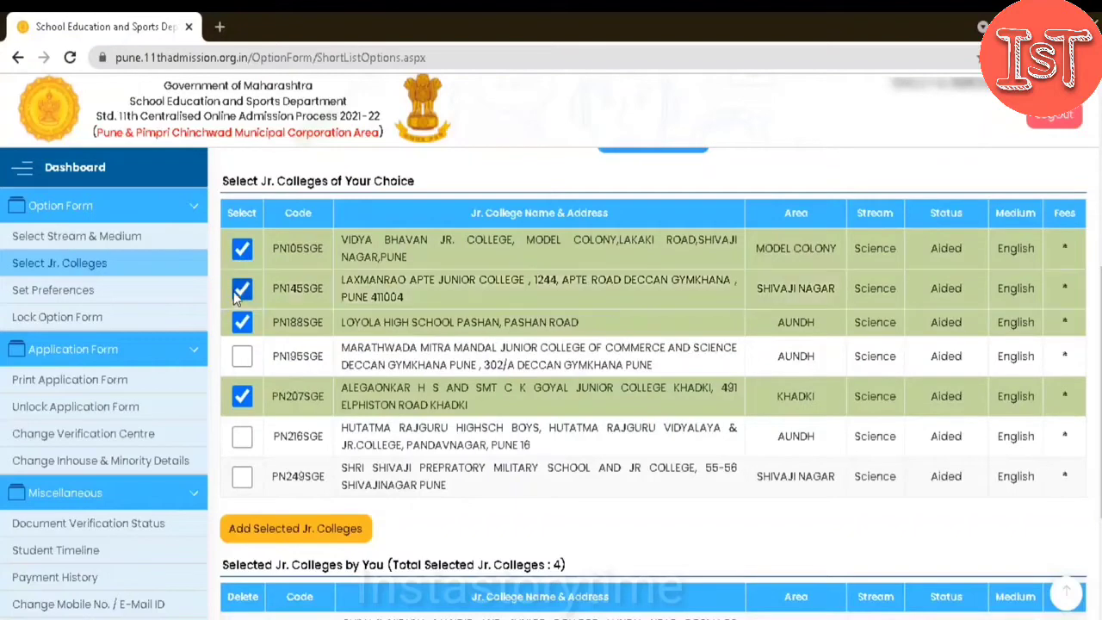
scroll(511, 441, "up", 1)
scroll(511, 441, "down", 2)
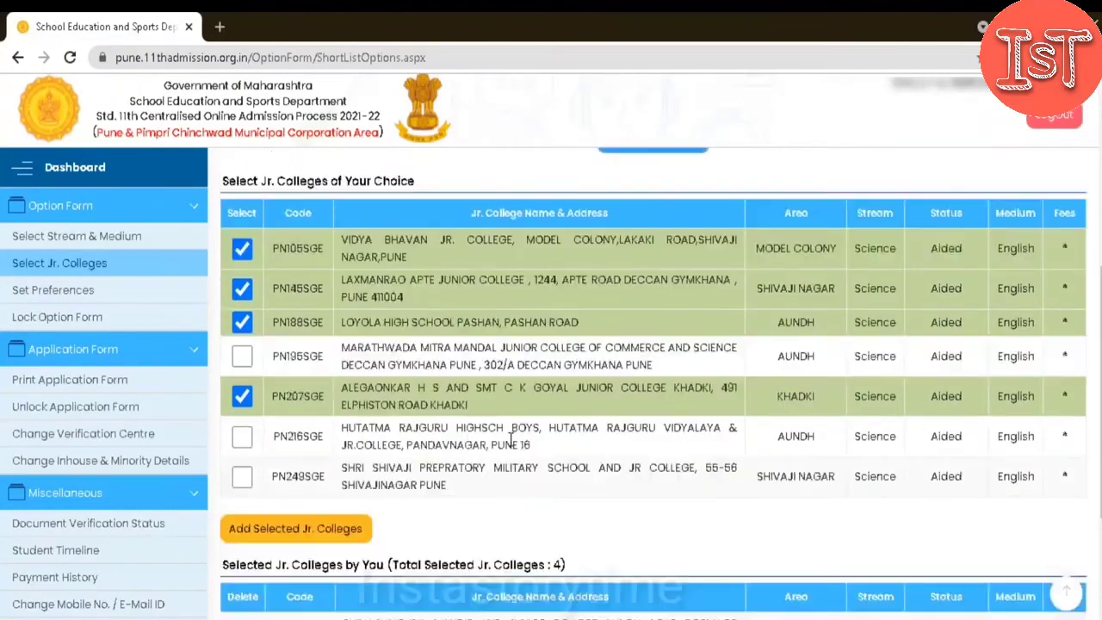
scroll(513, 445, "up", 1)
left_click(242, 357)
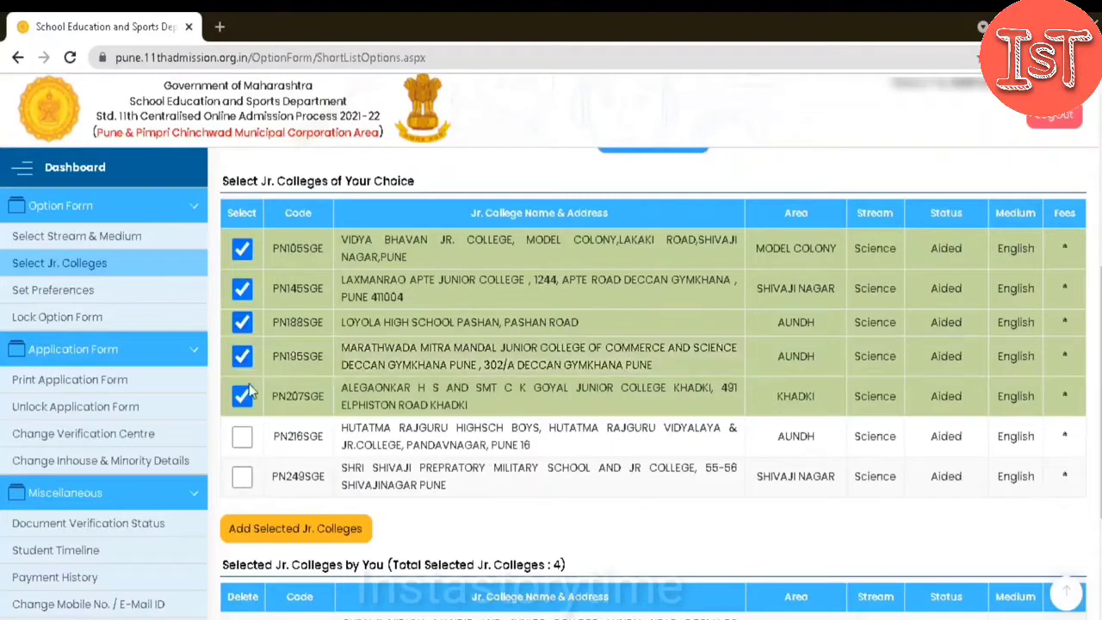
left_click(244, 438)
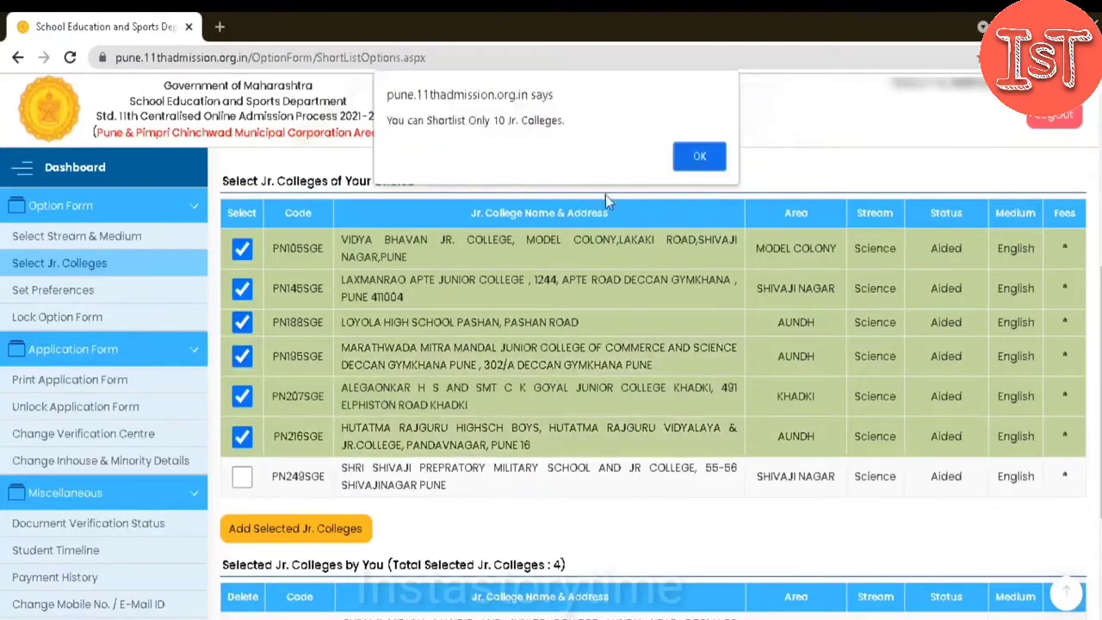
left_click(697, 155)
scroll(513, 357, "up", 3)
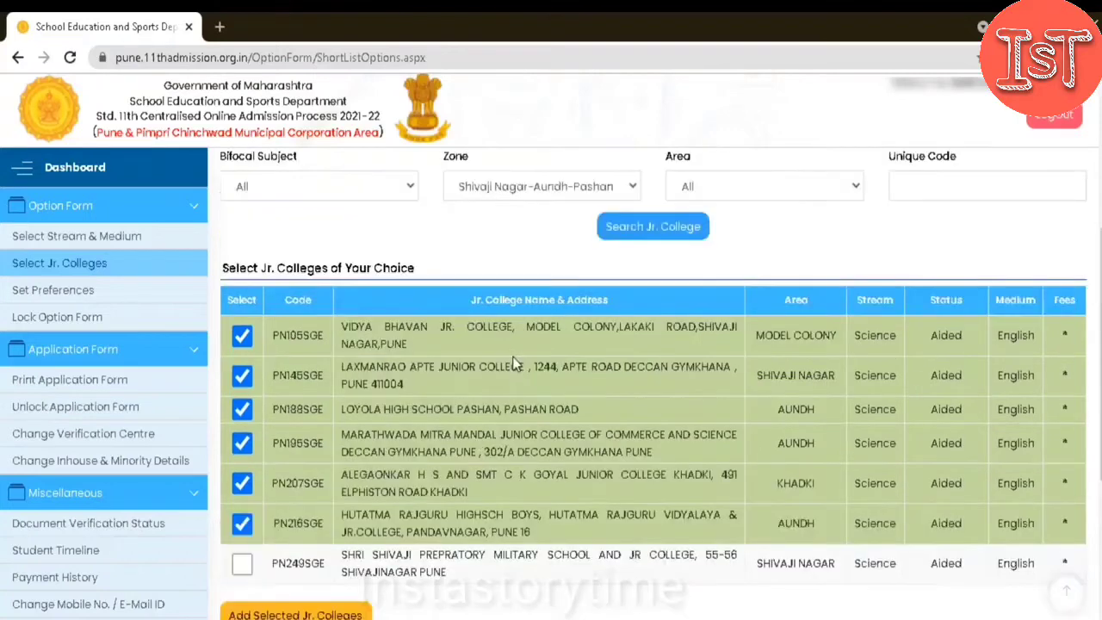
Step: Untick PN105SGE, PN145SGE, PN188SGE, PN195SGE, PN207SGE and PN216SGE in the results list
scroll(511, 356, "down", 1)
scroll(511, 357, "down", 1)
scroll(465, 379, "down", 3)
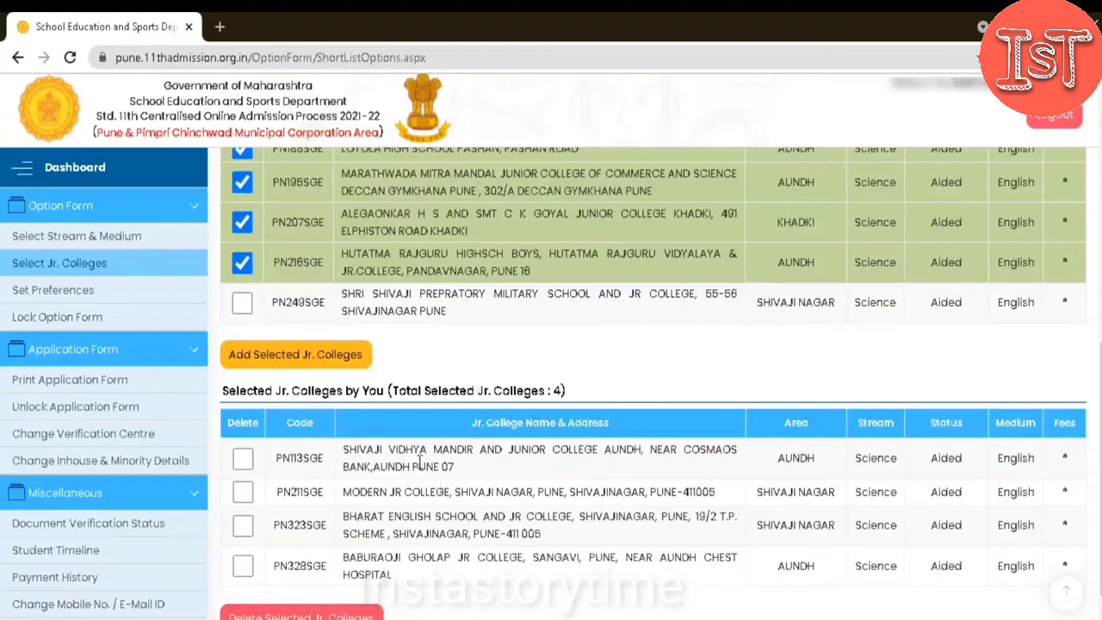
scroll(424, 393, "up", 4)
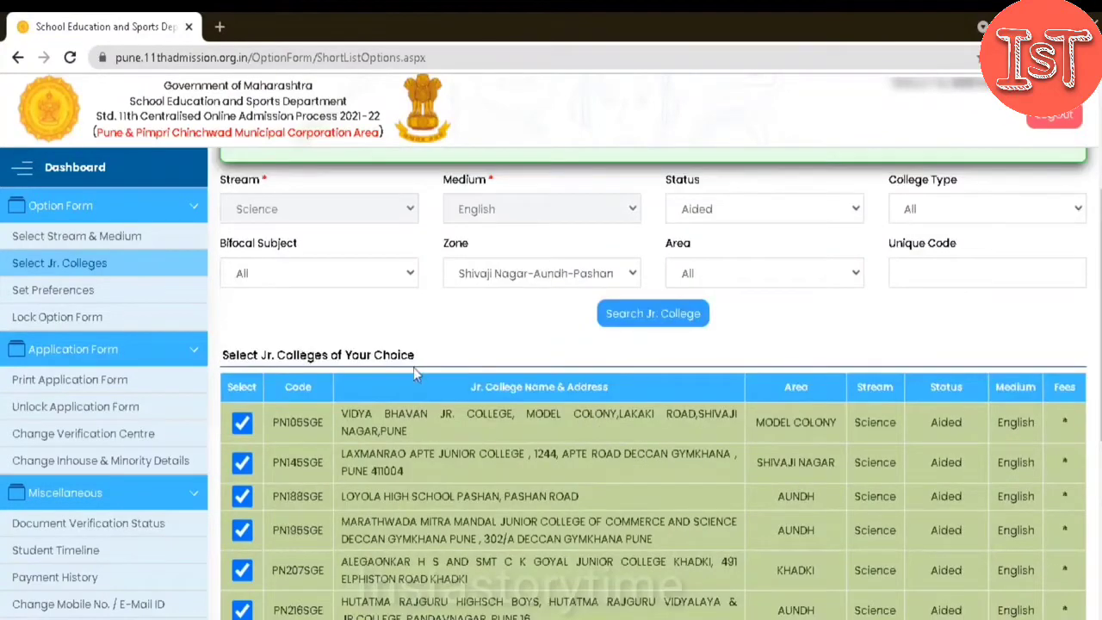
scroll(413, 367, "down", 1)
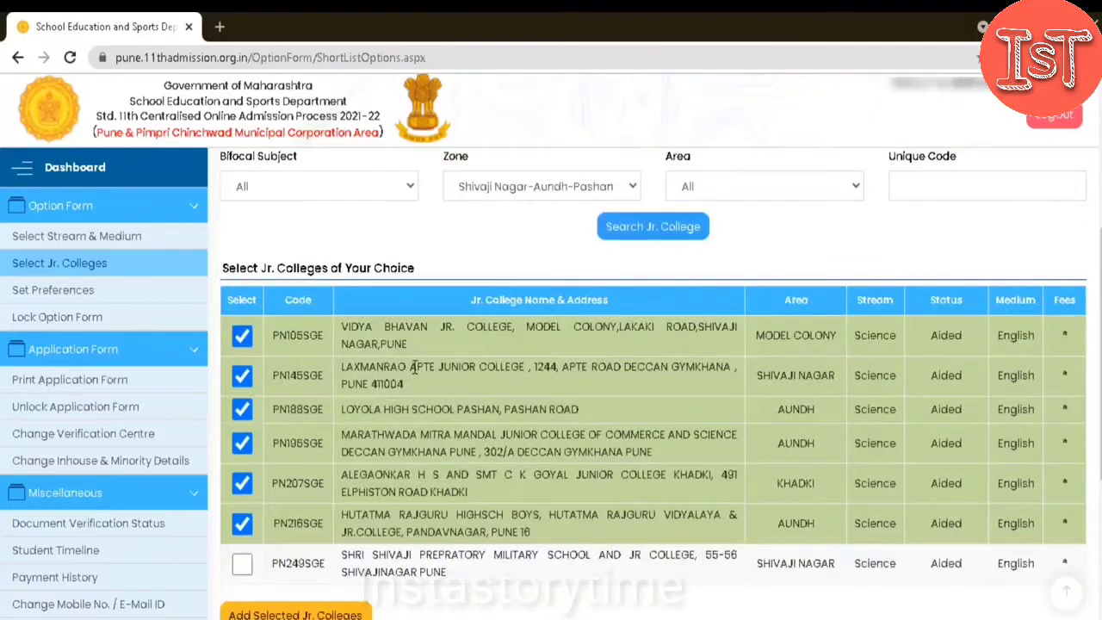
left_click(242, 336)
left_click(242, 375)
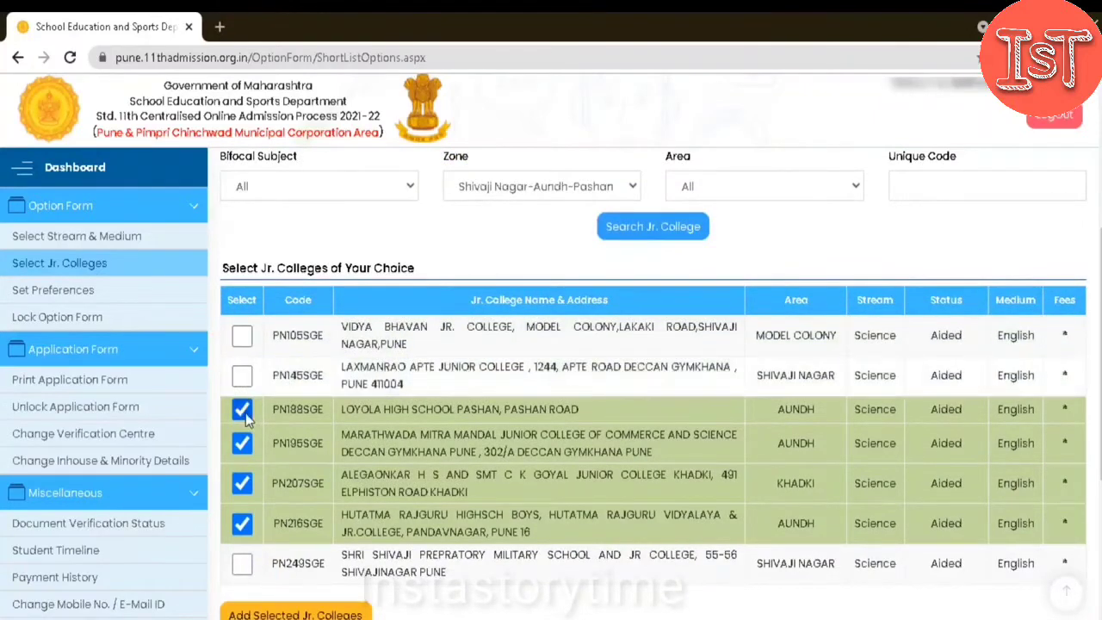
left_click(242, 409)
left_click(242, 444)
left_click(242, 483)
left_click(242, 523)
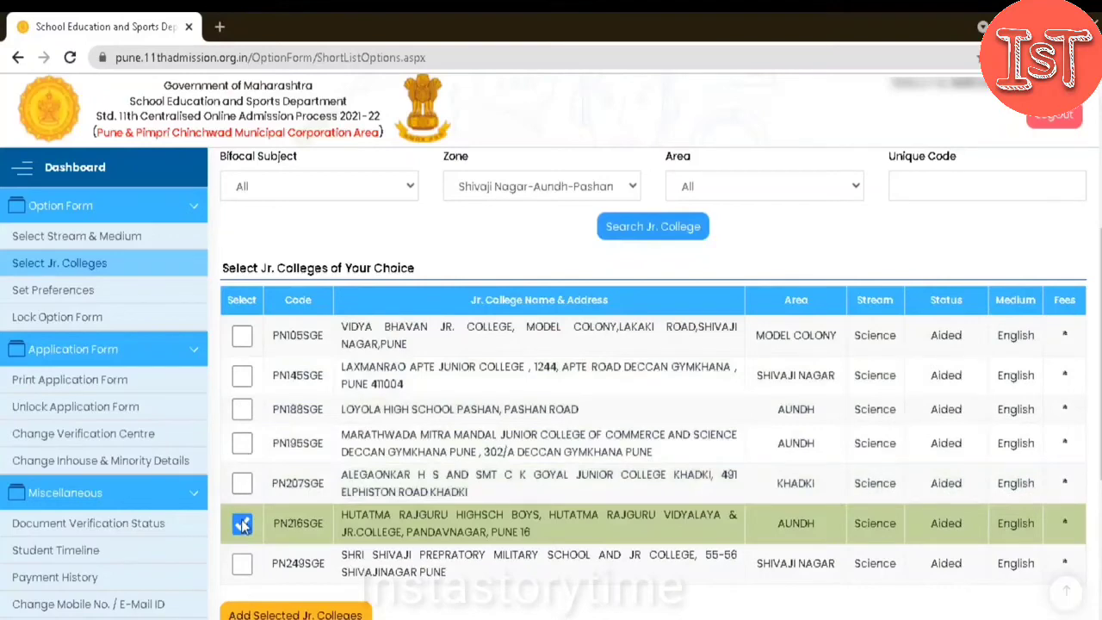
Step: Mark PN113SGE's Delete box in the selected list, then unmark it so it stays
scroll(611, 361, "down", 4)
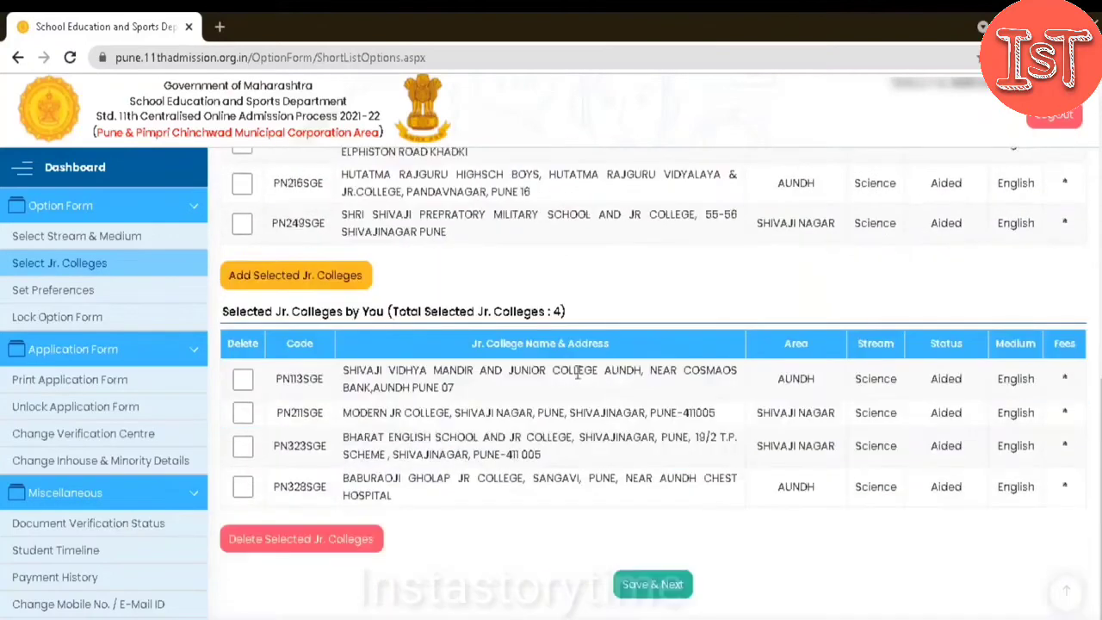
left_click(244, 380)
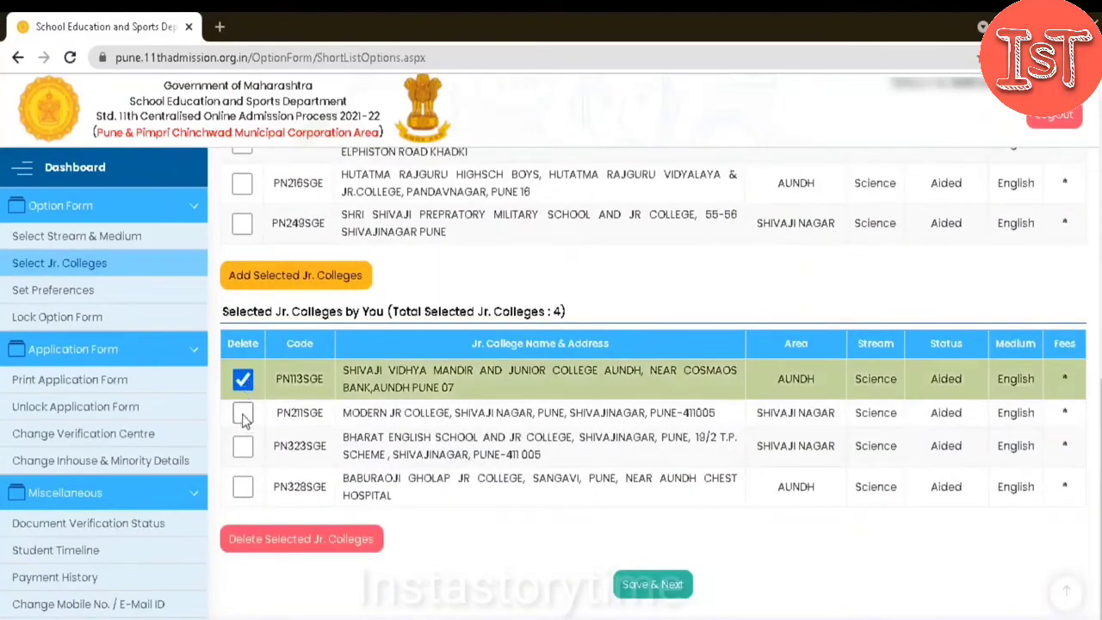
left_click(243, 379)
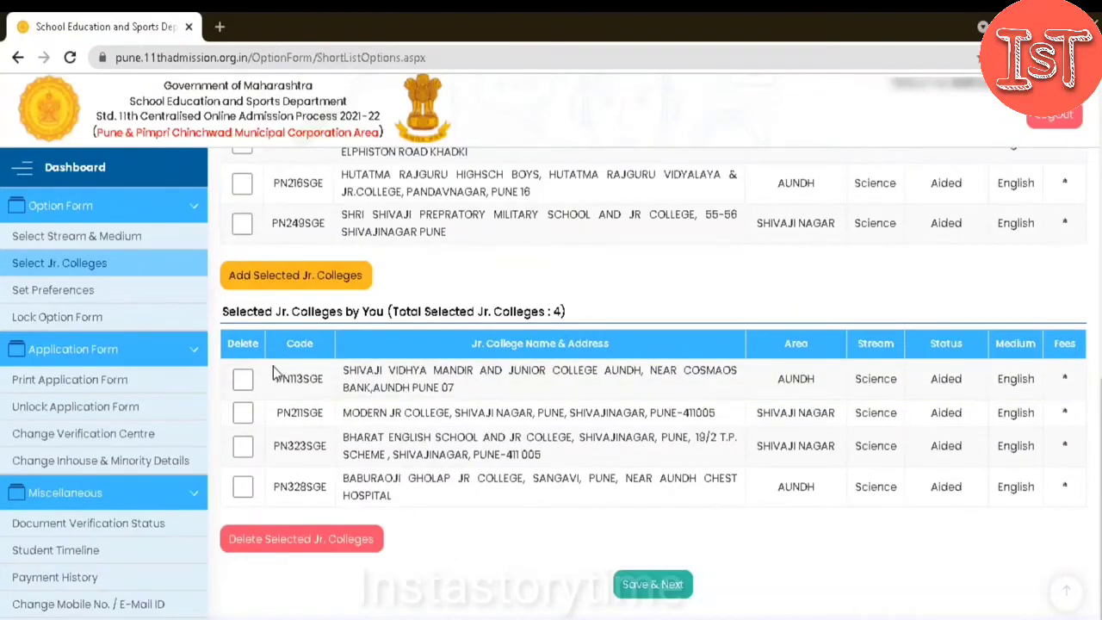
Step: Highlight the 'Total Selected Jr. Colleges : 4' heading to confirm the count, then clear it
scroll(557, 348, "up", 2)
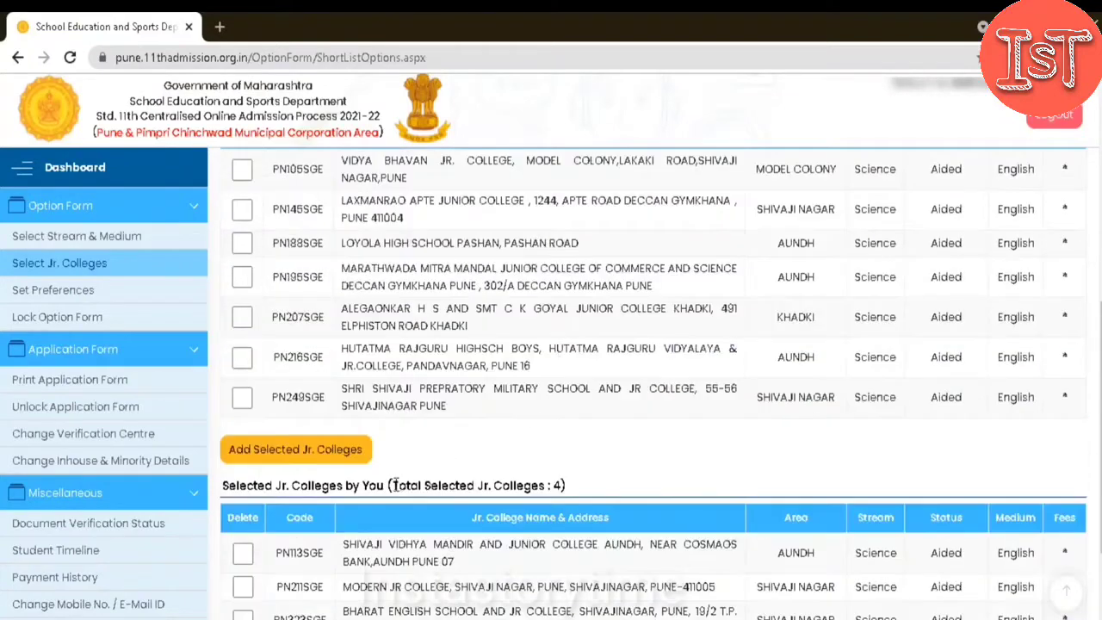
left_click_drag(393, 484, 566, 485)
left_click_drag(240, 485, 568, 487)
left_click(658, 485)
scroll(565, 483, "down", 2)
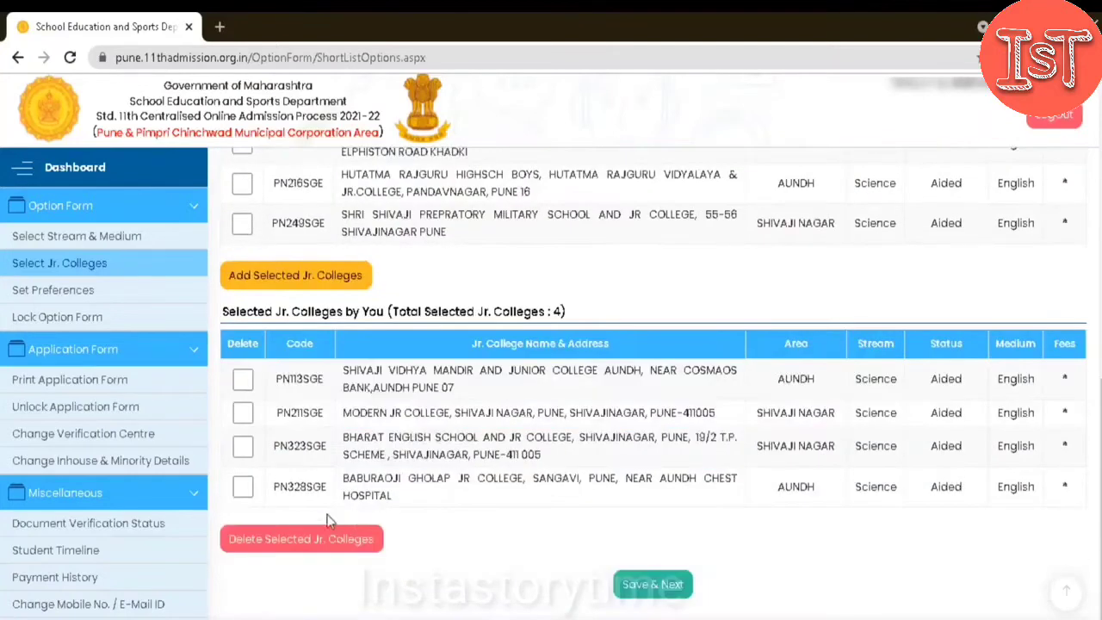
scroll(505, 463, "up", 6)
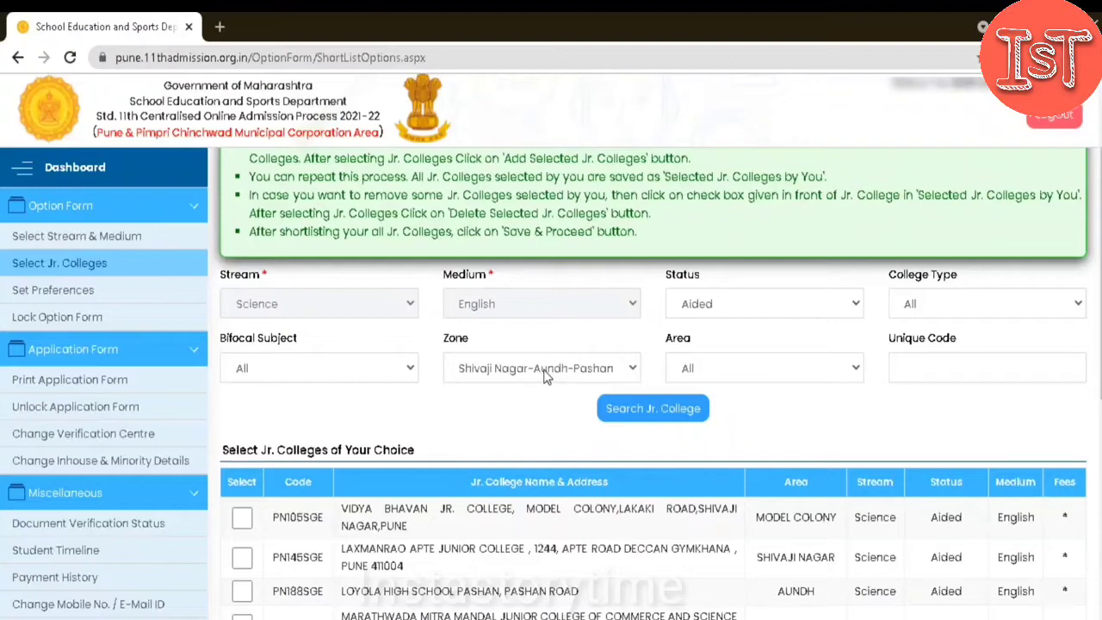
Step: Filter the college search to Un-Aided status and run the search
left_click(809, 308)
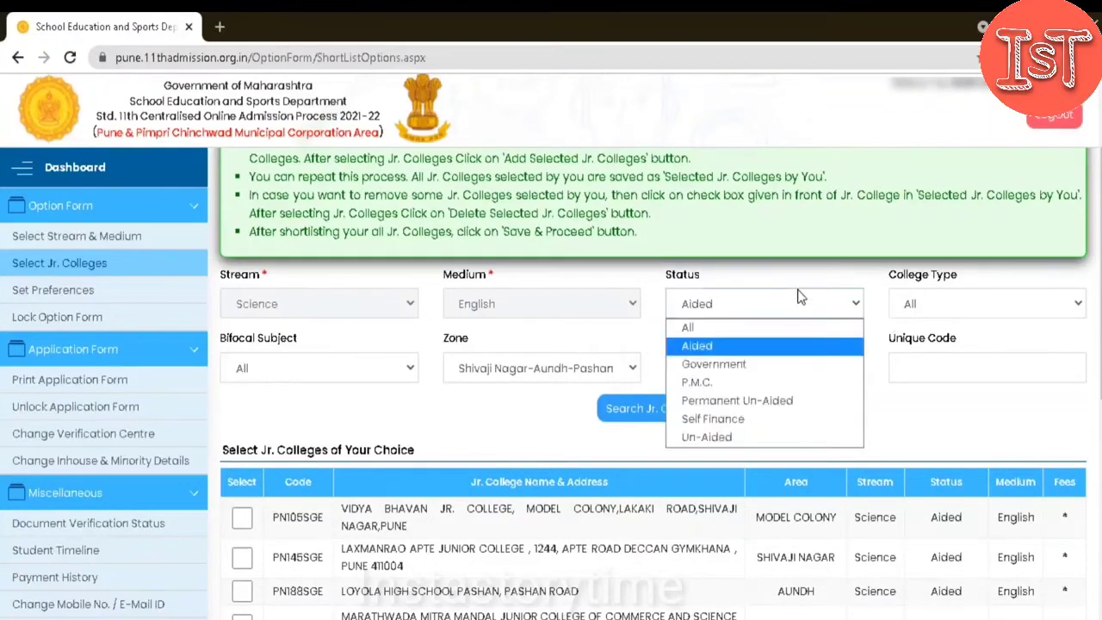
left_click(751, 438)
left_click(667, 413)
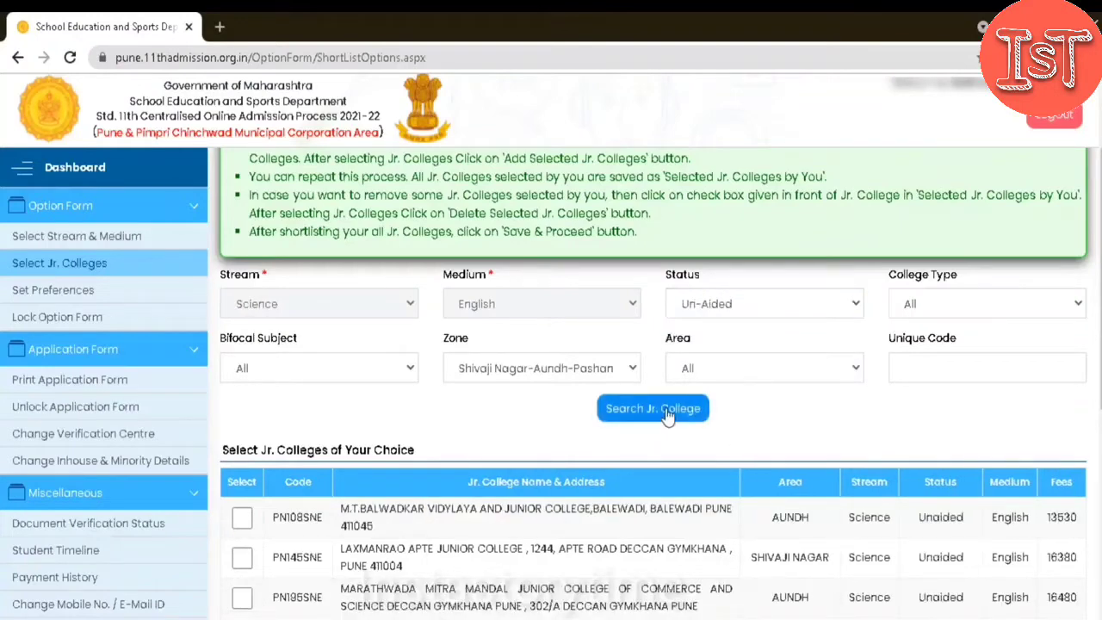
scroll(668, 413, "down", 2)
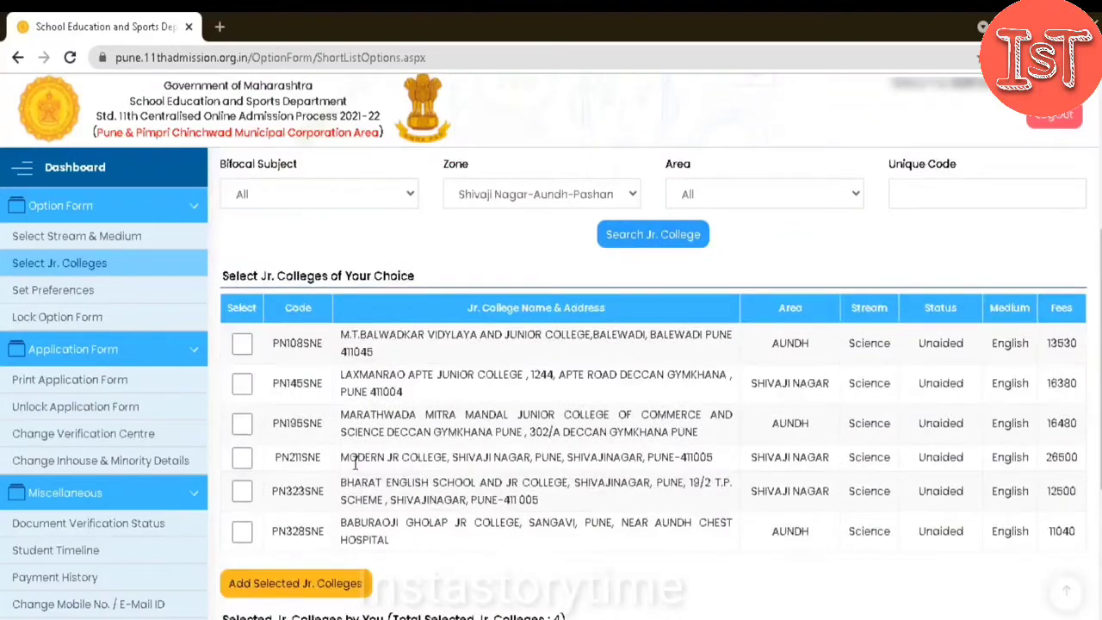
Step: Add PN211SNE and PN323SNE to the selected colleges and dismiss the success message
left_click(241, 458)
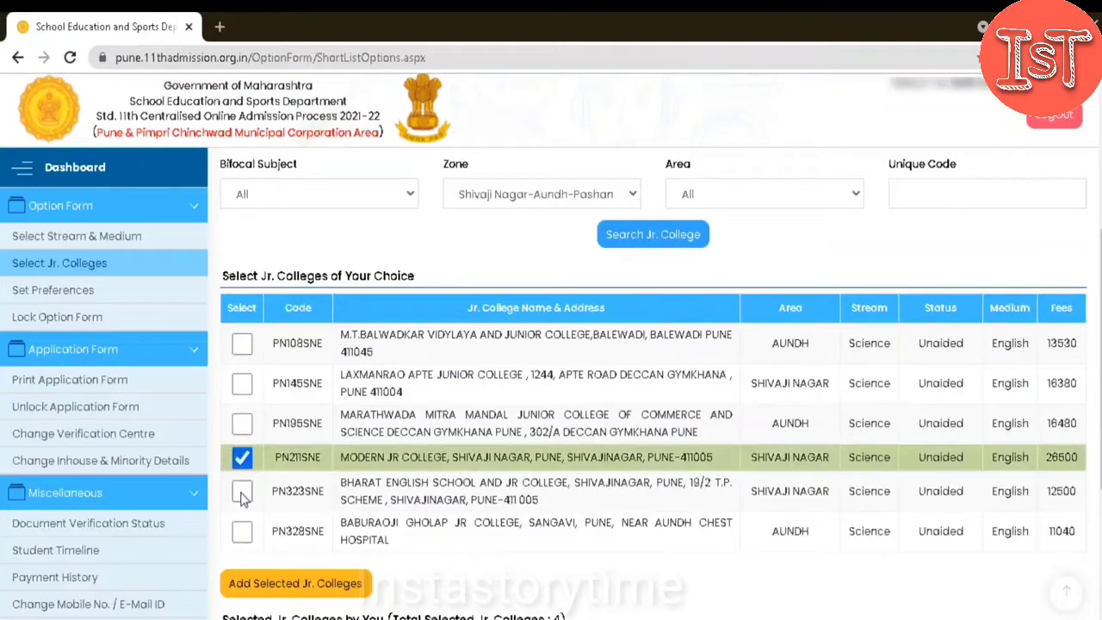
left_click(242, 490)
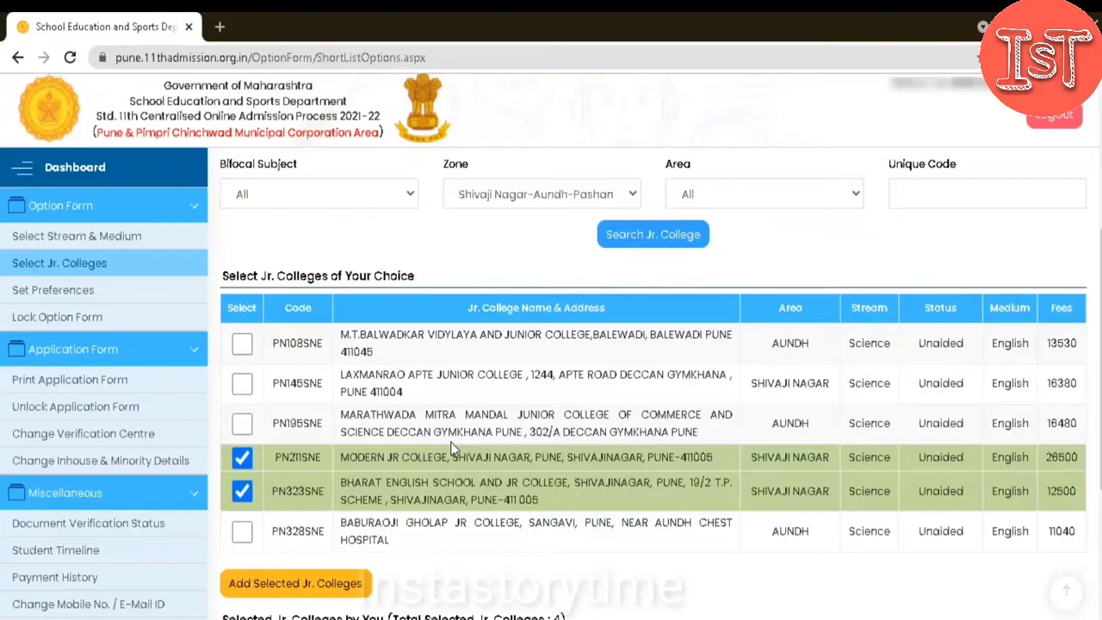
left_click(327, 586)
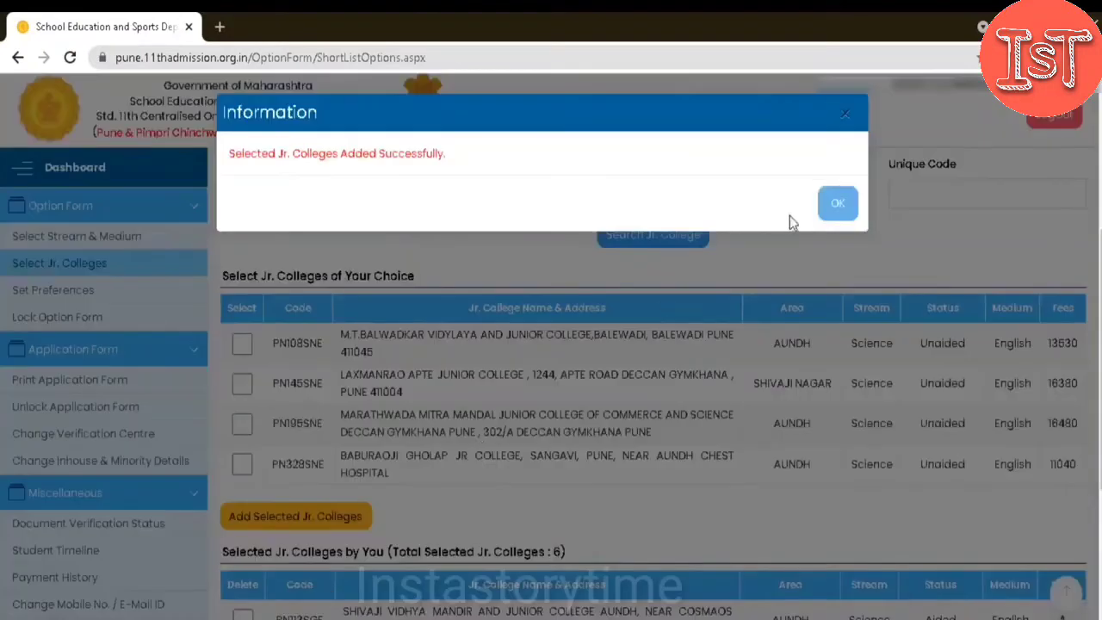
left_click(842, 211)
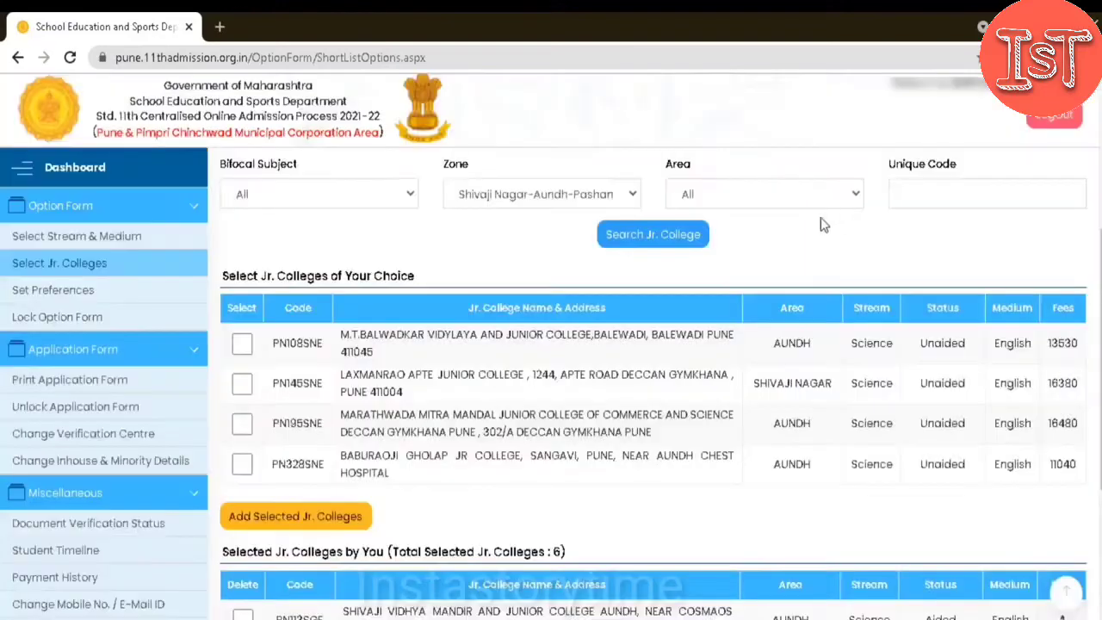
left_click(750, 203)
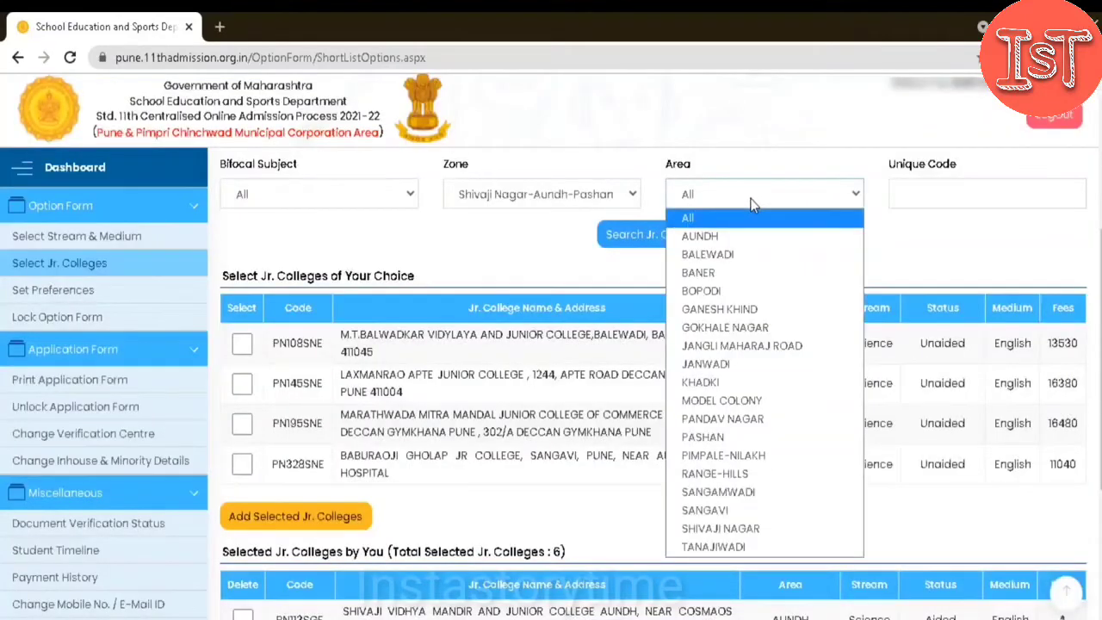
Step: Reset the Status filter to All and search colleges of every status
left_click(751, 204)
scroll(756, 252, "up", 2)
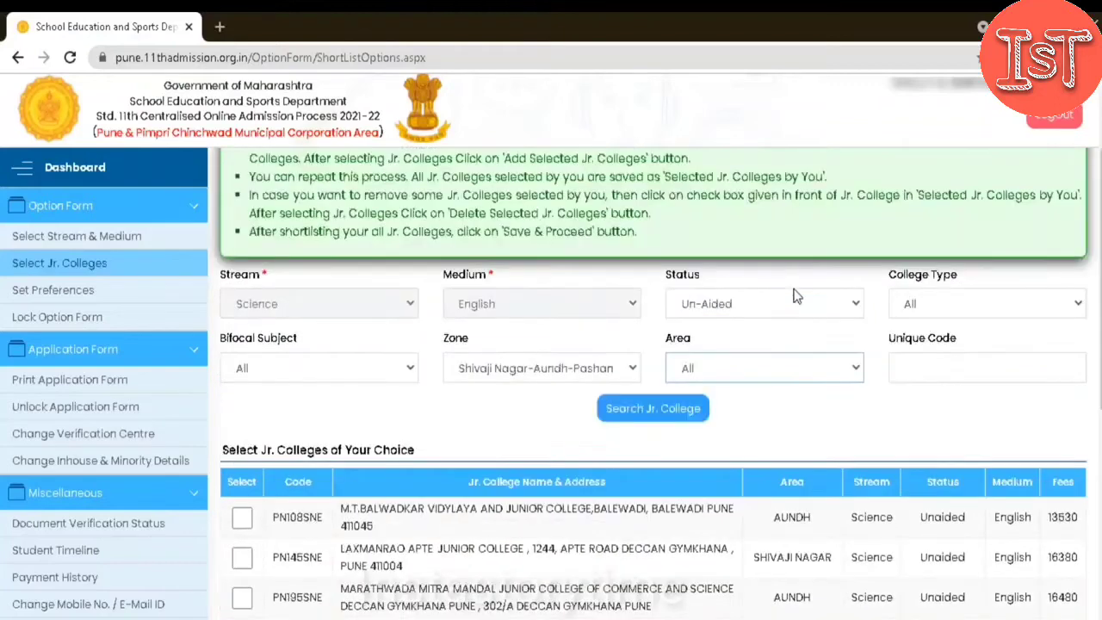
left_click(757, 302)
left_click(752, 336)
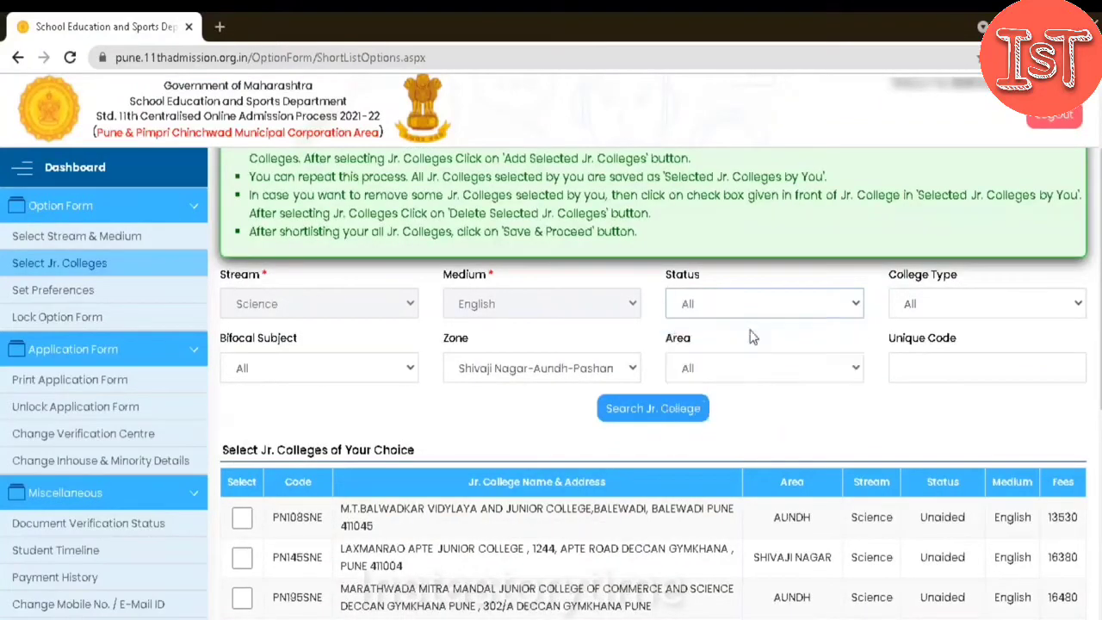
left_click(687, 409)
Step: Review the six selected colleges, then go to Select Stream & Medium
scroll(504, 523, "down", 1)
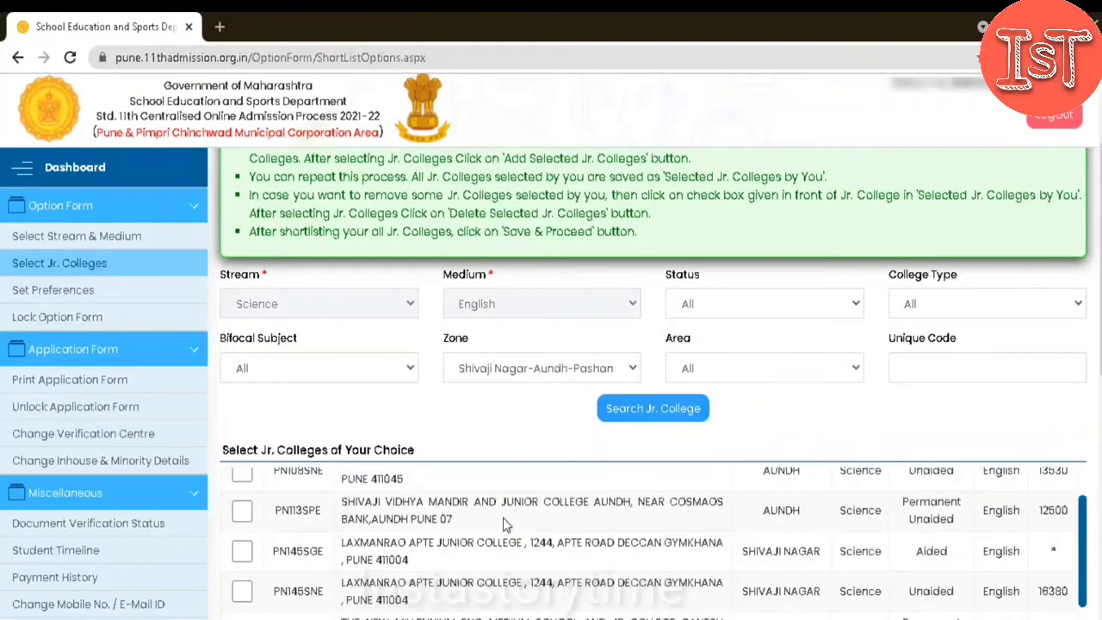
scroll(504, 523, "up", 1)
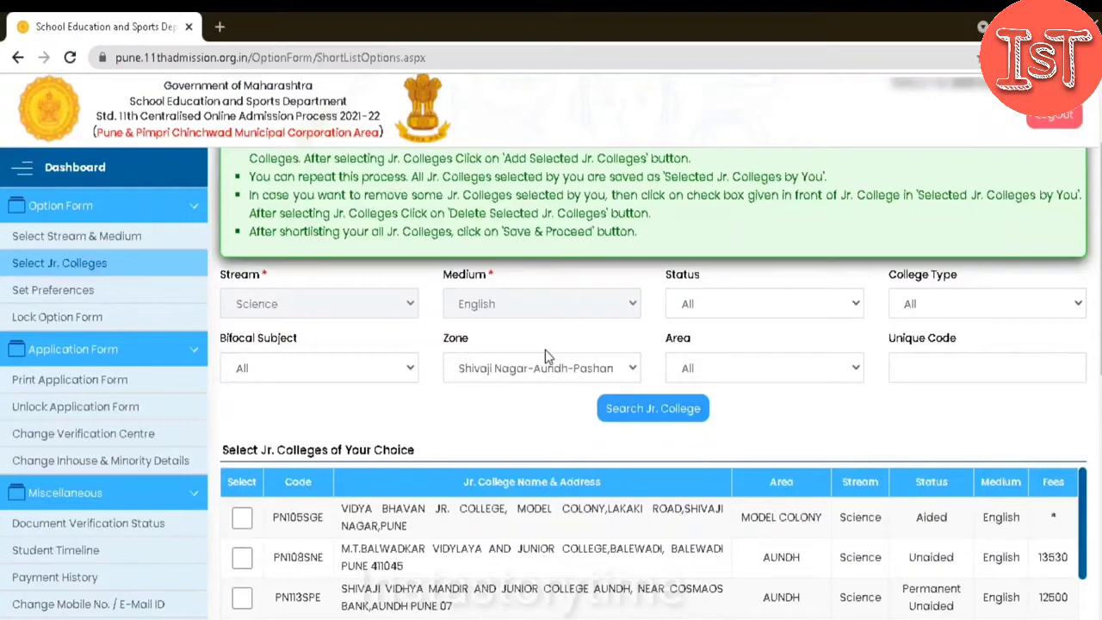
scroll(517, 439, "up", 2)
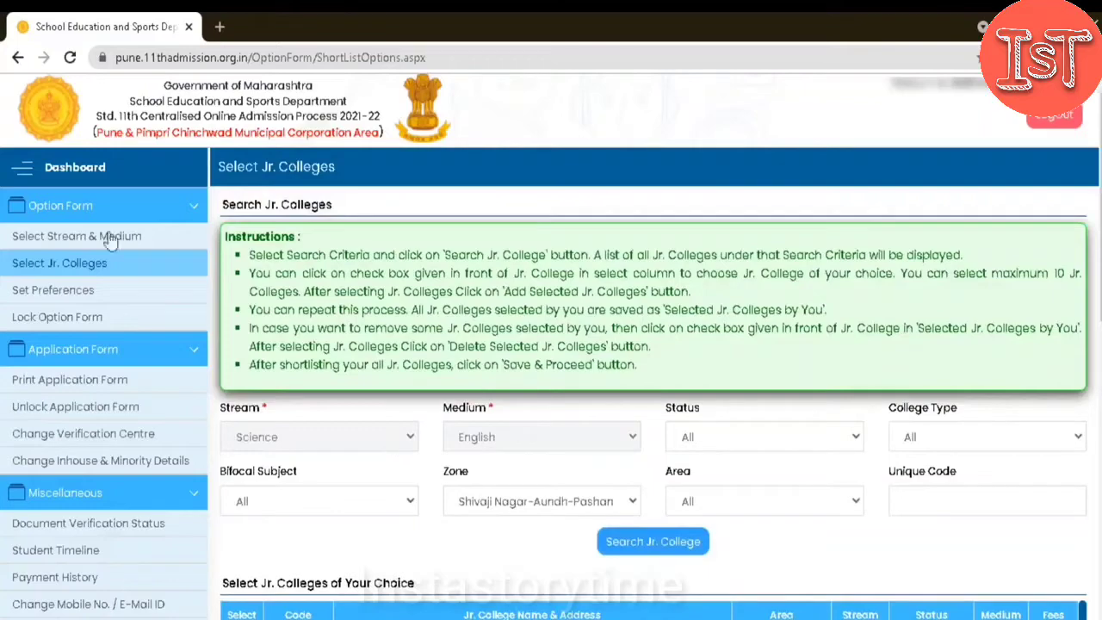
scroll(559, 491, "down", 10)
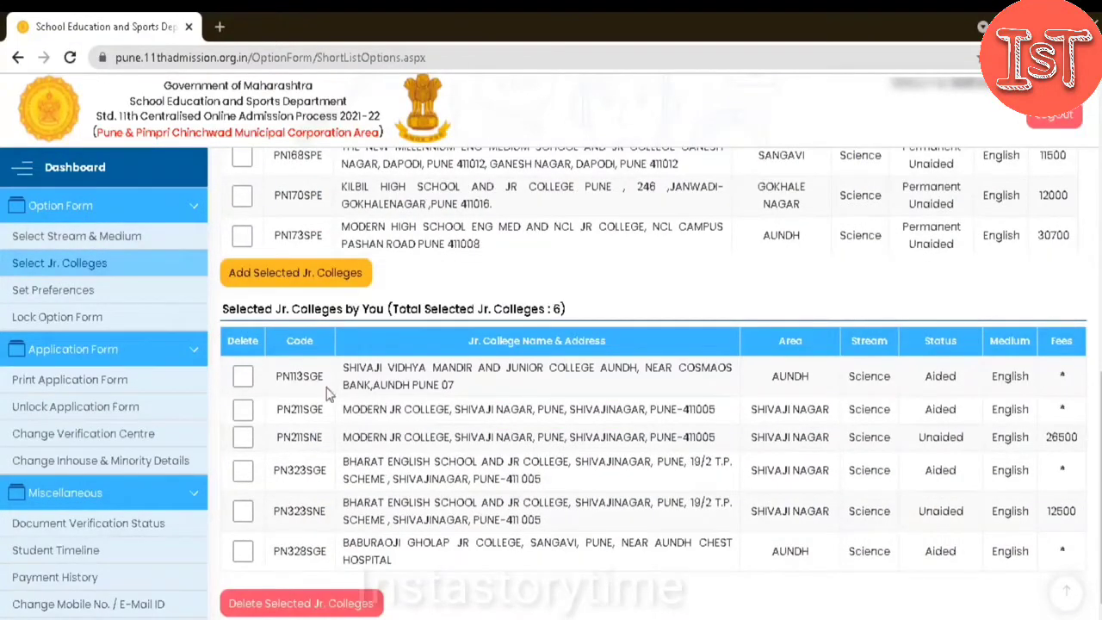
scroll(545, 456, "down", 1)
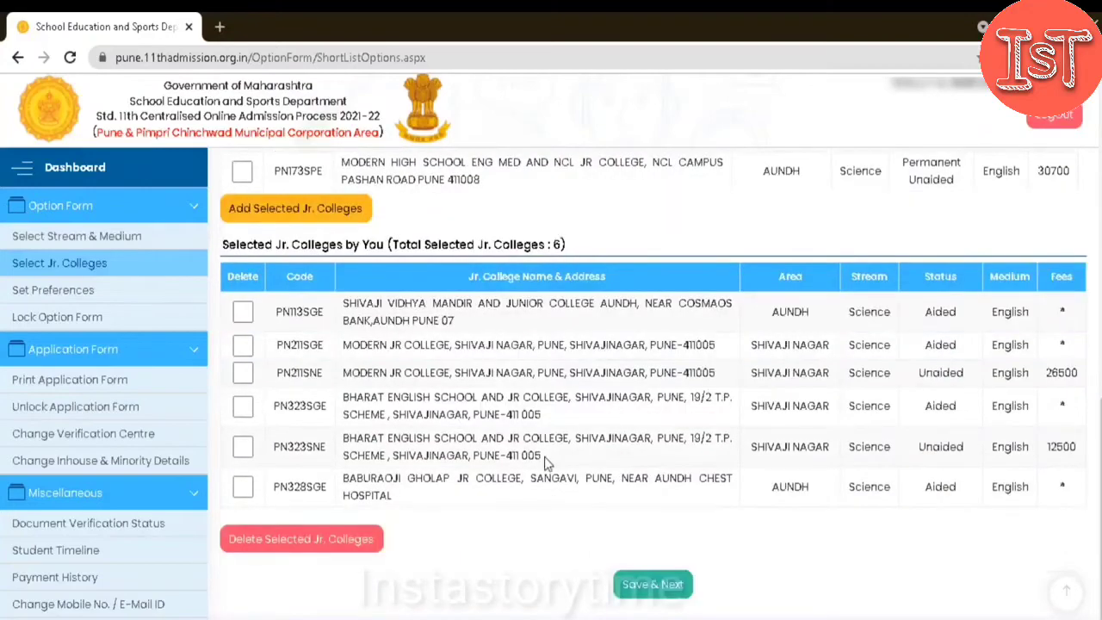
scroll(544, 456, "up", 3)
scroll(545, 456, "down", 2)
left_click(149, 235)
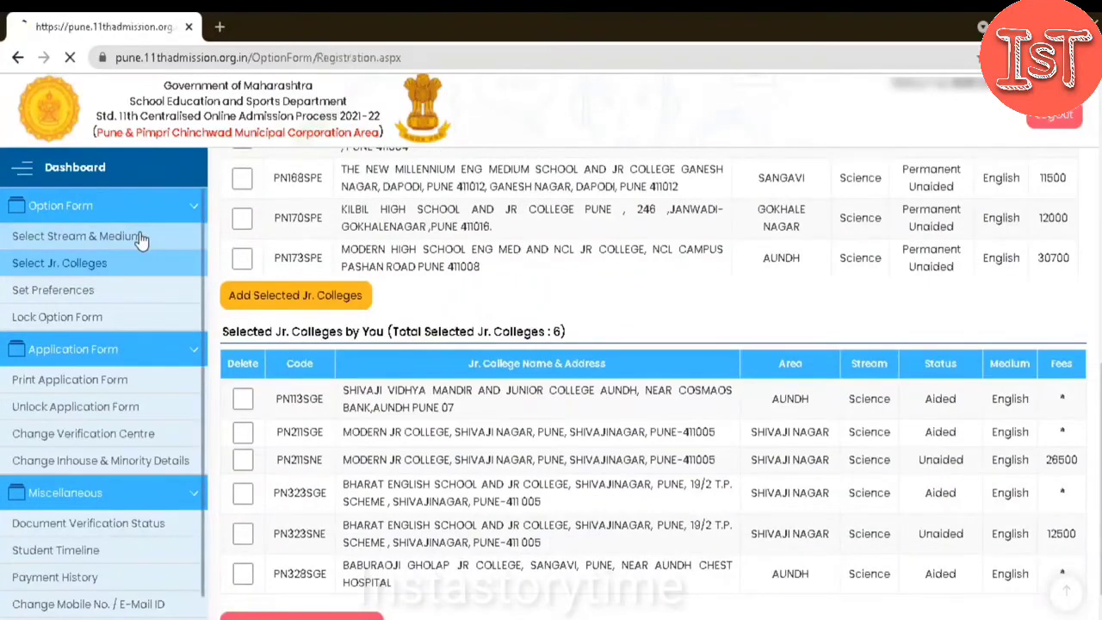
Step: Revisit Select Jr. Colleges, then resave Science stream and English medium with Save & Next
left_click(109, 261)
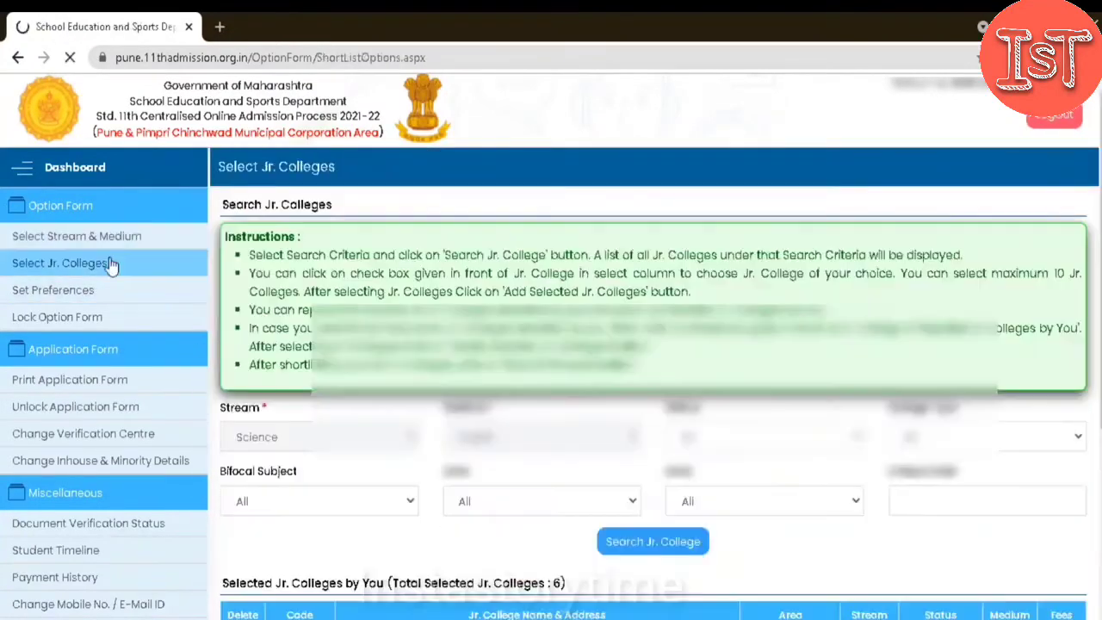
scroll(654, 387, "down", 4)
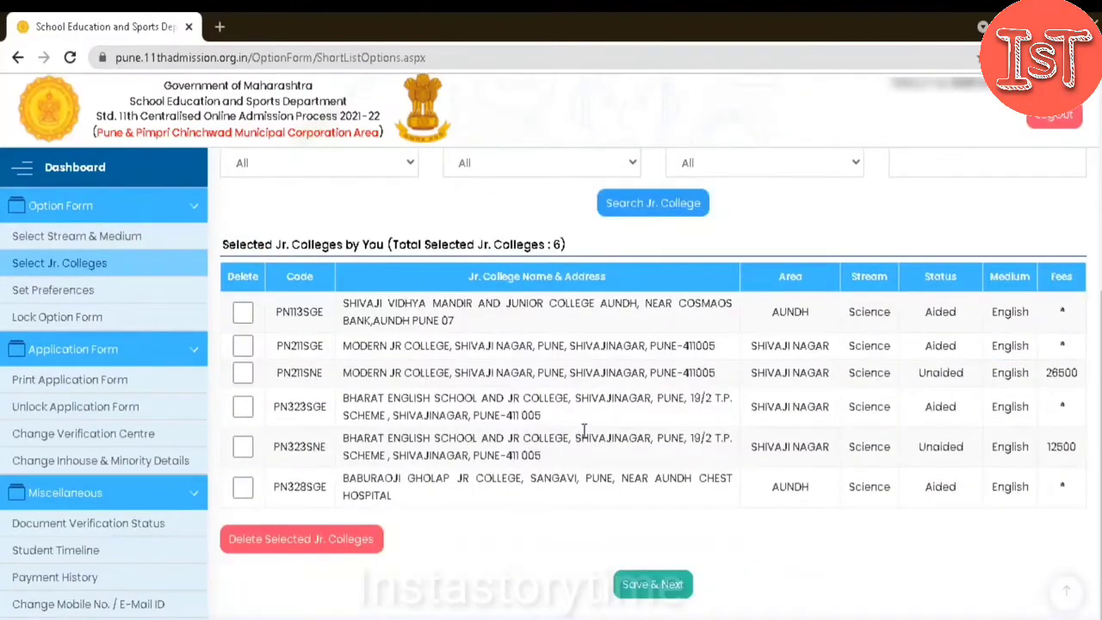
scroll(578, 435, "up", 2)
left_click(115, 237)
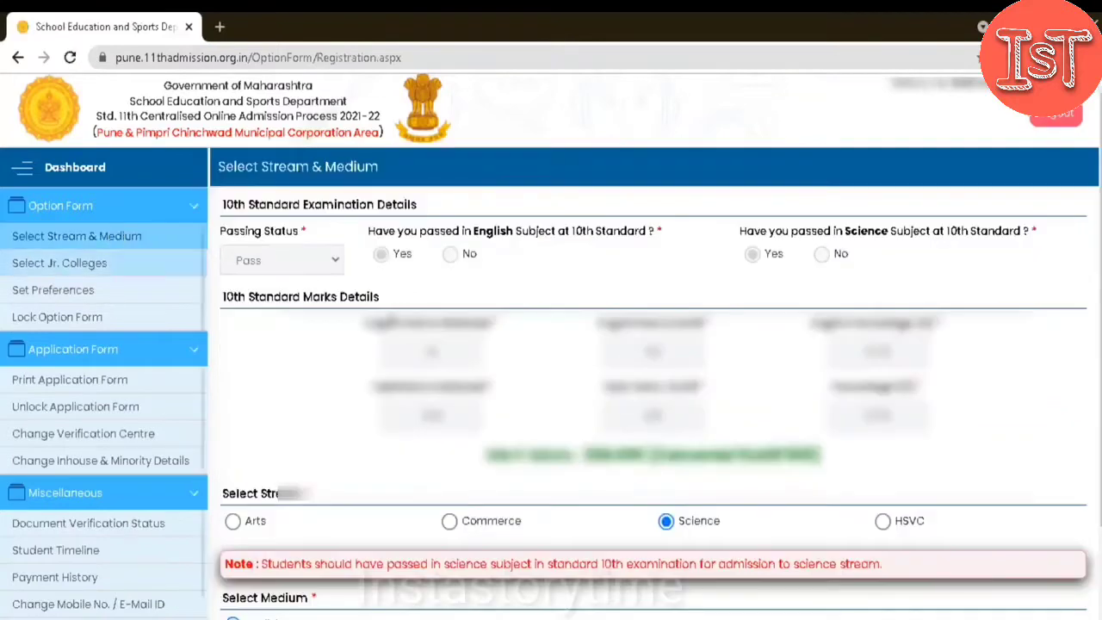
scroll(625, 534, "down", 1)
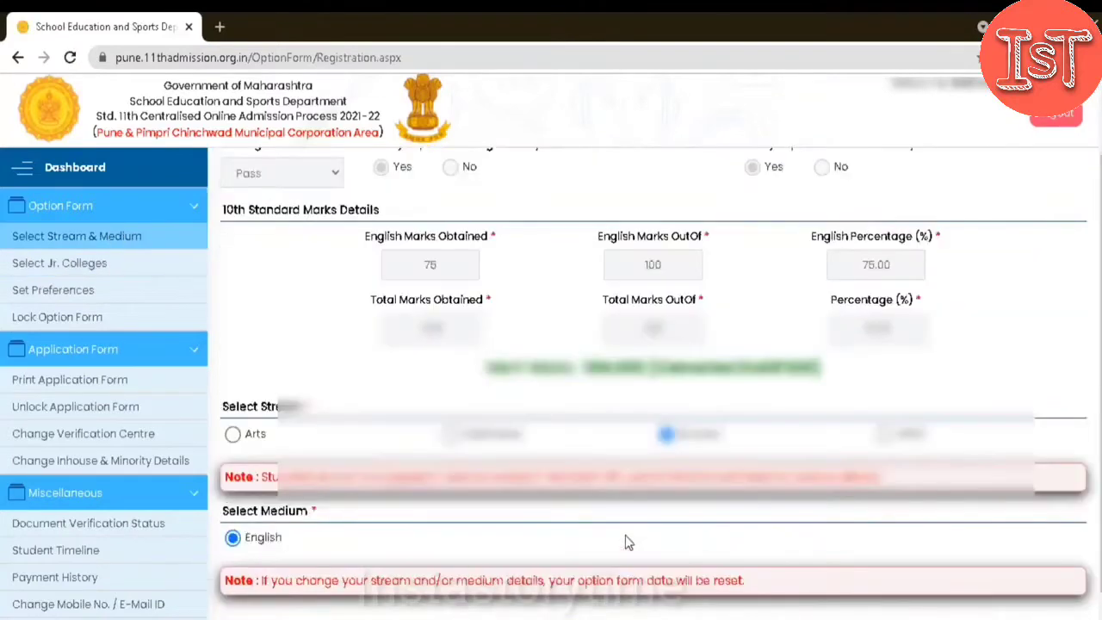
scroll(620, 509, "up", 1)
scroll(621, 508, "down", 2)
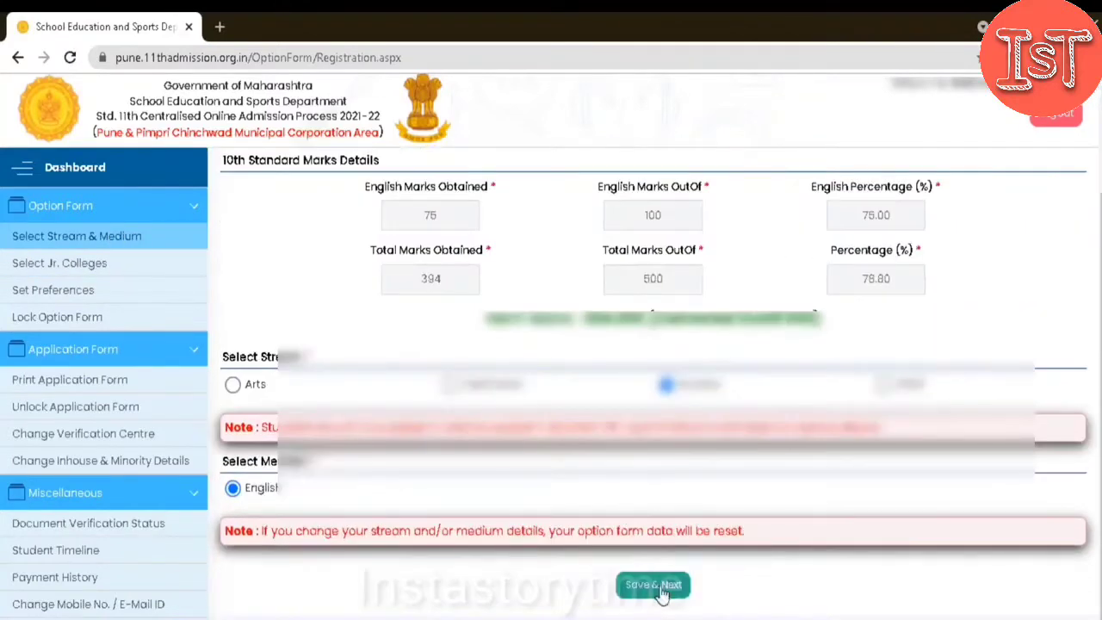
left_click(659, 589)
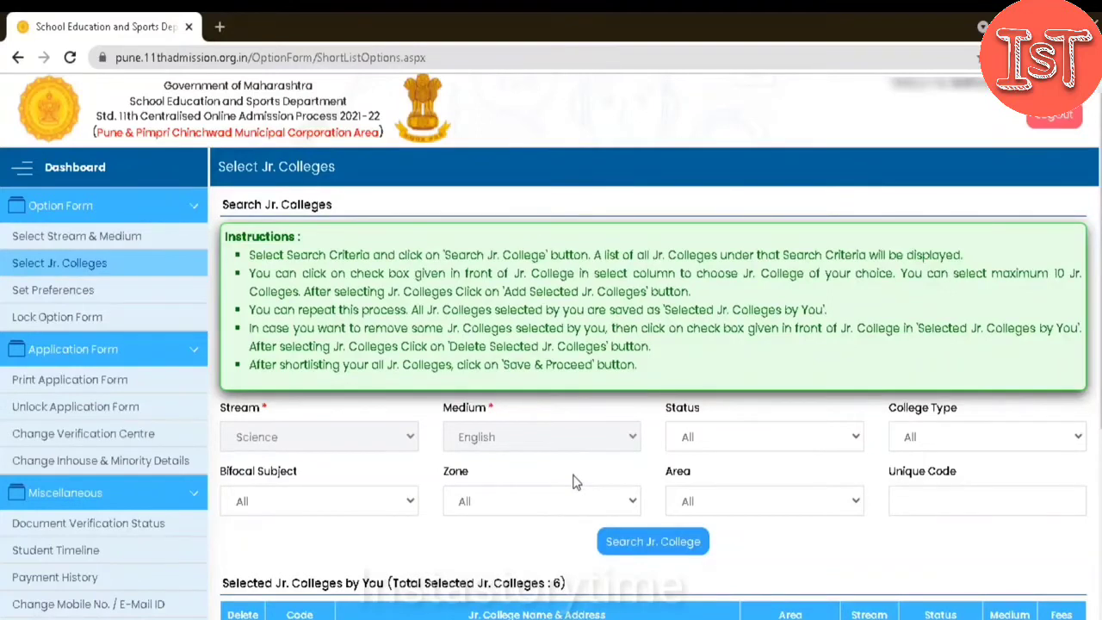
Step: Search for Aided colleges with the Computer Science bifocal subject and scroll the results
left_click(410, 506)
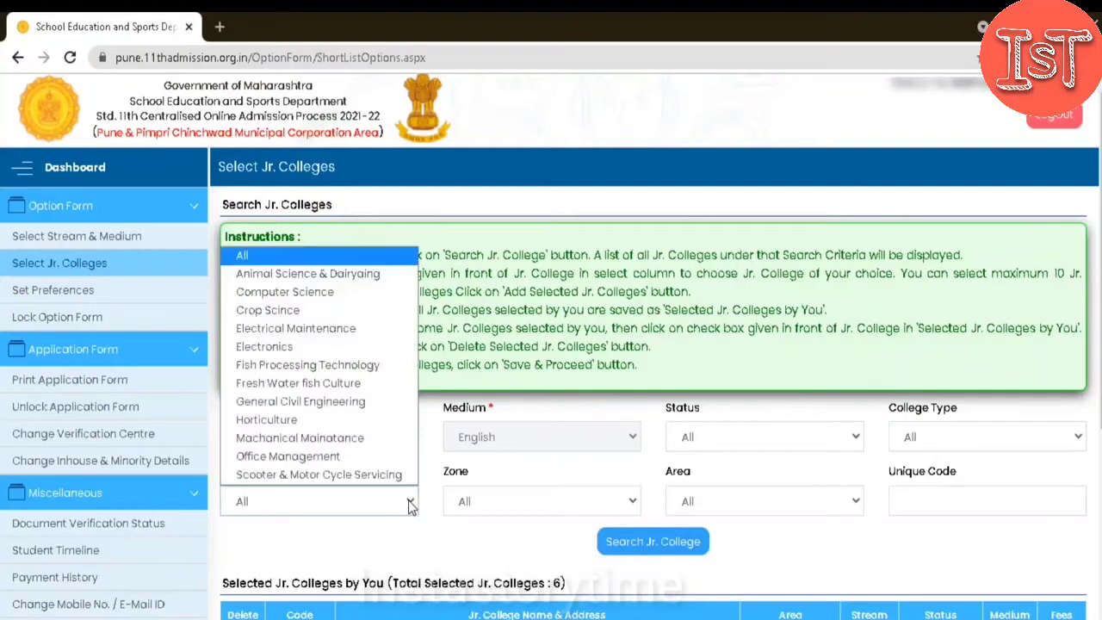
left_click(356, 297)
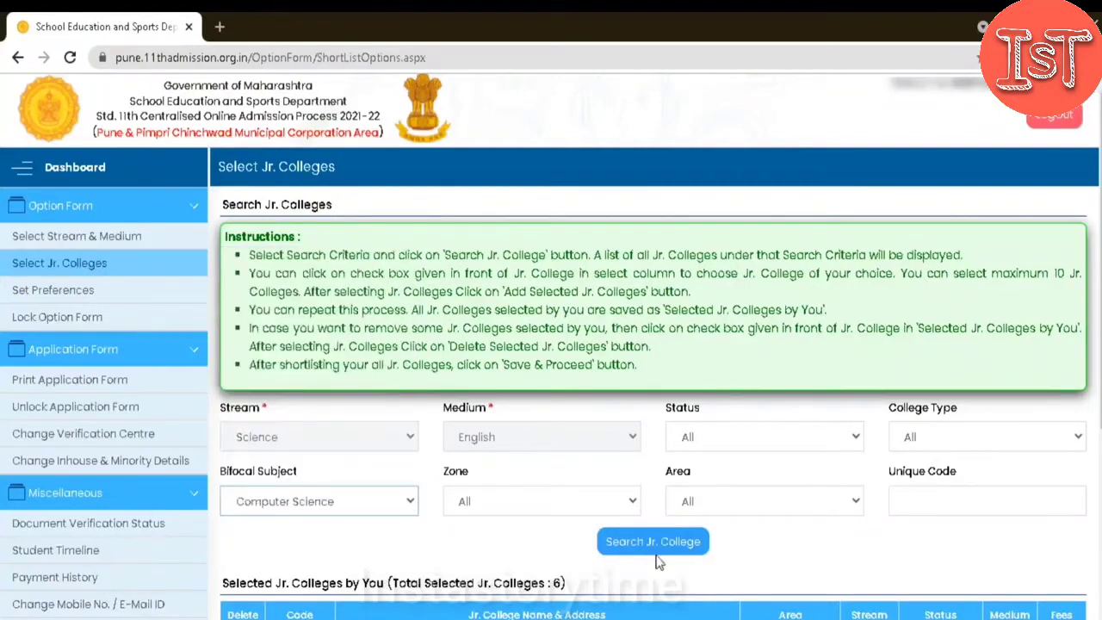
left_click(789, 437)
left_click(788, 438)
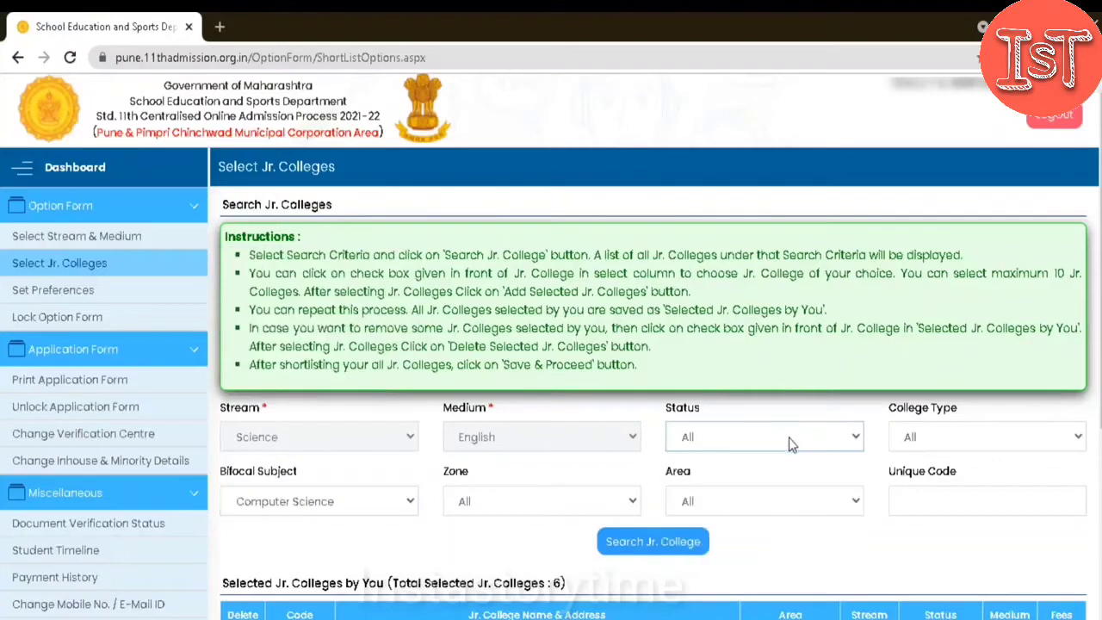
left_click(788, 438)
left_click(759, 482)
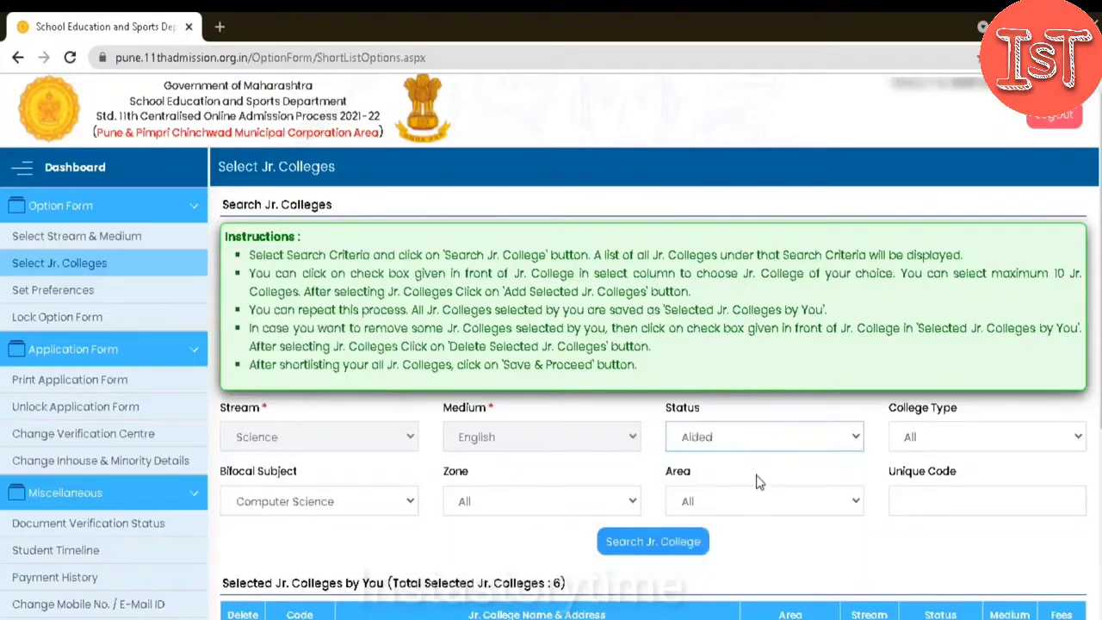
left_click(681, 540)
scroll(746, 456, "down", 5)
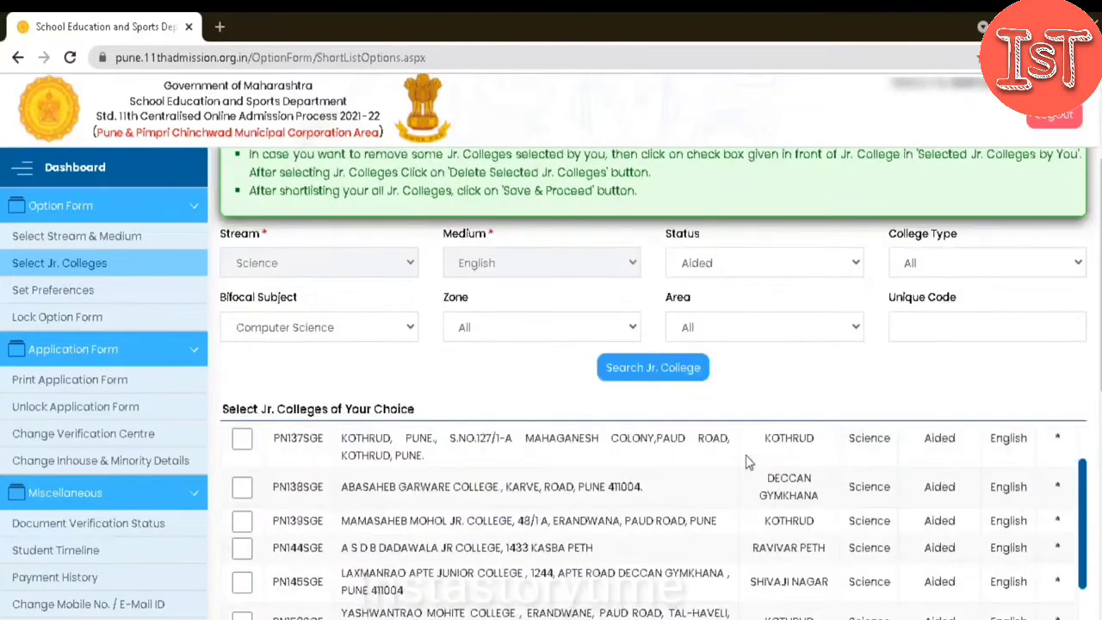
scroll(714, 479, "down", 3)
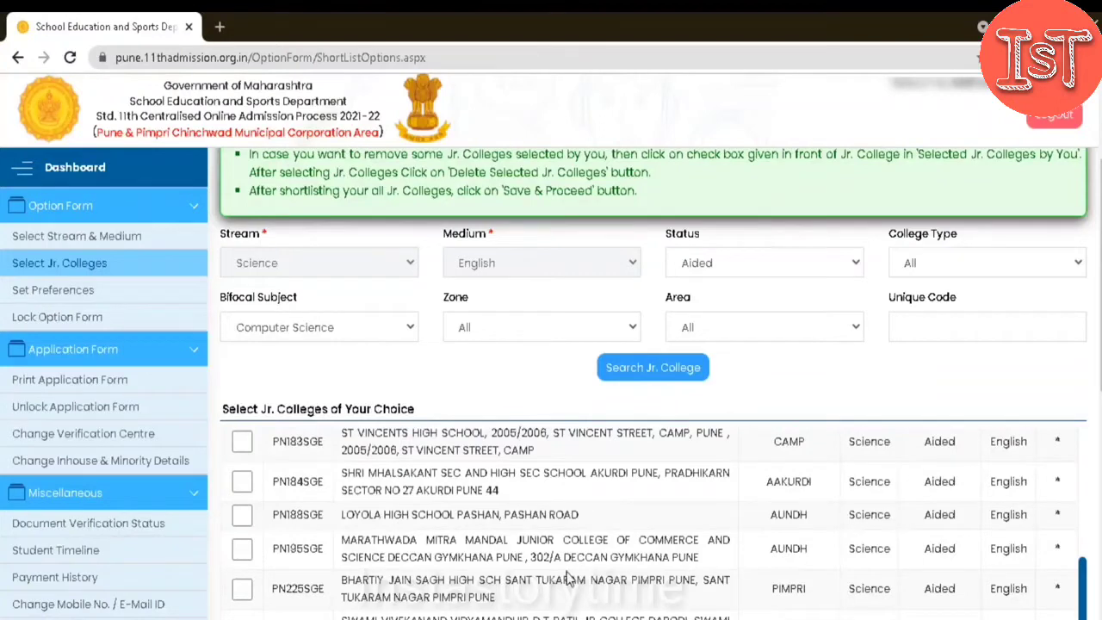
scroll(571, 580, "down", 2)
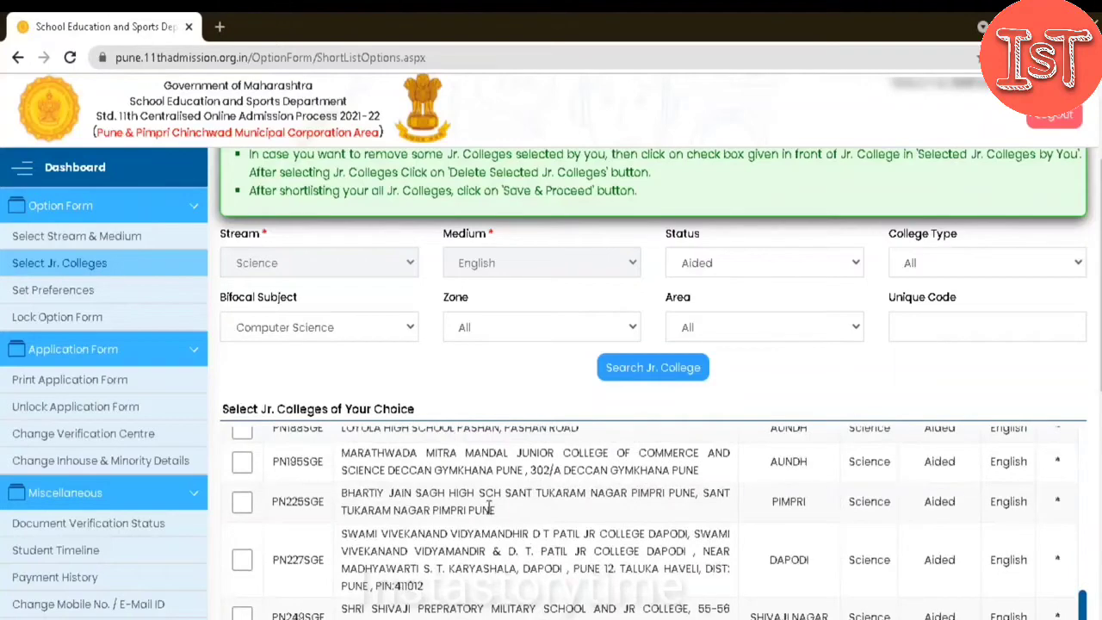
scroll(943, 415, "up", 1)
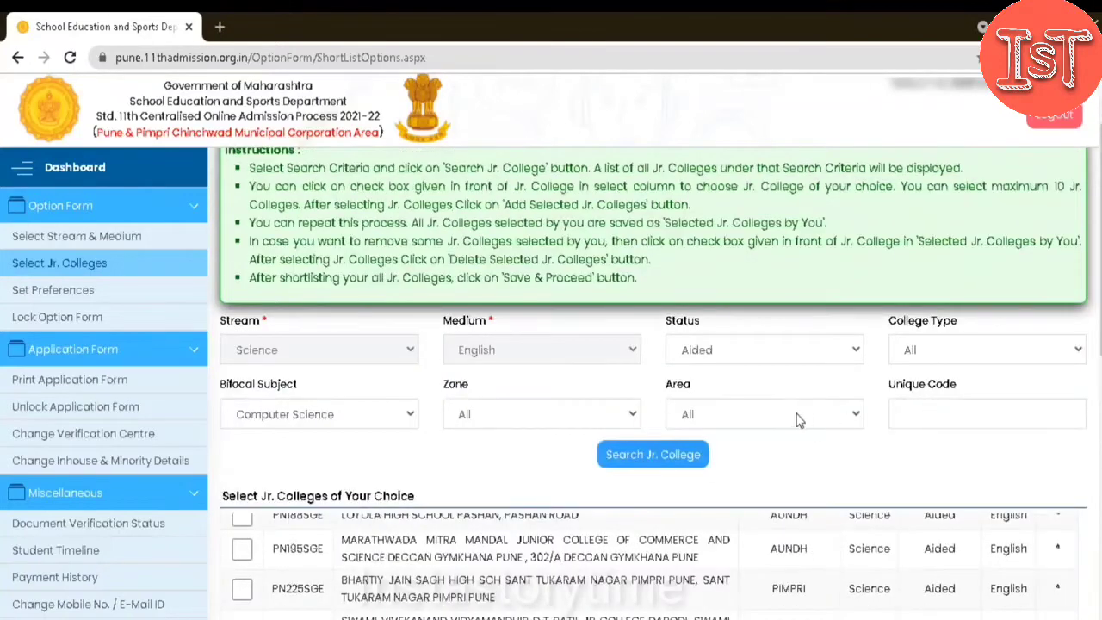
Step: Inspect the Area, Zone, Status, College Type and Bifocal Subject dropdowns without changing them
left_click(796, 413)
left_click(601, 404)
left_click(601, 412)
left_click(584, 414)
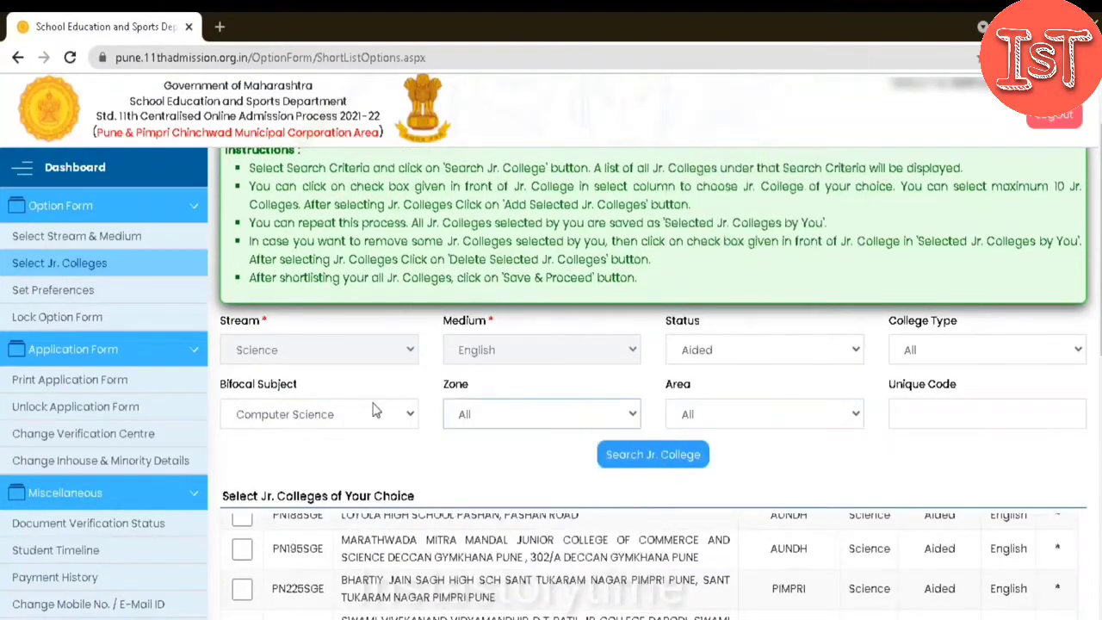
left_click(697, 353)
left_click(699, 357)
left_click(948, 361)
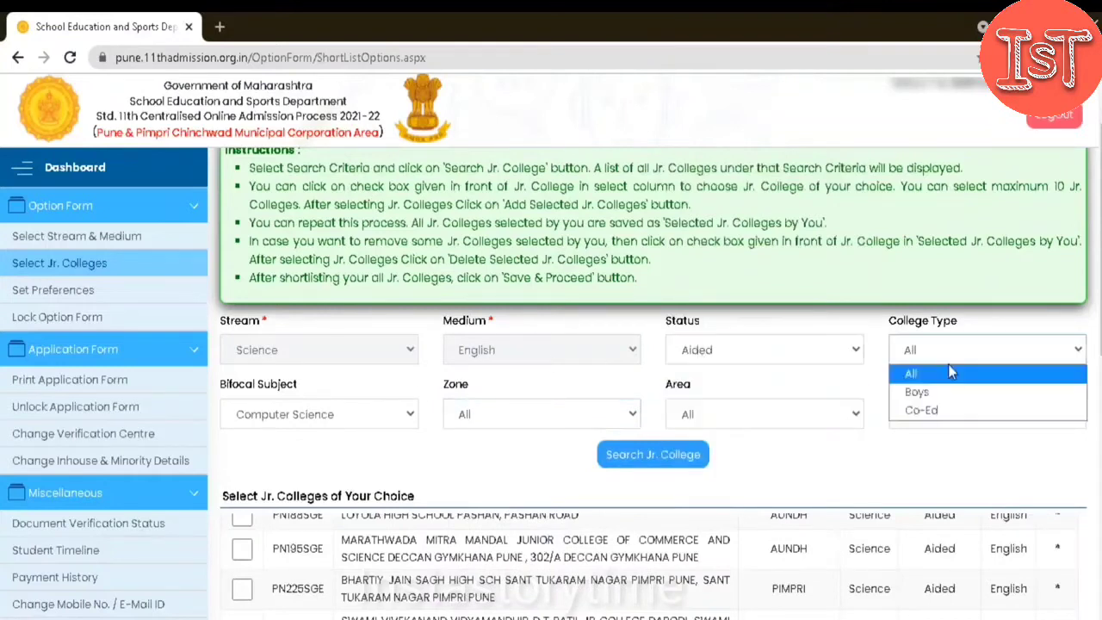
left_click(948, 364)
left_click(796, 352)
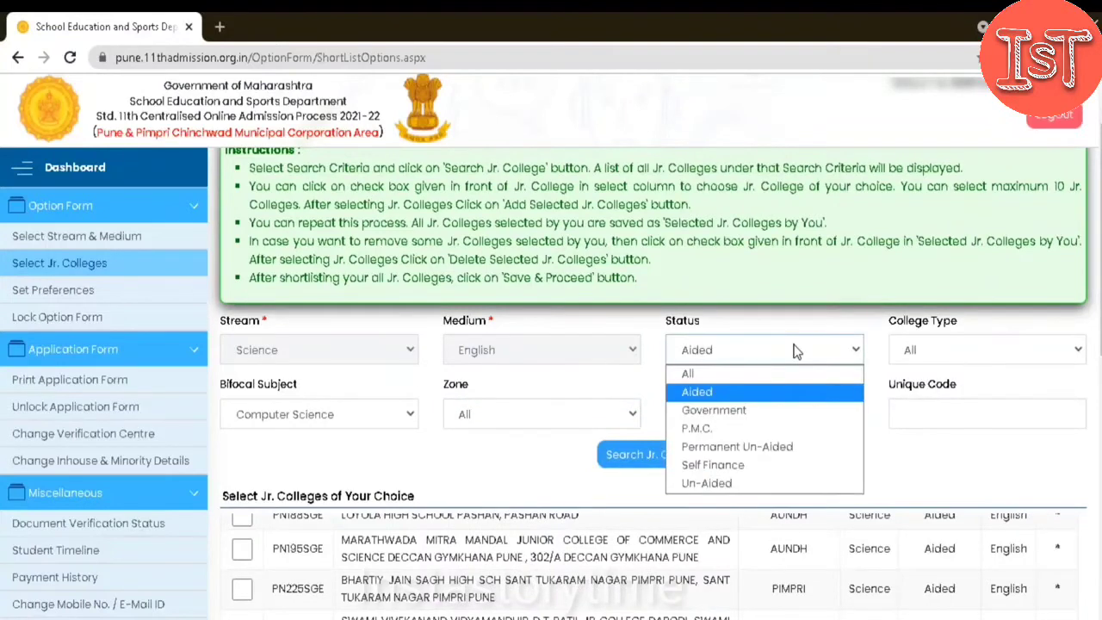
left_click(796, 351)
left_click(548, 414)
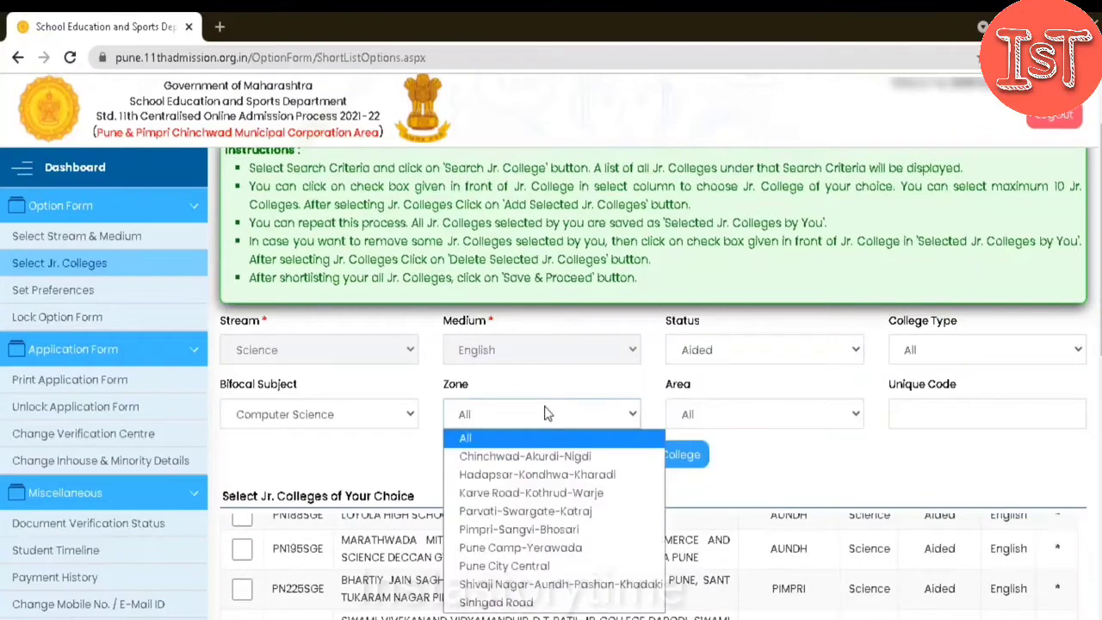
left_click(548, 413)
left_click(396, 411)
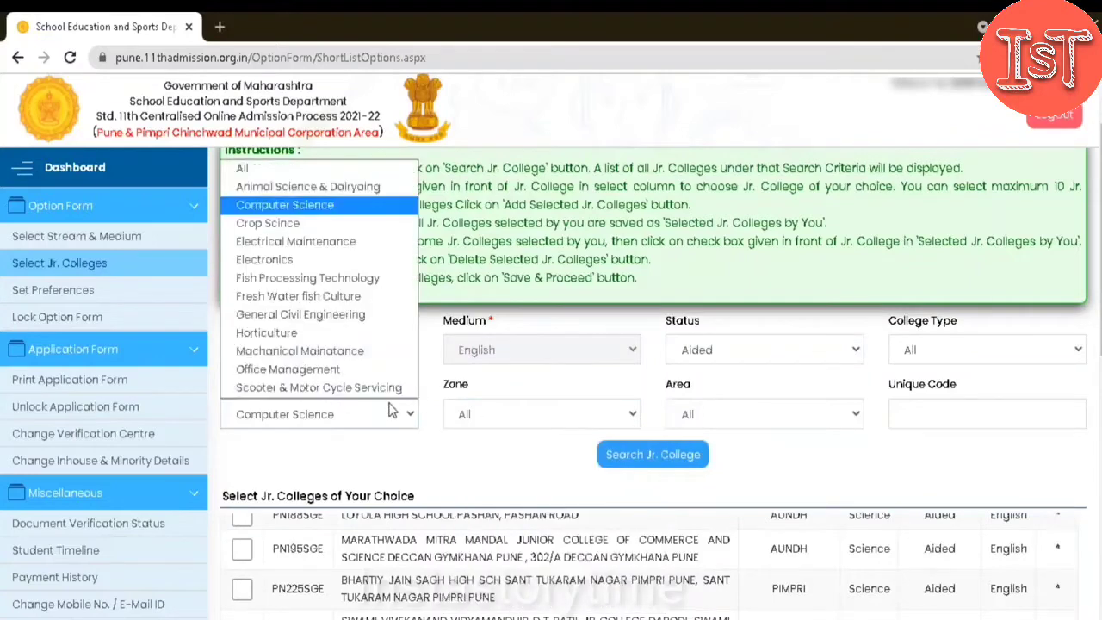
left_click(471, 446)
Step: Scroll the results, then set the Status filter back to All and search
scroll(618, 395, "up", 1)
scroll(617, 394, "down", 3)
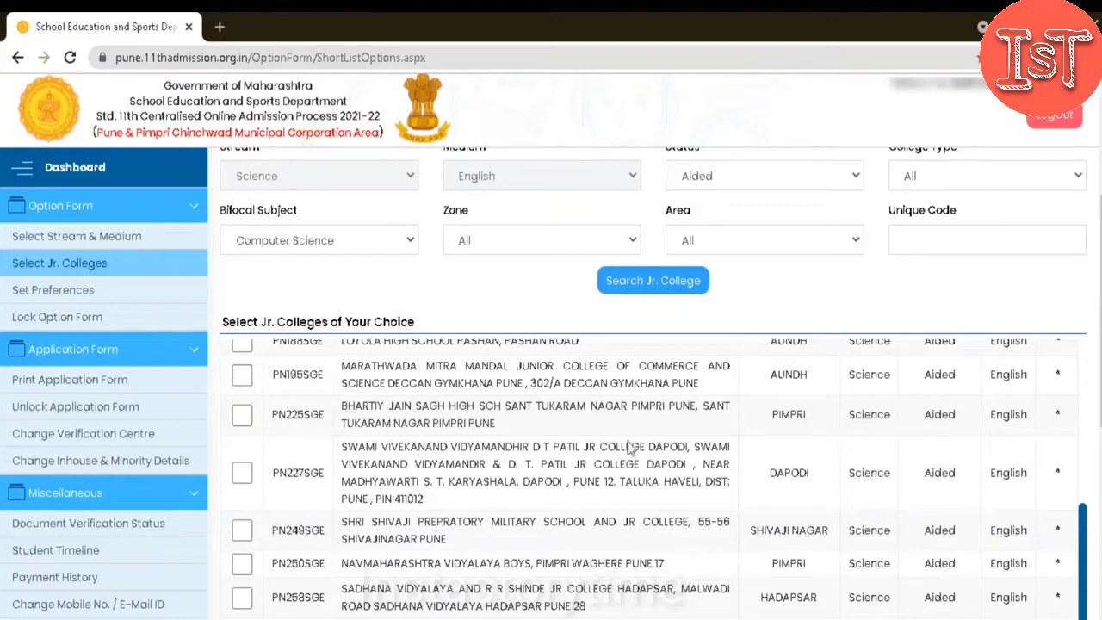
scroll(467, 479, "up", 2)
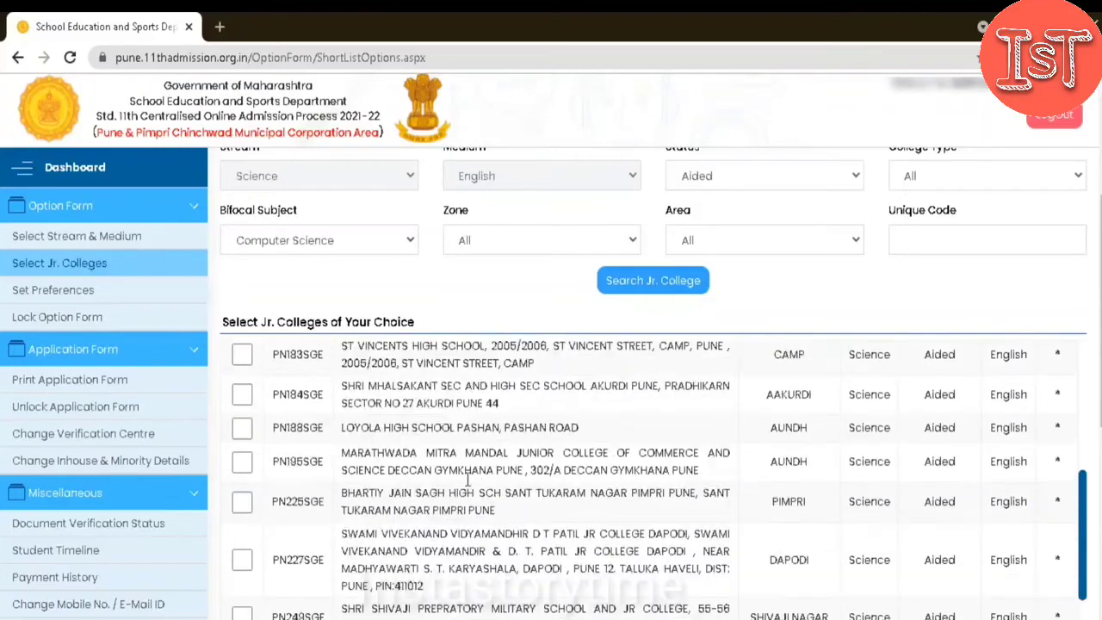
scroll(468, 482, "down", 3)
scroll(468, 485, "down", 3)
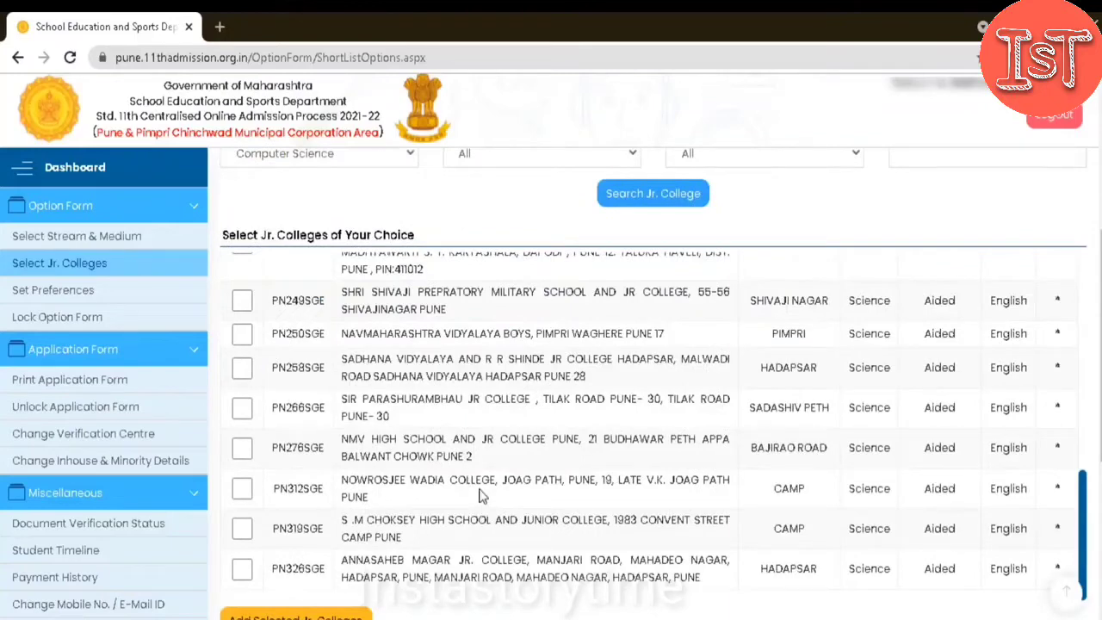
scroll(479, 496, "up", 10)
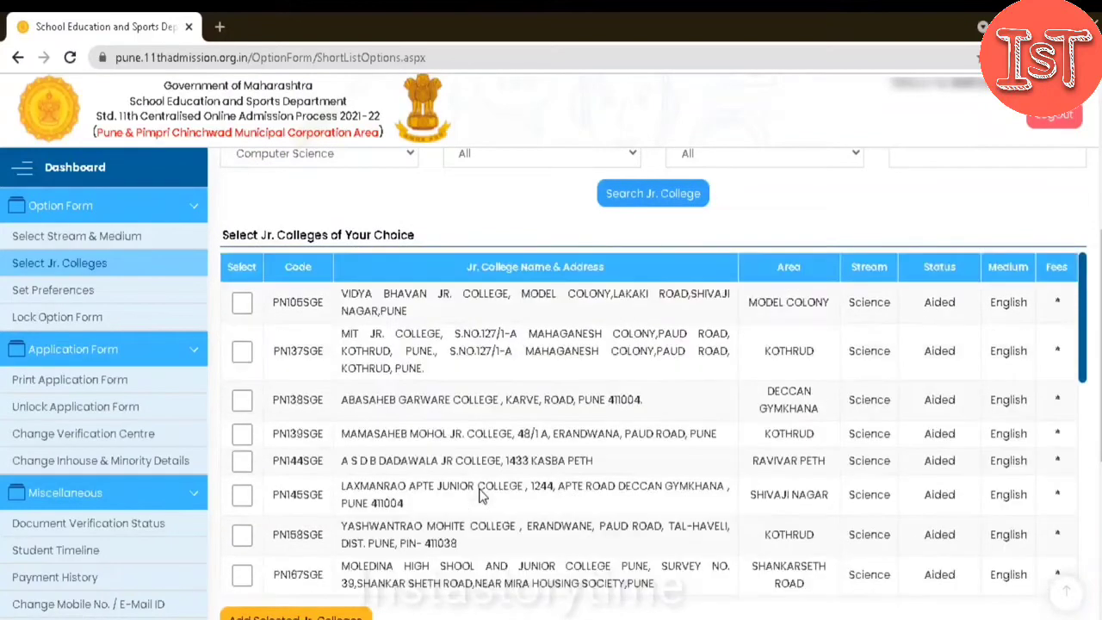
scroll(620, 482, "up", 4)
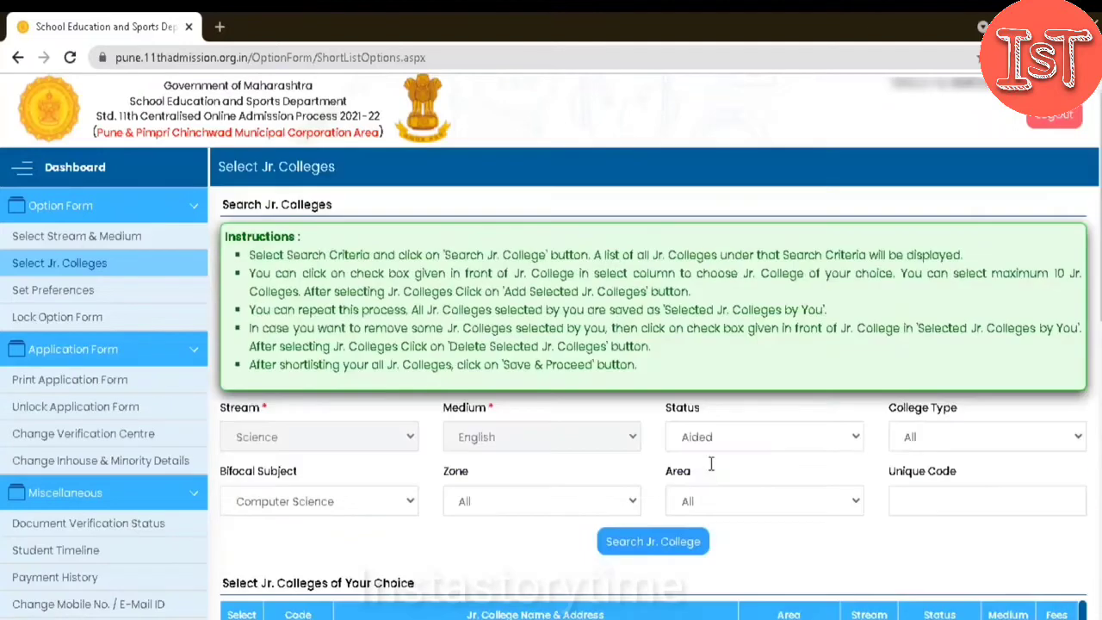
left_click(809, 445)
left_click(787, 461)
left_click(681, 549)
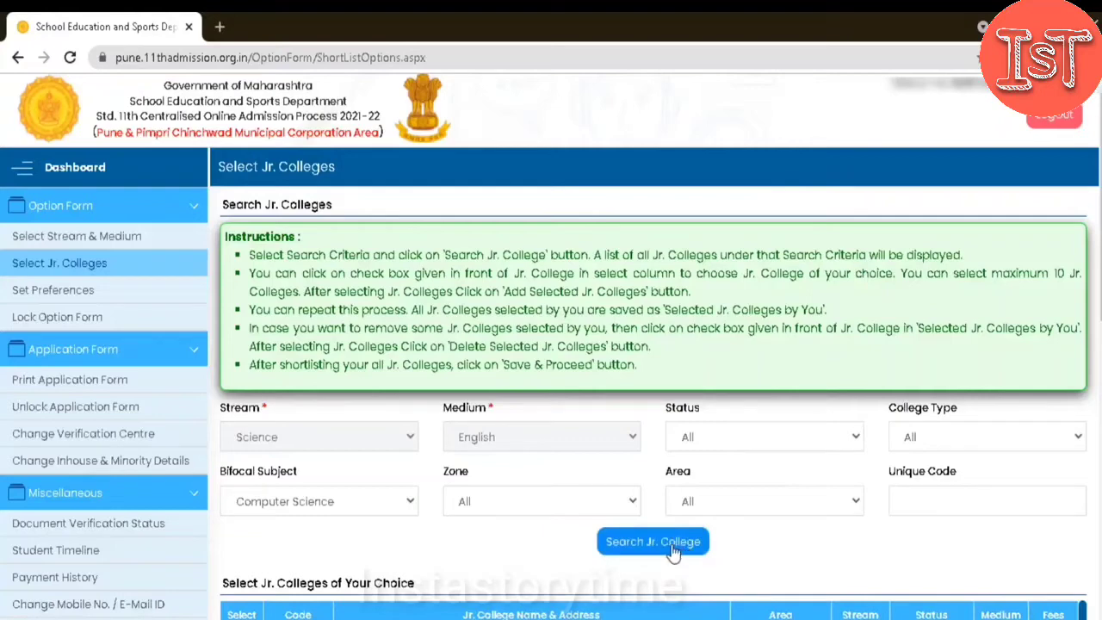
Step: Tick Shivaji Vidhya Mandir Aundh, PN113SPE, in the Computer Science results
scroll(561, 479, "down", 2)
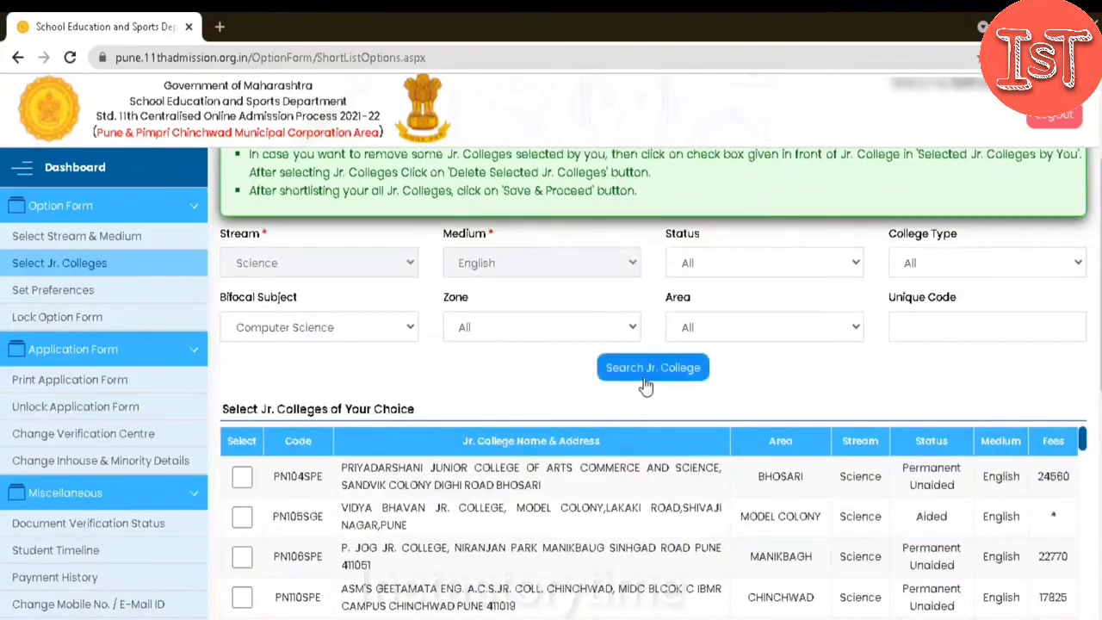
scroll(602, 508, "down", 1)
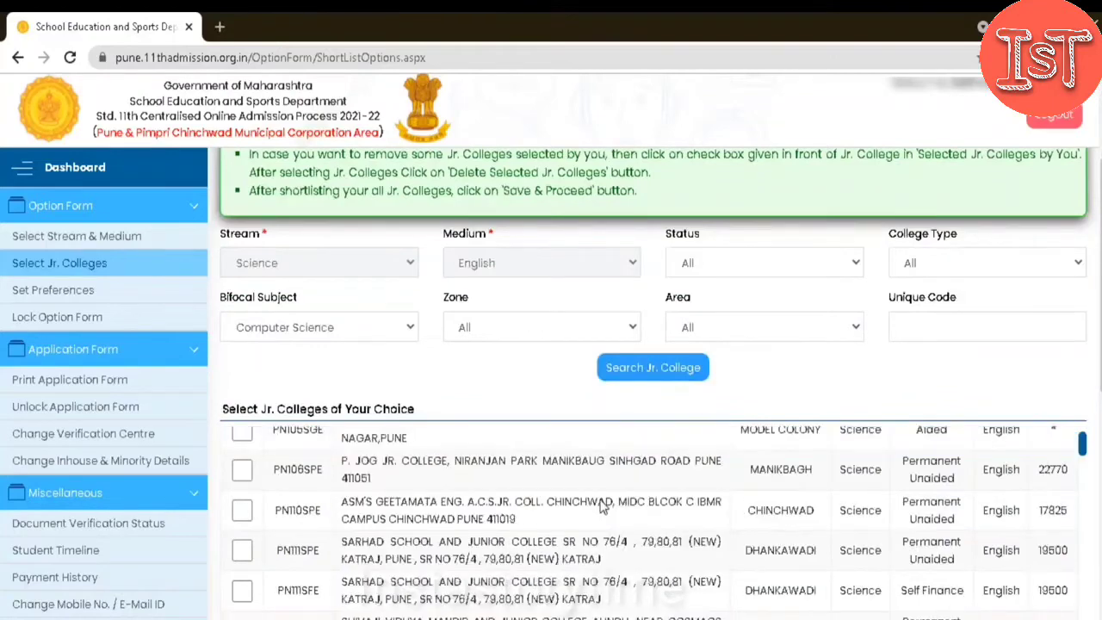
scroll(603, 508, "down", 2)
scroll(594, 504, "up", 1)
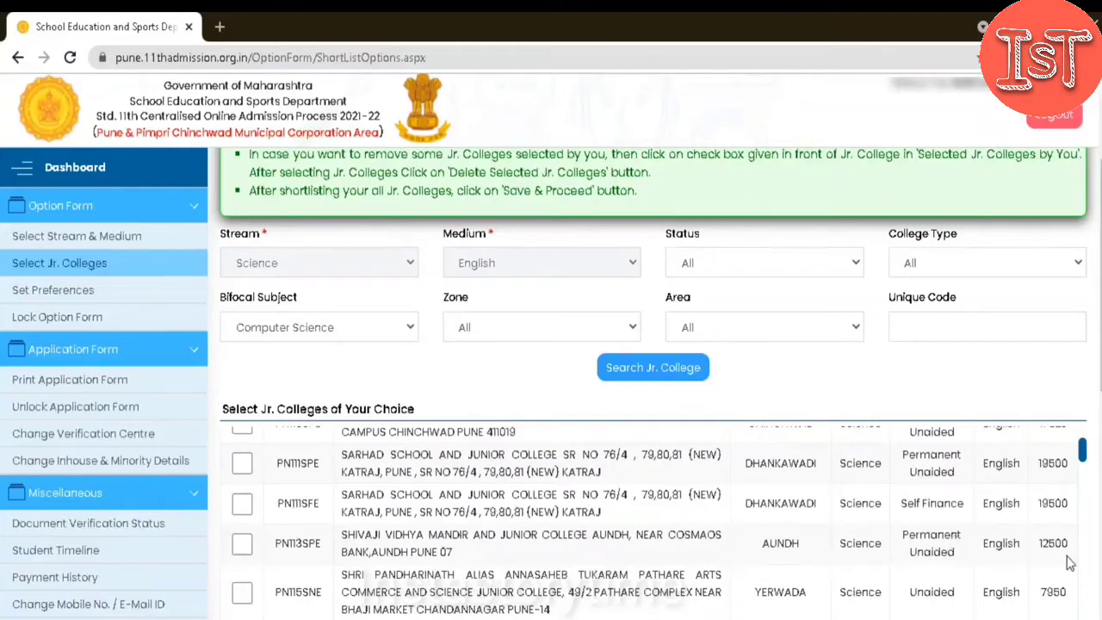
left_click_drag(1042, 542, 891, 561)
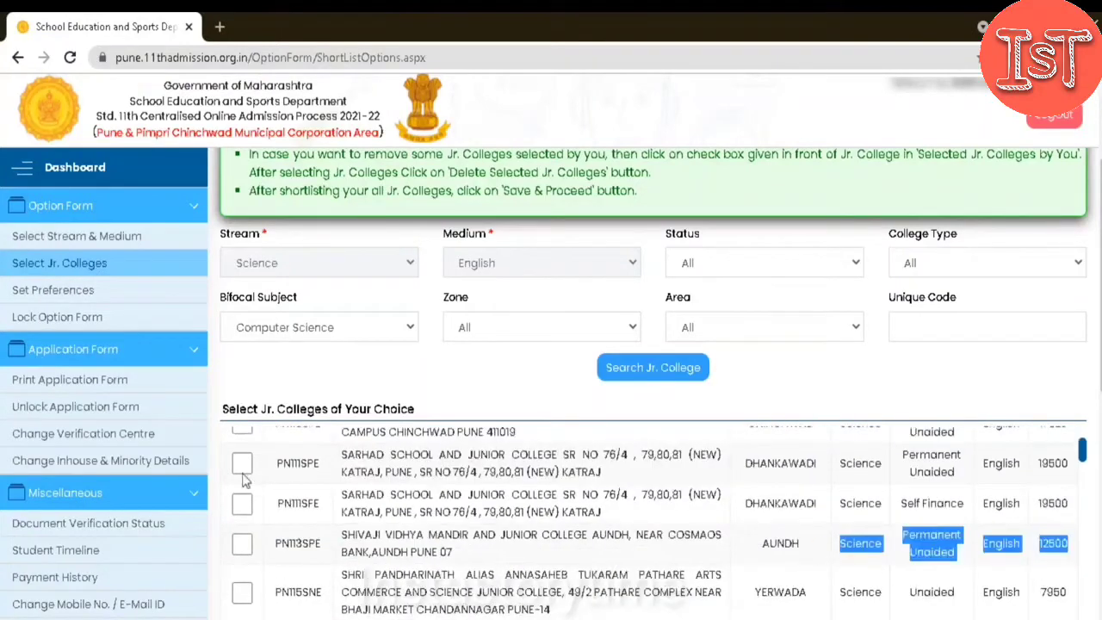
left_click(242, 543)
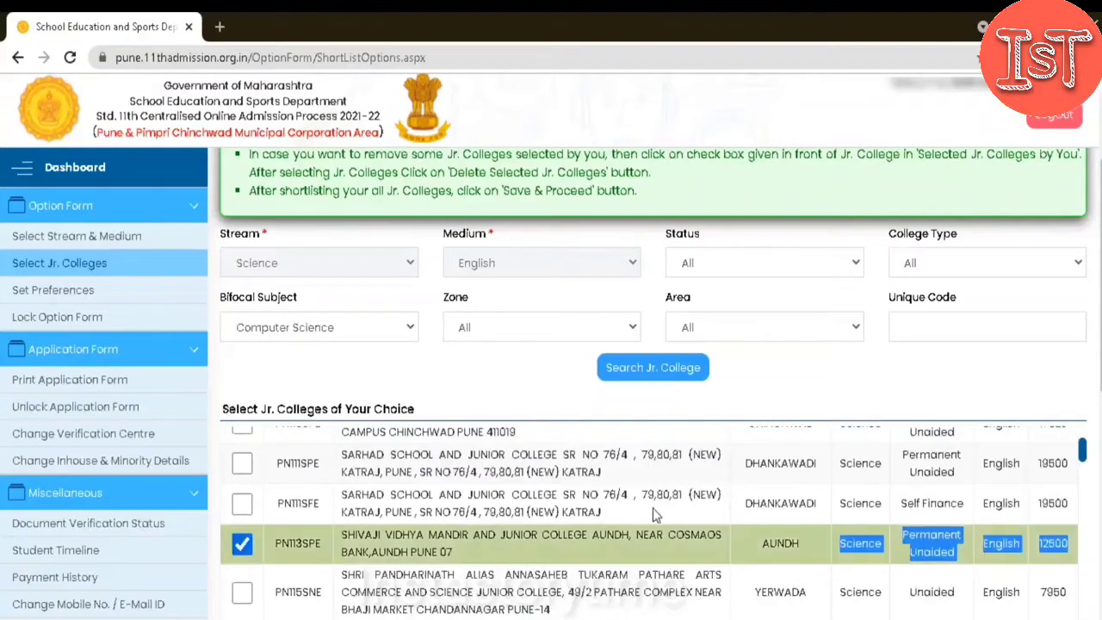
Step: Note PN185SPE's 28390 fee and tick D.Y. Patil ACS Jr. College Pimpri, PN185SPE
scroll(653, 508, "down", 1)
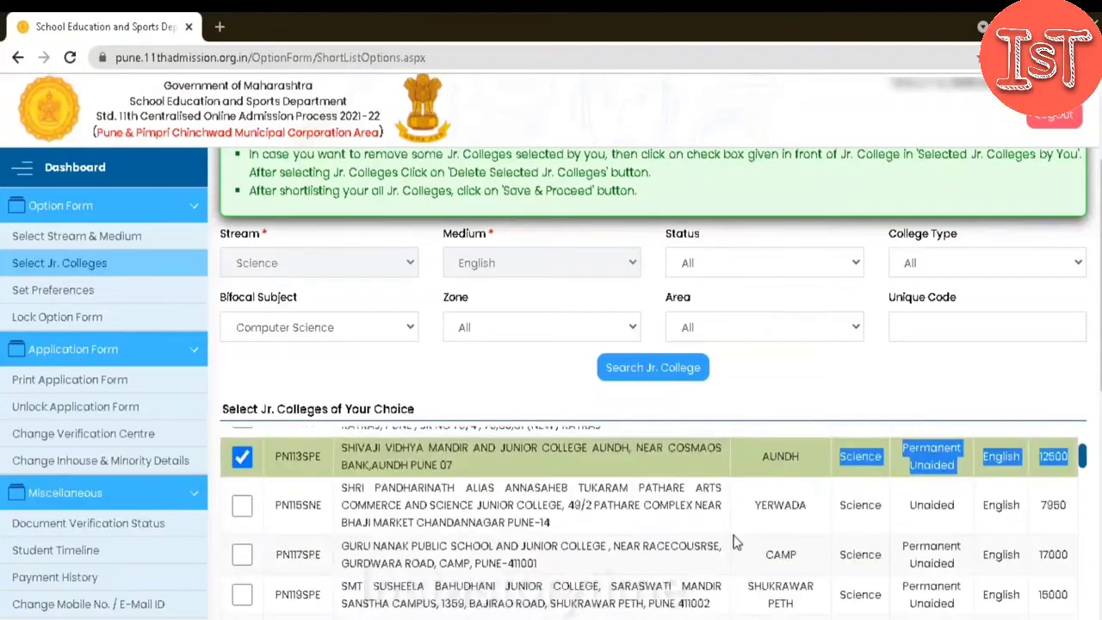
scroll(736, 540, "down", 1)
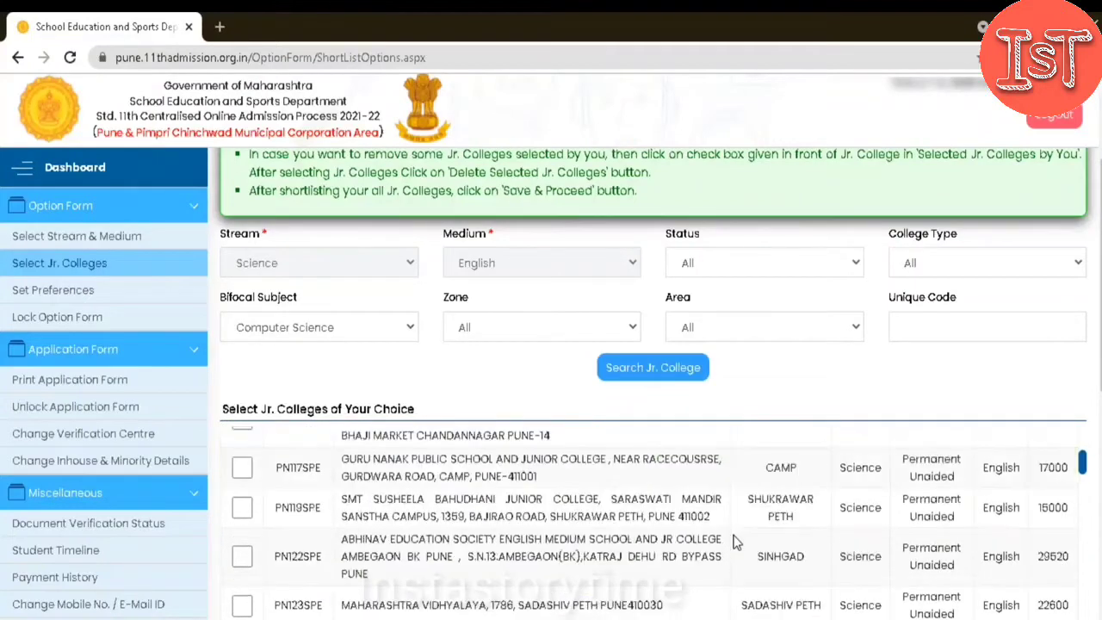
scroll(736, 541, "down", 1)
scroll(736, 541, "down", 1)
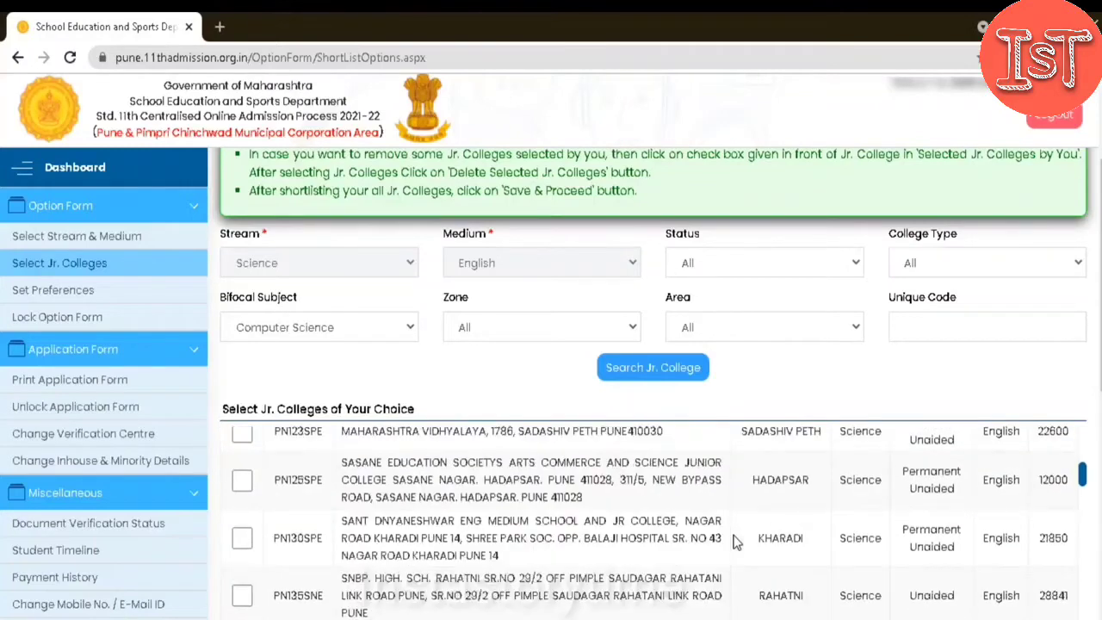
scroll(736, 540, "down", 1)
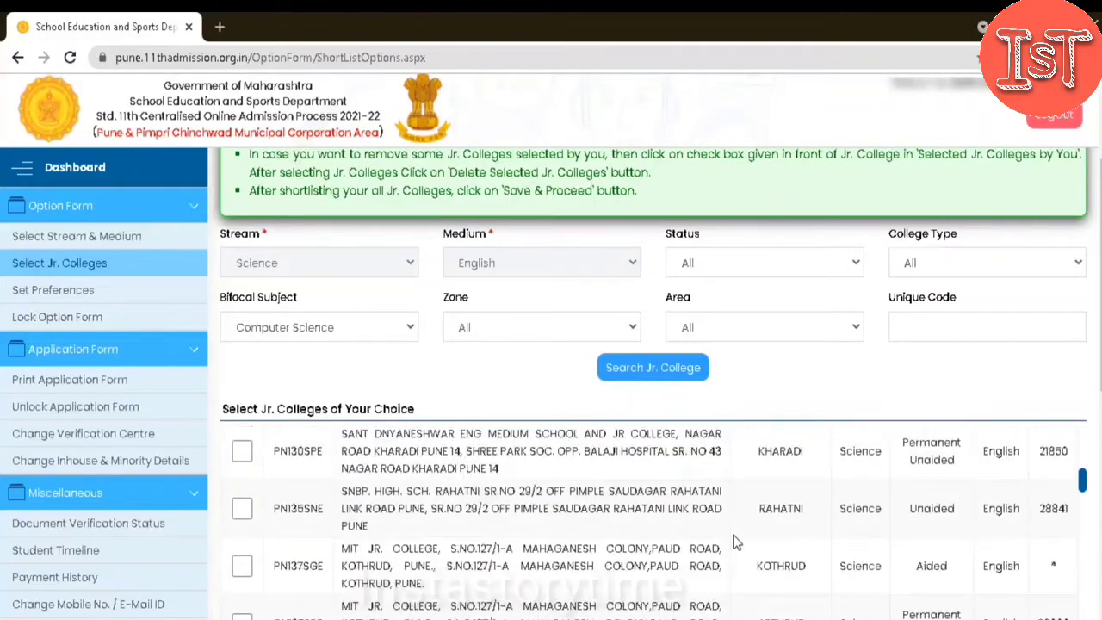
scroll(736, 540, "down", 1)
scroll(736, 541, "down", 2)
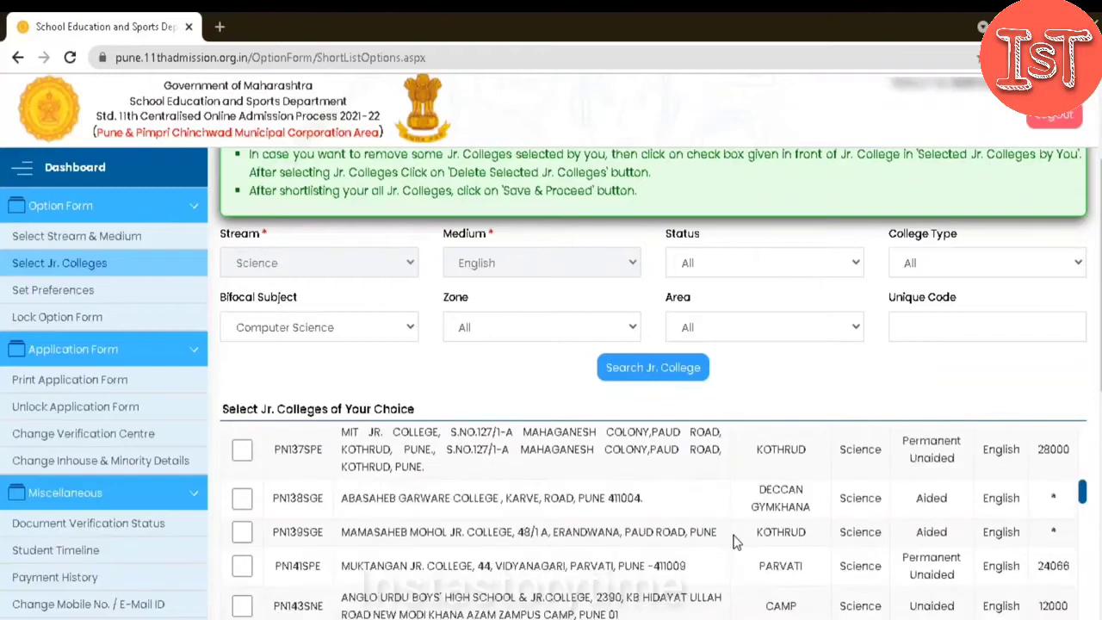
scroll(736, 541, "down", 1)
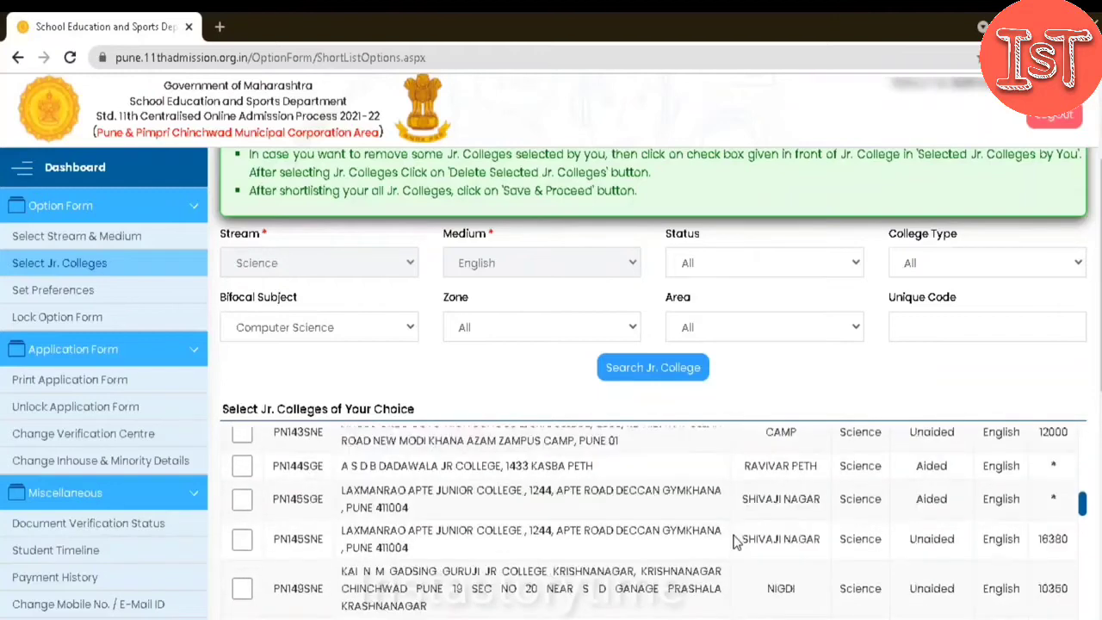
scroll(736, 540, "down", 1)
scroll(736, 540, "down", 2)
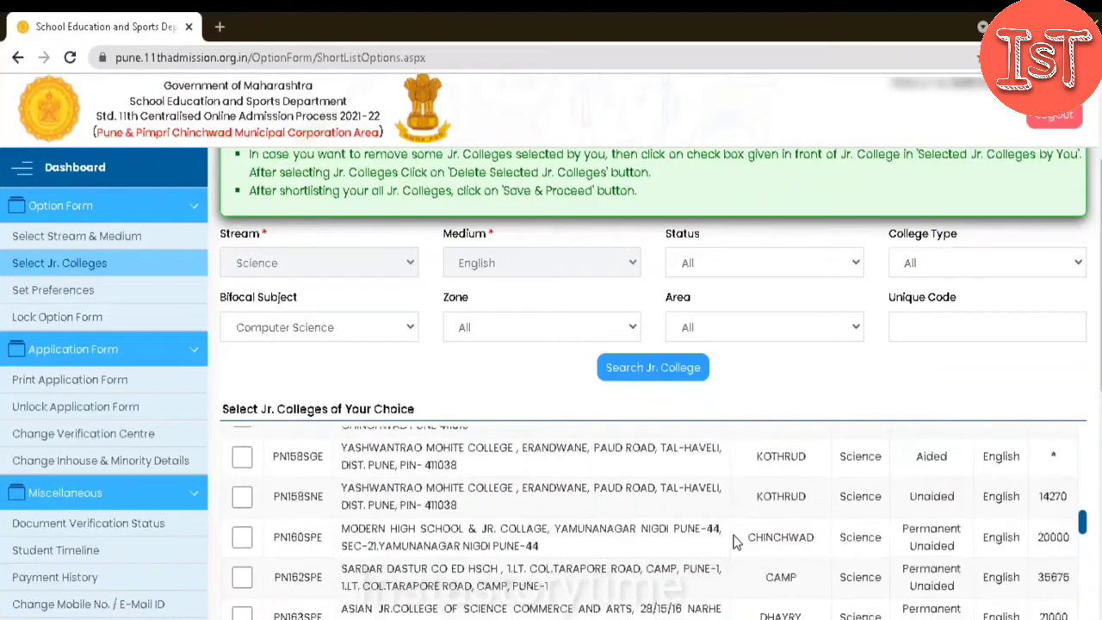
scroll(676, 525, "down", 4)
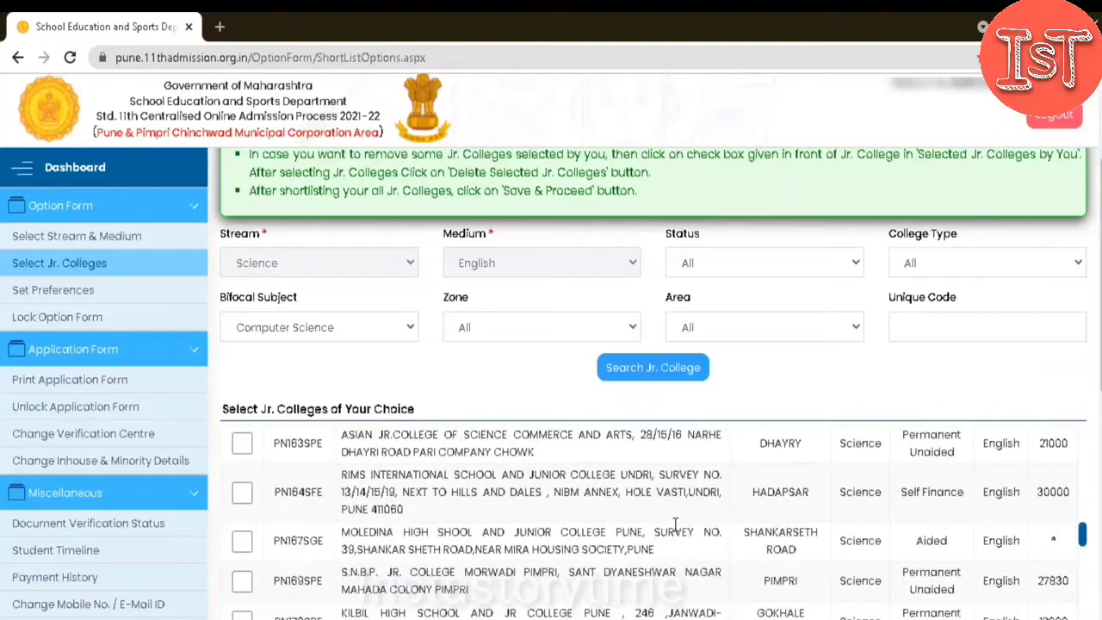
scroll(675, 525, "down", 1)
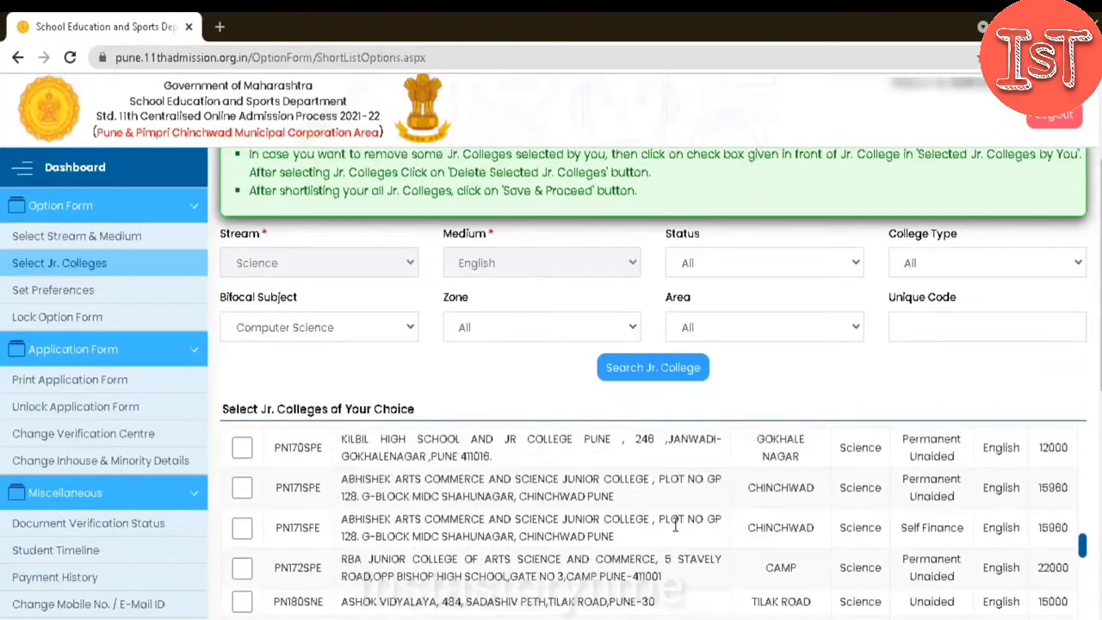
scroll(675, 525, "down", 1)
scroll(676, 531, "down", 1)
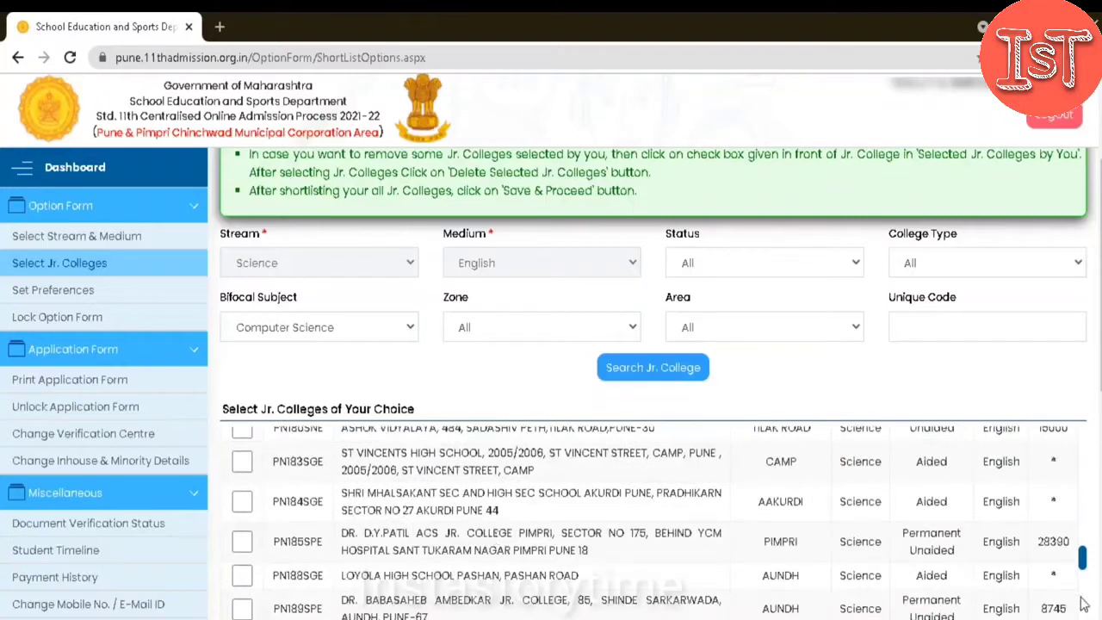
double_click(1045, 540)
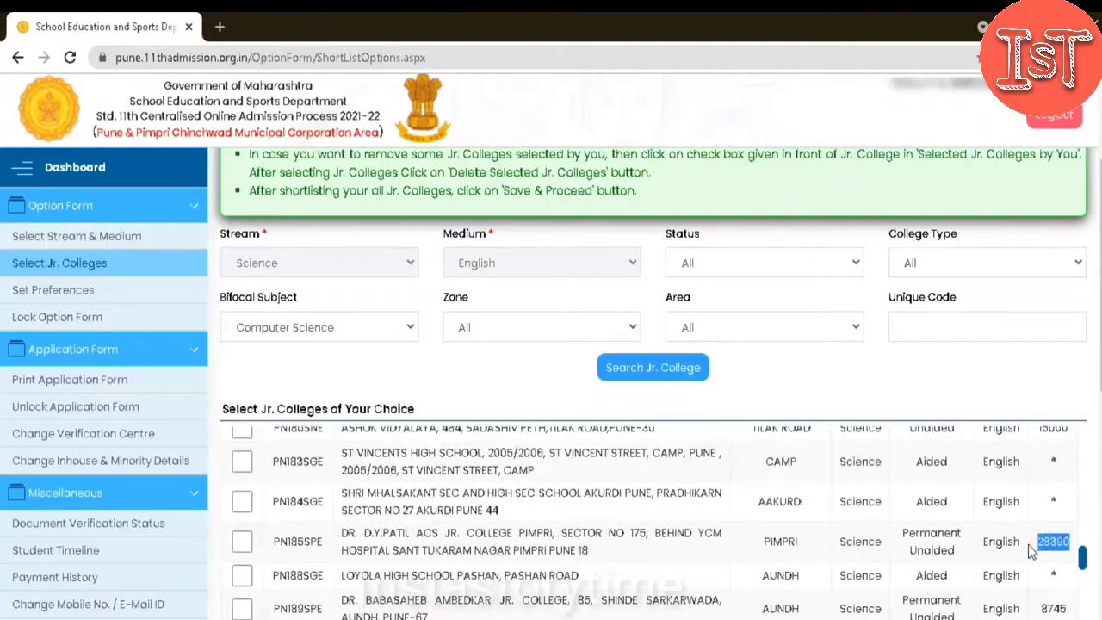
left_click(517, 549)
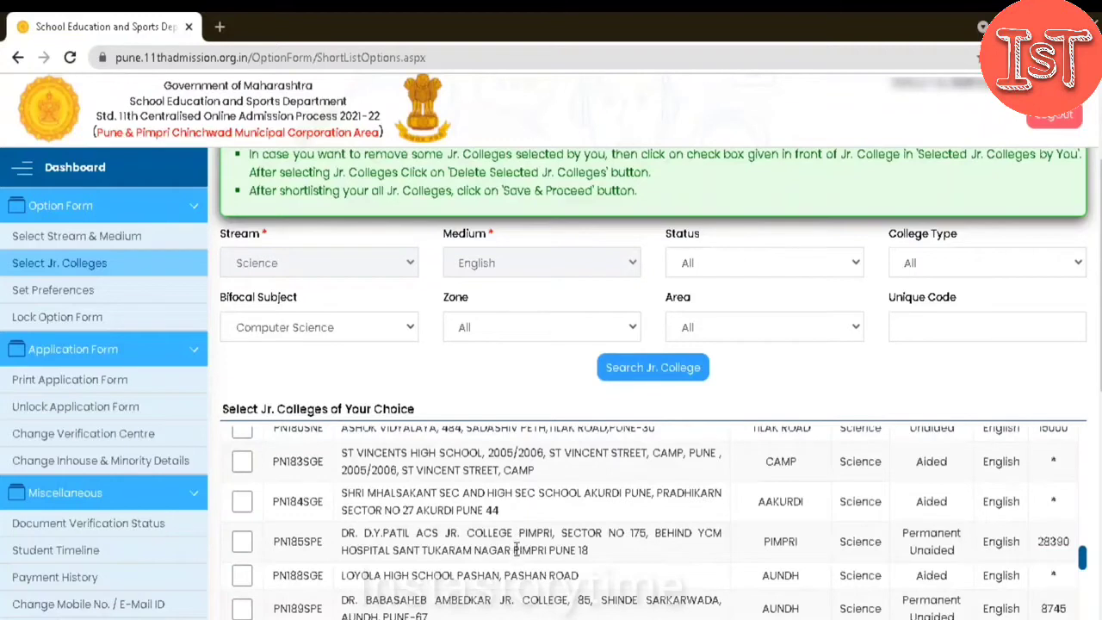
left_click(240, 543)
scroll(635, 573, "down", 1)
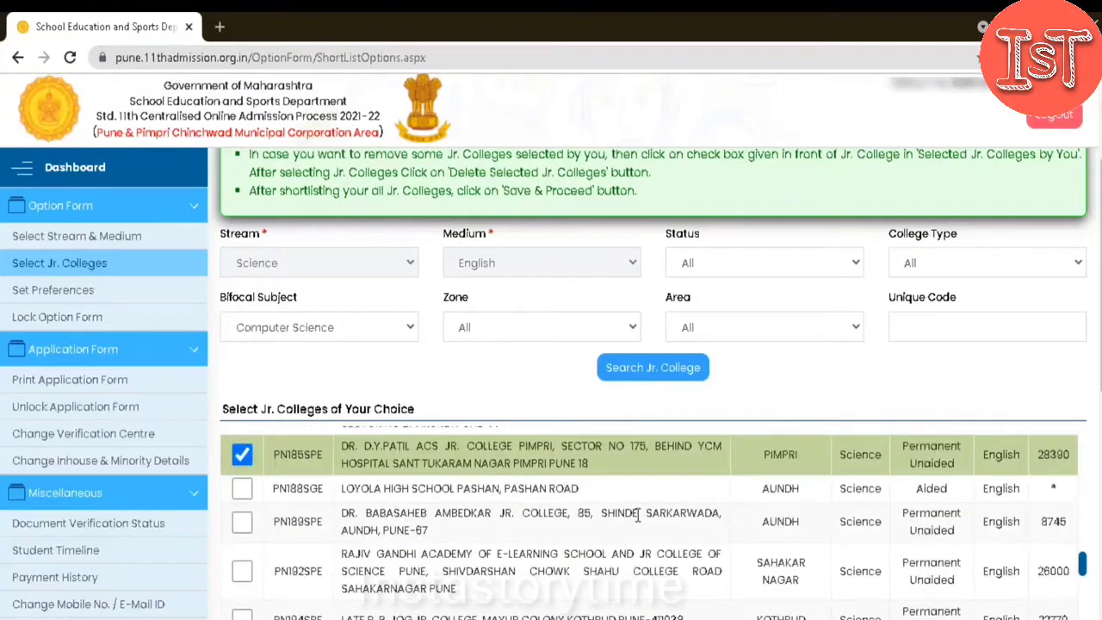
scroll(637, 514, "down", 1)
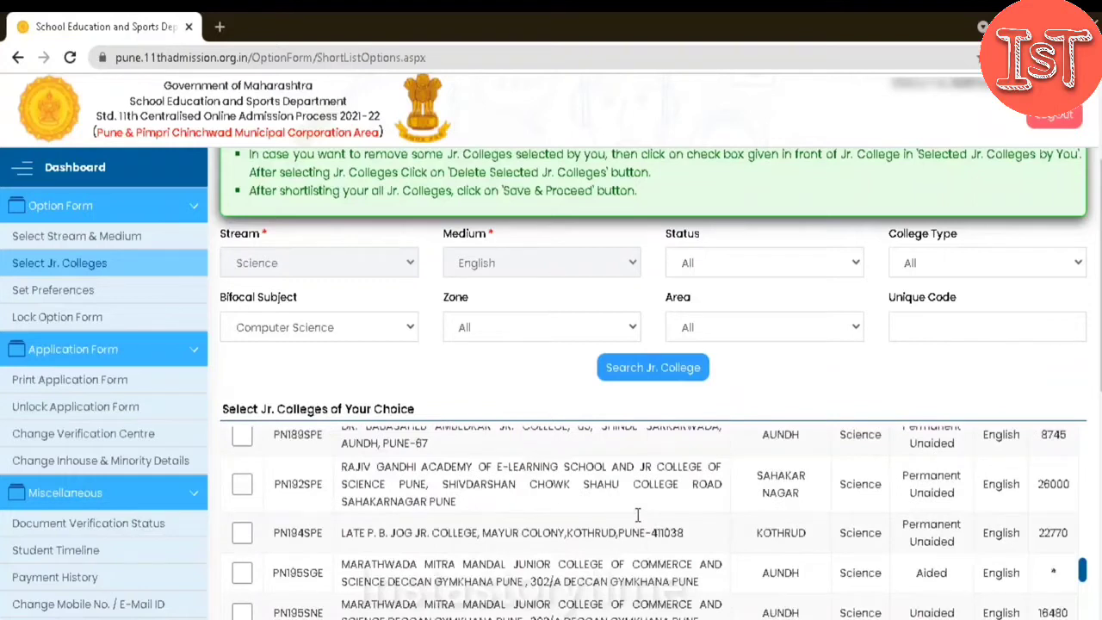
scroll(638, 514, "down", 1)
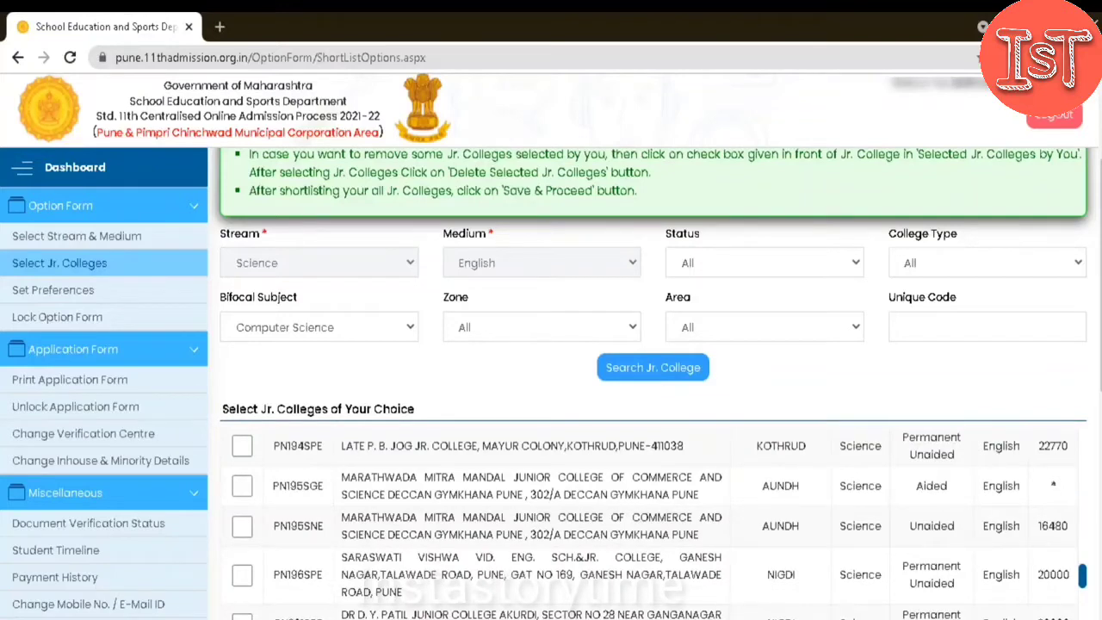
Step: Tick D Y Patil Junior College Akurdi and untick the D.Y. Patil ACS college in Pimpri
left_click(242, 616)
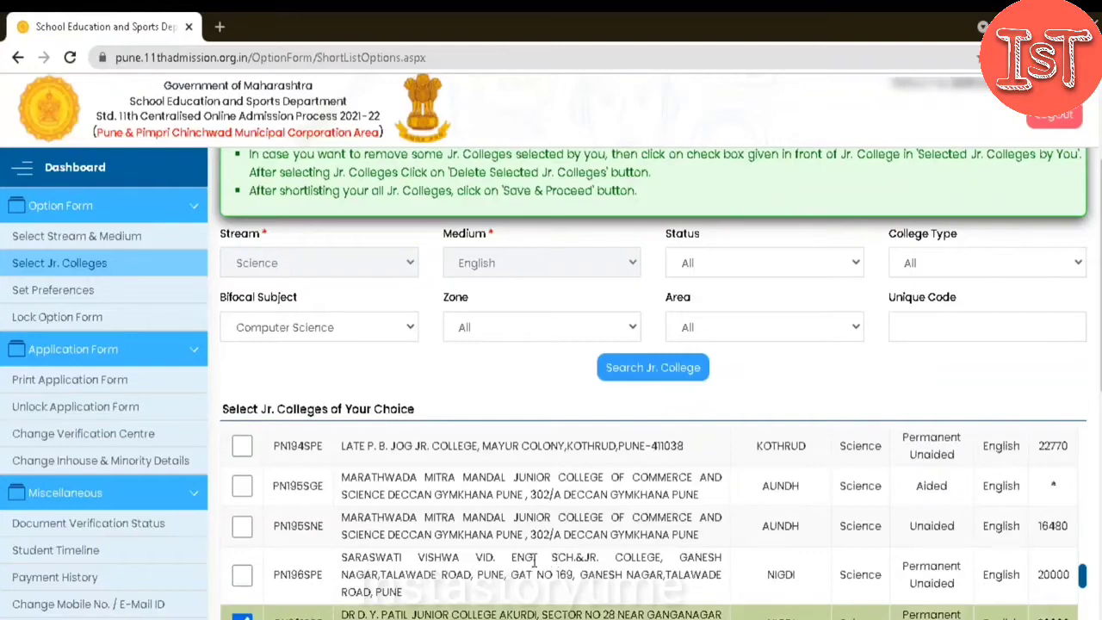
scroll(534, 560, "up", 3)
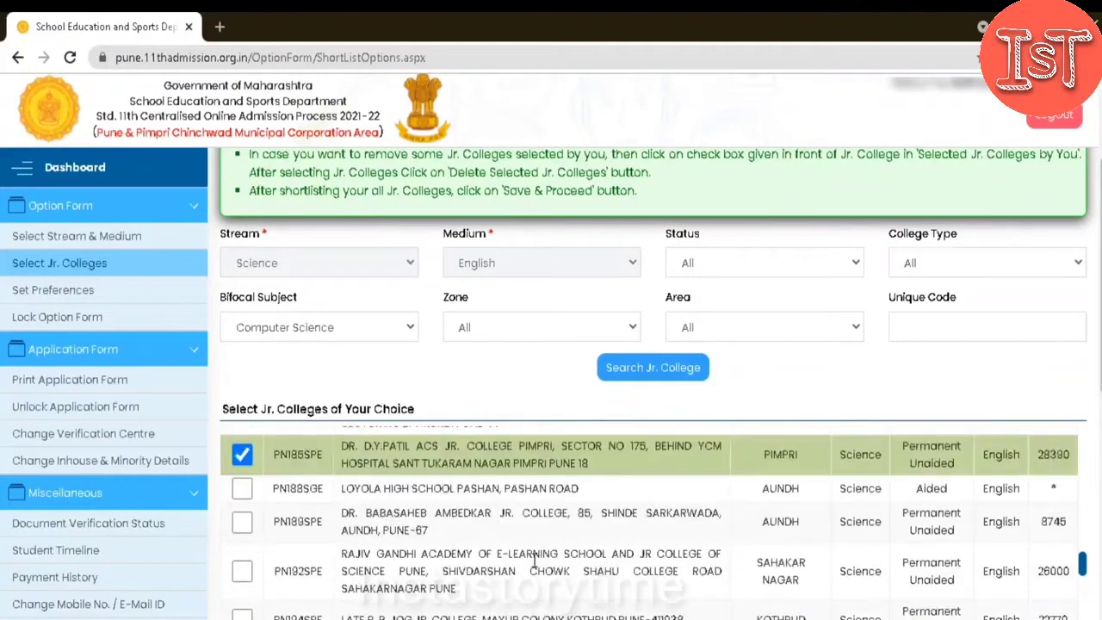
left_click(251, 455)
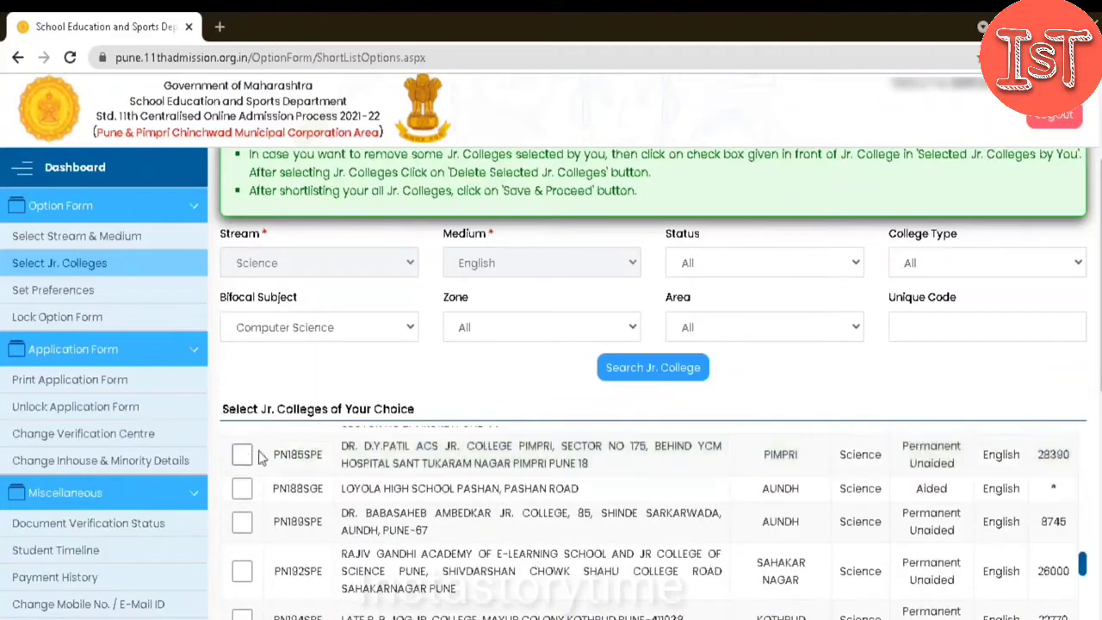
Step: Tick Baburaoji Gholap Jr College (PN328SNE) and look through the results down to PN402SFE
scroll(513, 485, "down", 3)
scroll(556, 487, "down", 3)
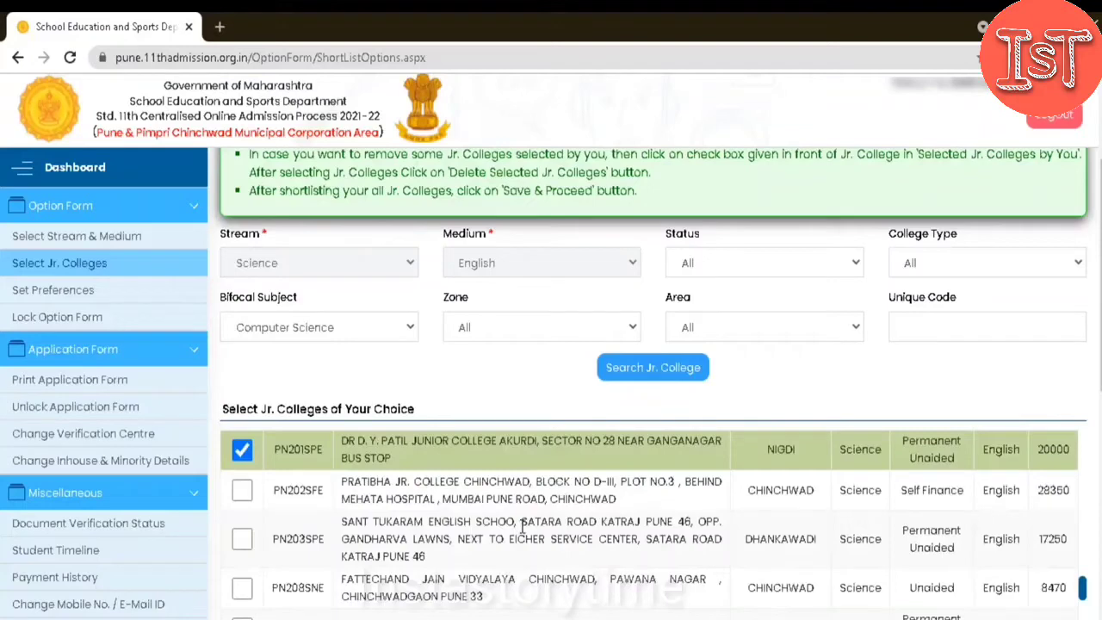
scroll(521, 527, "down", 1)
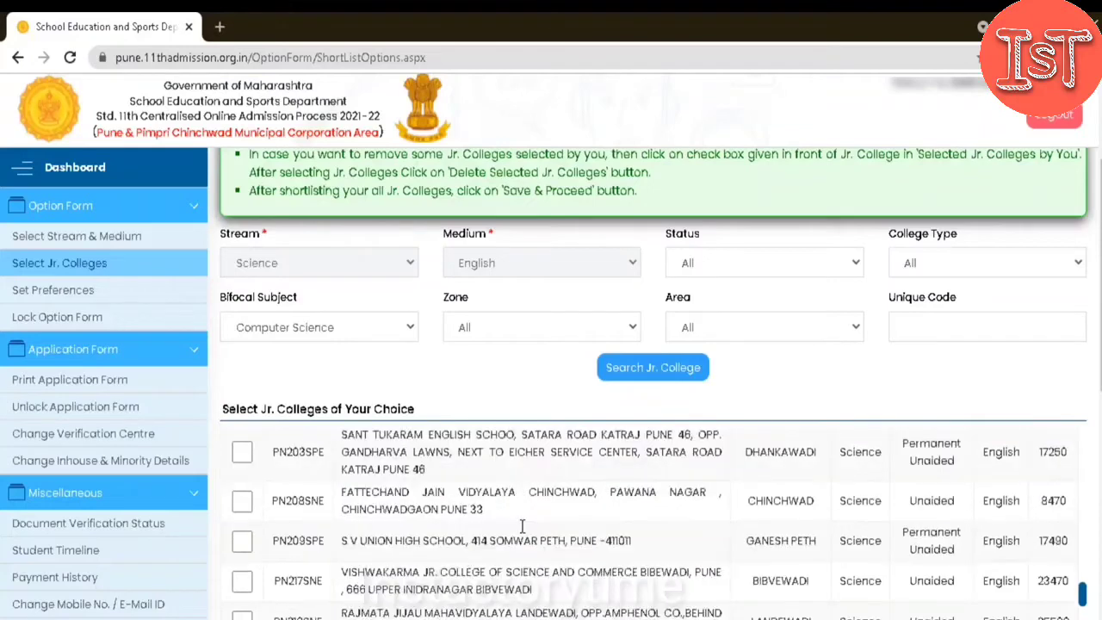
scroll(540, 532, "down", 2)
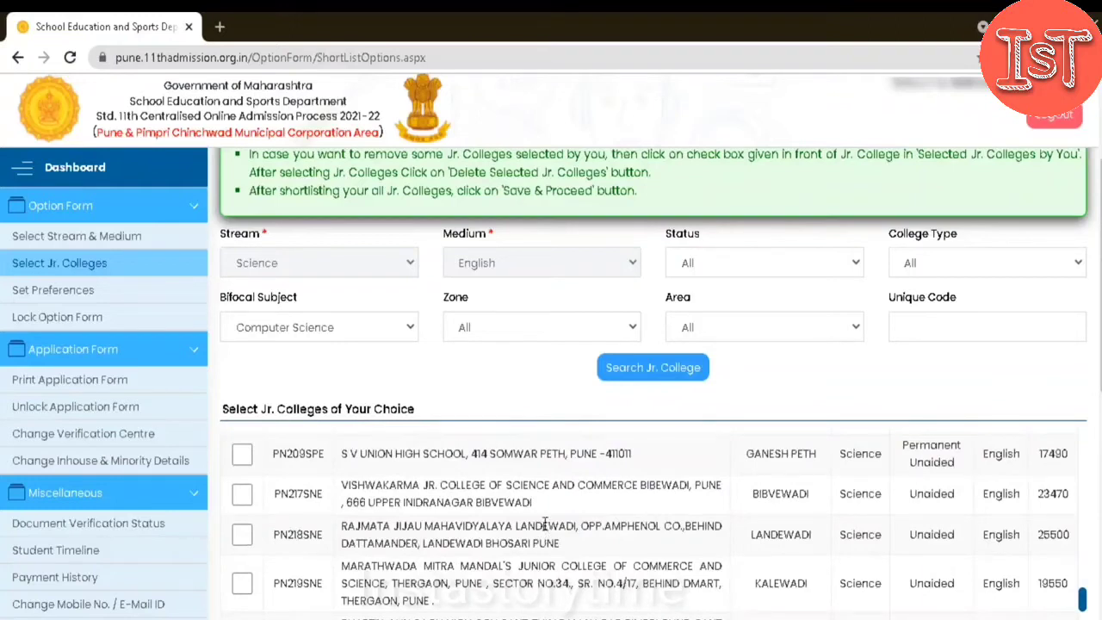
scroll(544, 522, "up", 2)
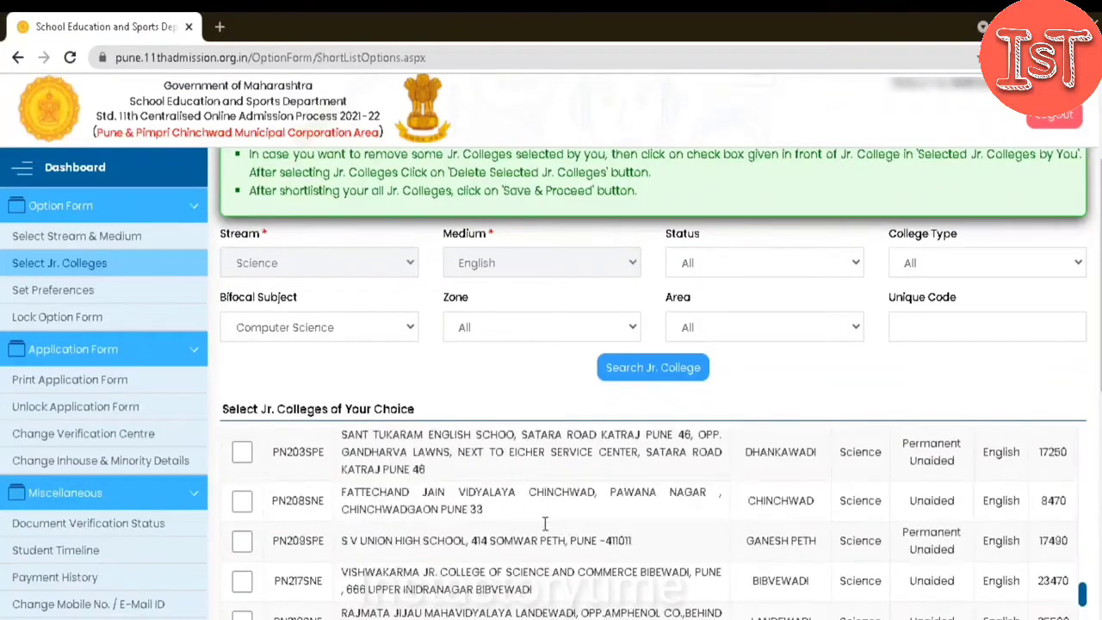
scroll(544, 523, "down", 2)
scroll(544, 522, "down", 2)
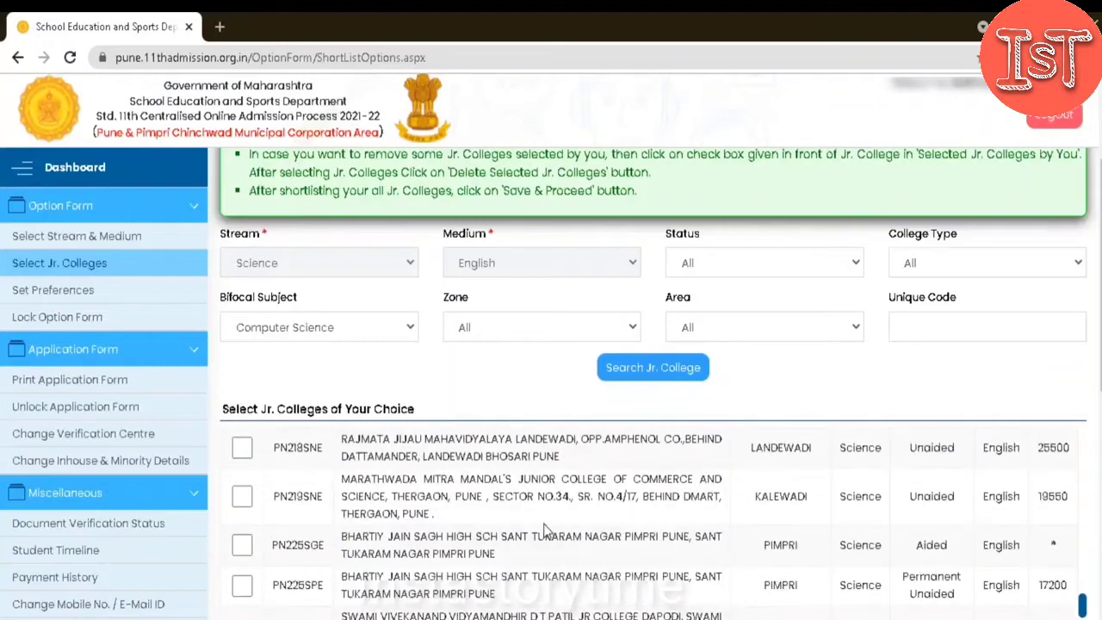
scroll(543, 524, "down", 2)
scroll(544, 522, "down", 4)
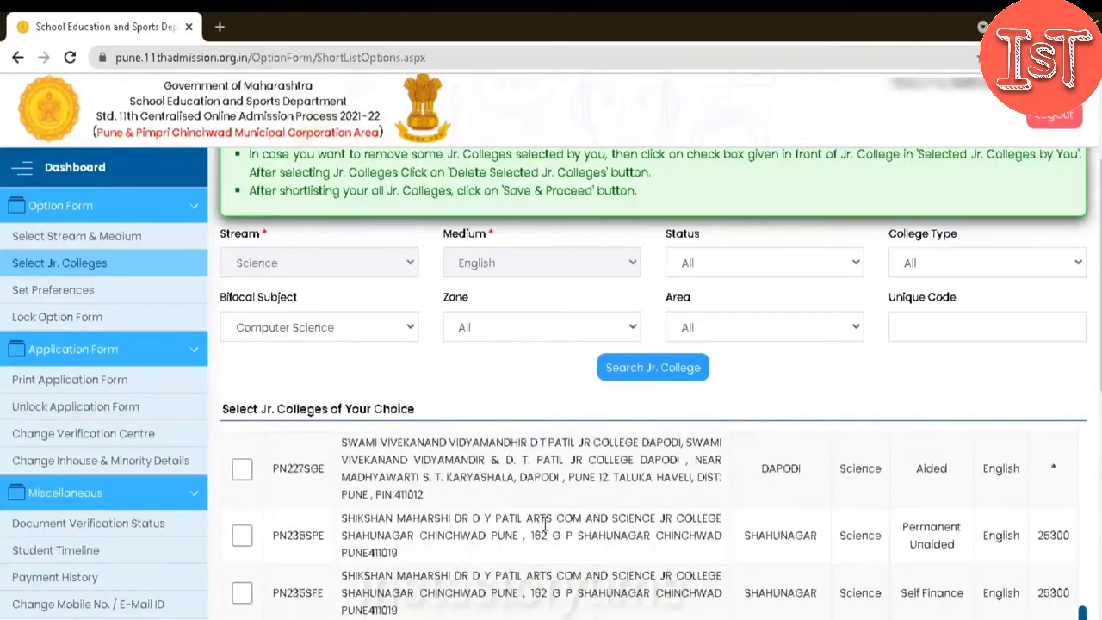
scroll(544, 530, "down", 2)
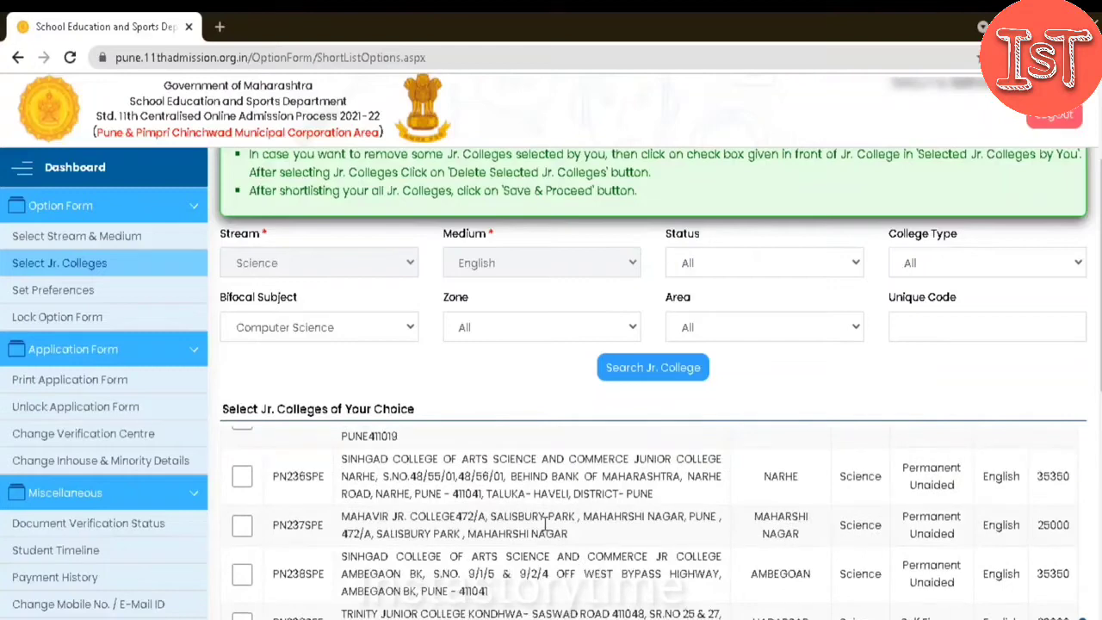
scroll(544, 524, "down", 8)
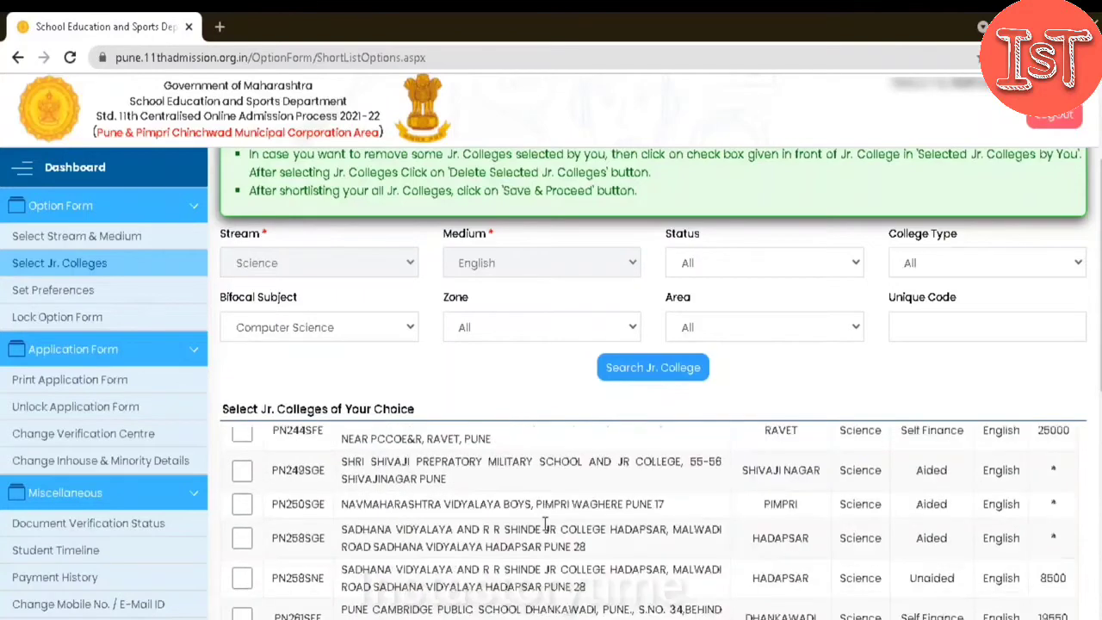
scroll(544, 524, "down", 4)
scroll(544, 524, "down", 7)
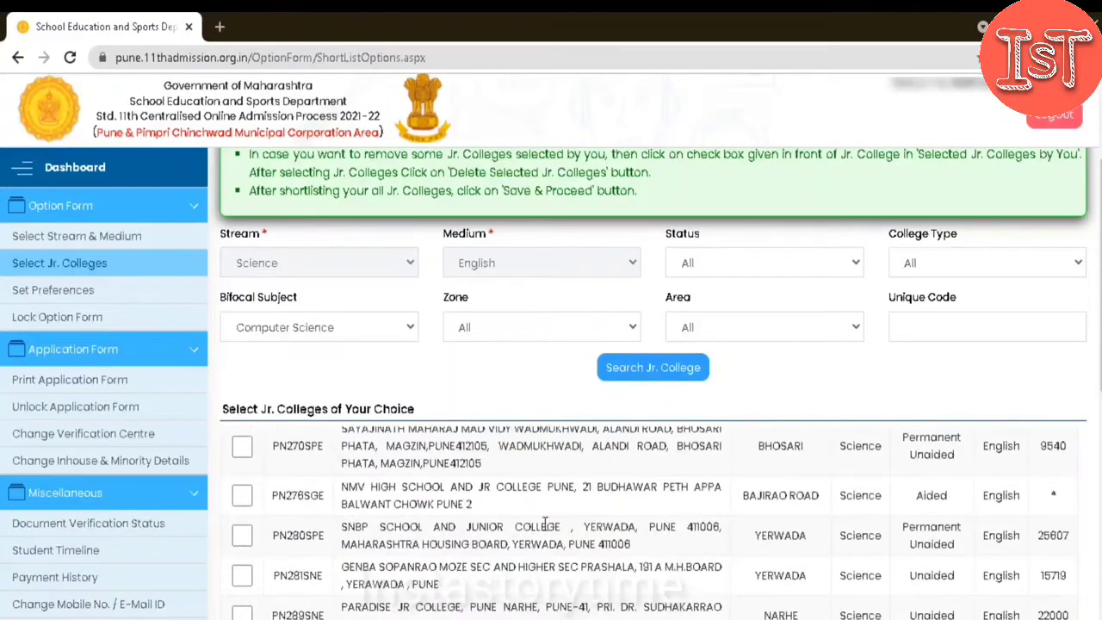
scroll(545, 524, "down", 2)
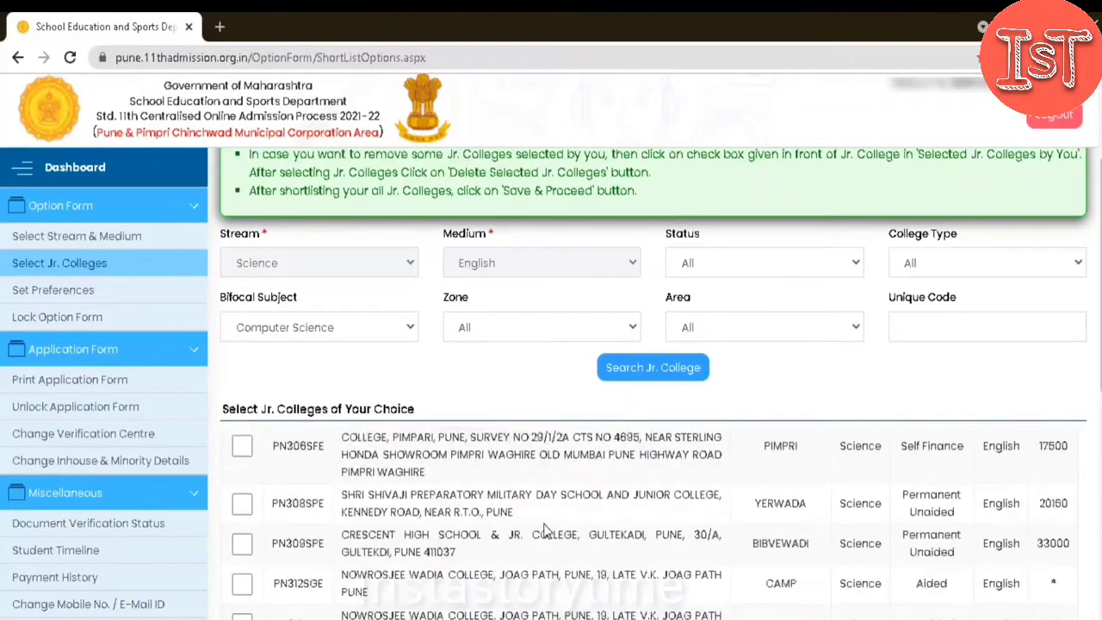
scroll(544, 527, "down", 4)
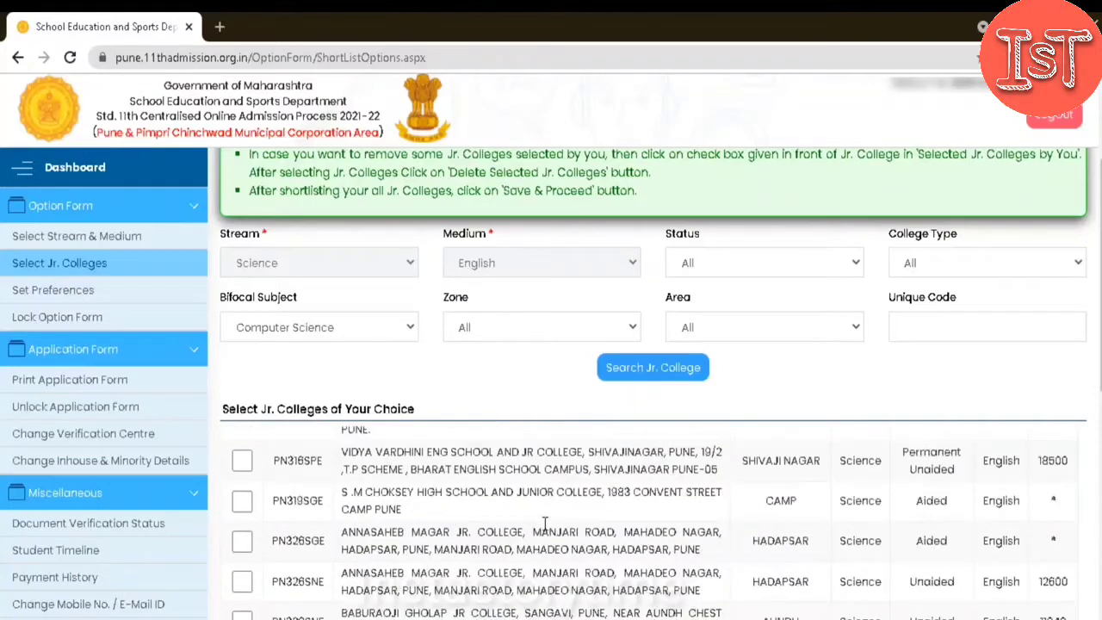
scroll(545, 524, "down", 2)
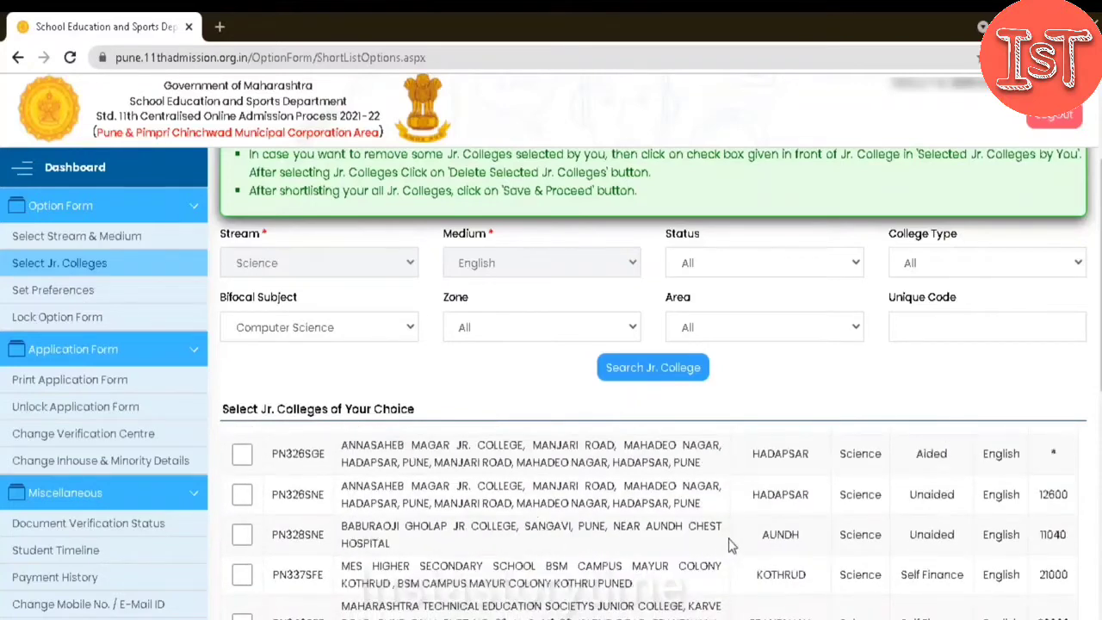
left_click(241, 537)
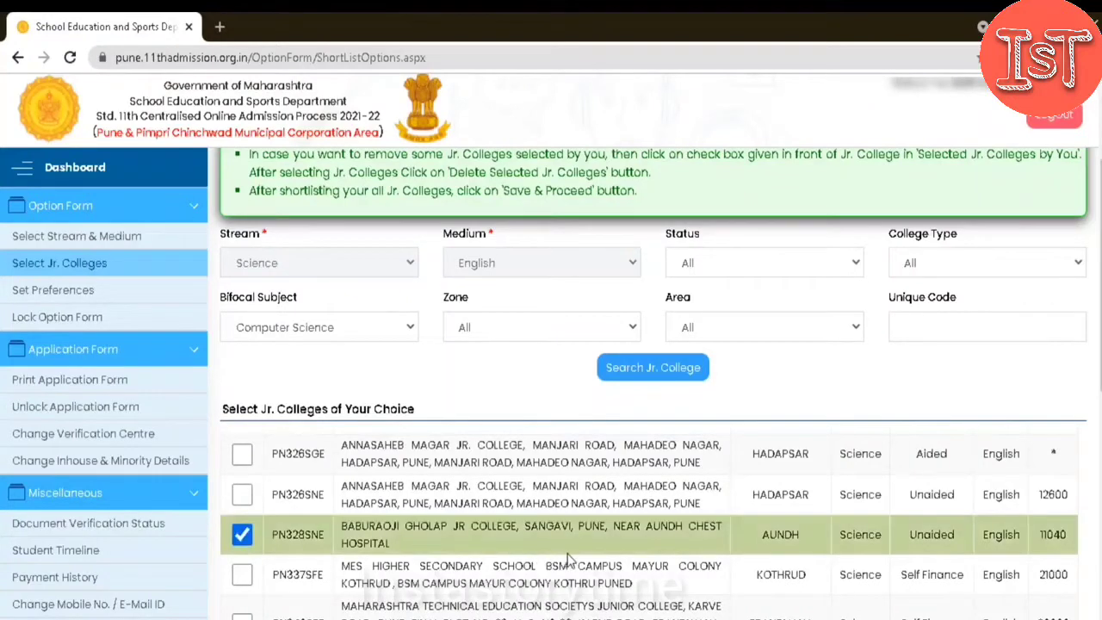
scroll(588, 540, "down", 1)
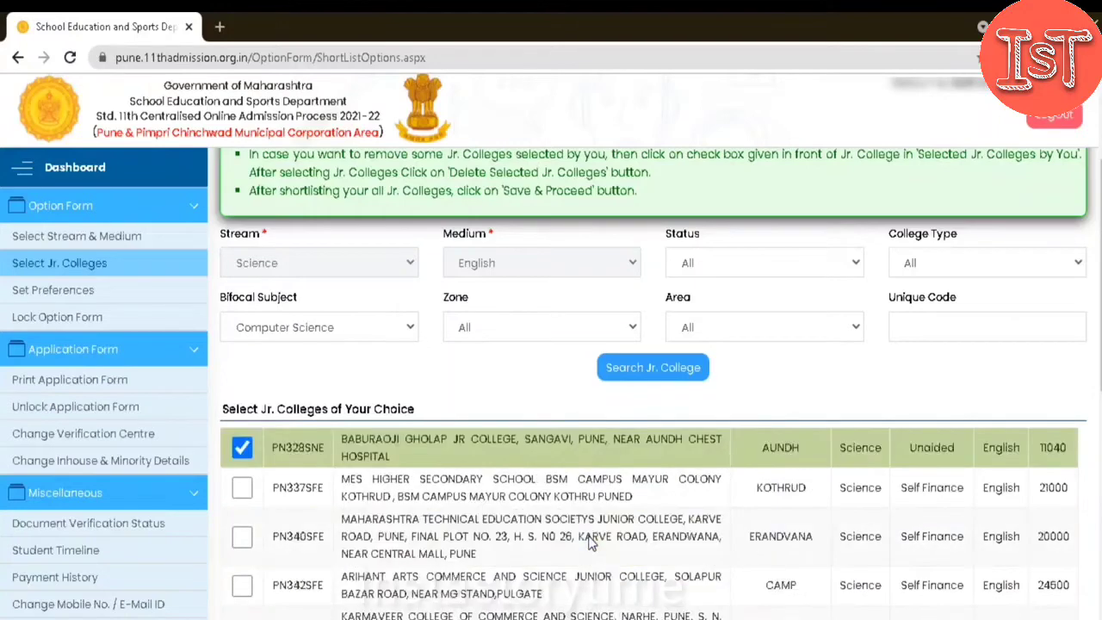
scroll(591, 541, "down", 1)
scroll(590, 538, "down", 3)
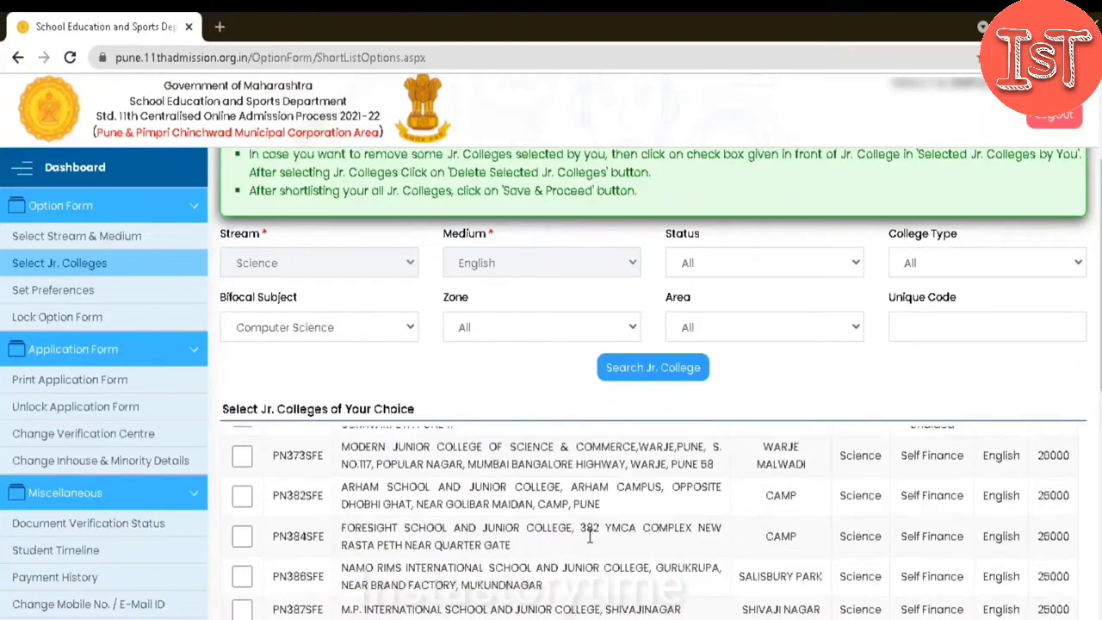
scroll(590, 535, "down", 2)
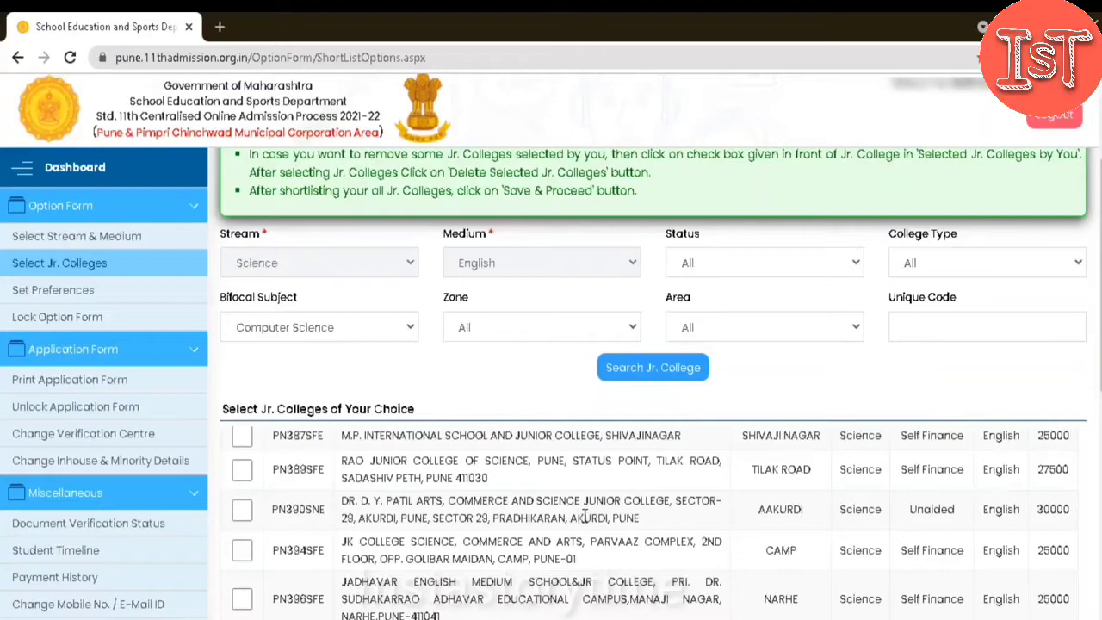
scroll(585, 515, "down", 1)
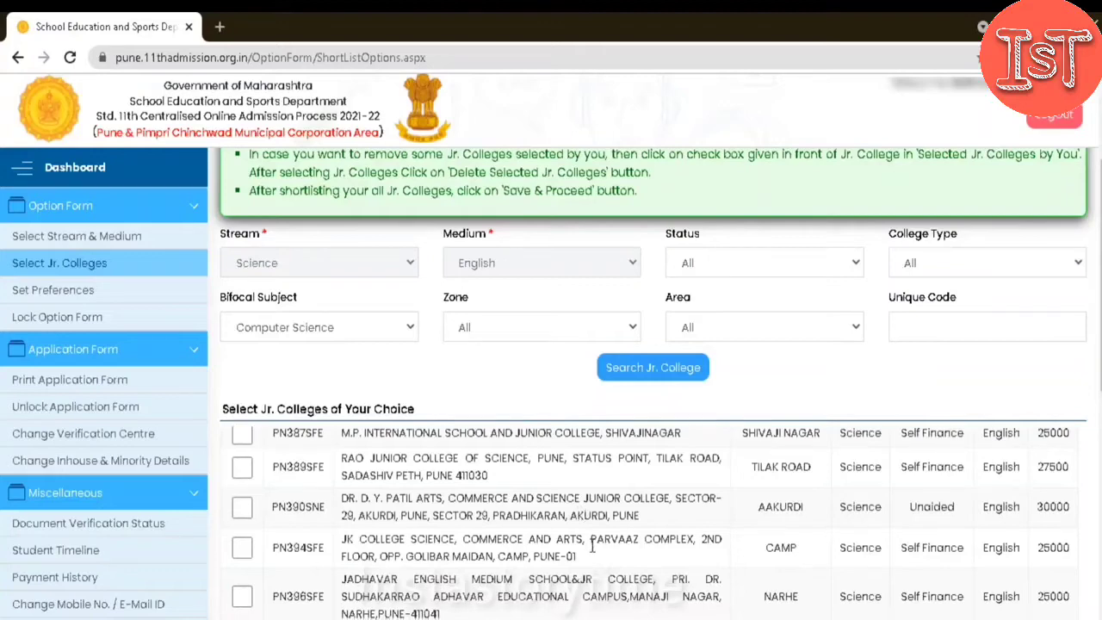
scroll(592, 545, "down", 1)
scroll(592, 545, "down", 1)
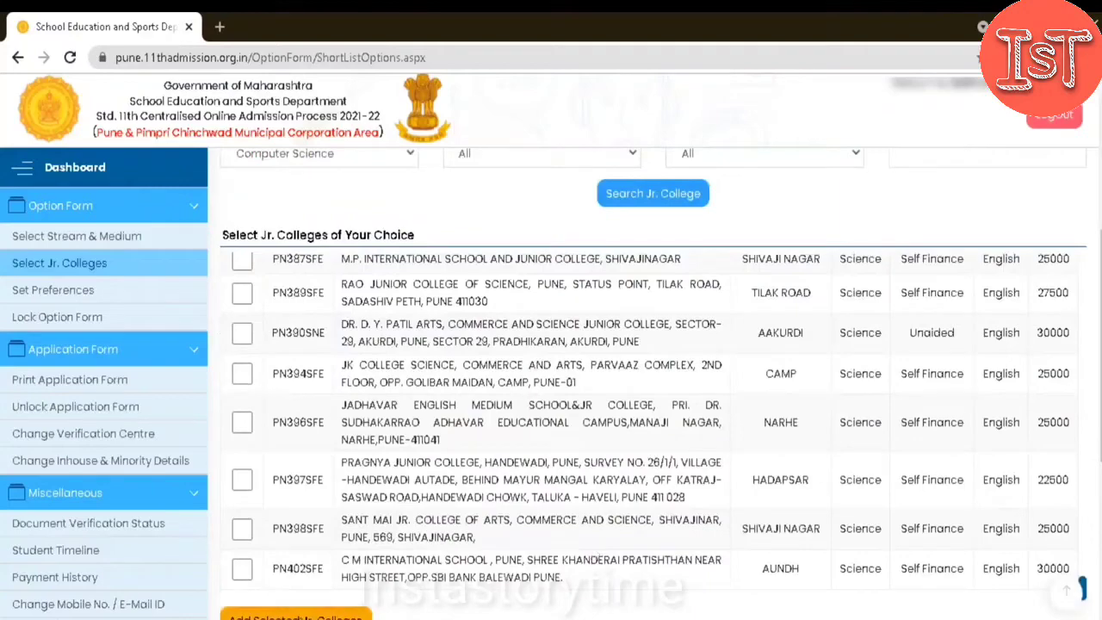
Step: Add the ticked colleges to Selected Jr. Colleges by You and dismiss the confirmation
left_click(305, 616)
left_click(842, 207)
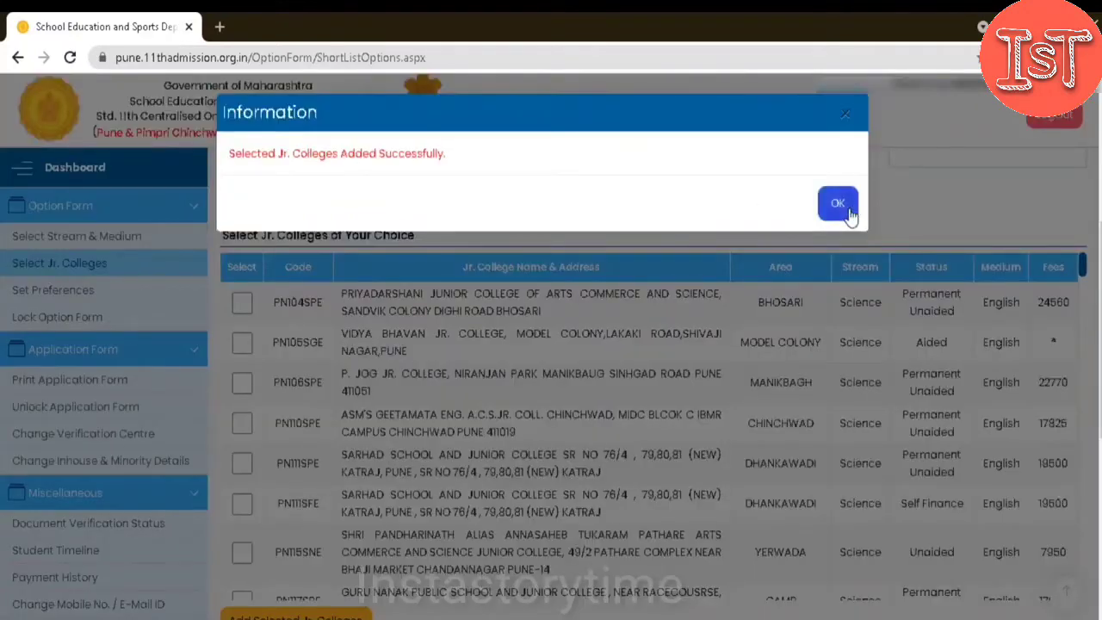
scroll(745, 370, "down", 4)
scroll(740, 378, "down", 10)
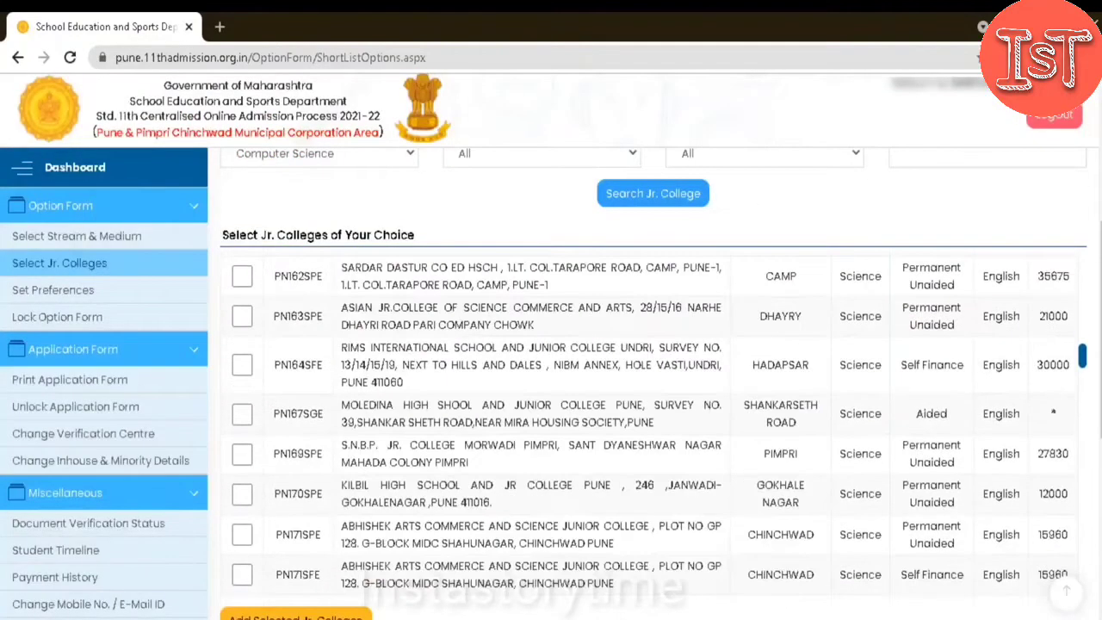
scroll(655, 414, "down", 5)
Step: Go to Select Stream & Medium and back to Select Jr. Colleges, then open the status filter
left_click(86, 236)
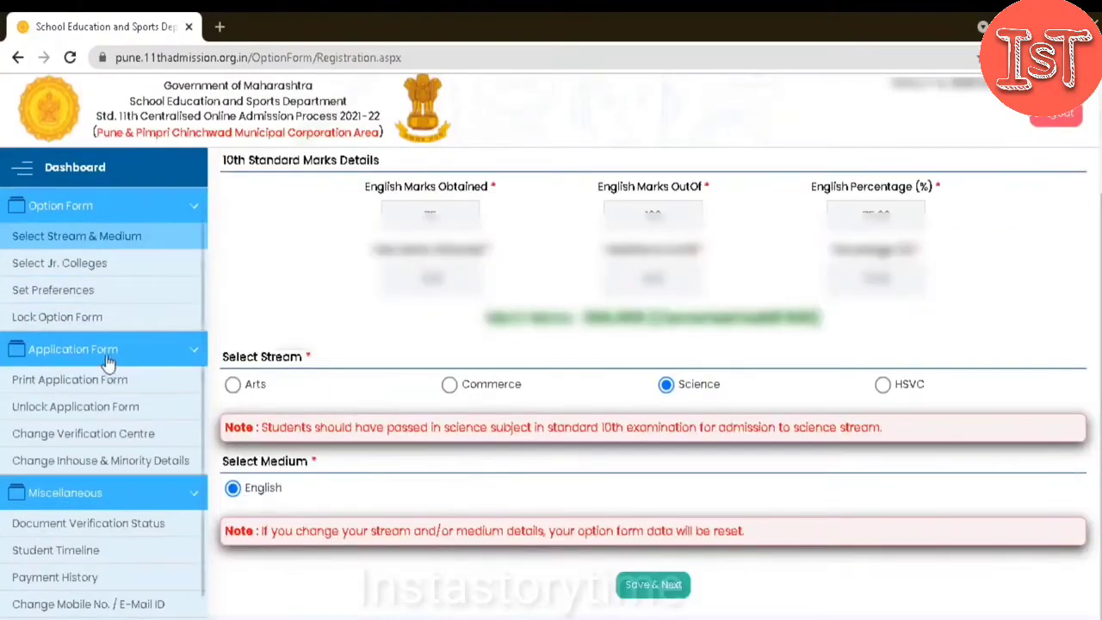
left_click(84, 263)
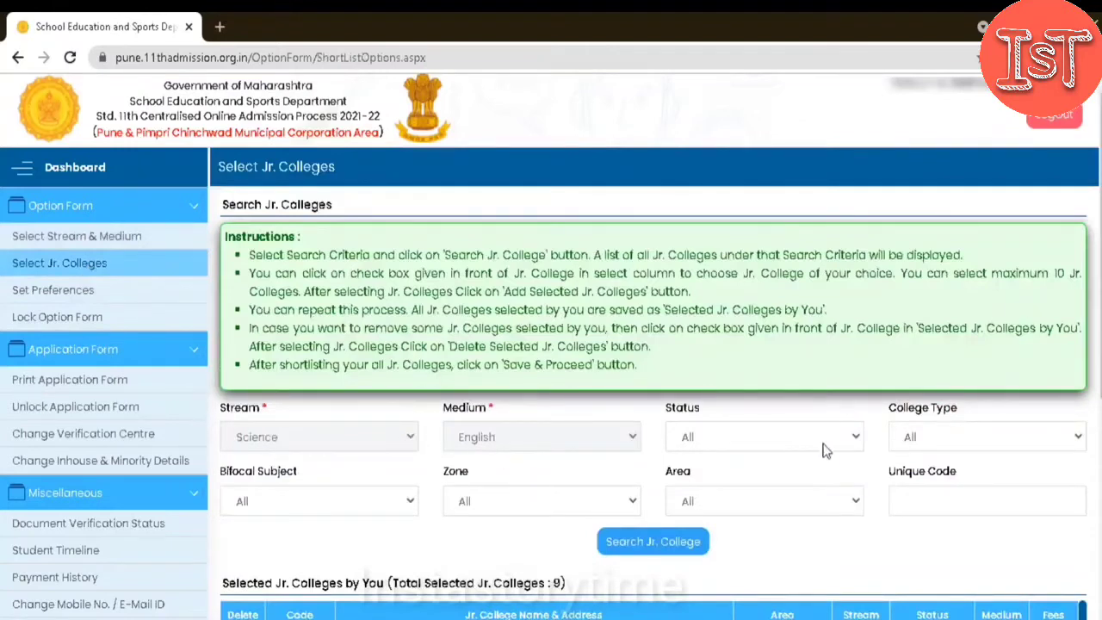
left_click(784, 452)
left_click(783, 449)
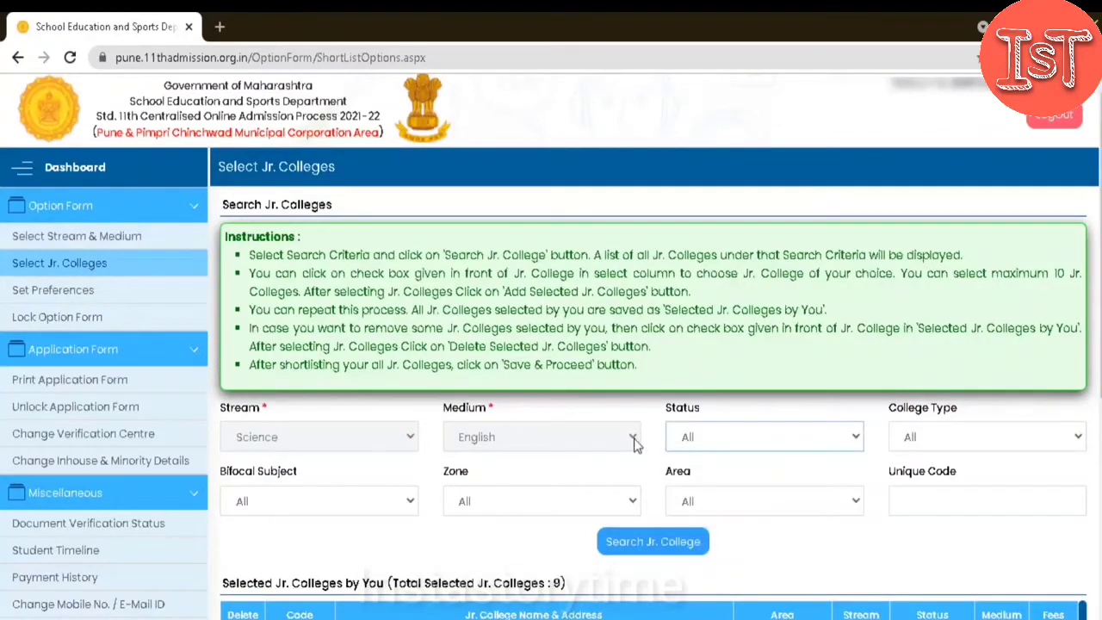
left_click(729, 439)
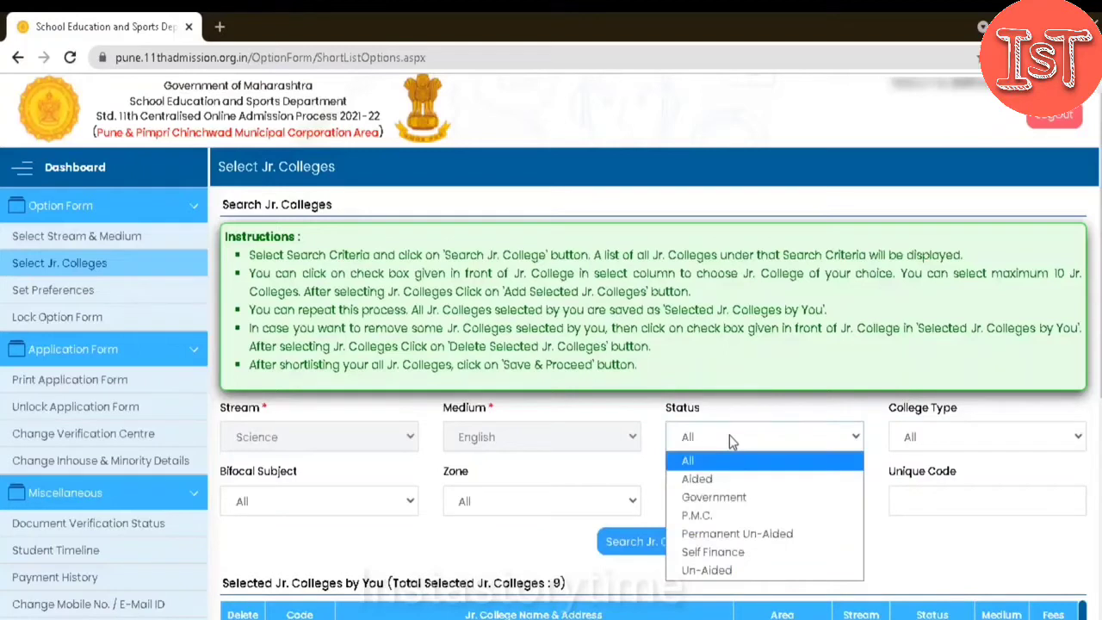
Step: Search with Computer Science as bifocal subject, leaving status and type unchanged, and view the 9-college shortlist
left_click(729, 436)
left_click(938, 447)
left_click(937, 447)
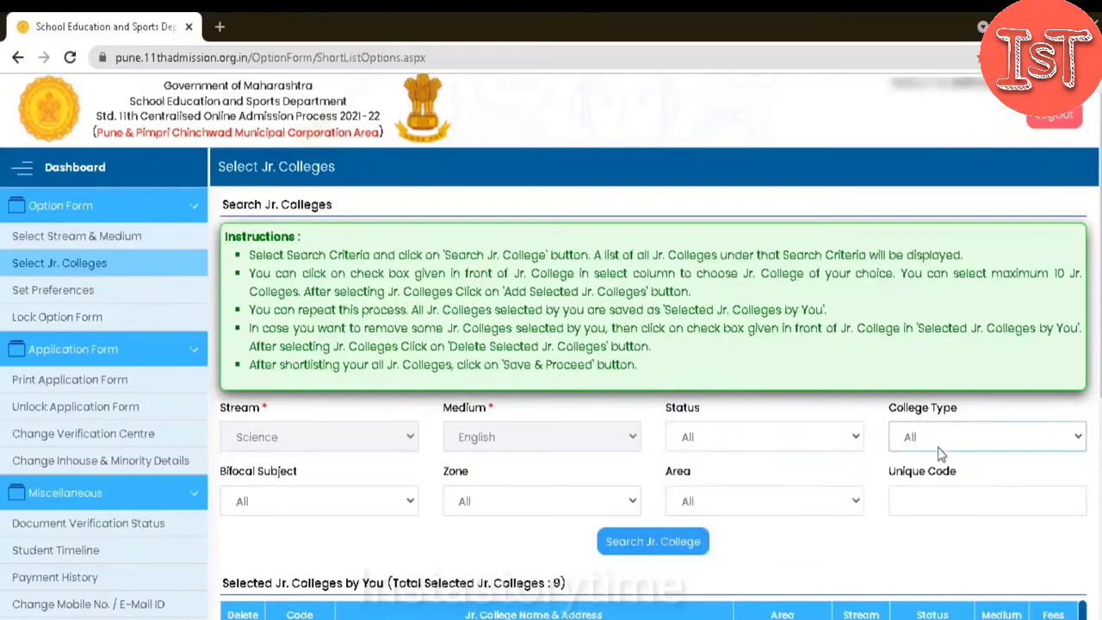
left_click(404, 503)
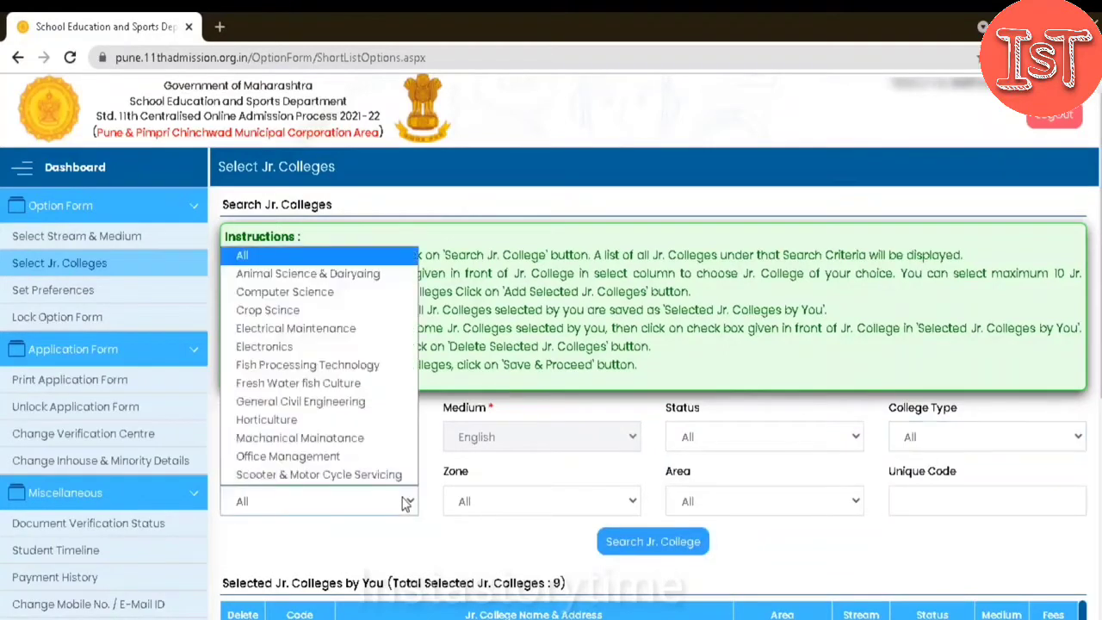
left_click(337, 293)
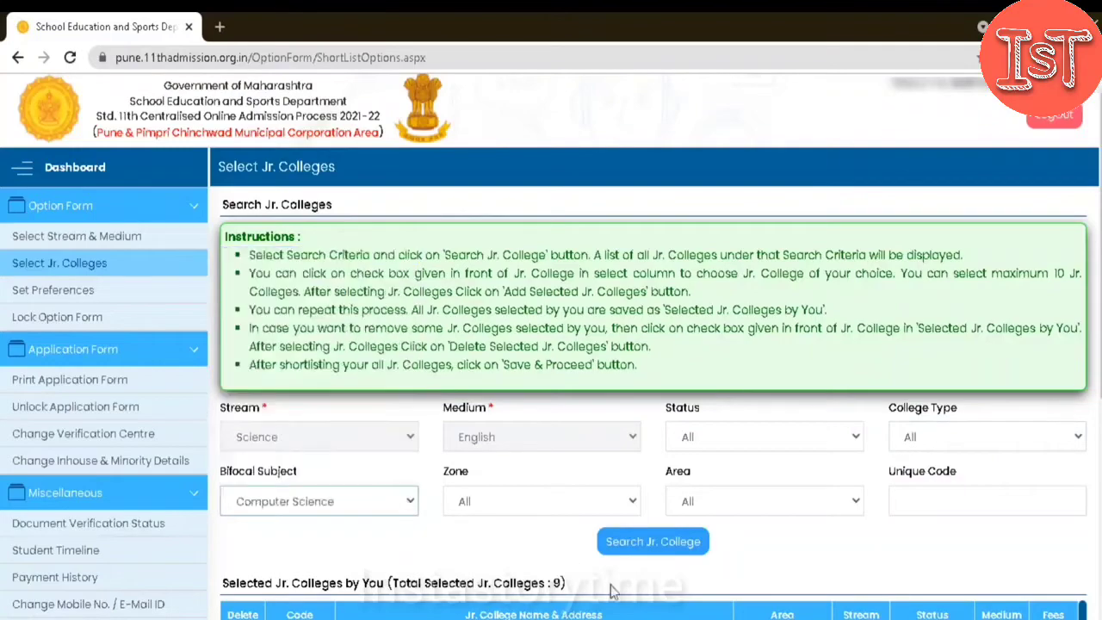
left_click(670, 545)
scroll(668, 533, "down", 4)
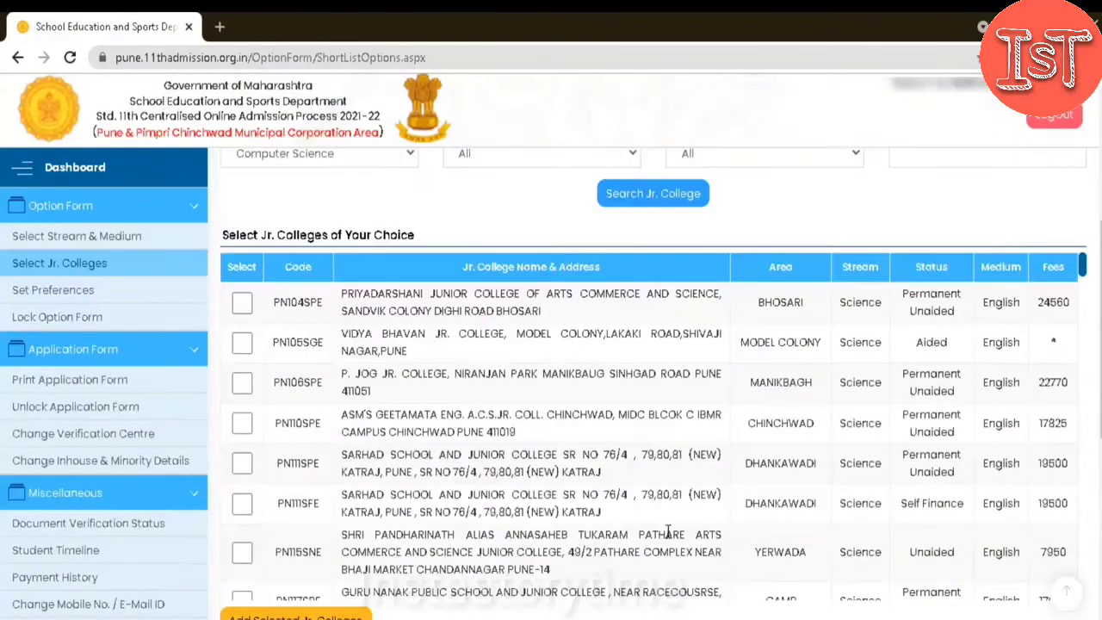
scroll(668, 534, "down", 12)
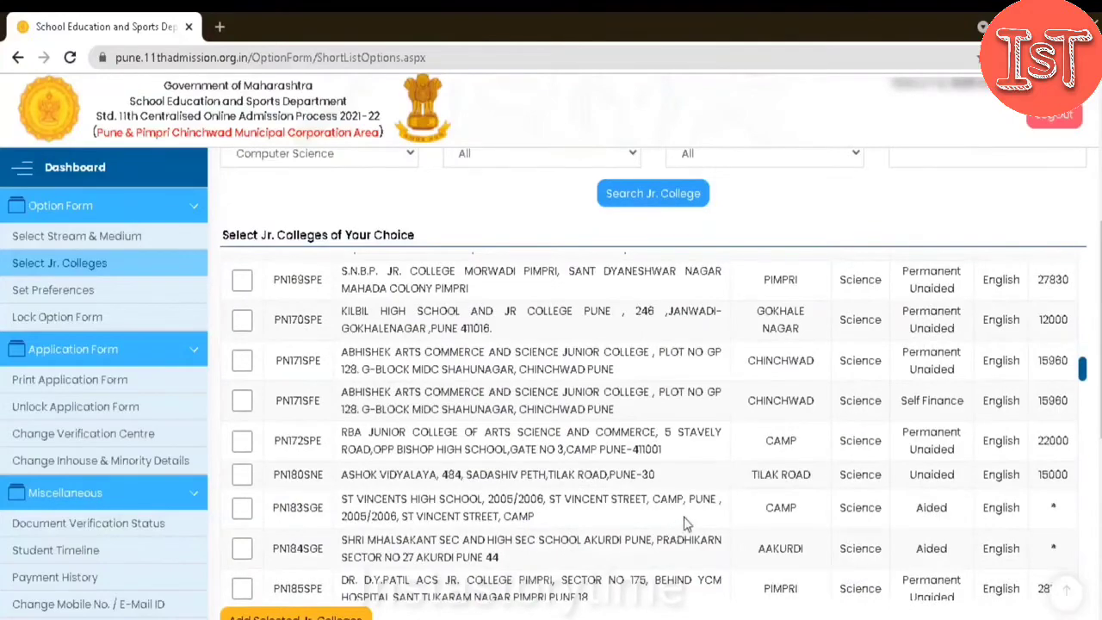
scroll(953, 433, "down", 6)
scroll(654, 387, "down", 5)
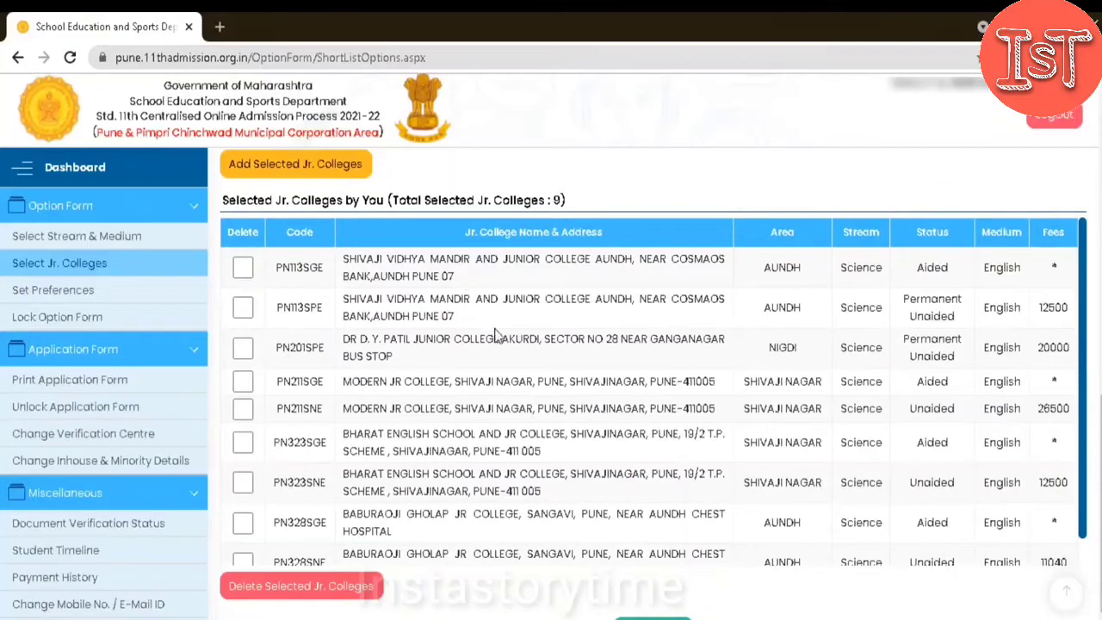
Step: Delete PN113SPE, PN201SPE, PN211SNE, PN323SNE and PN328SNE from the shortlist and confirm
left_click(244, 310)
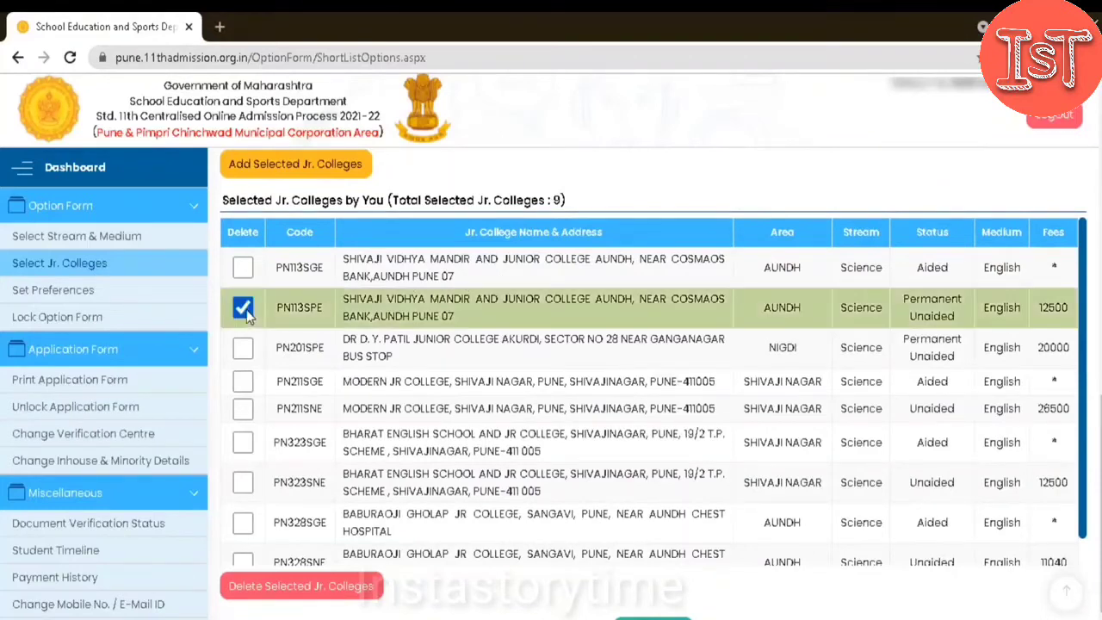
left_click(245, 348)
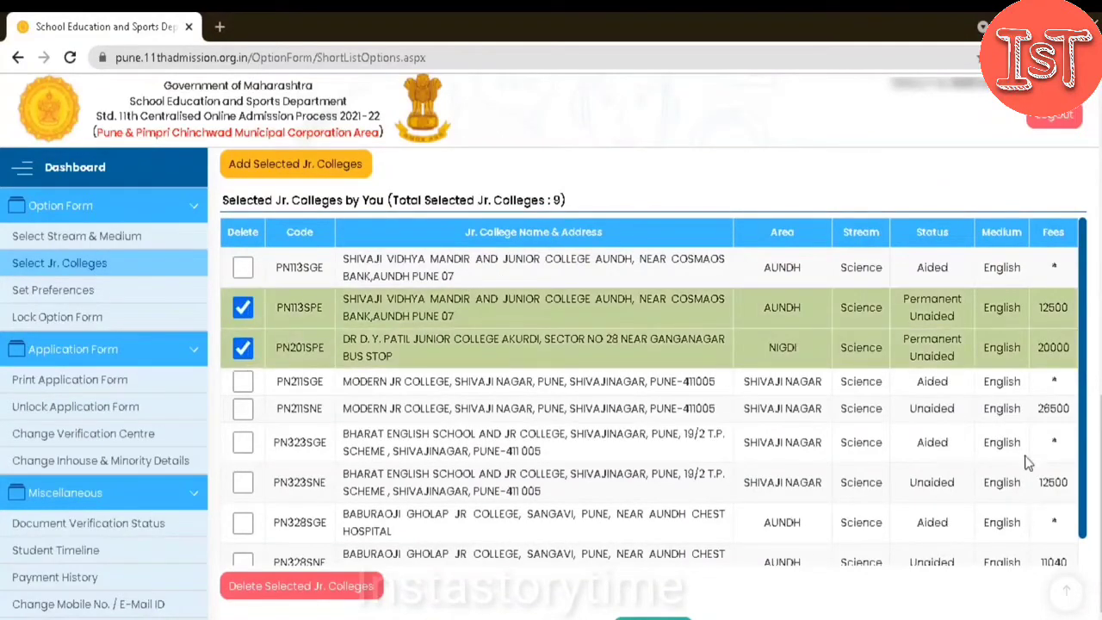
left_click(242, 410)
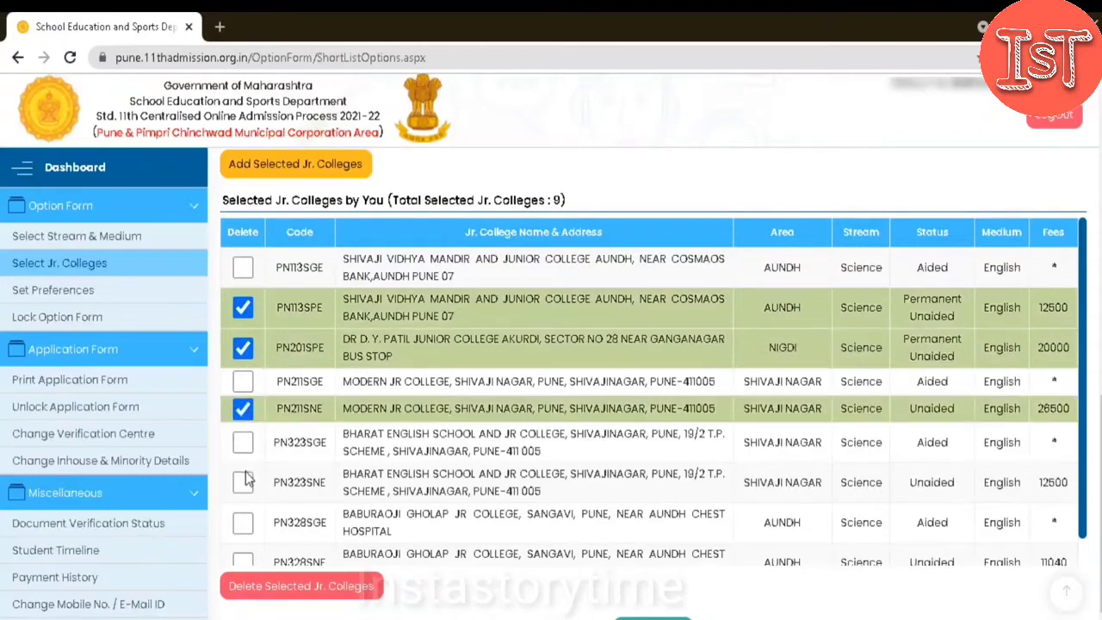
left_click(243, 482)
scroll(245, 486, "down", 1)
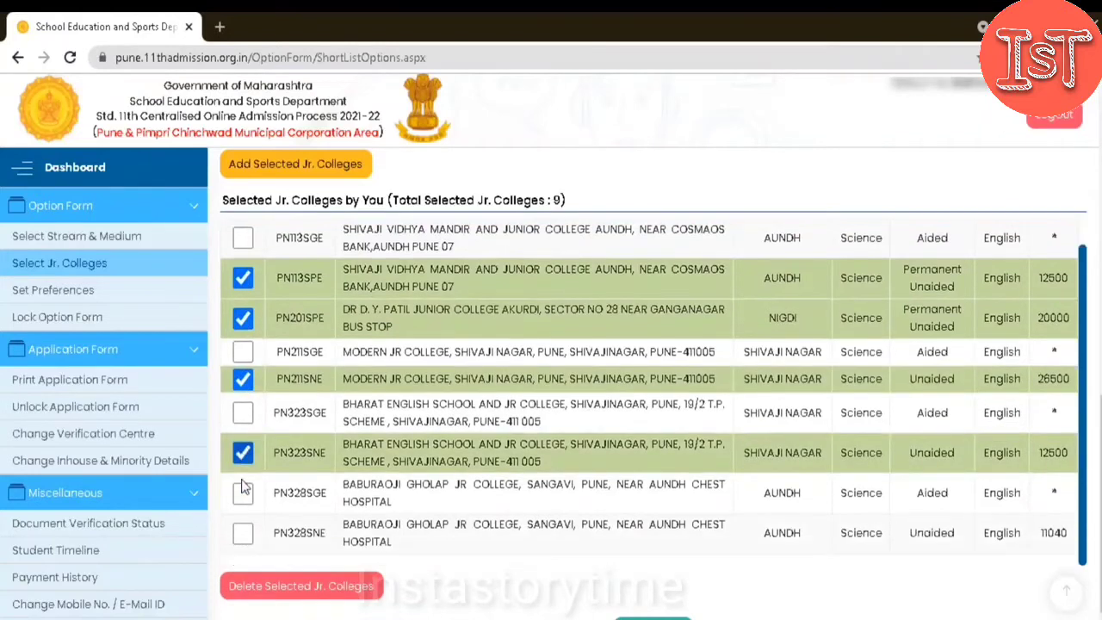
left_click(242, 534)
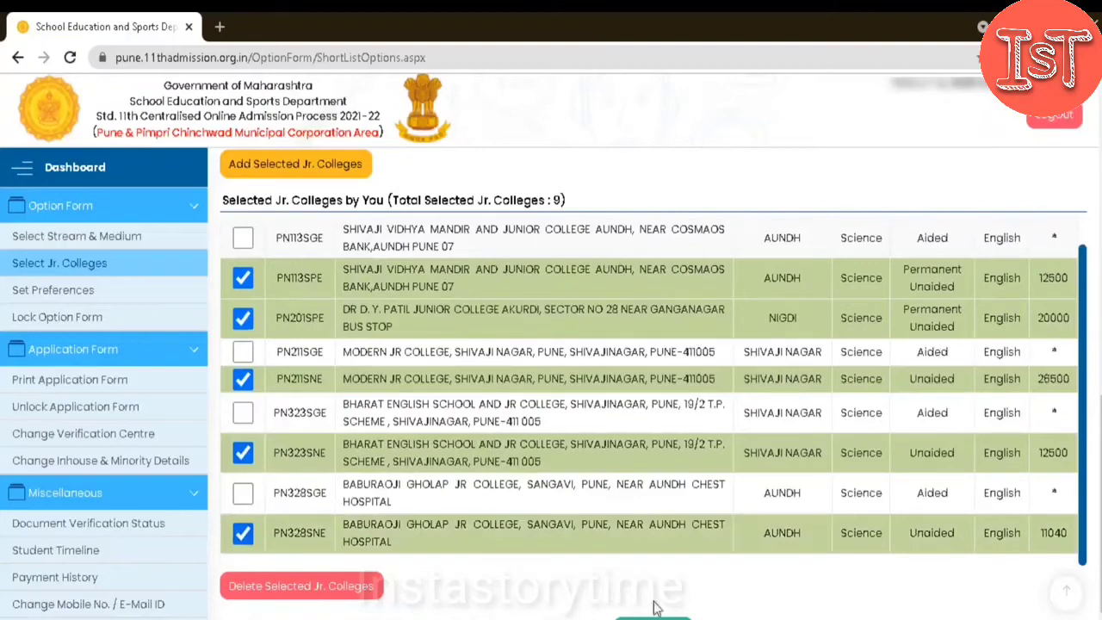
left_click(362, 585)
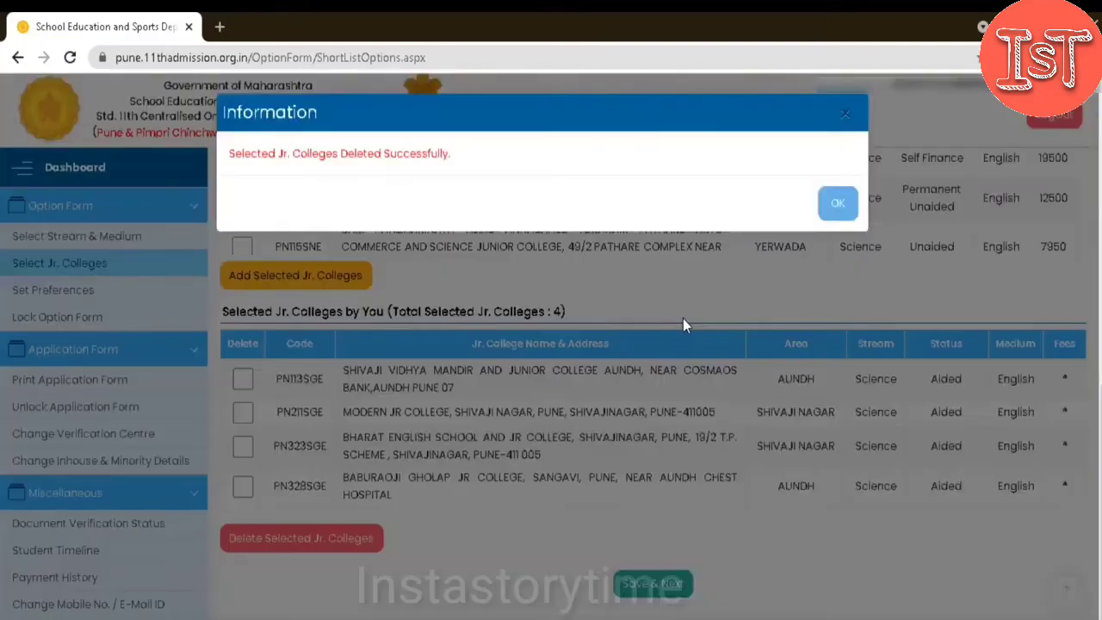
left_click(848, 203)
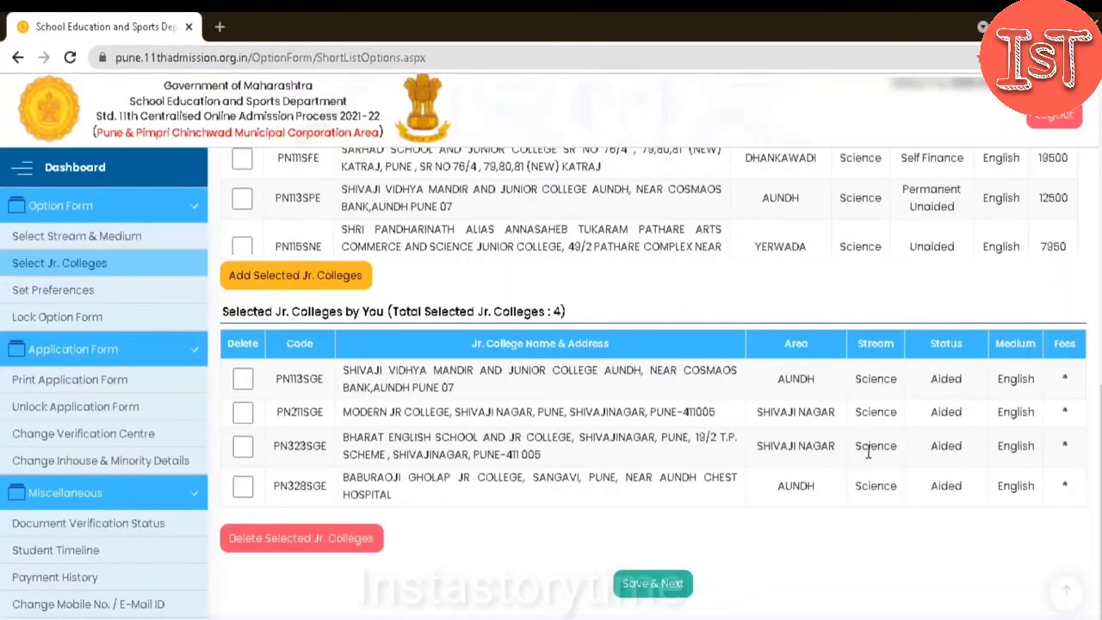
scroll(868, 453, "up", 5)
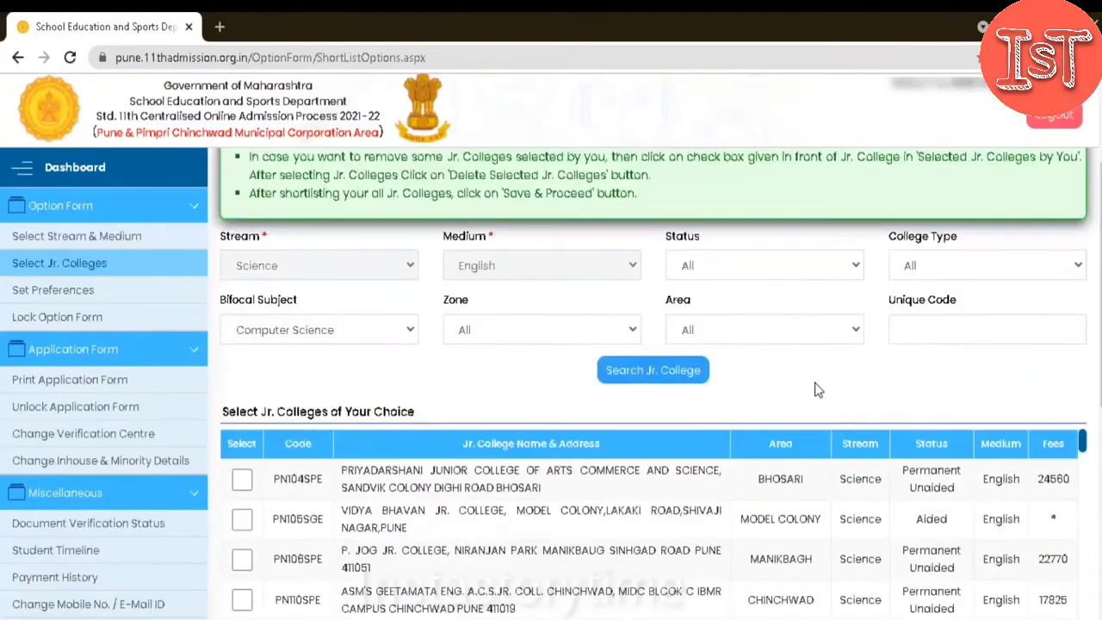
Step: Filter the Computer Science search to Un-Aided status and look through the results
left_click(775, 271)
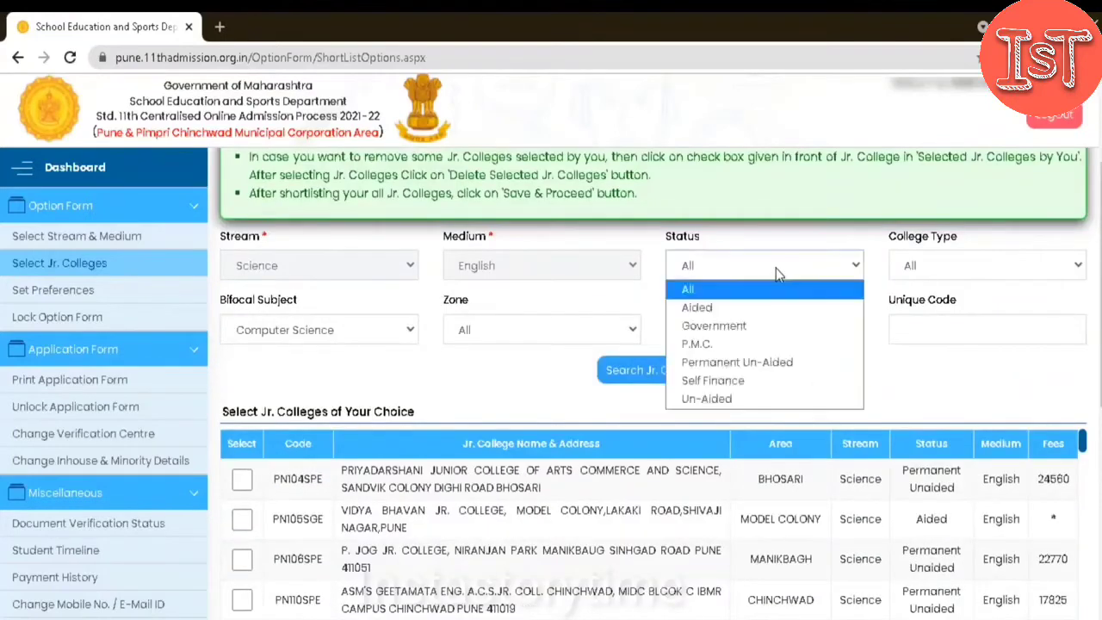
left_click(750, 400)
left_click(682, 374)
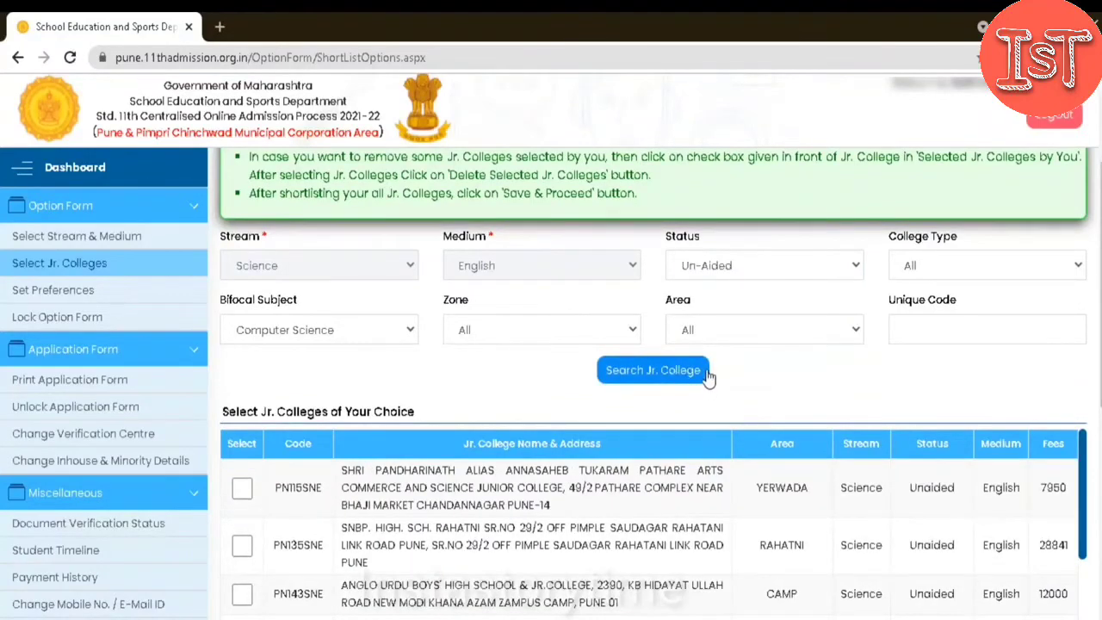
scroll(621, 347, "down", 2)
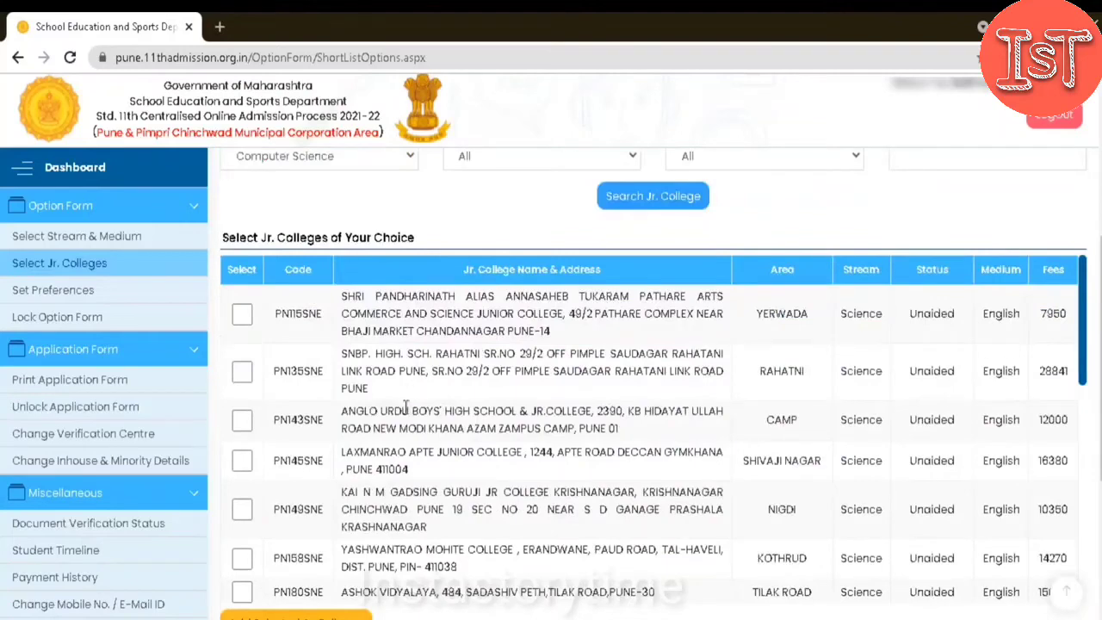
scroll(419, 442, "down", 1)
scroll(419, 442, "down", 5)
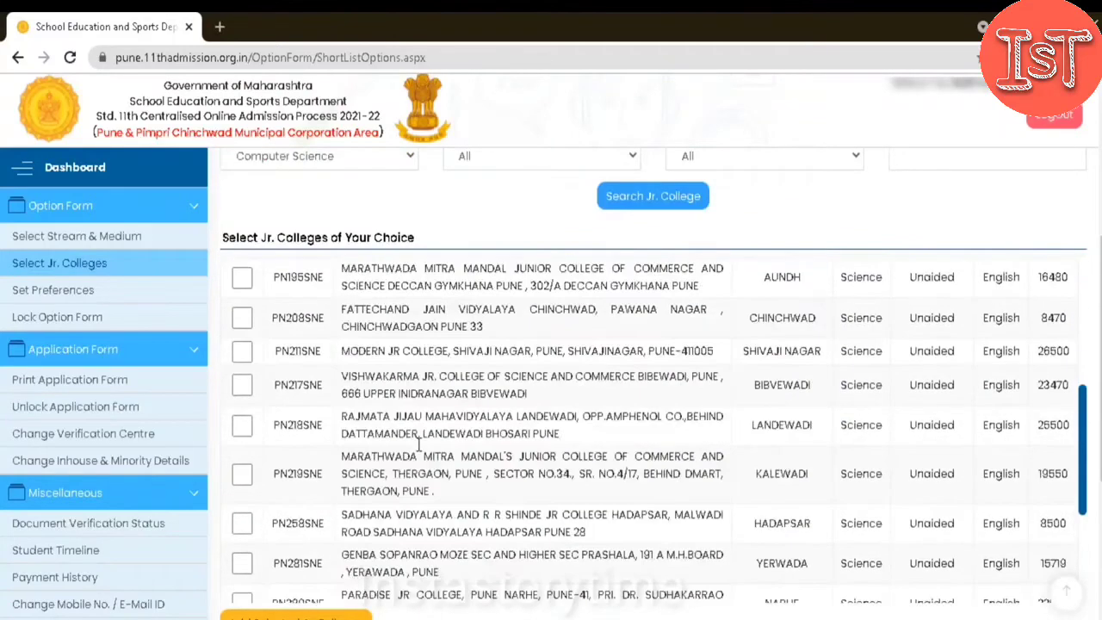
scroll(419, 442, "down", 1)
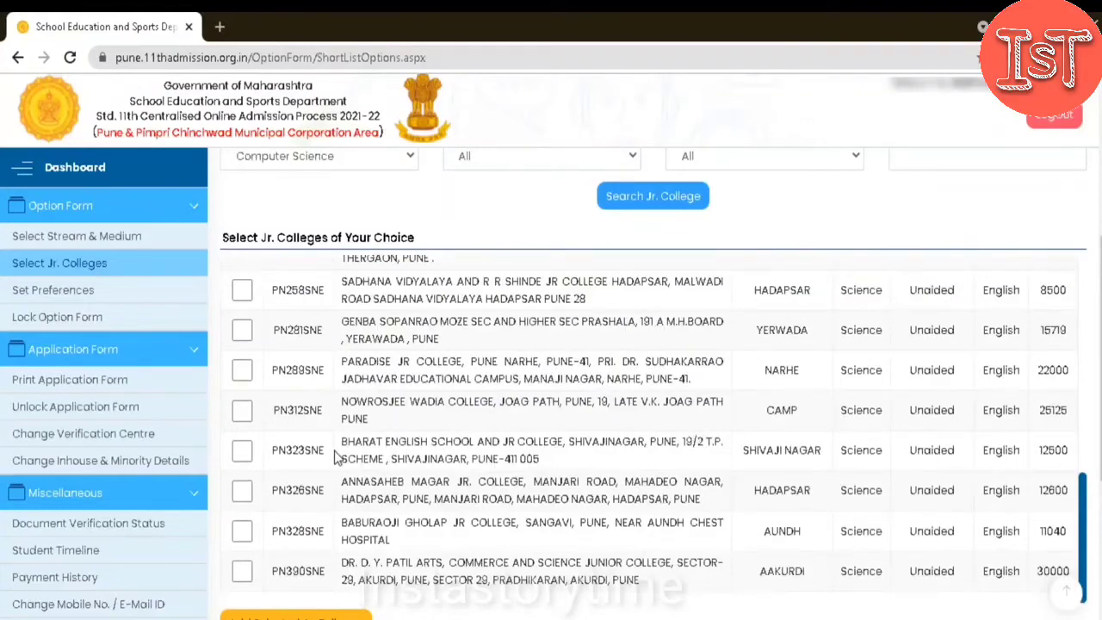
Step: Re-run the search to refresh the Un-Aided list starting from PN115SNE
scroll(334, 458, "up", 2)
scroll(469, 205, "up", 1)
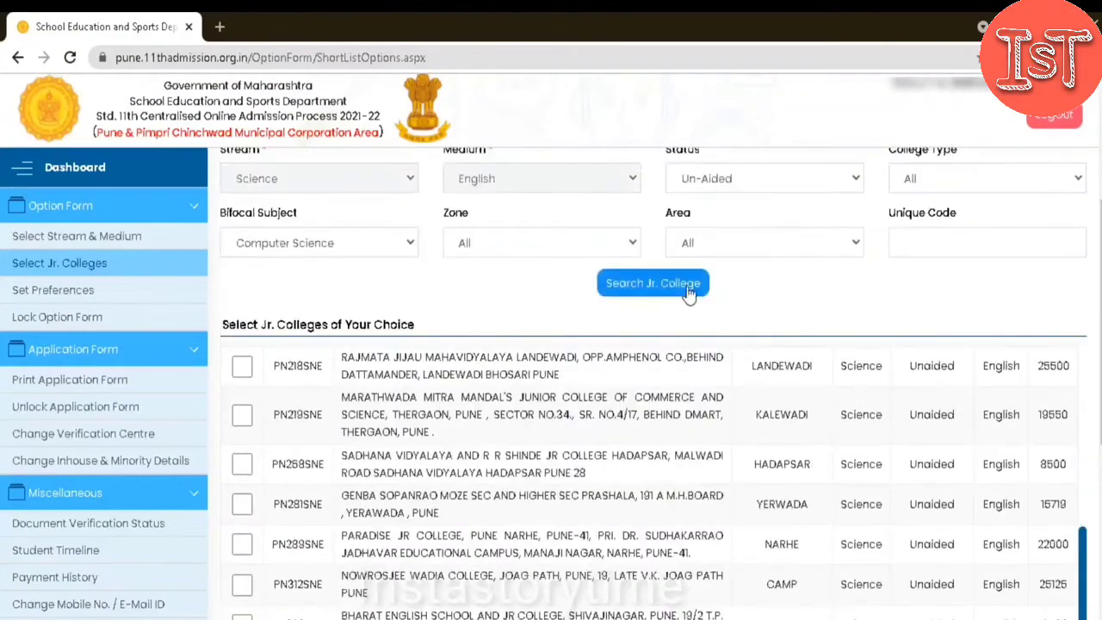
left_click(653, 284)
scroll(935, 243, "up", 1)
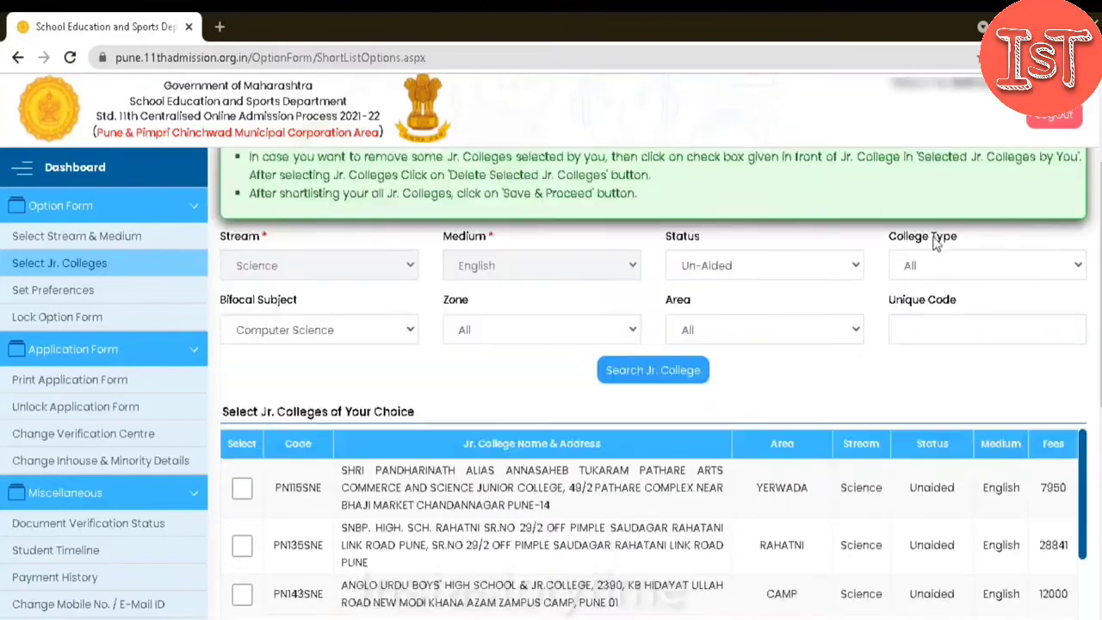
scroll(637, 361, "down", 3)
scroll(477, 405, "down", 1)
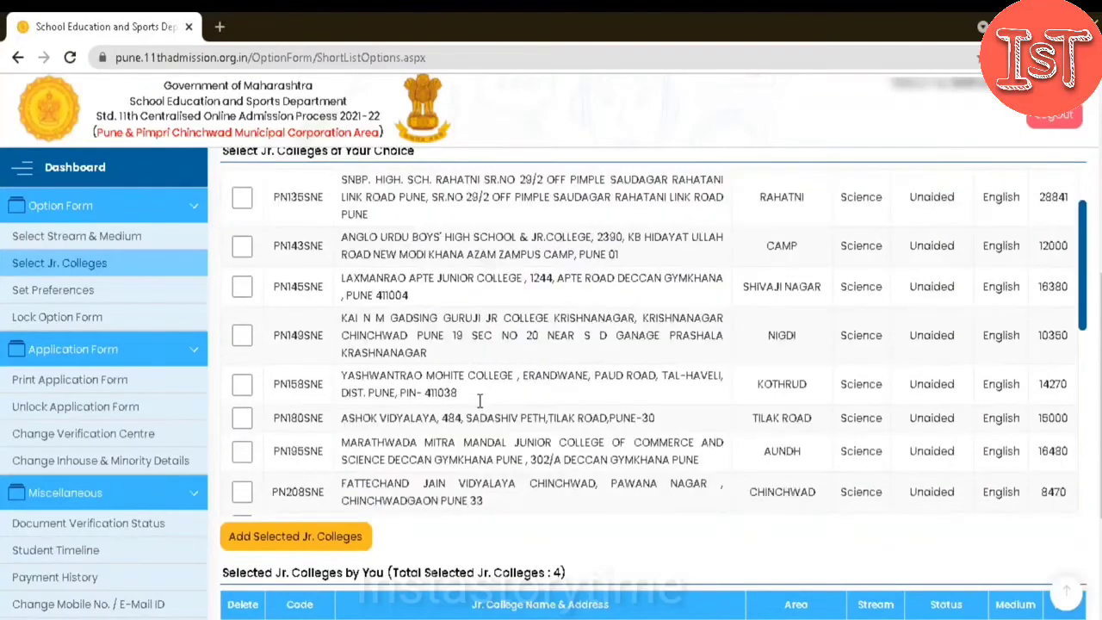
scroll(480, 400, "down", 1)
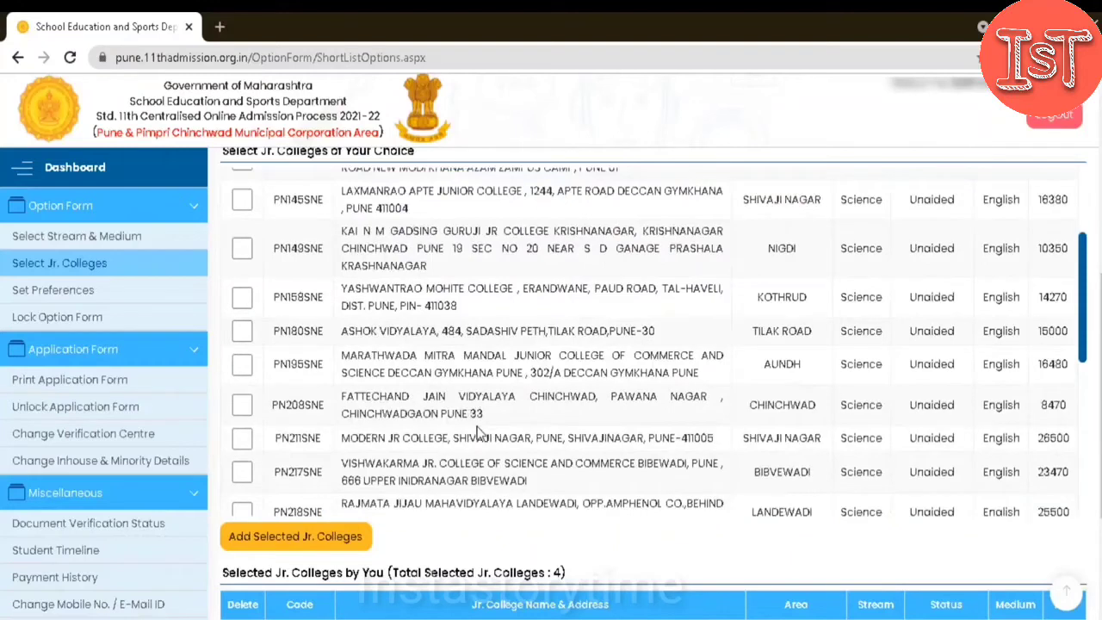
Step: Tick PN211SNE Modern Jr College and PN323SNE Bharat English School, then add them to the shortlist
left_click(242, 439)
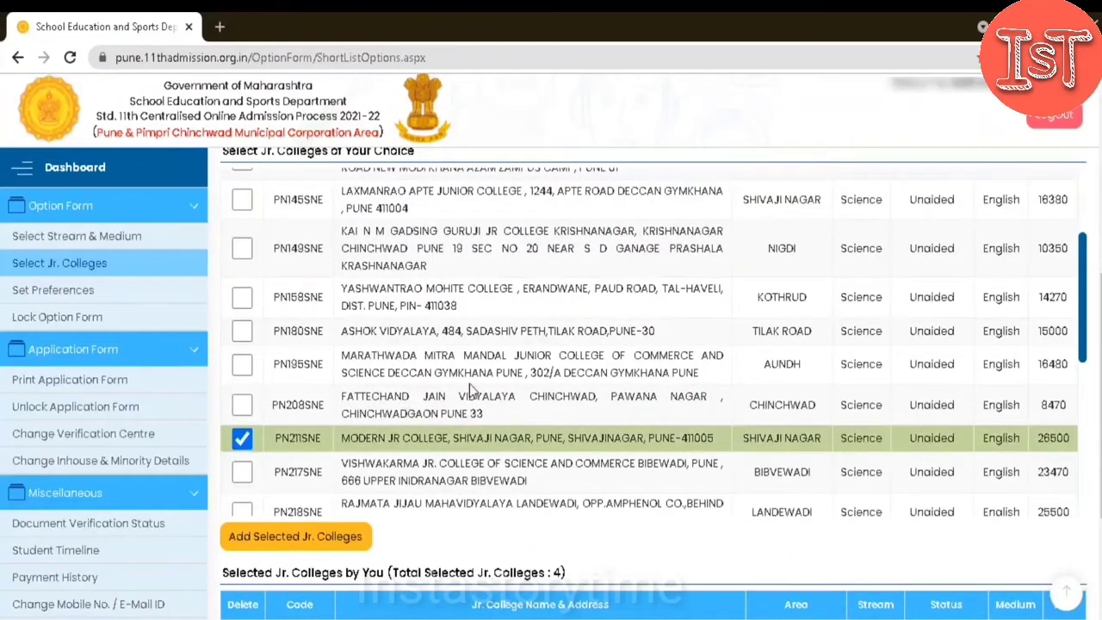
scroll(474, 382, "down", 1)
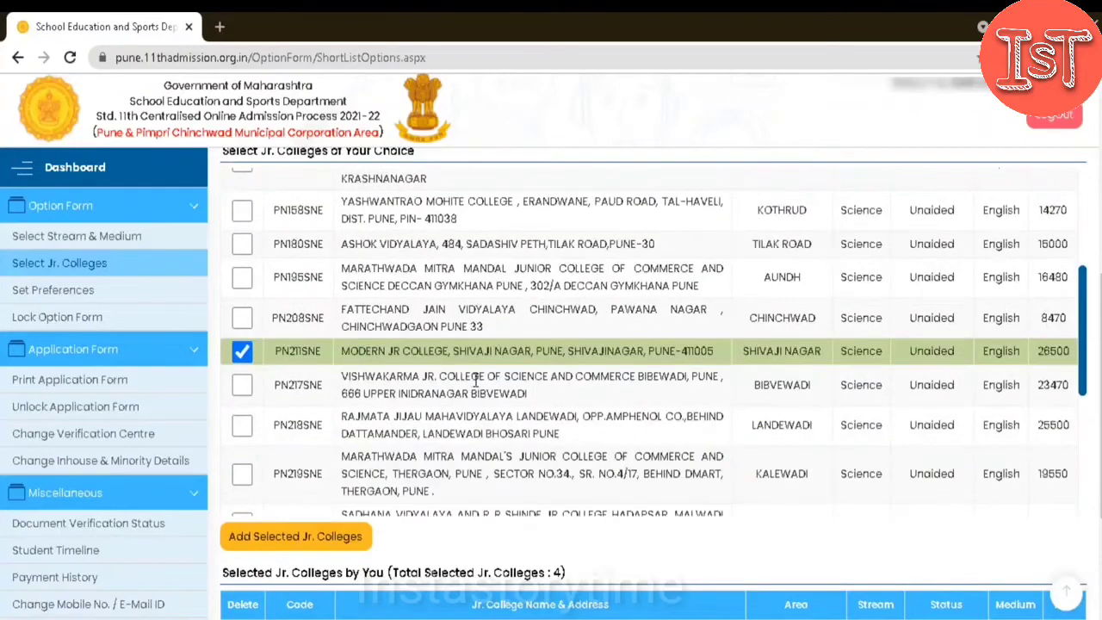
scroll(476, 380, "down", 1)
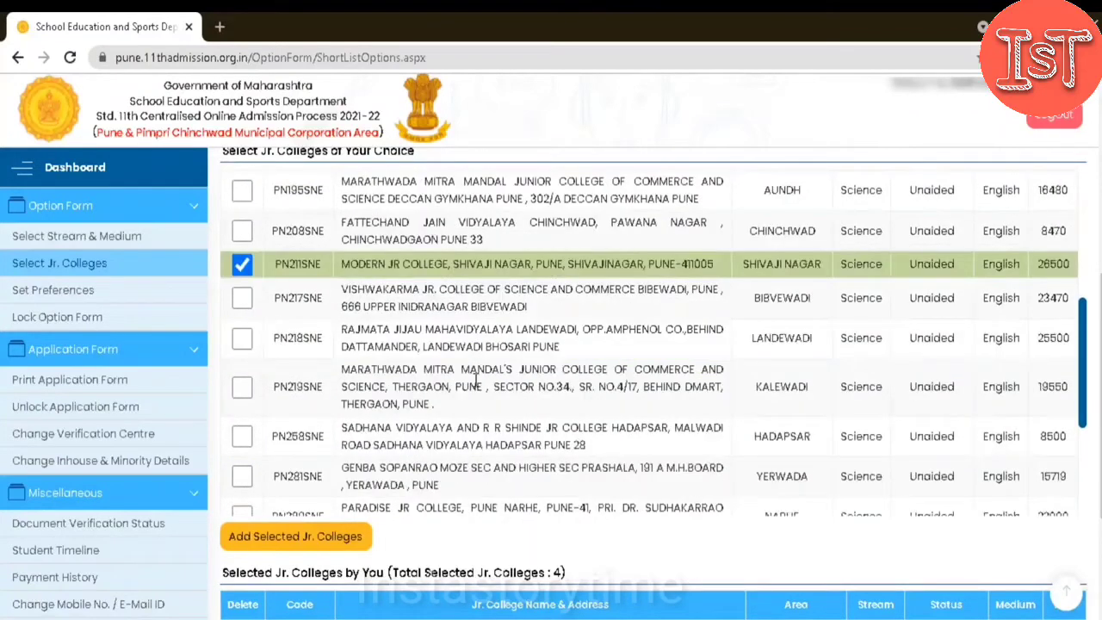
scroll(476, 380, "down", 1)
scroll(476, 380, "down", 1)
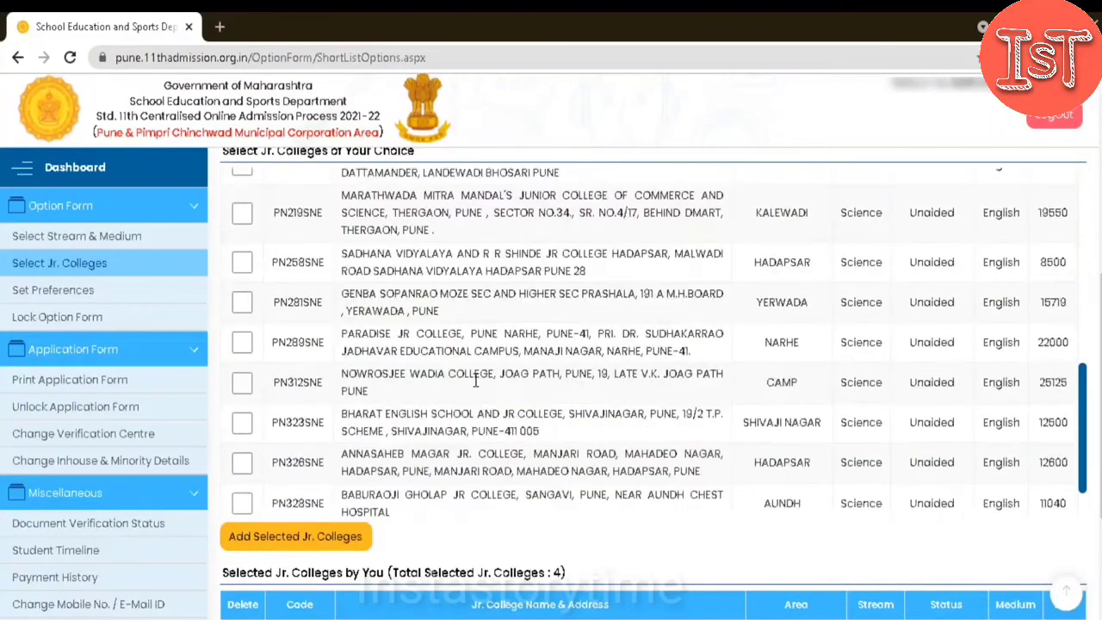
left_click(240, 424)
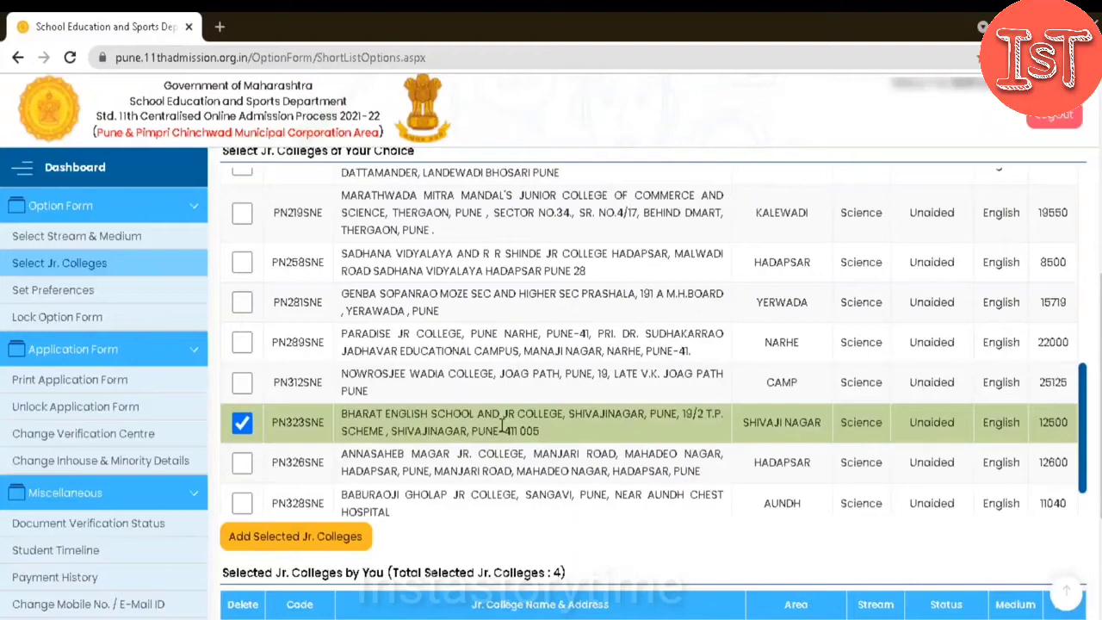
scroll(495, 403, "down", 1)
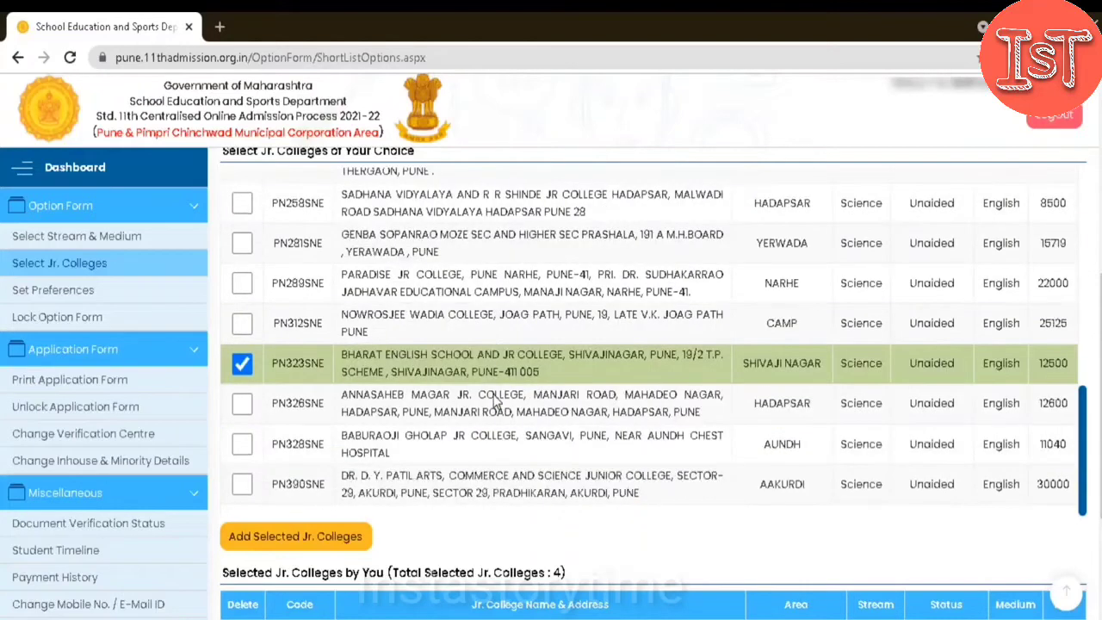
scroll(495, 403, "down", 1)
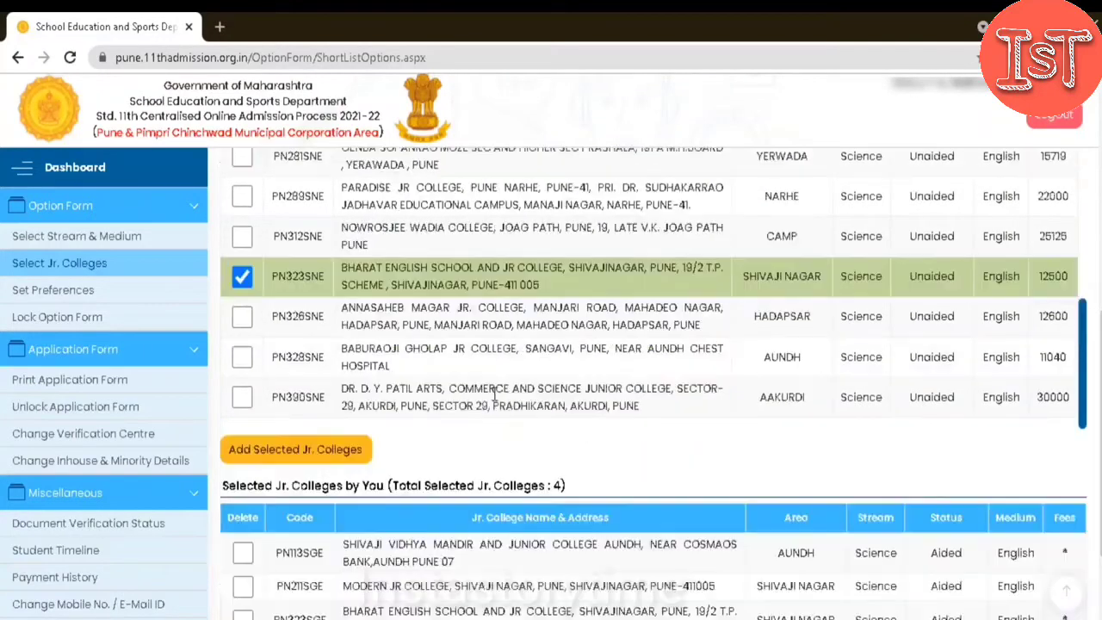
scroll(495, 394, "up", 1)
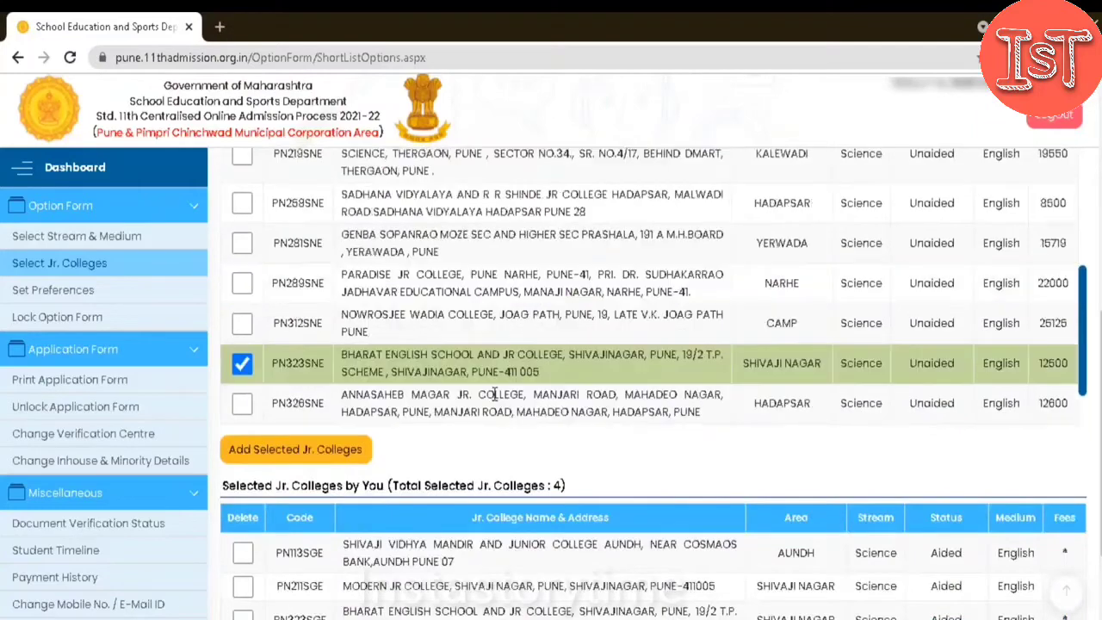
left_click(298, 452)
left_click(837, 203)
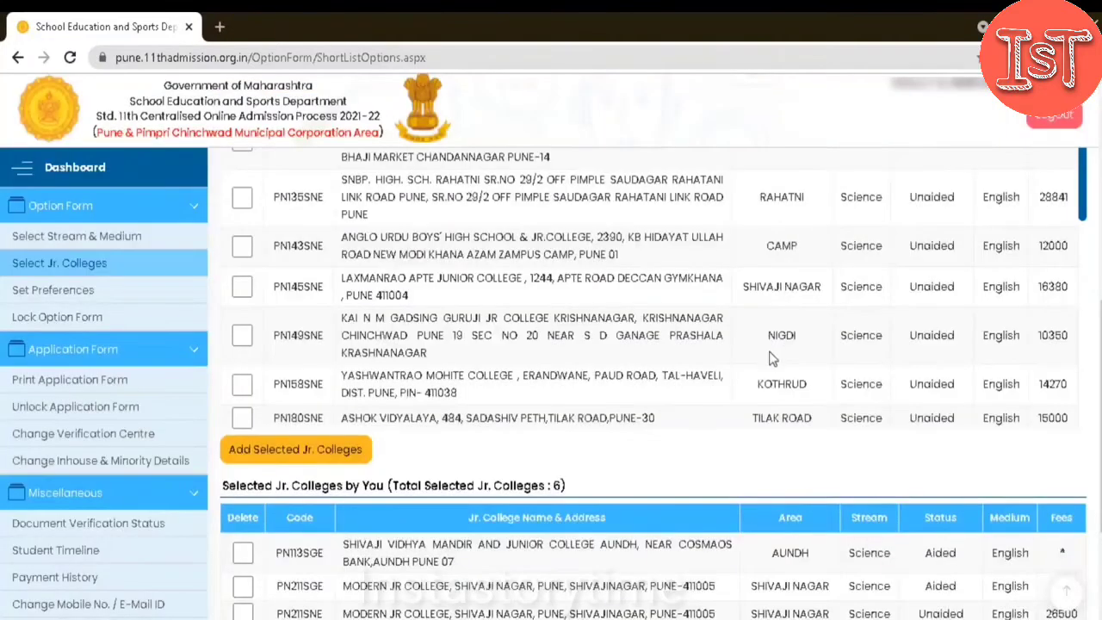
scroll(768, 360, "up", 4)
Step: Search for colleges with Permanent Un-Aided status
left_click(777, 267)
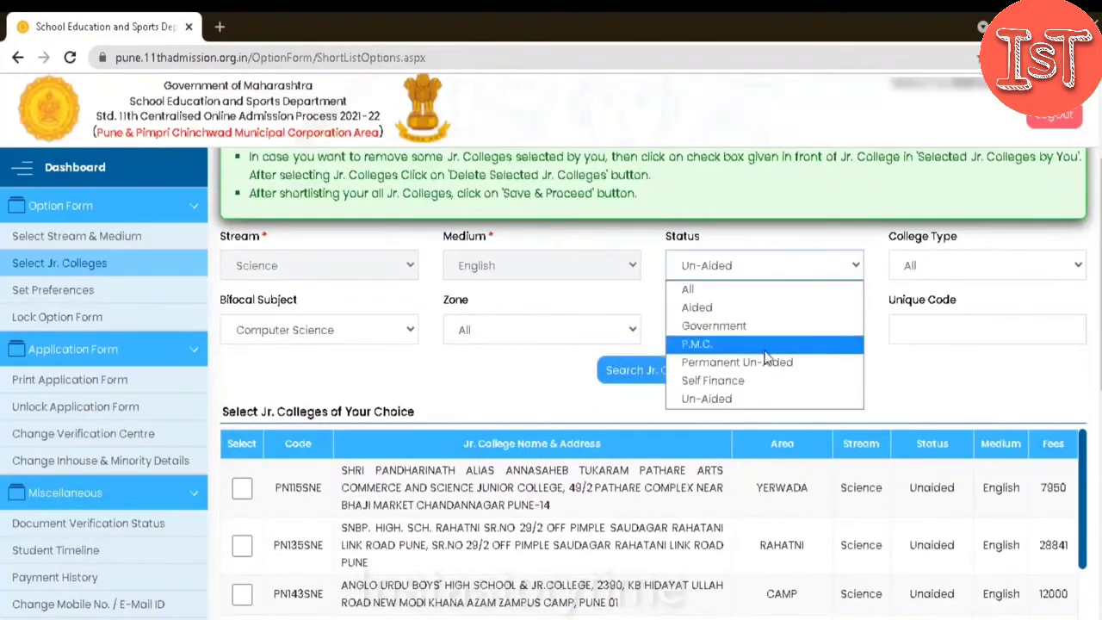
left_click(769, 363)
left_click(671, 372)
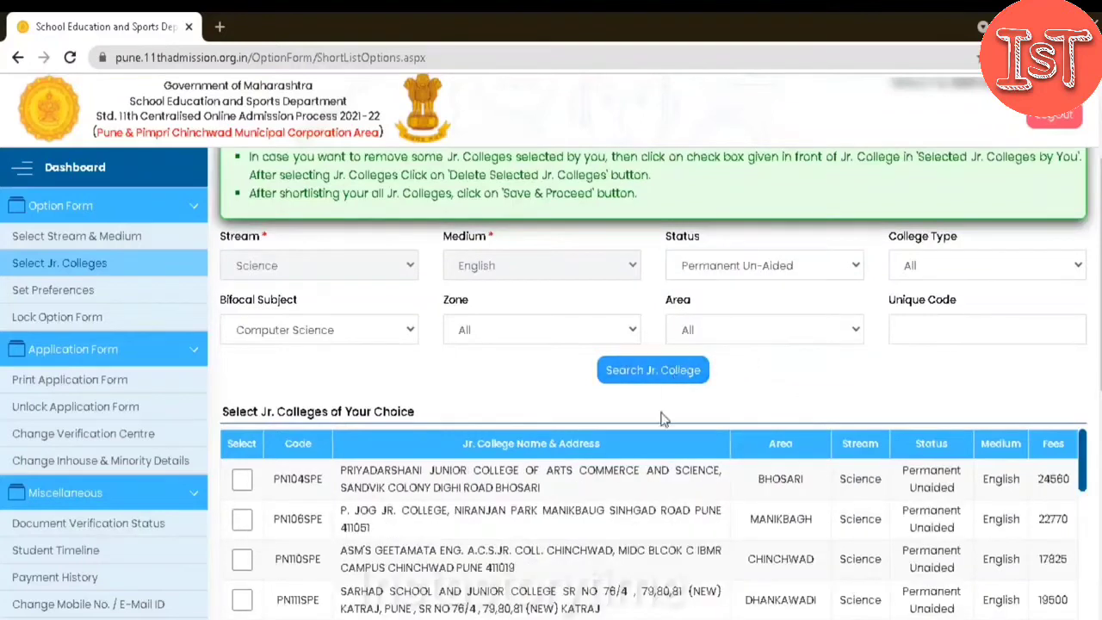
scroll(571, 509, "down", 1)
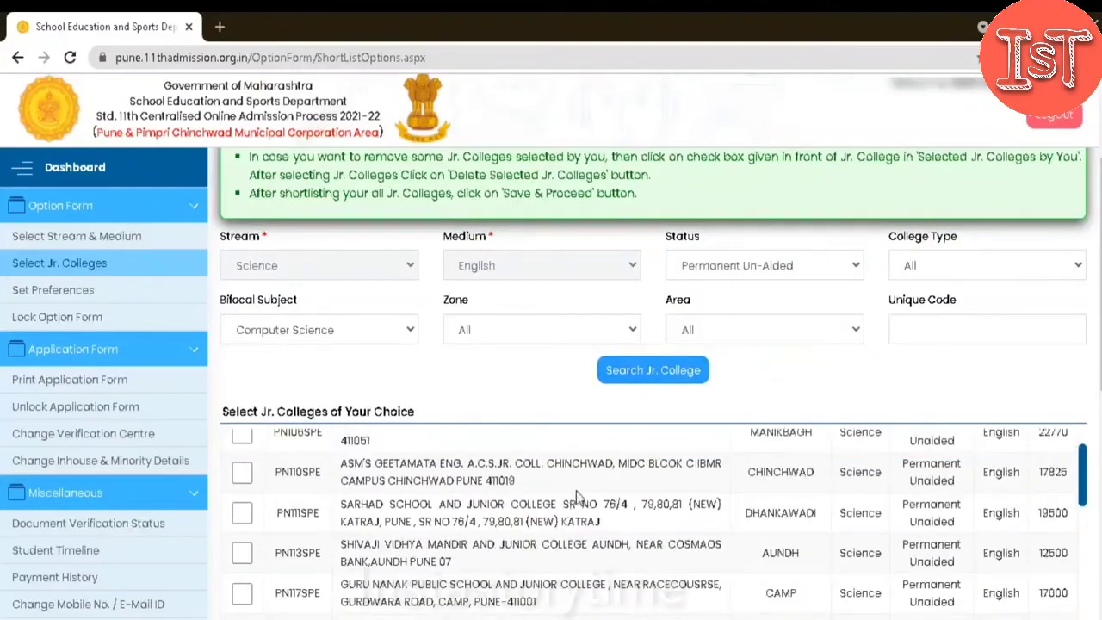
Step: Tick PN113SPE Shivaji Vidhya Mandir and PN201SPE Dr D. Y. Patil college for adding
left_click(242, 553)
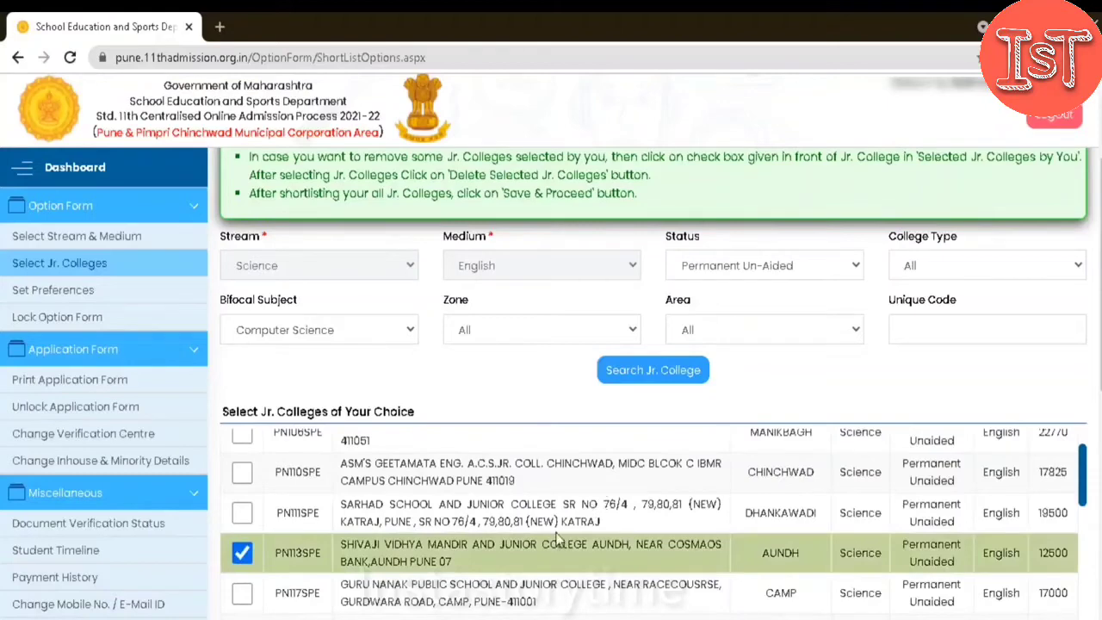
scroll(558, 537, "down", 2)
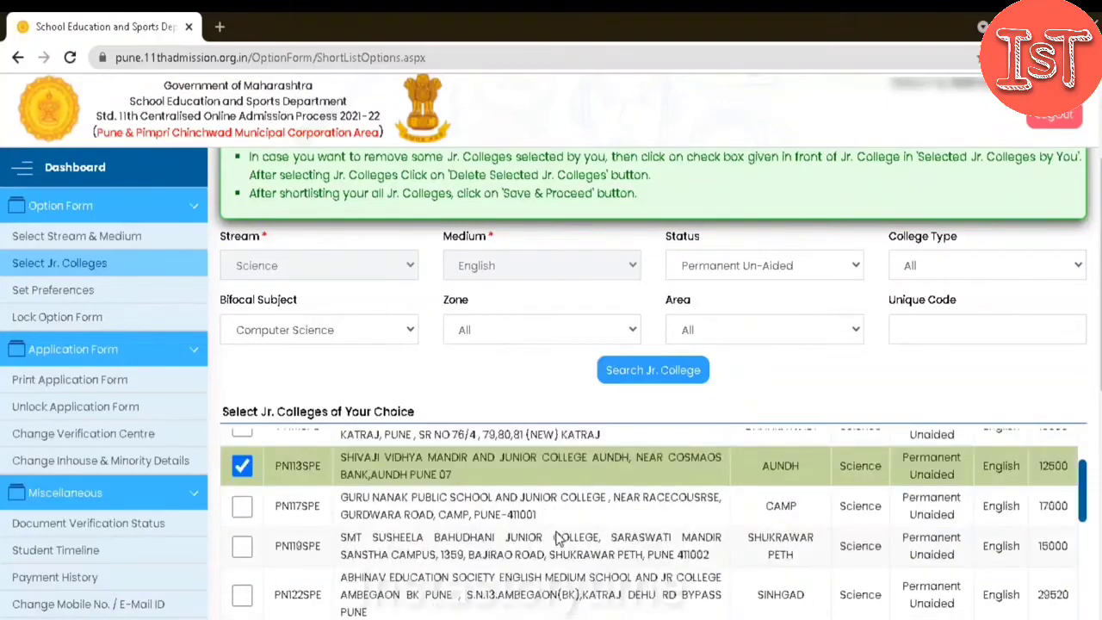
scroll(558, 538, "down", 2)
scroll(558, 537, "down", 2)
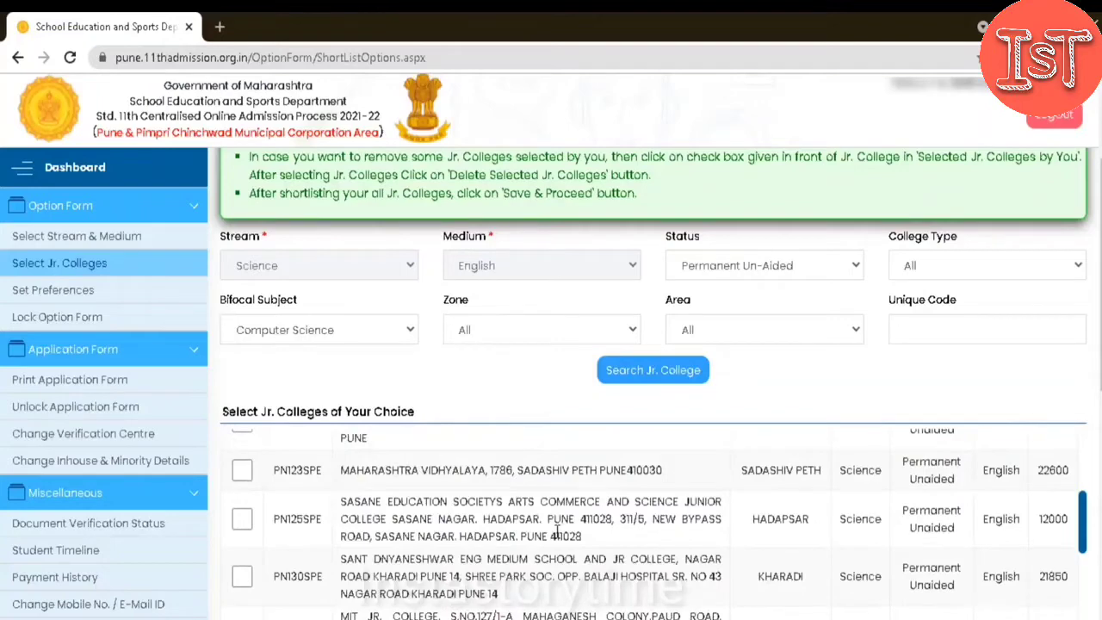
scroll(558, 532, "down", 2)
scroll(558, 532, "down", 4)
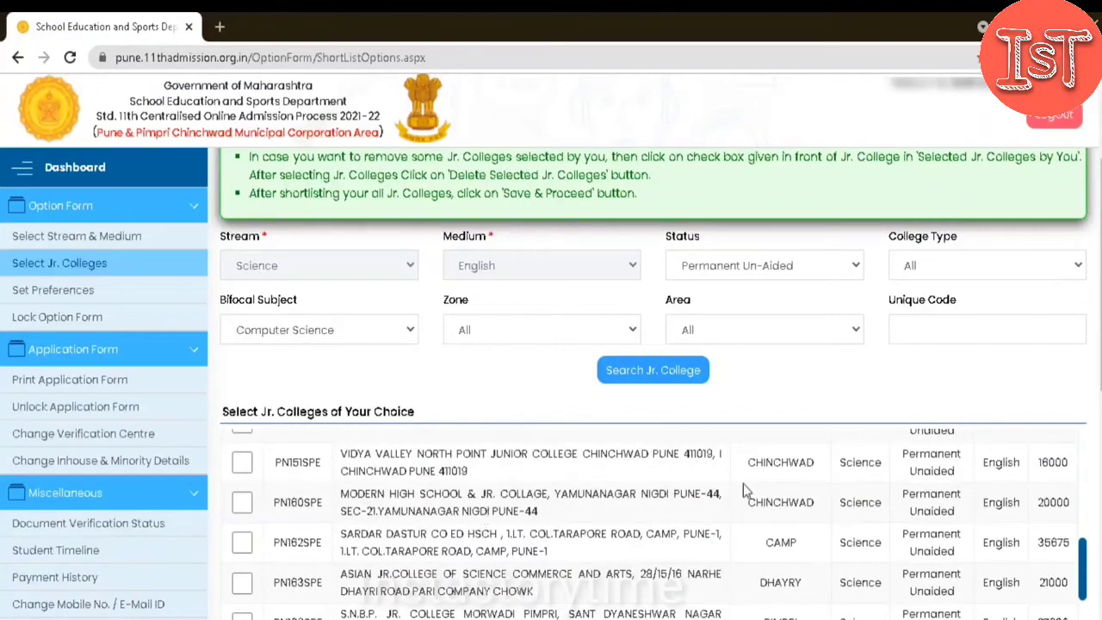
scroll(529, 434, "down", 2)
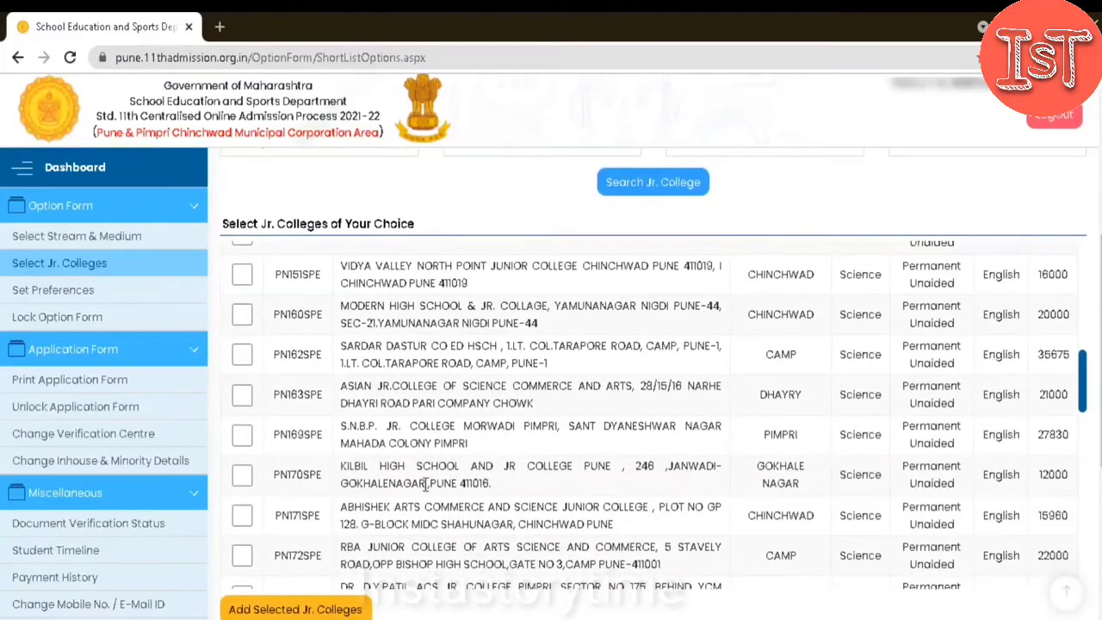
scroll(424, 485, "down", 1)
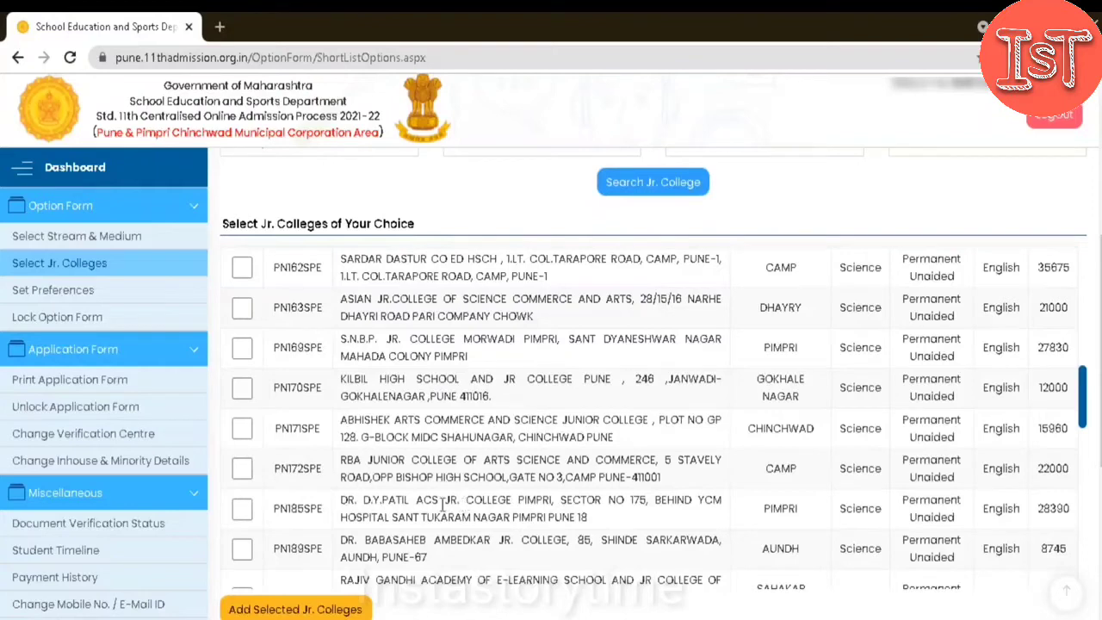
scroll(461, 497, "down", 1)
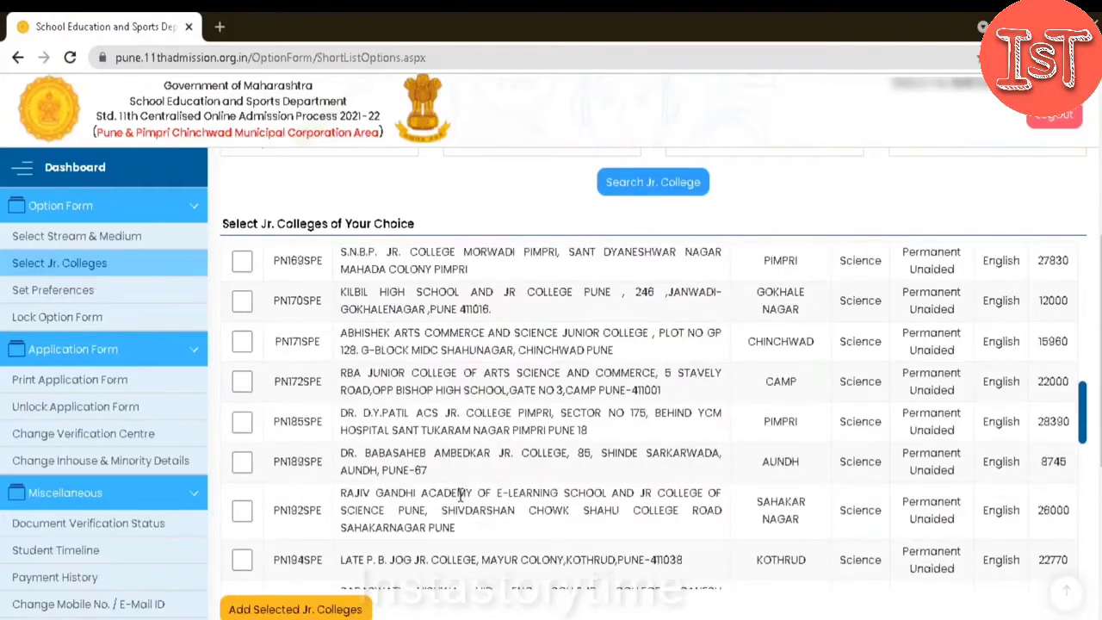
scroll(497, 482, "down", 1)
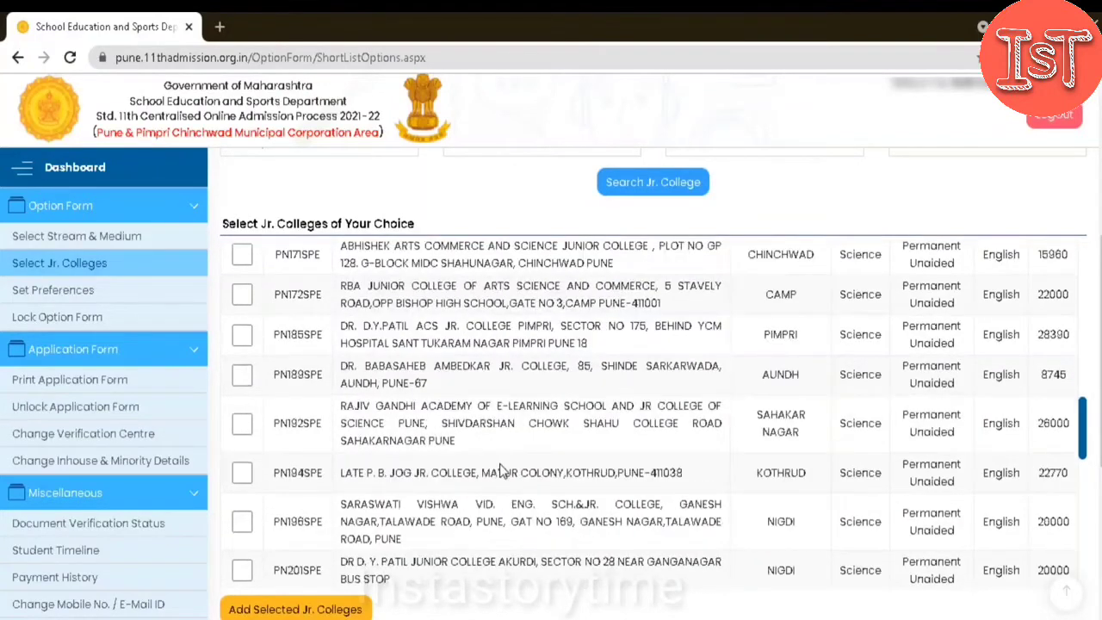
scroll(502, 470, "down", 1)
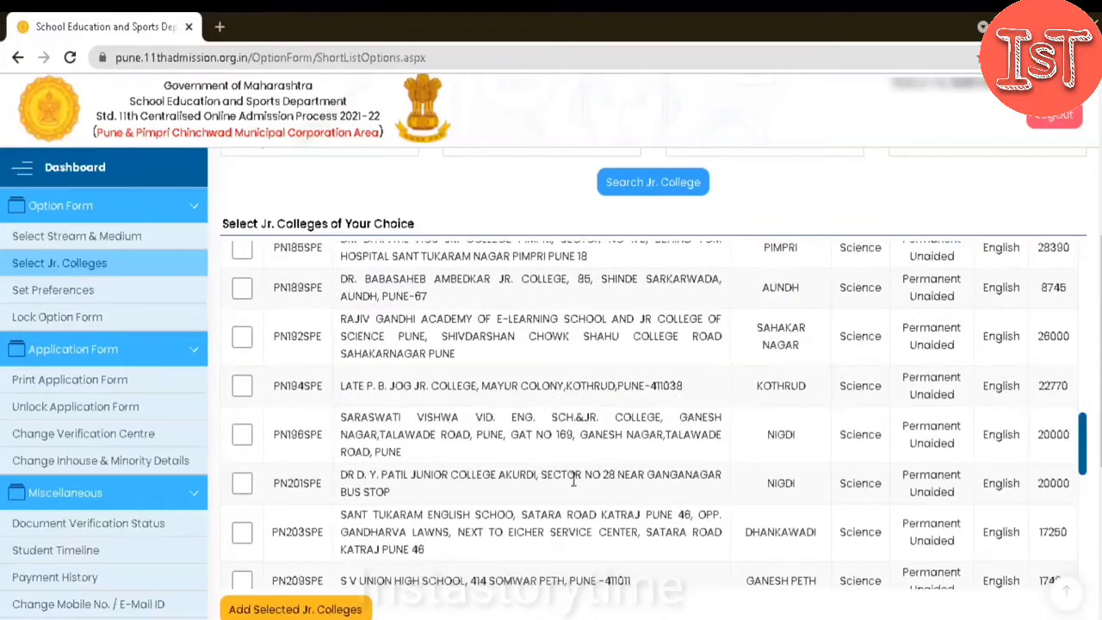
left_click(241, 483)
scroll(718, 482, "down", 1)
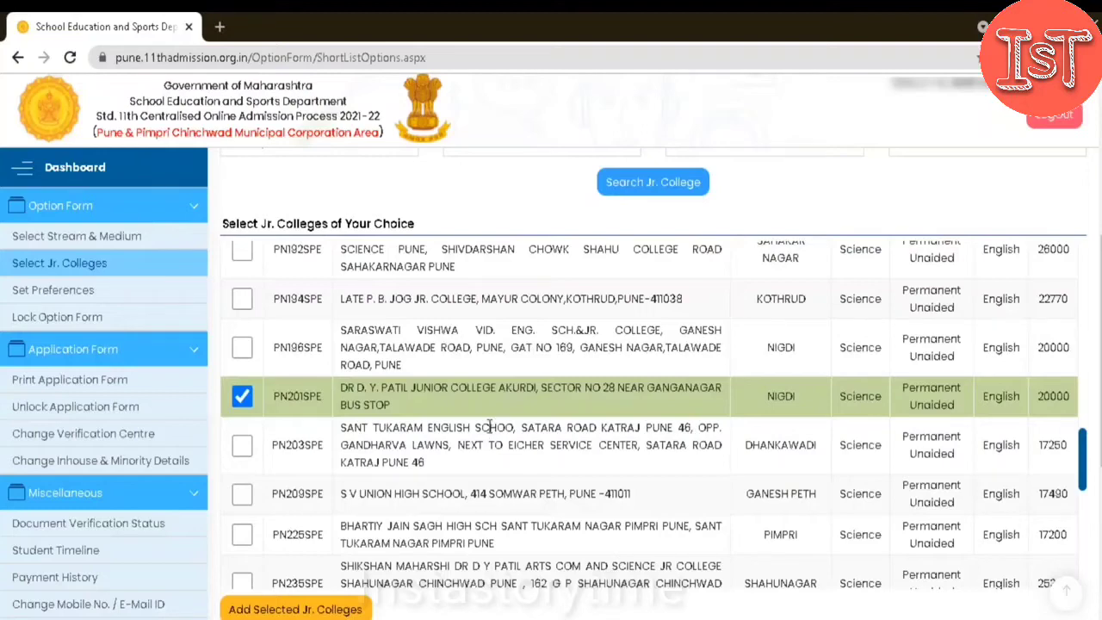
Step: Tick PN185SPE, the Pimpri D.Y. Patil college
scroll(395, 344, "up", 1)
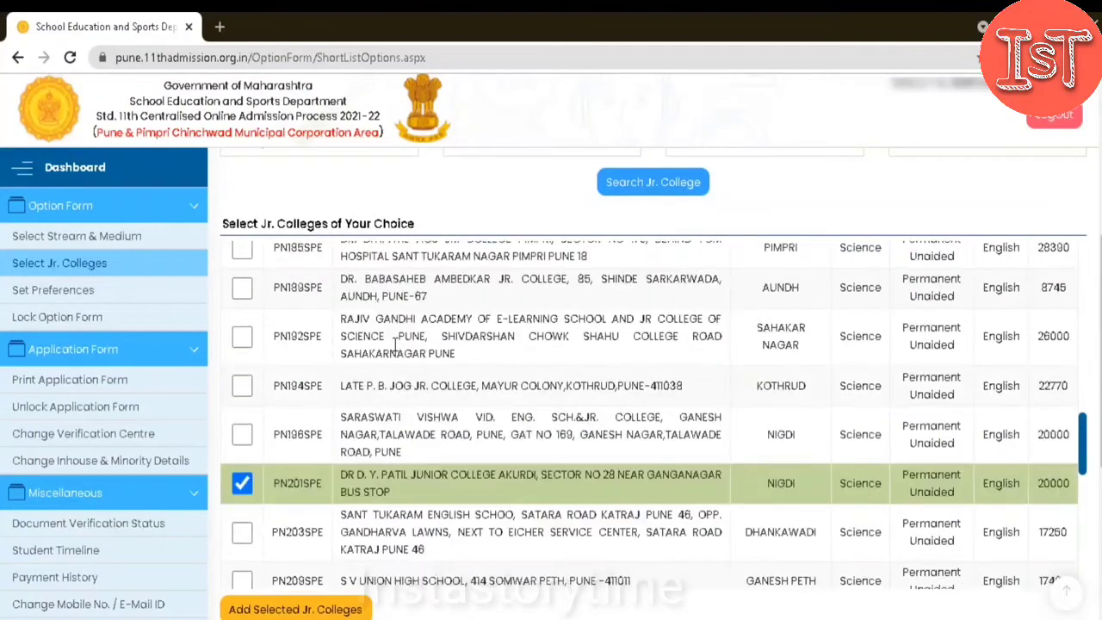
scroll(395, 345, "up", 1)
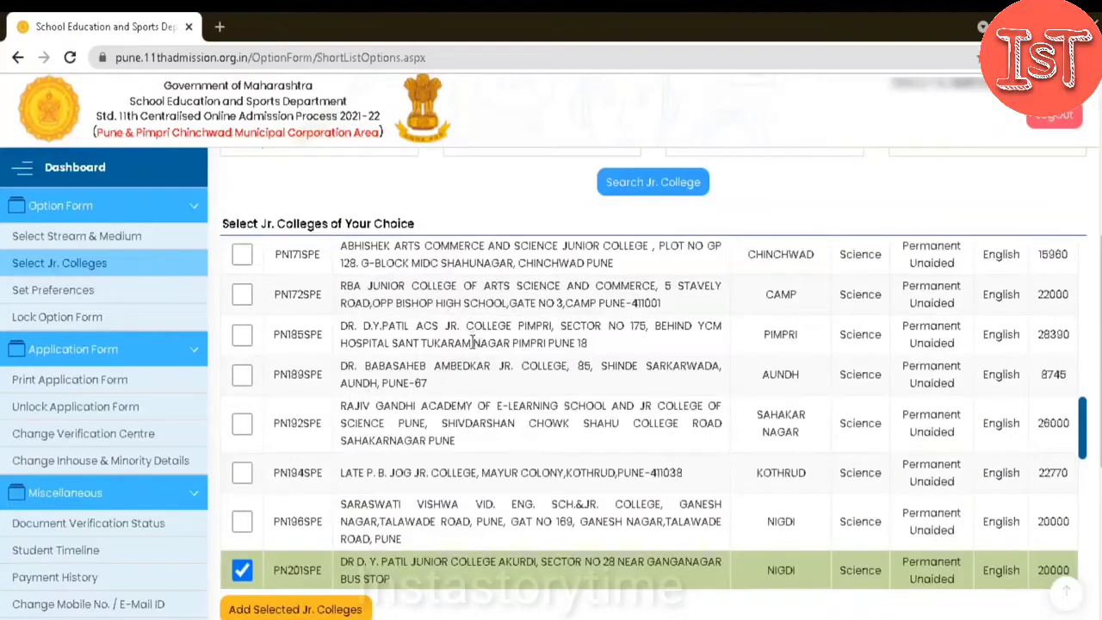
left_click(242, 335)
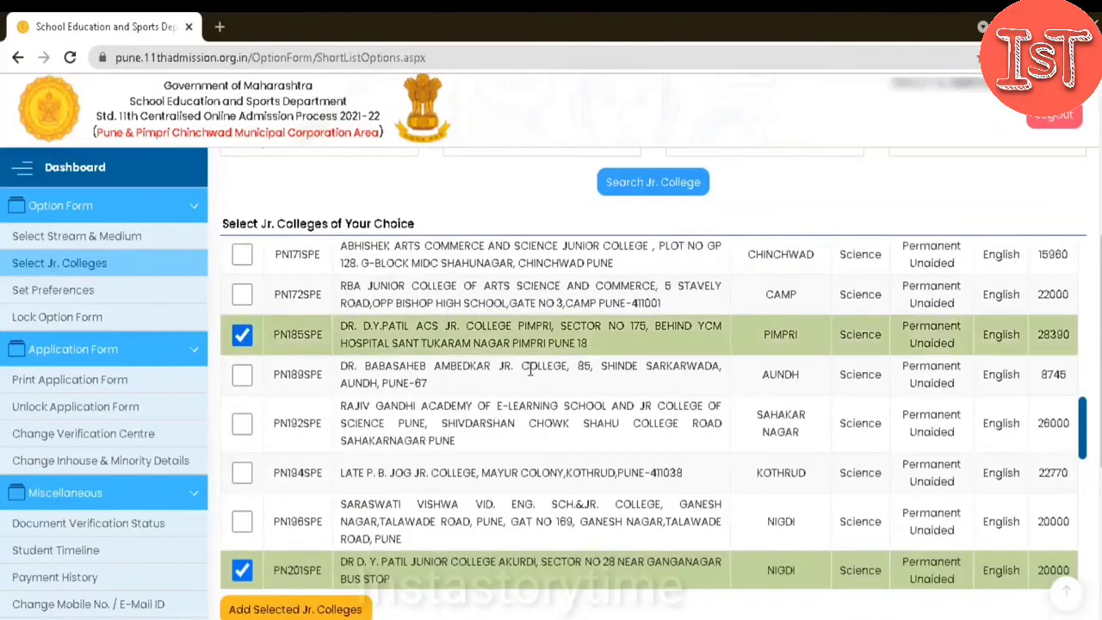
Step: Add the ticked colleges to the selections, raising the total from 6 to 9
scroll(530, 435, "down", 1)
scroll(531, 441, "down", 1)
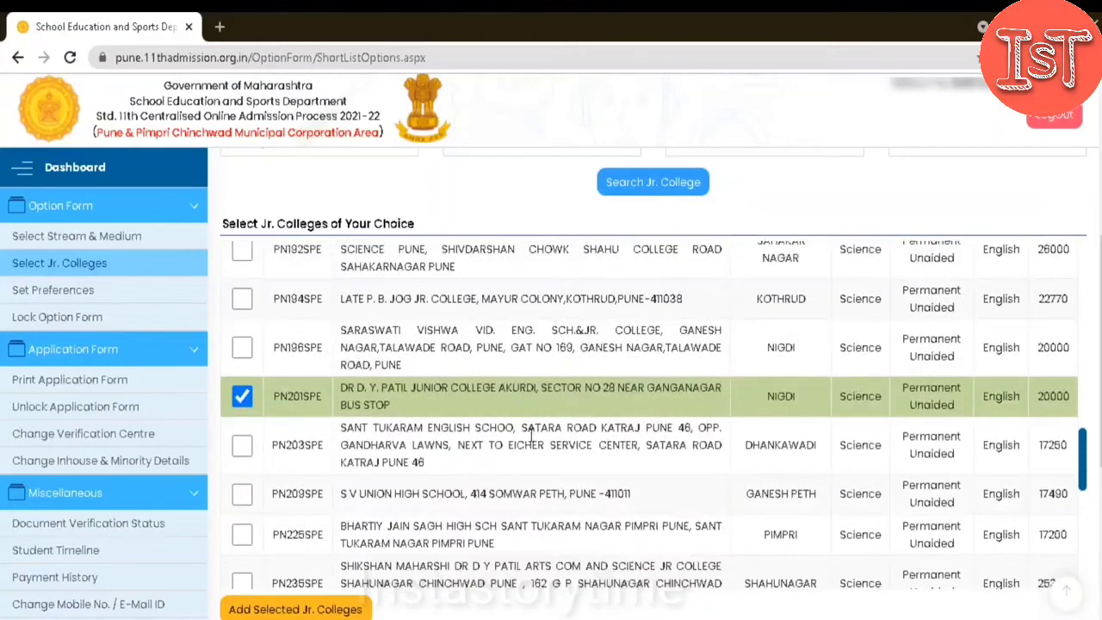
scroll(531, 440, "down", 1)
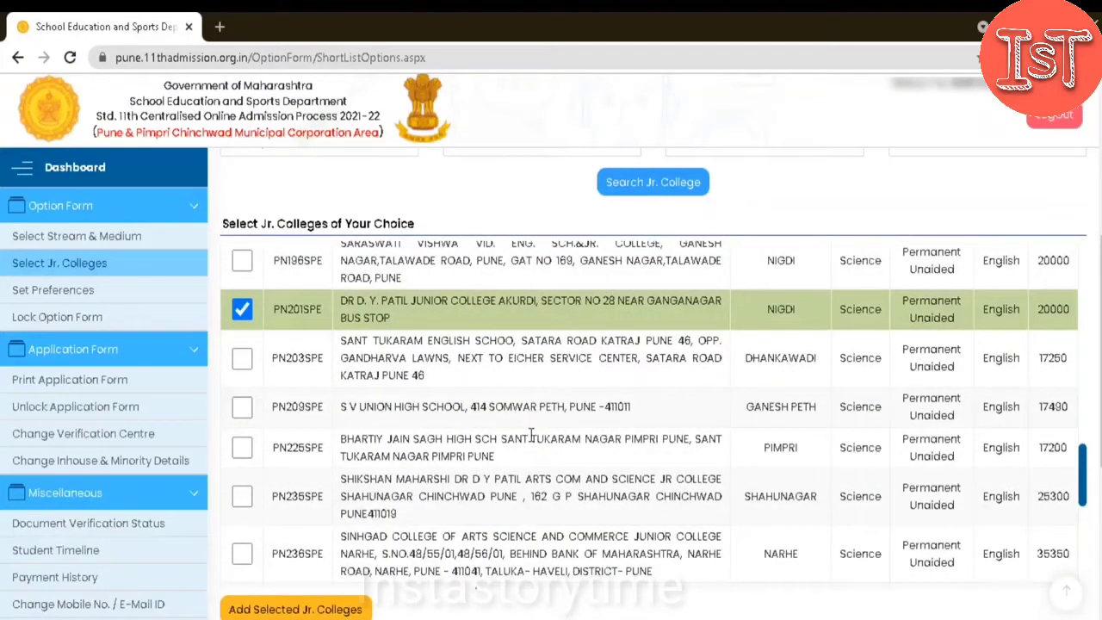
scroll(531, 439, "down", 1)
scroll(530, 439, "down", 1)
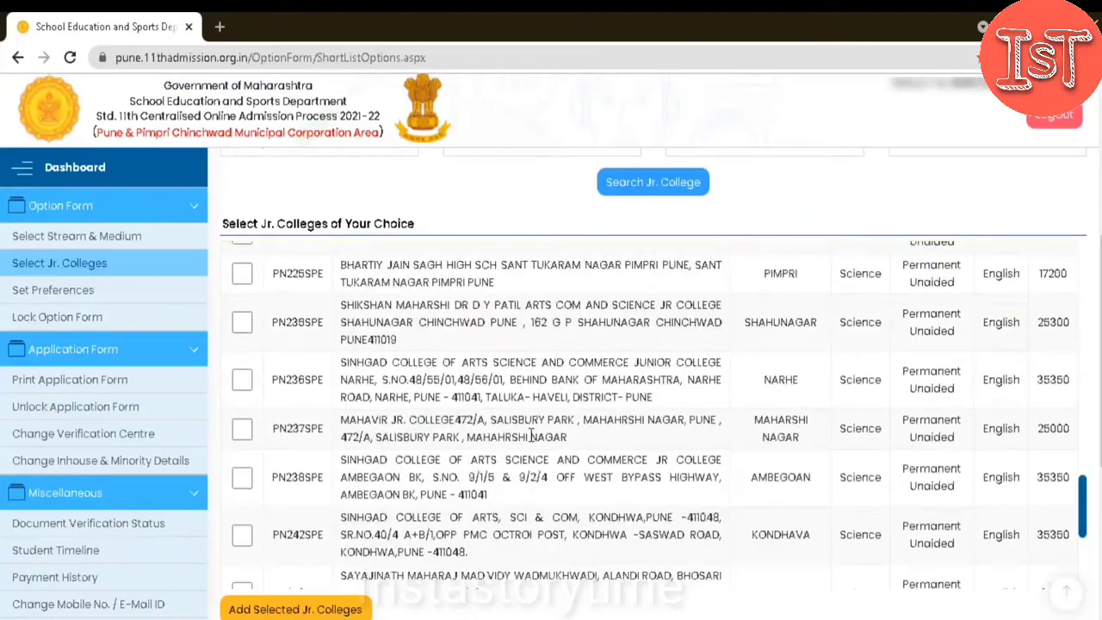
scroll(531, 437, "down", 1)
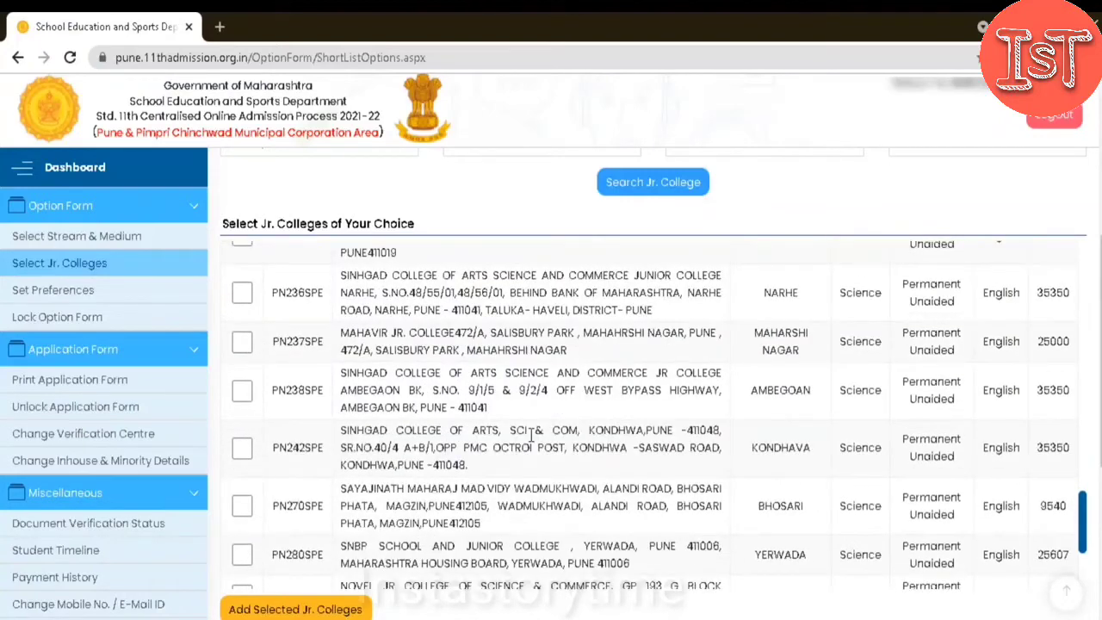
scroll(532, 439, "down", 1)
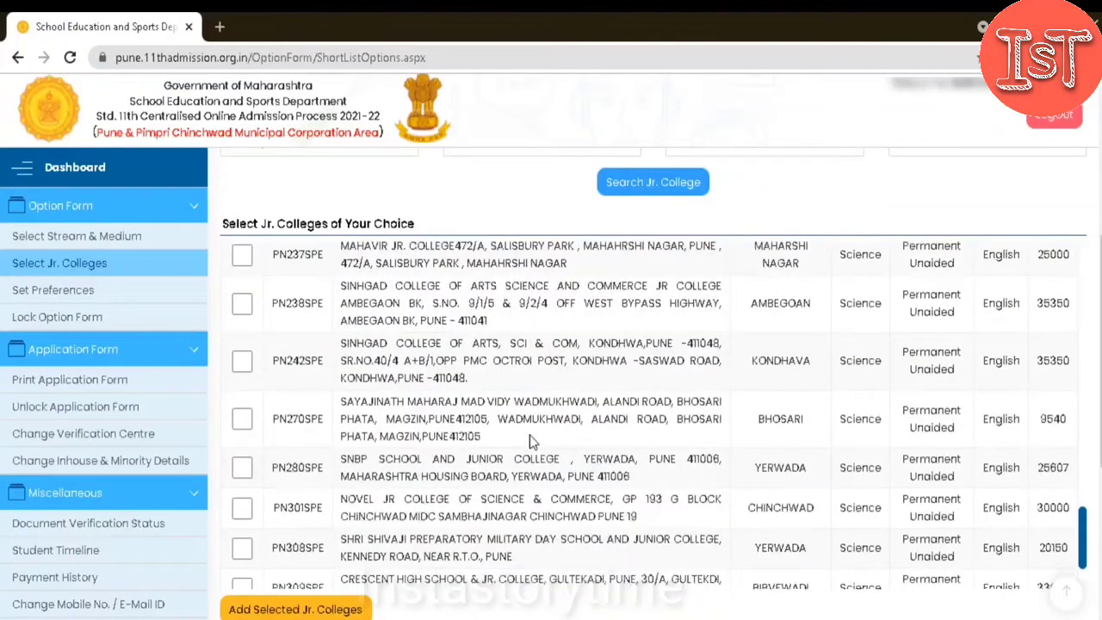
scroll(530, 434, "down", 1)
scroll(531, 436, "down", 1)
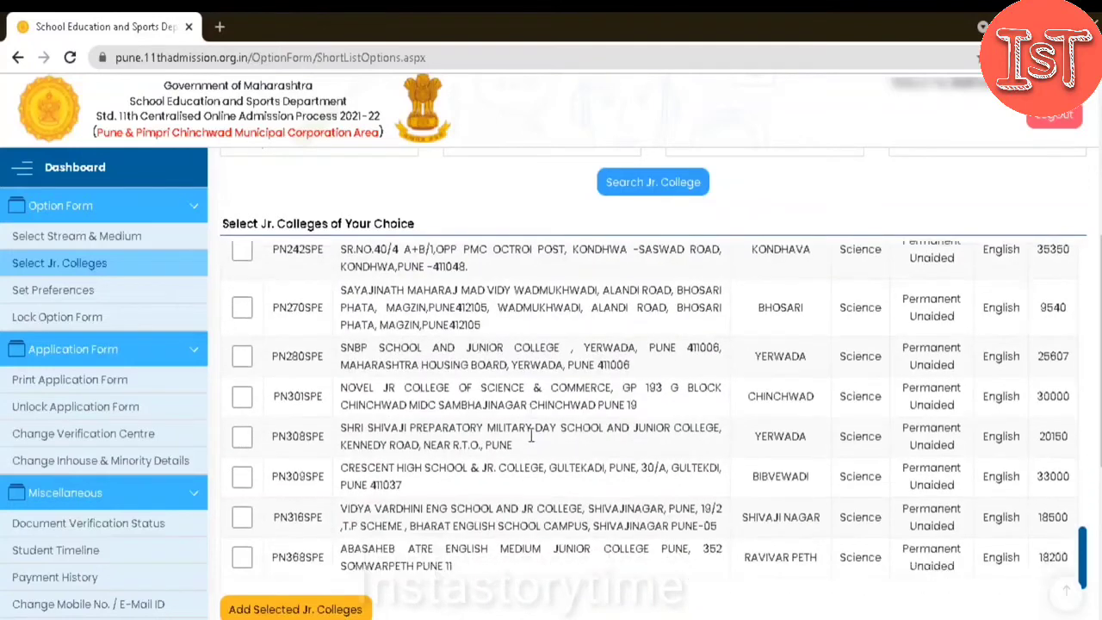
scroll(529, 439, "down", 2)
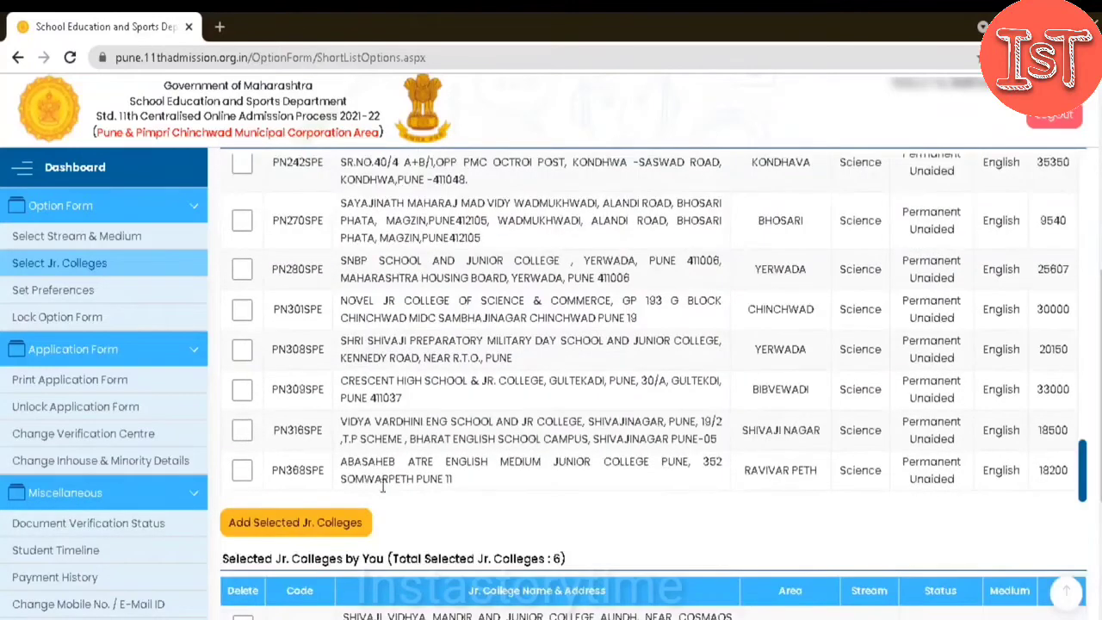
left_click(325, 527)
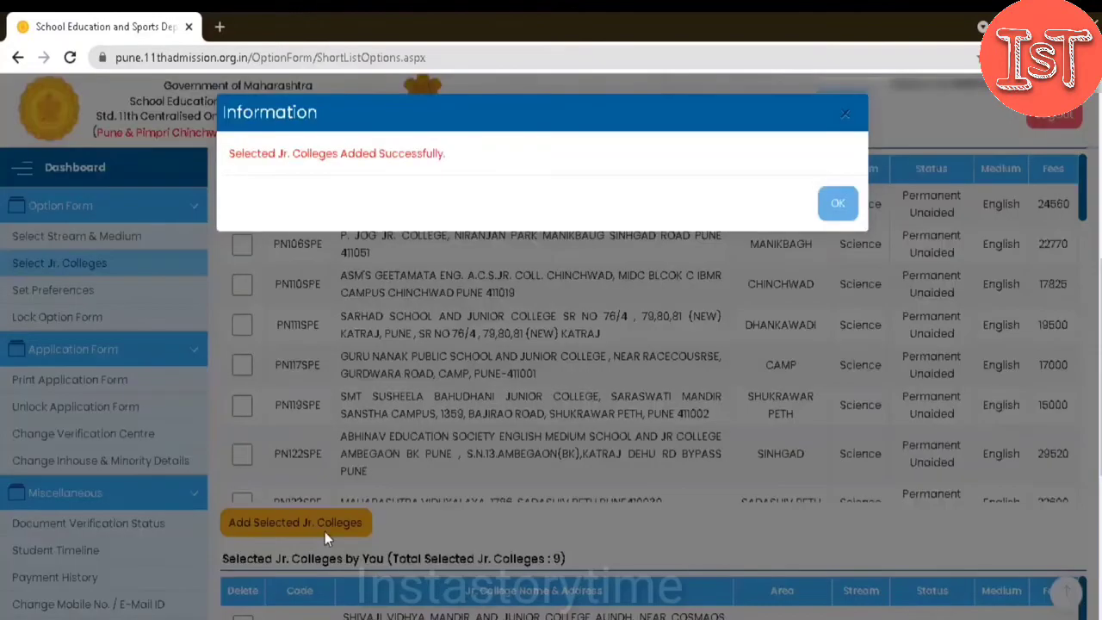
left_click(840, 203)
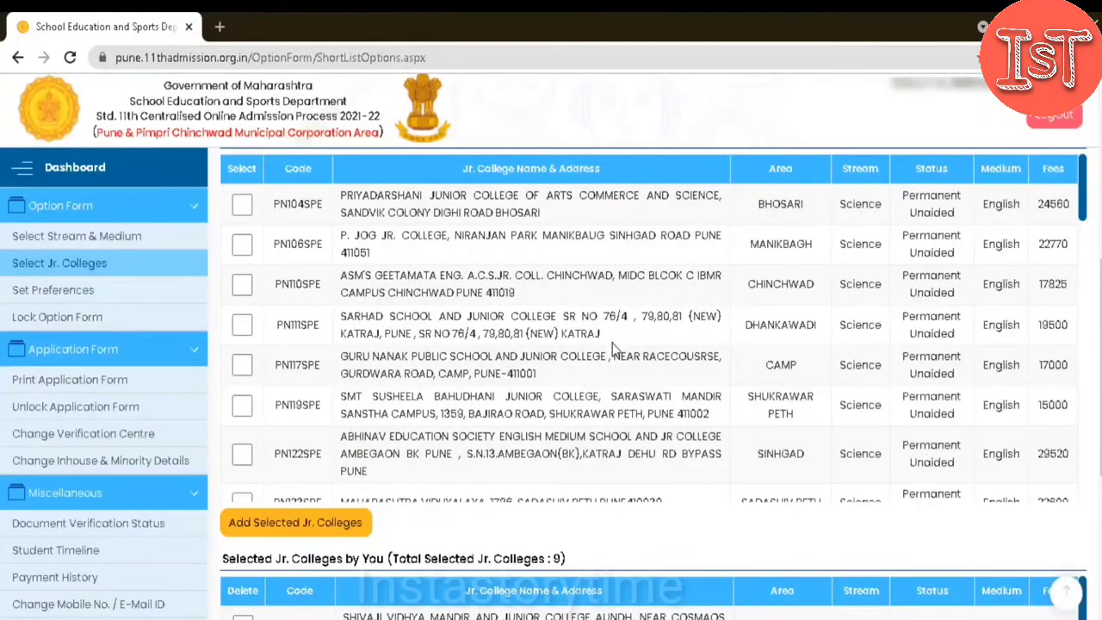
scroll(612, 345, "down", 5)
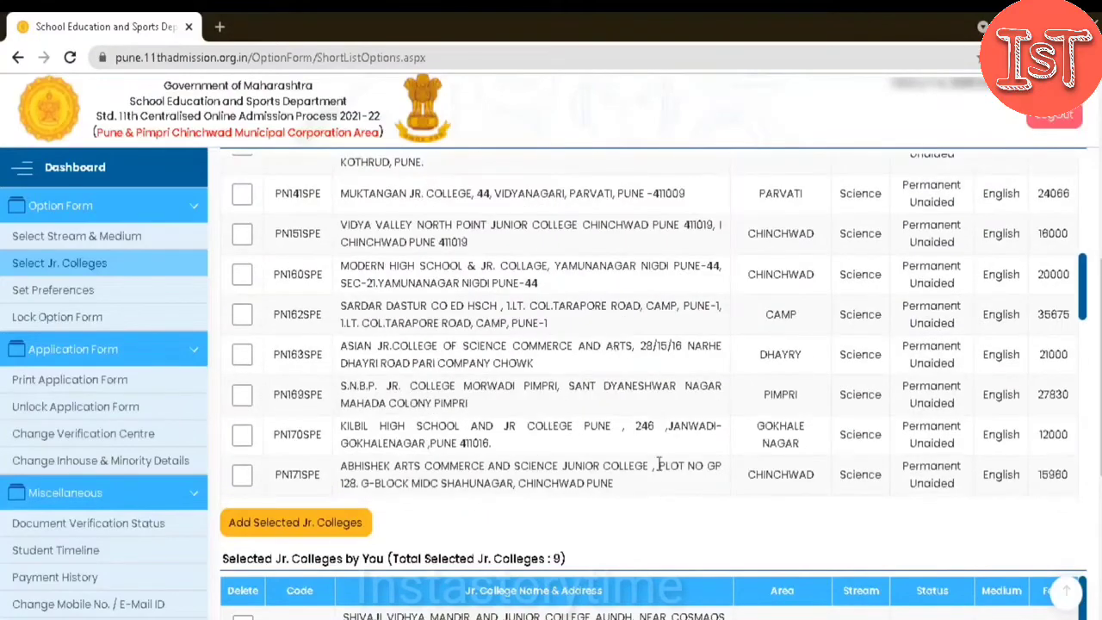
scroll(689, 361, "down", 8)
scroll(908, 517, "down", 5)
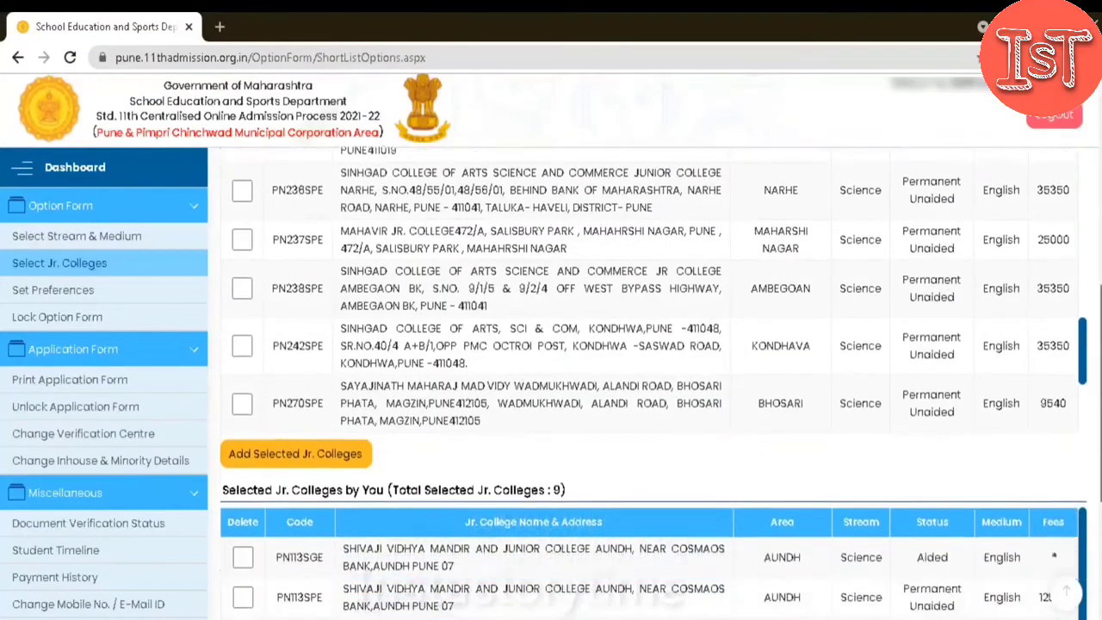
scroll(473, 314, "down", 1)
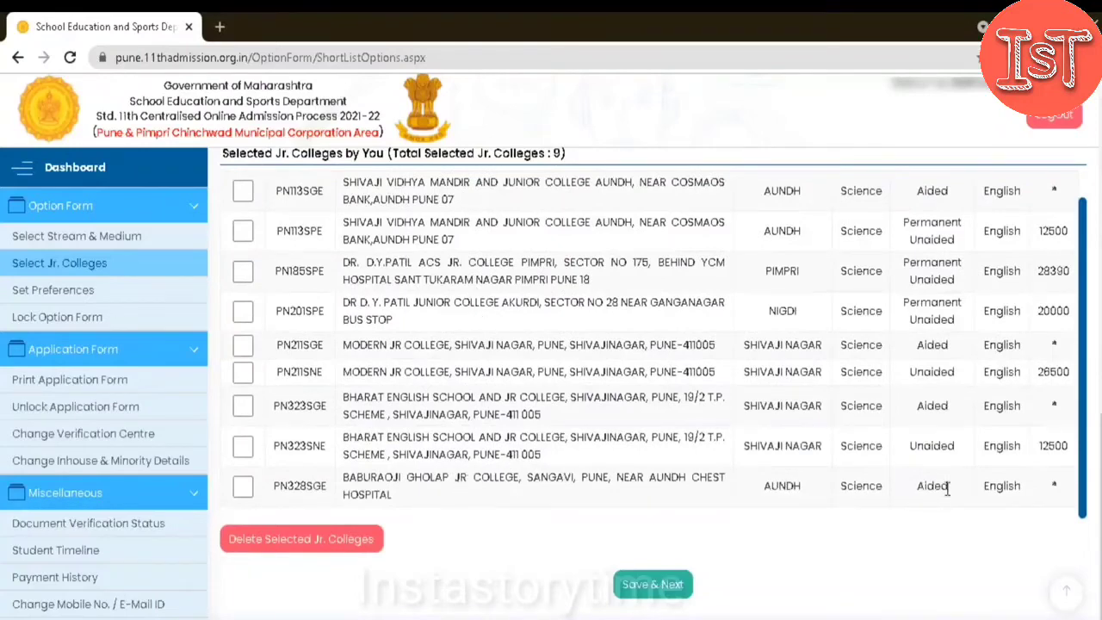
scroll(943, 487, "up", 1)
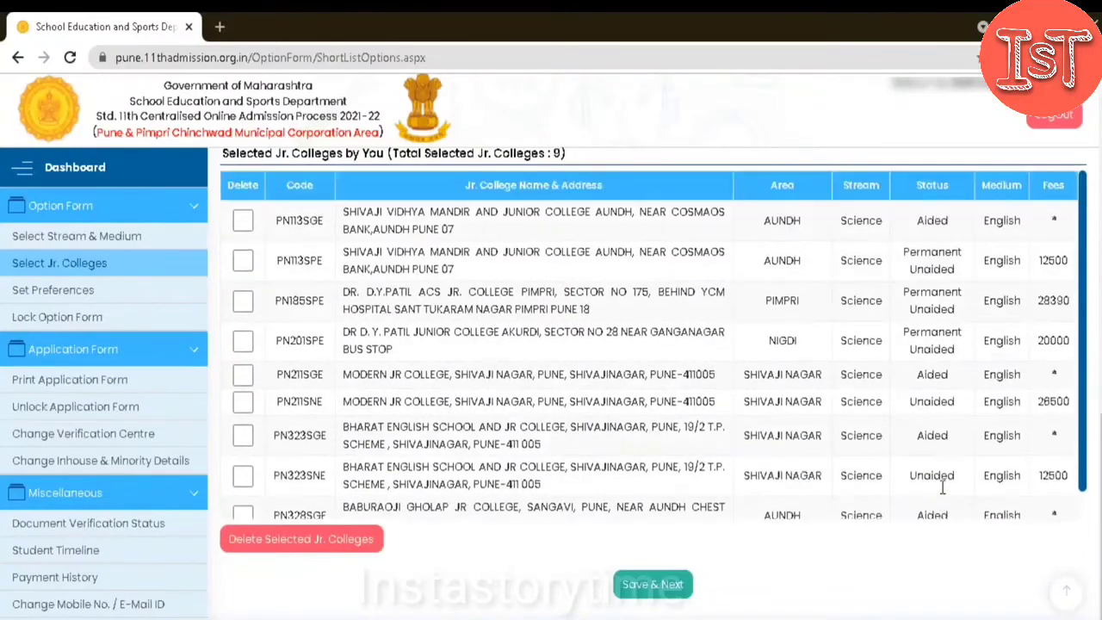
scroll(958, 434, "up", 5)
scroll(844, 352, "up", 5)
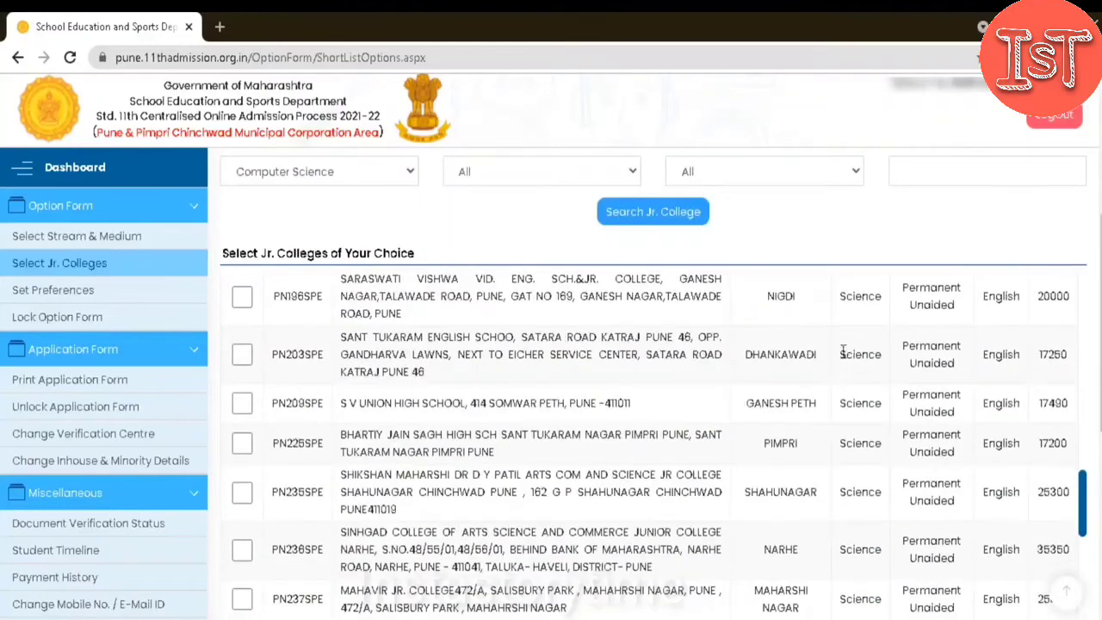
scroll(832, 347, "up", 8)
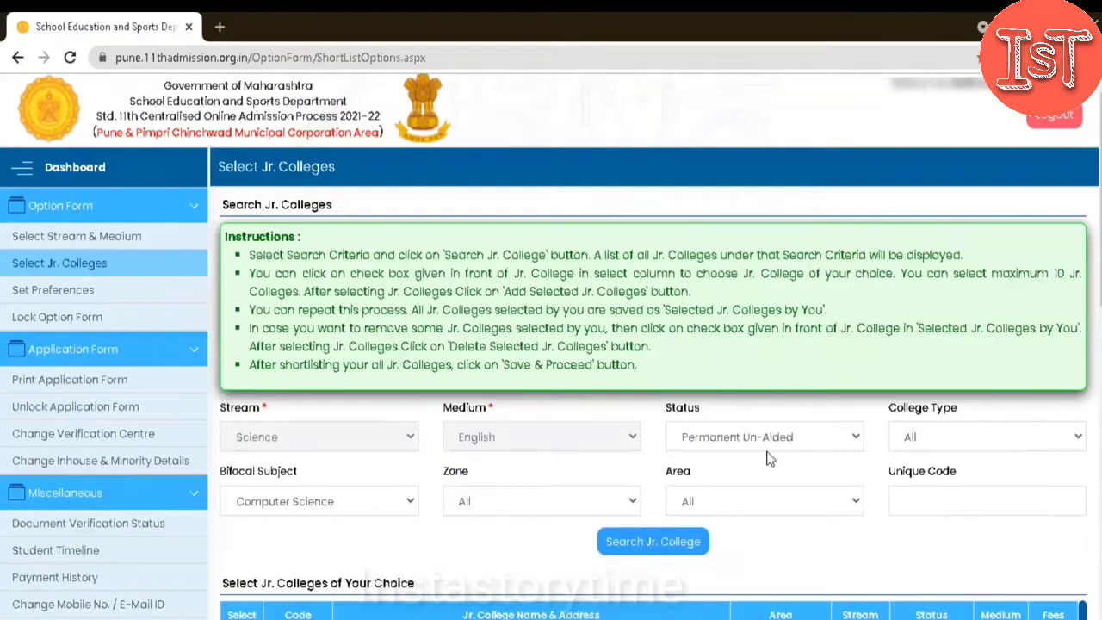
Step: Filter colleges to Un-Aided status and browse the results, PN145SNE through PN390SNE
left_click(765, 437)
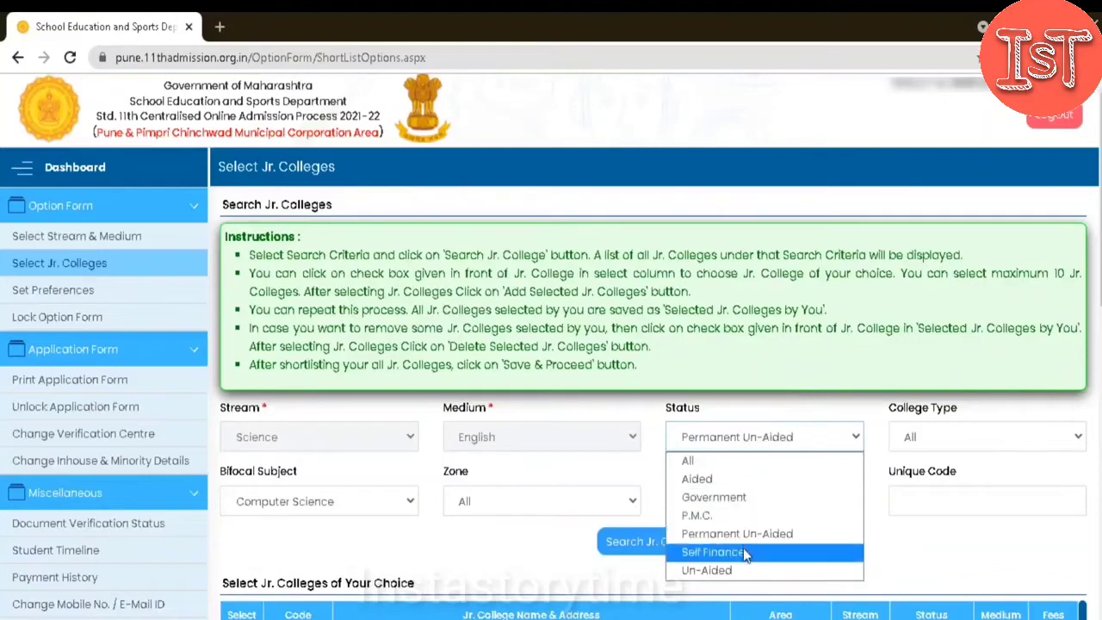
left_click(745, 570)
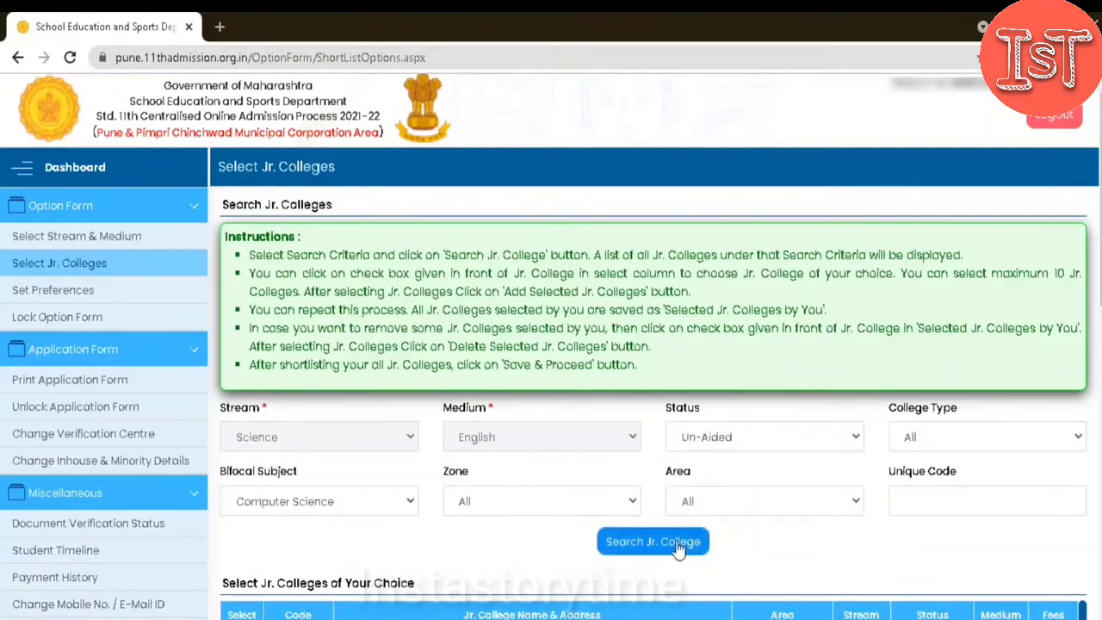
scroll(689, 491, "down", 1)
scroll(689, 491, "down", 1)
scroll(618, 448, "down", 3)
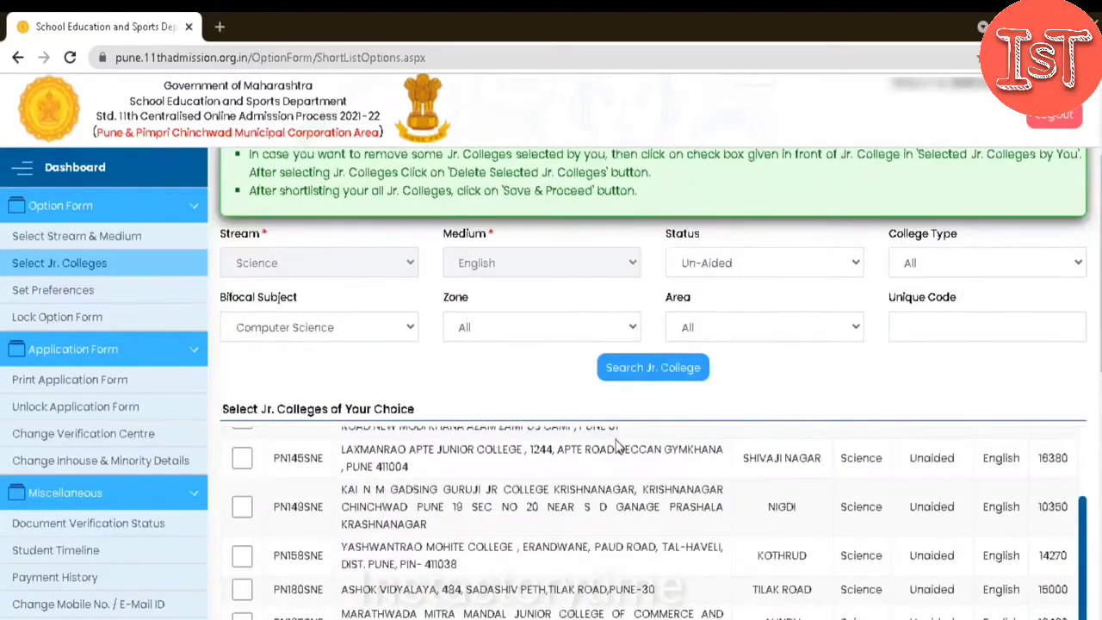
scroll(663, 523, "up", 3)
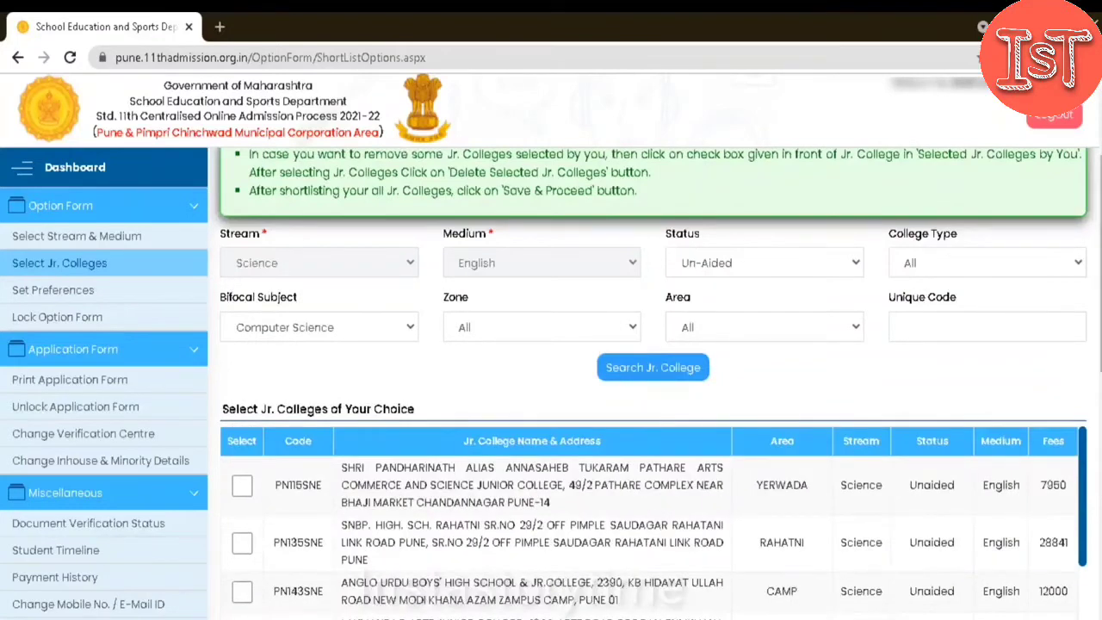
scroll(1067, 370, "down", 3)
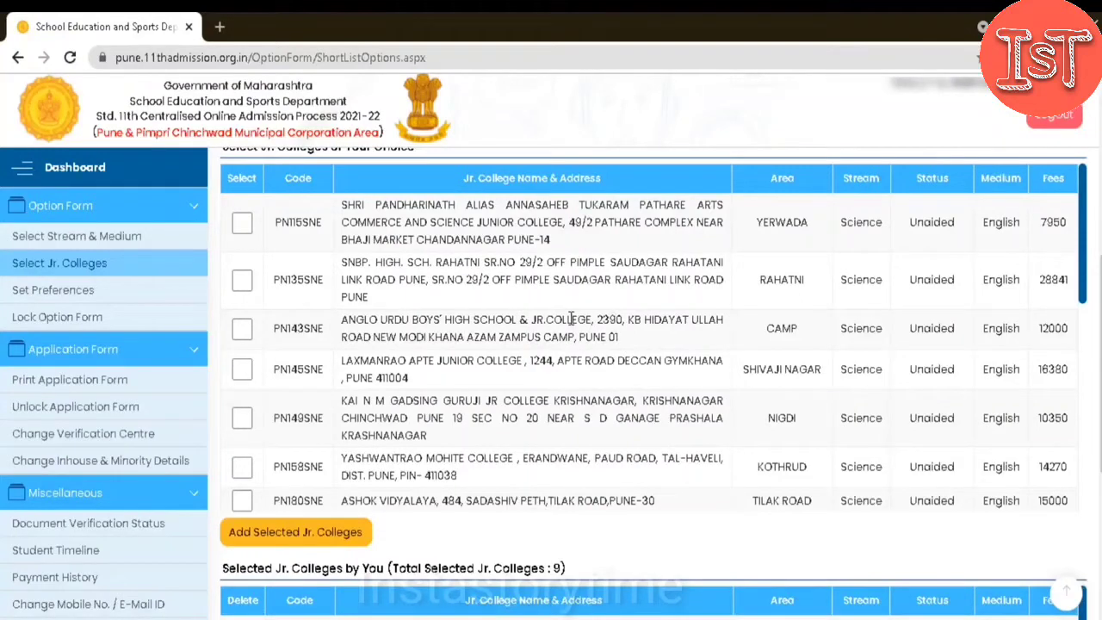
scroll(571, 319, "down", 1)
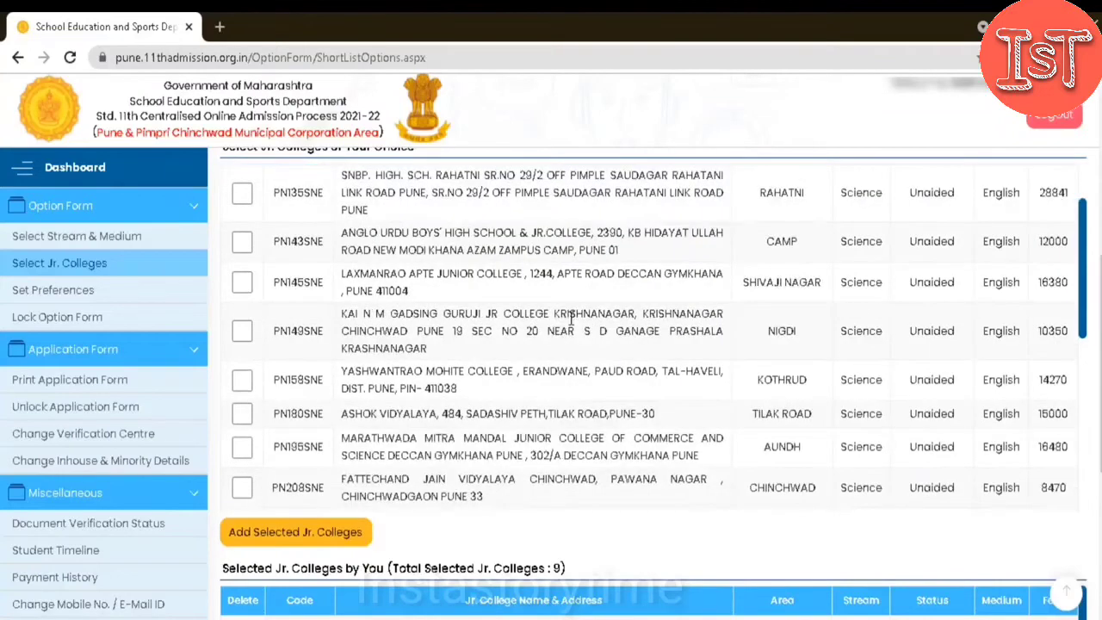
scroll(579, 371, "down", 1)
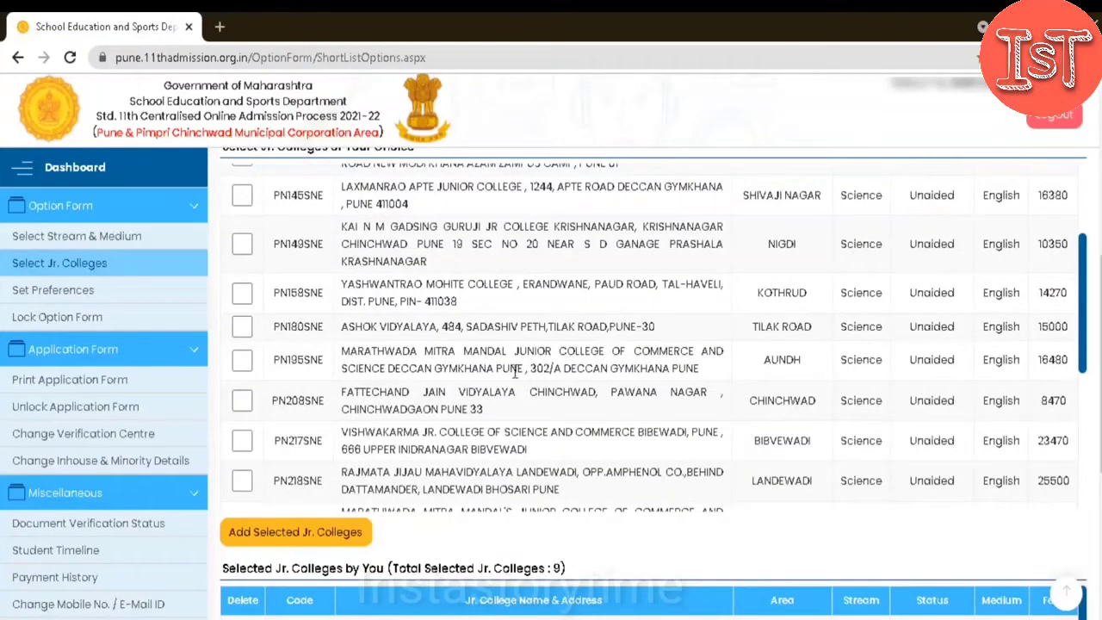
scroll(515, 369, "down", 1)
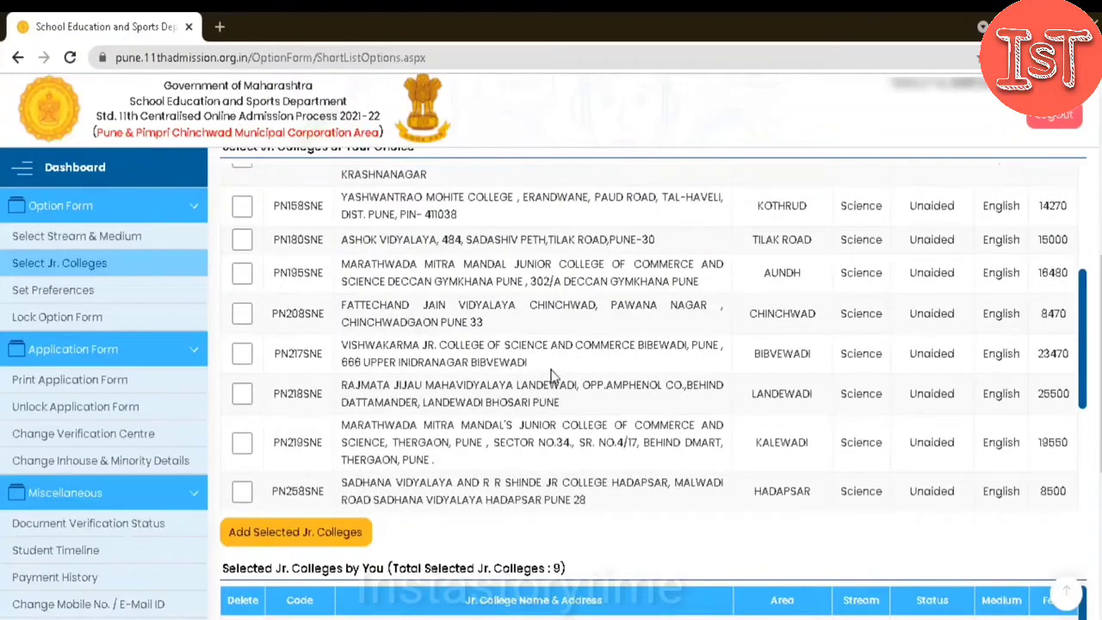
scroll(552, 376, "down", 3)
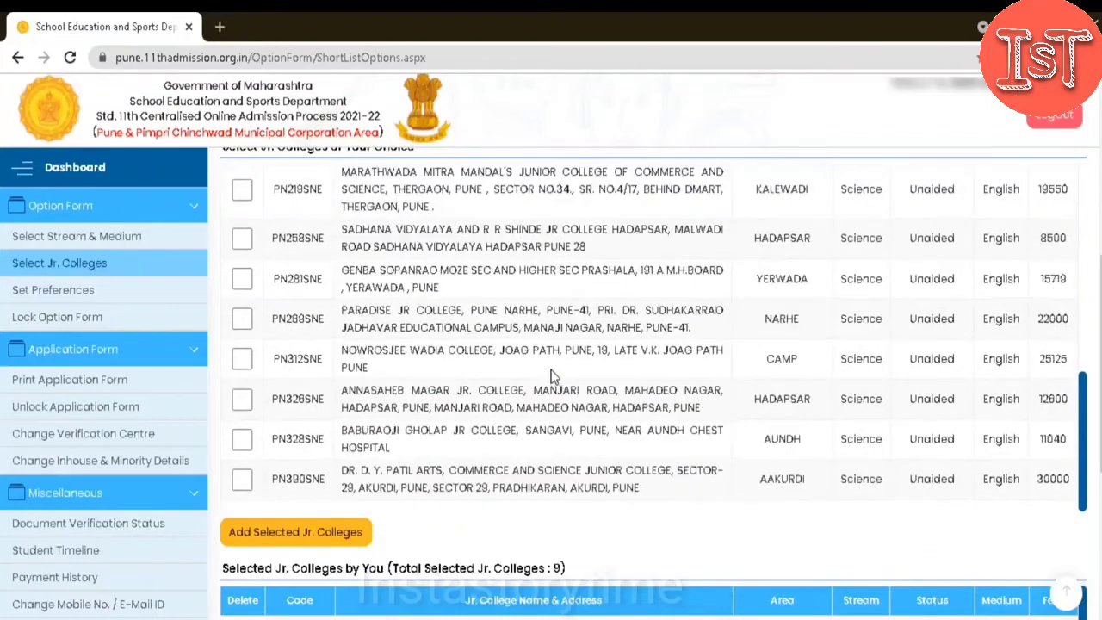
scroll(552, 376, "down", 1)
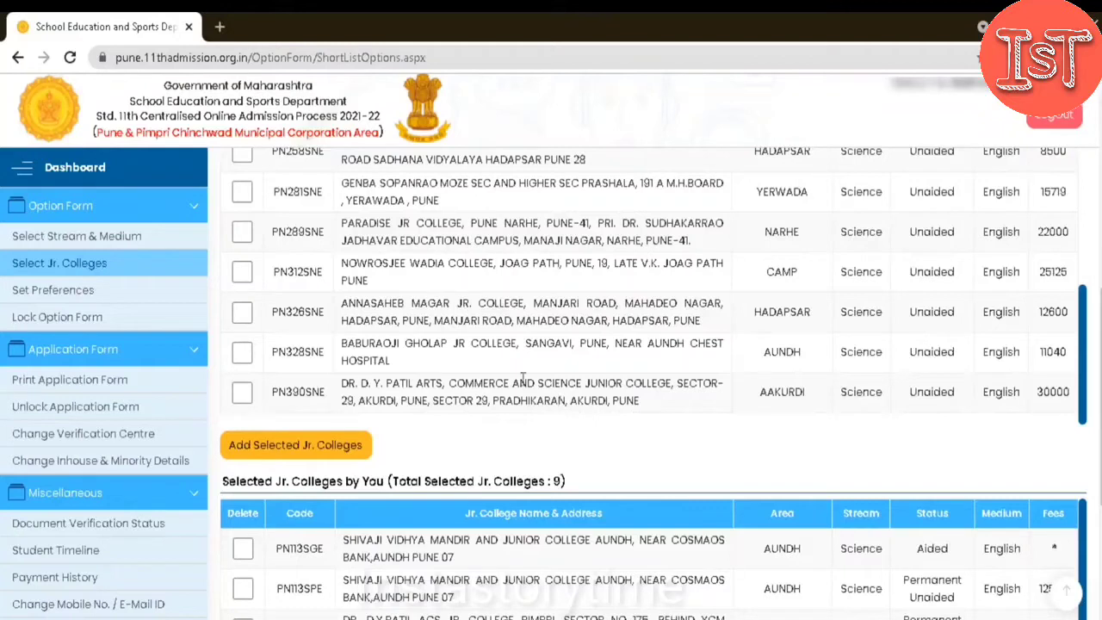
Step: Add PN328SNE Baburaoji Gholap Jr College to the selections, making 10 selected
left_click(243, 352)
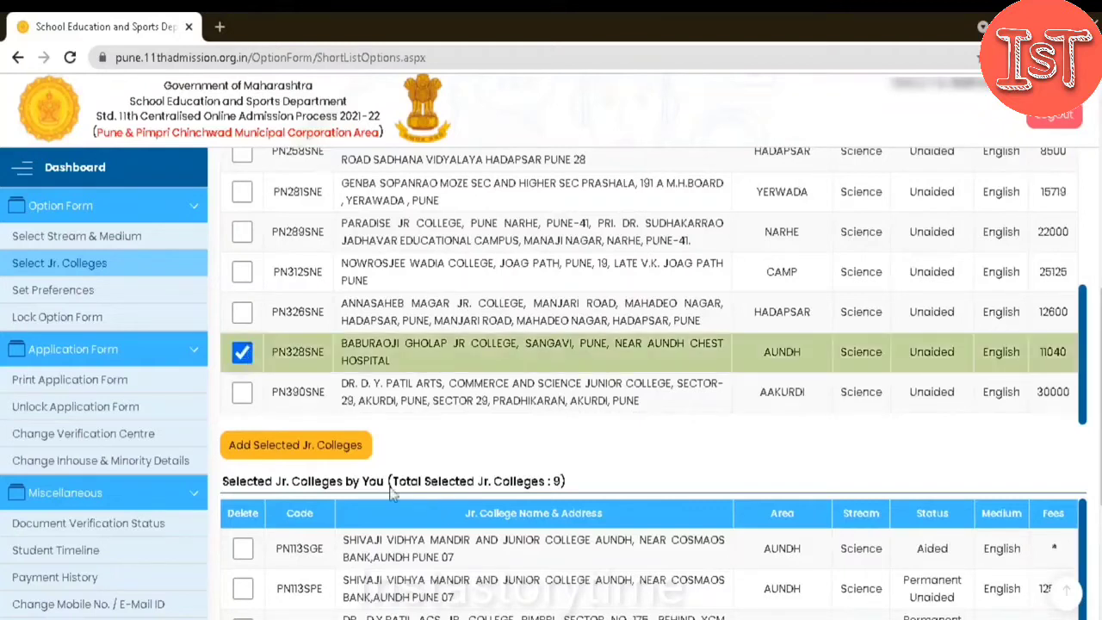
left_click(347, 455)
left_click(840, 205)
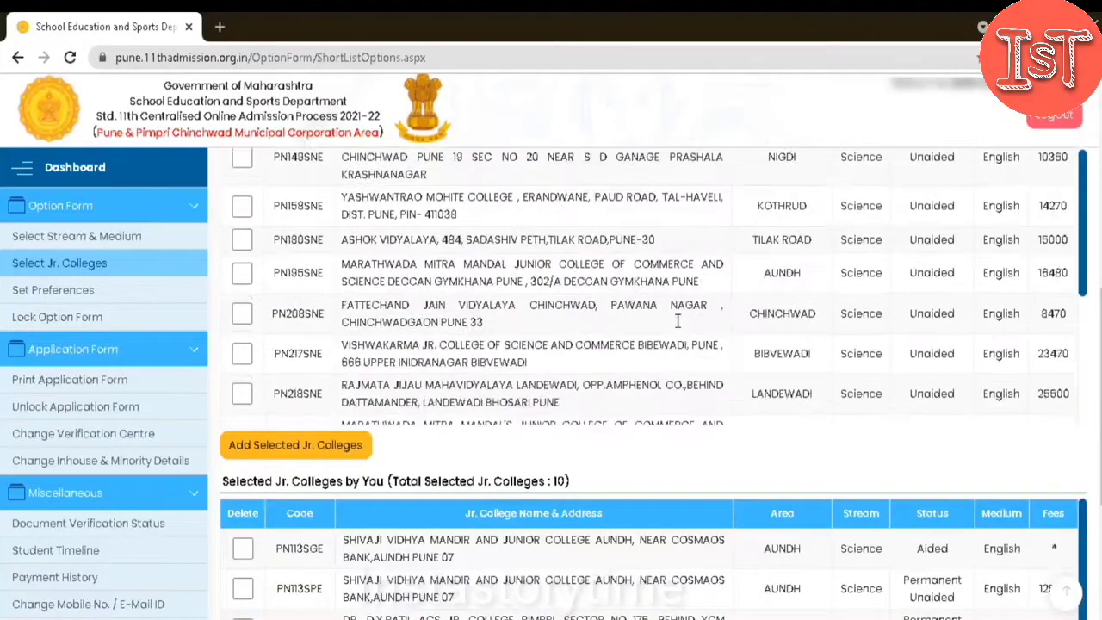
scroll(678, 320, "down", 2)
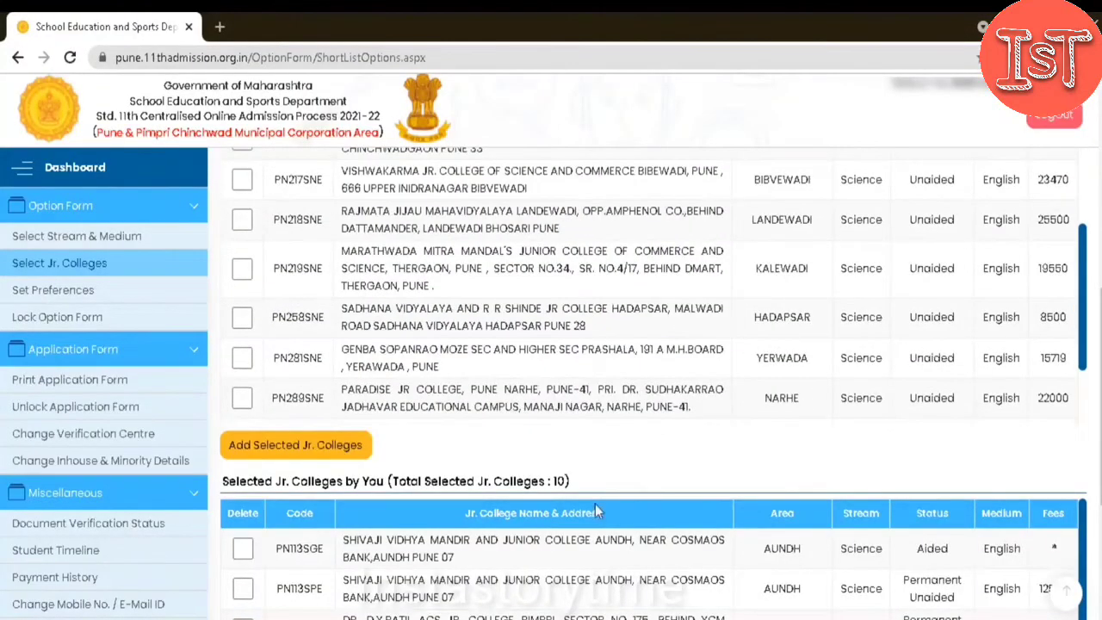
scroll(600, 490, "down", 1)
scroll(605, 477, "down", 1)
scroll(605, 477, "up", 1)
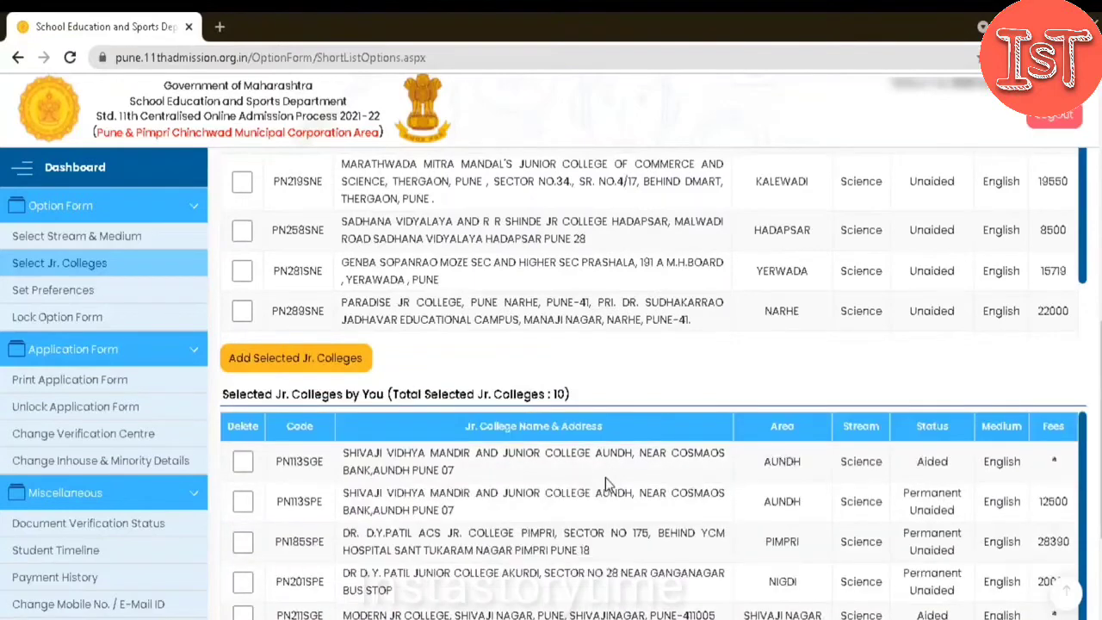
scroll(605, 477, "up", 3)
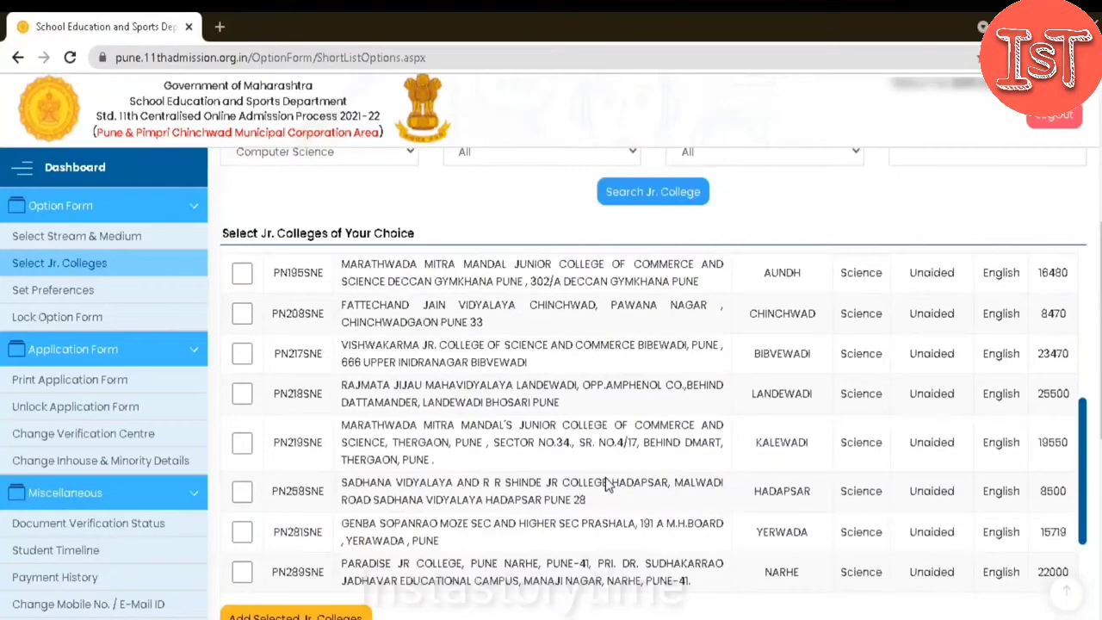
scroll(850, 413, "down", 3)
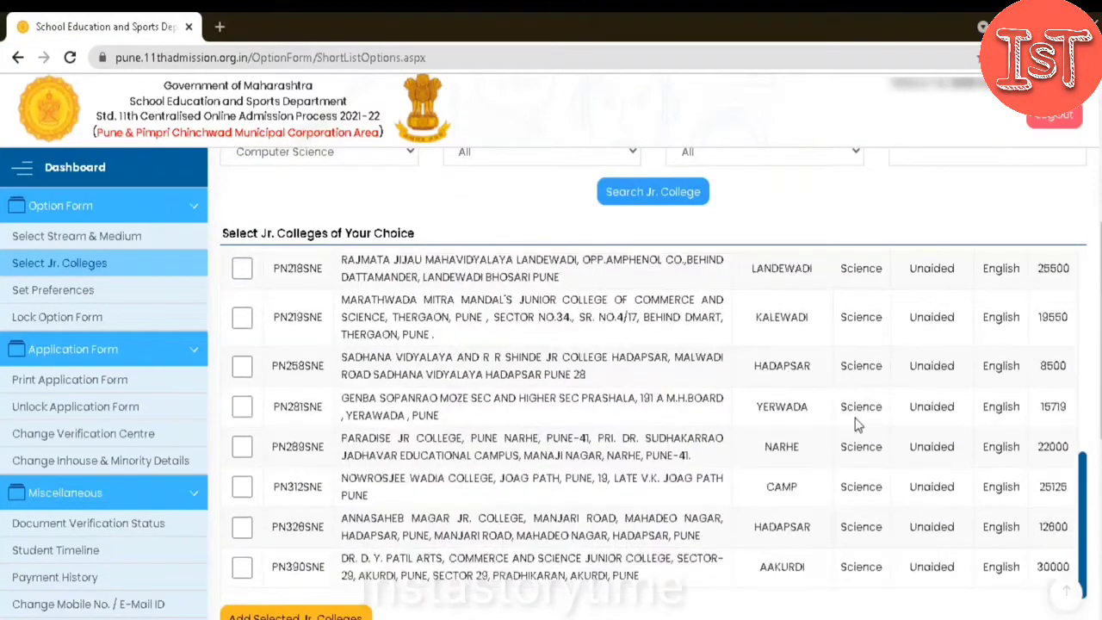
scroll(516, 422, "down", 5)
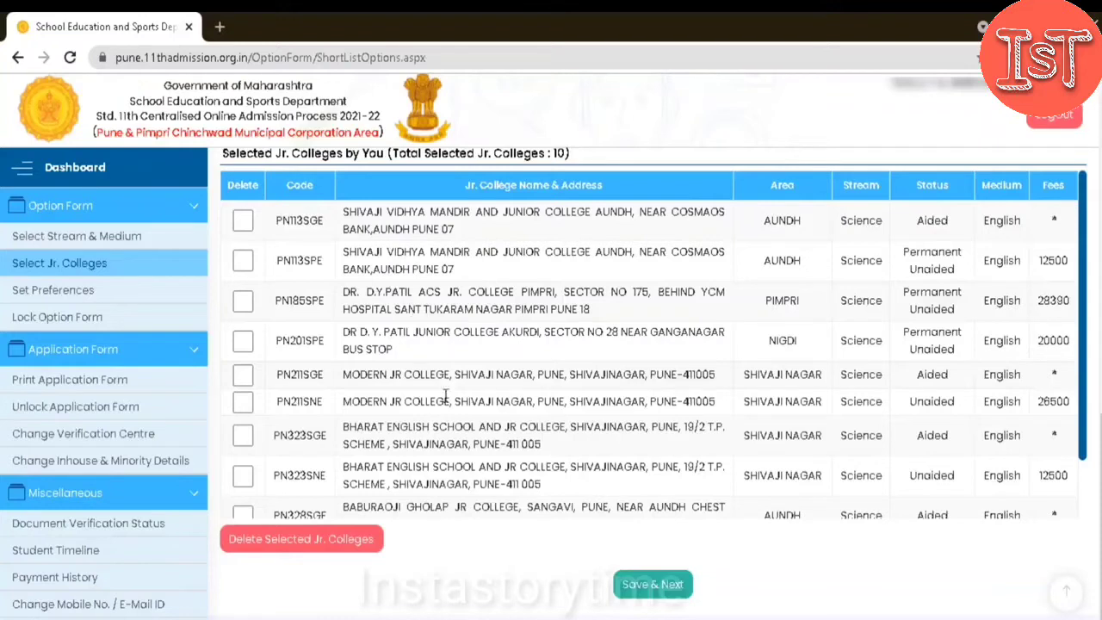
Step: Delete PN185SPE from the selected colleges
left_click(242, 402)
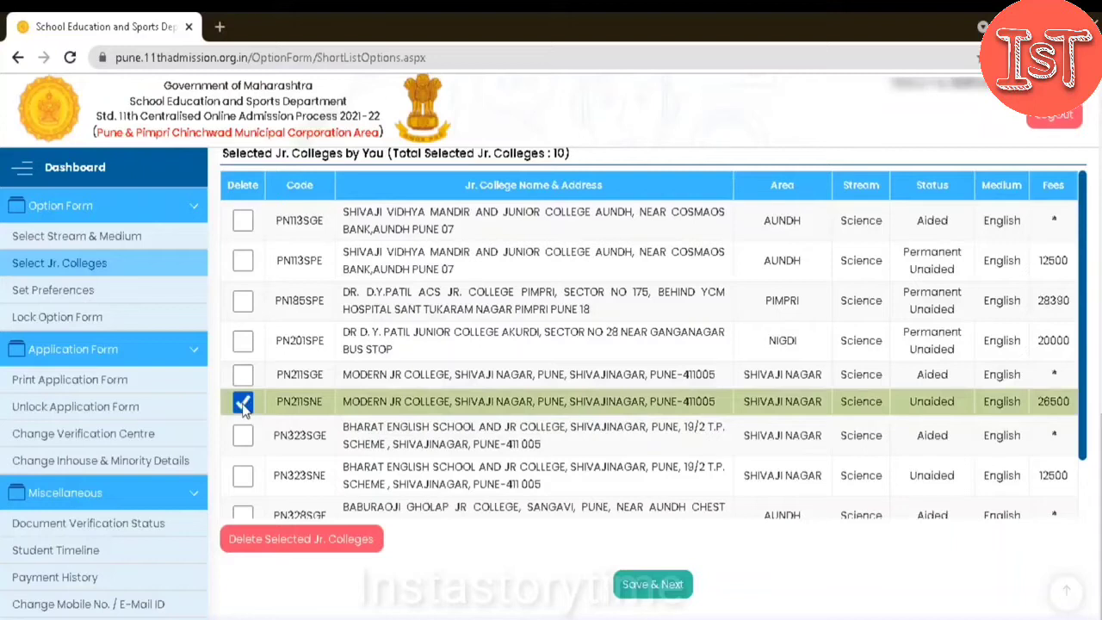
left_click(242, 405)
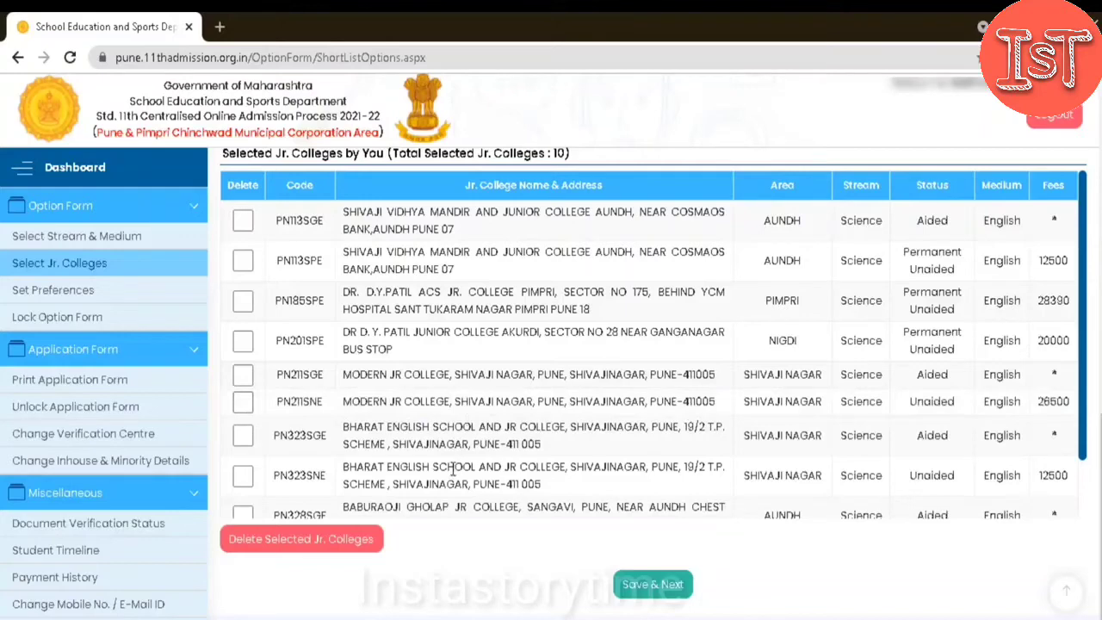
scroll(531, 465, "down", 1)
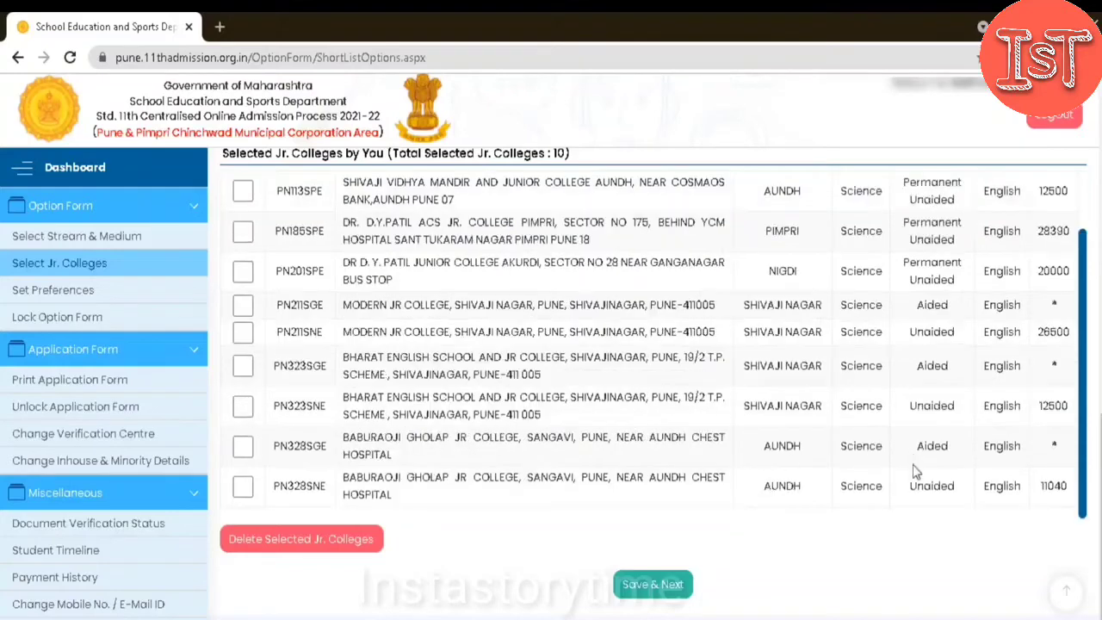
scroll(916, 483, "up", 1)
scroll(916, 484, "down", 1)
scroll(473, 415, "up", 1)
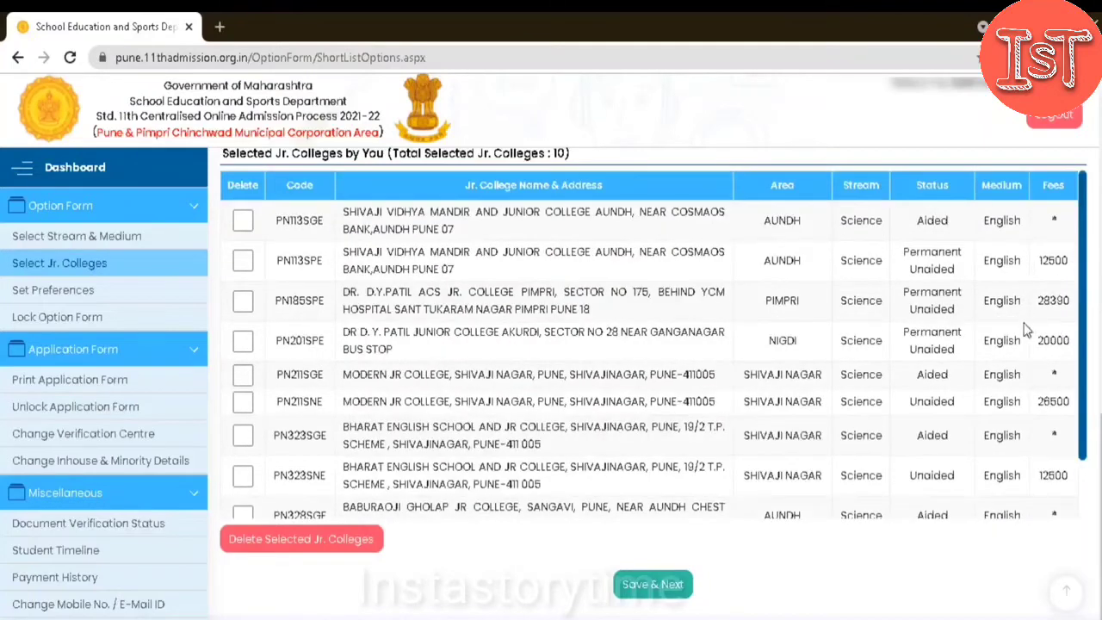
left_click(243, 302)
left_click(330, 540)
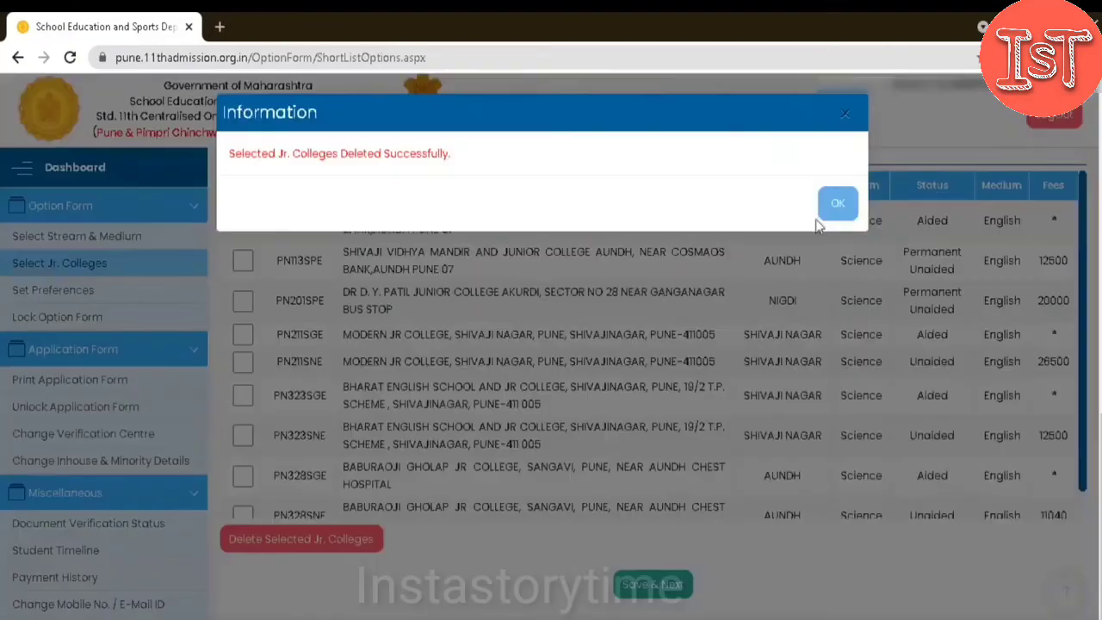
left_click(839, 201)
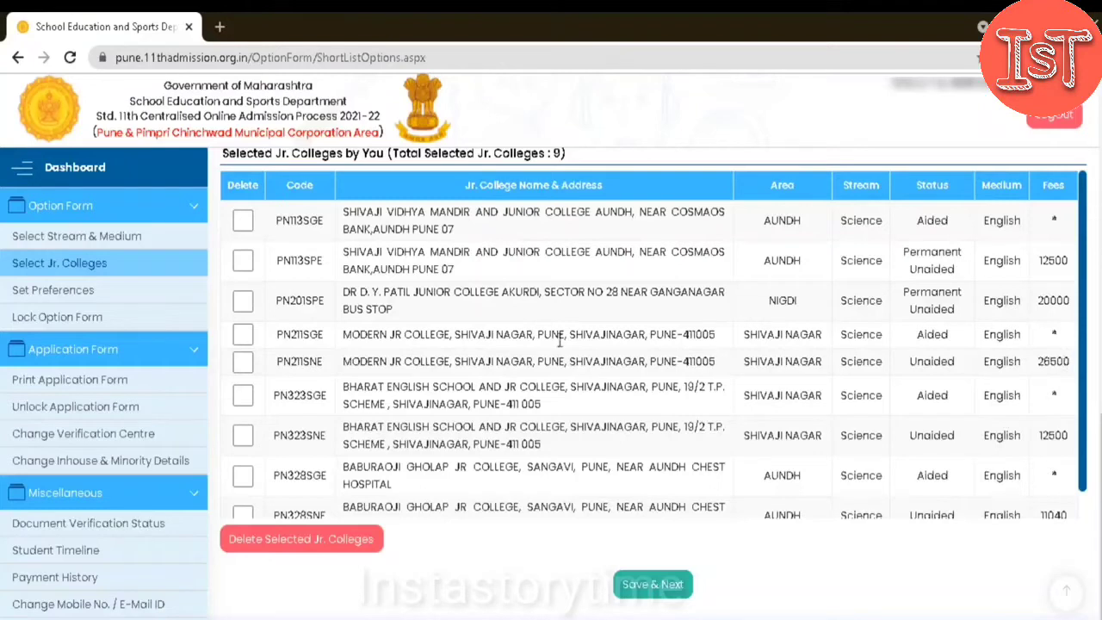
Step: Delete PN211SNE Modern Jr College from the selected colleges, leaving 8
left_click(242, 362)
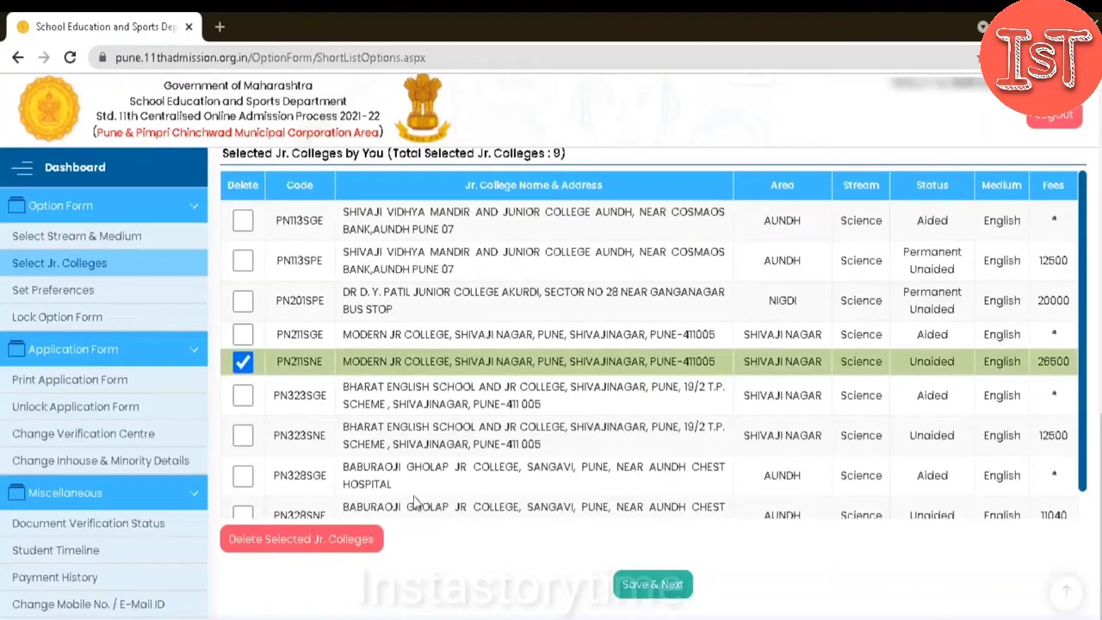
left_click(367, 544)
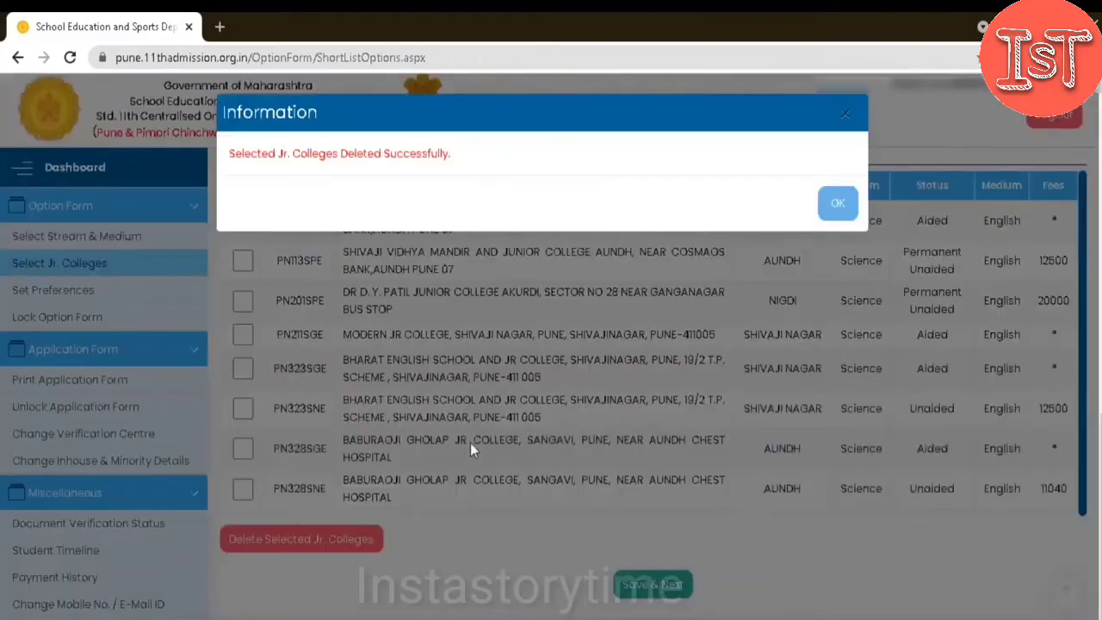
left_click(835, 205)
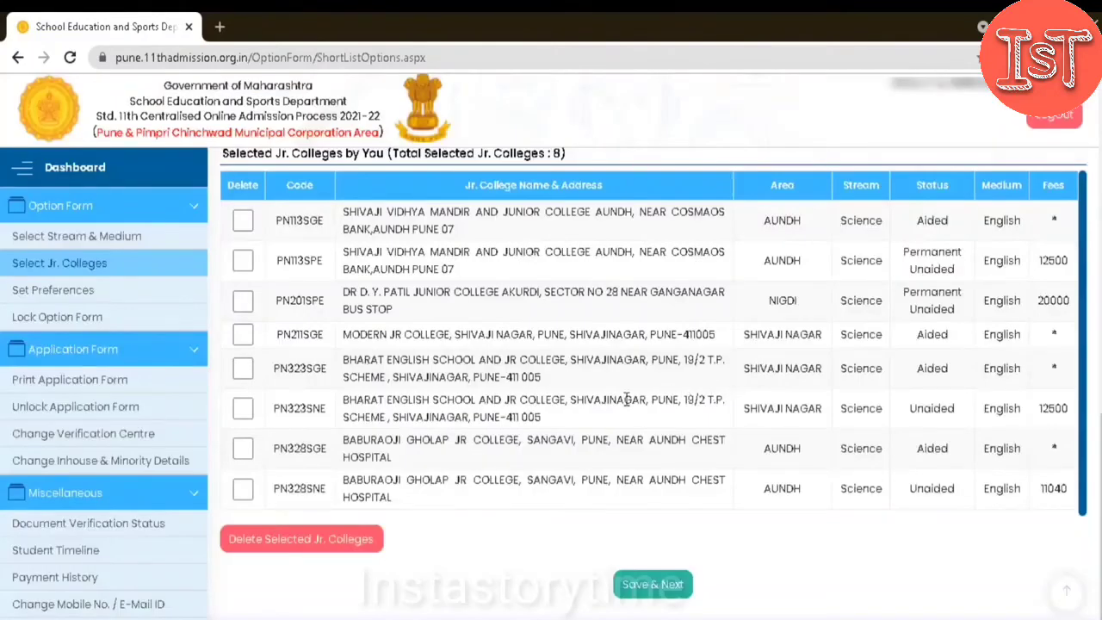
scroll(626, 398, "up", 10)
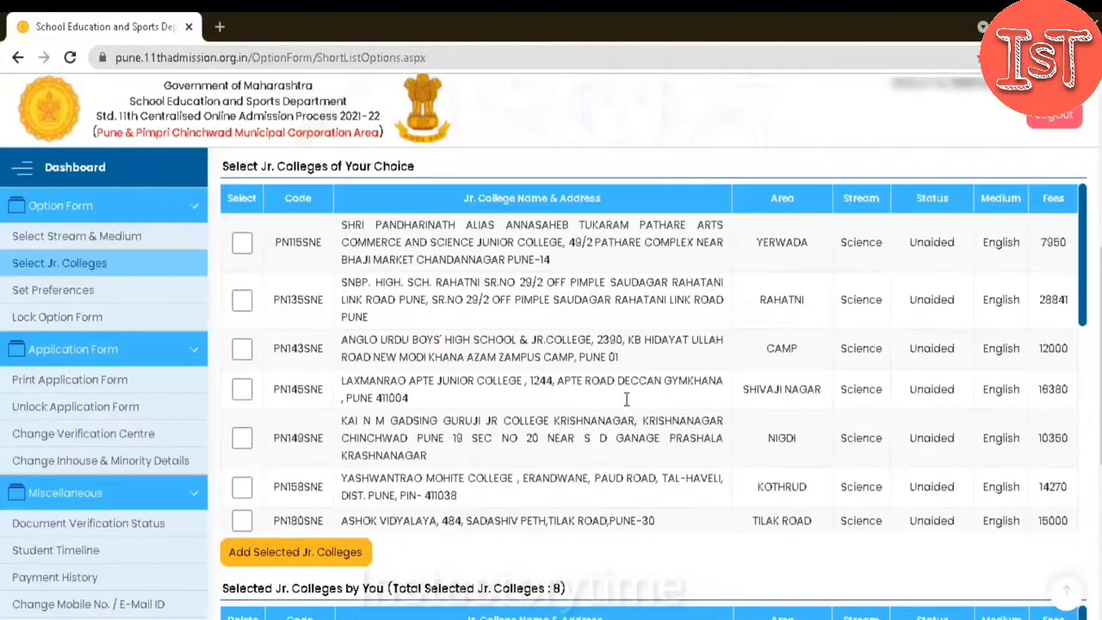
Step: Search for colleges with Aided status
scroll(626, 406, "up", 1)
scroll(689, 392, "down", 1)
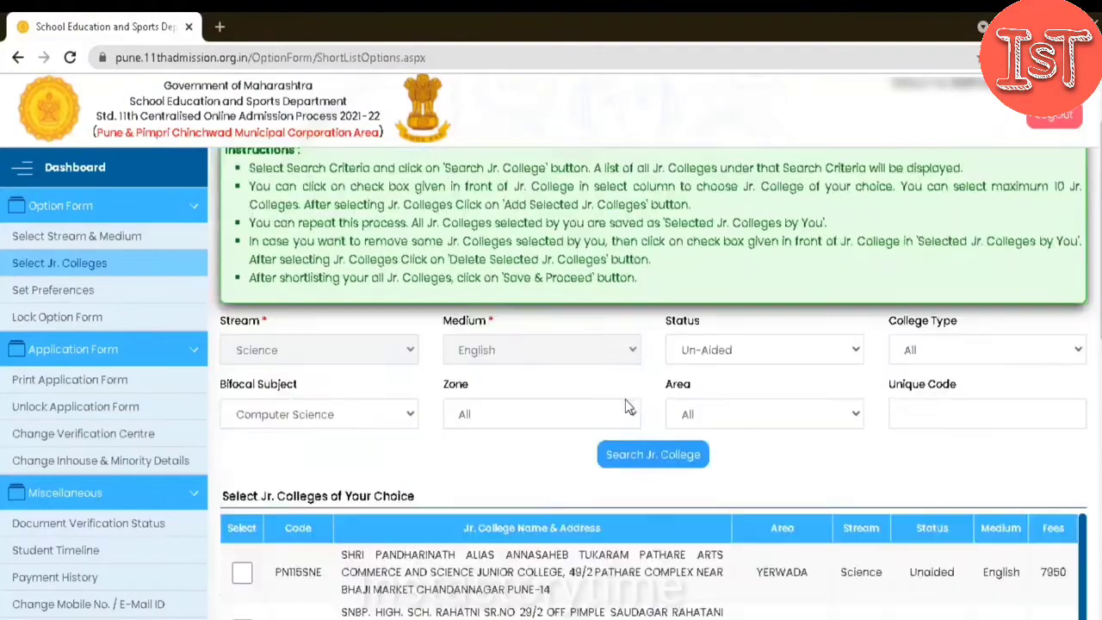
left_click(757, 359)
left_click(736, 392)
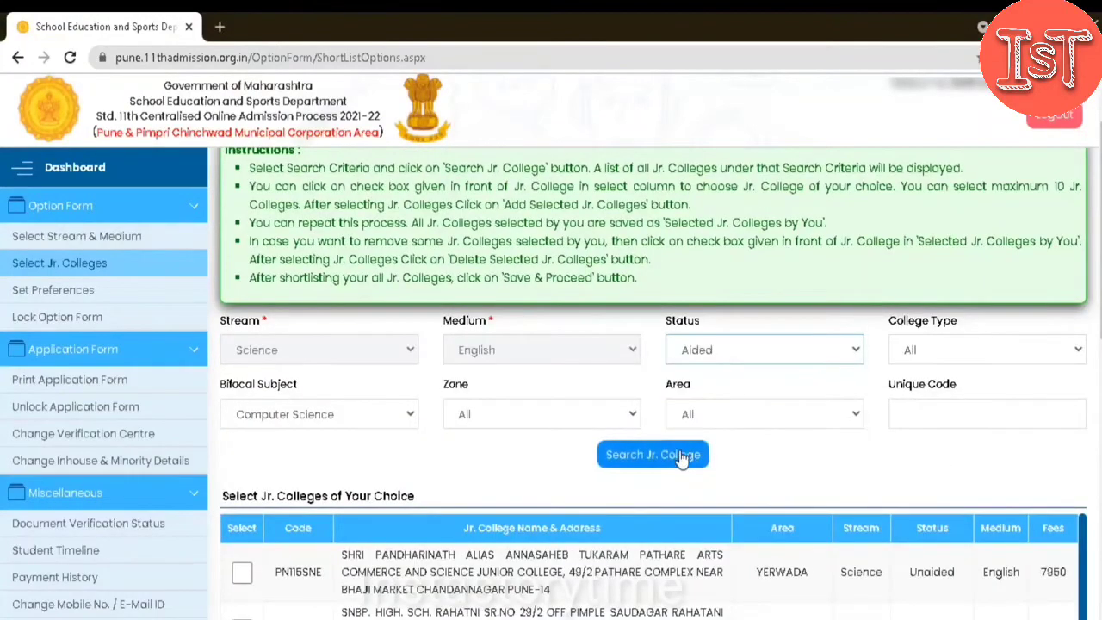
left_click(682, 456)
Step: Rerun the search for Un-Aided colleges in the Shivaji Nagar-Aundh-Pashan zone
scroll(682, 456, "down", 3)
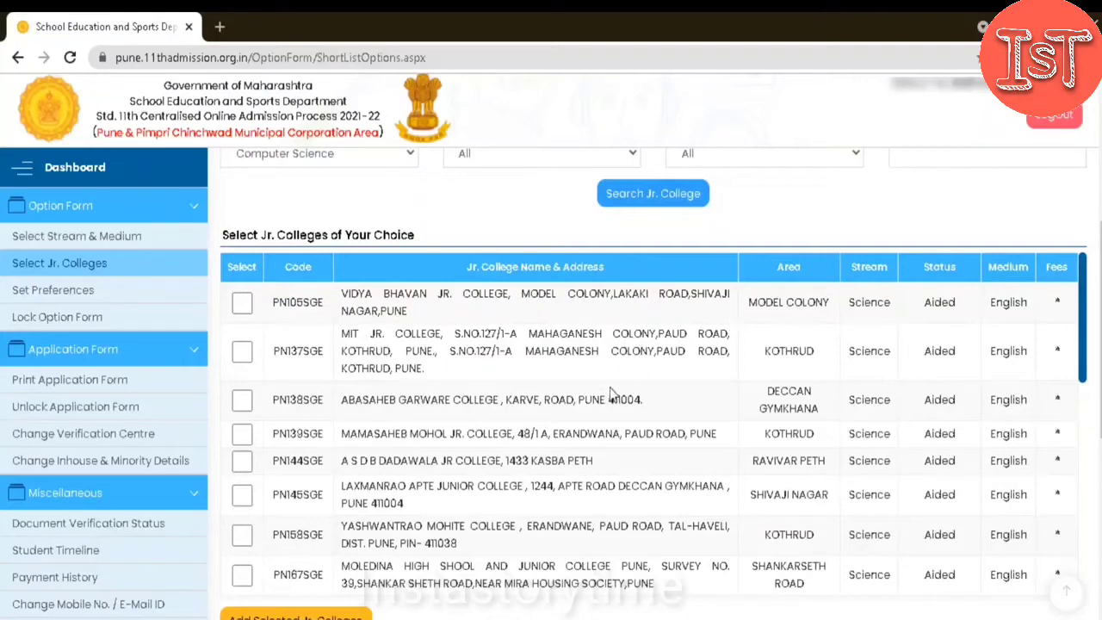
scroll(609, 391, "down", 1)
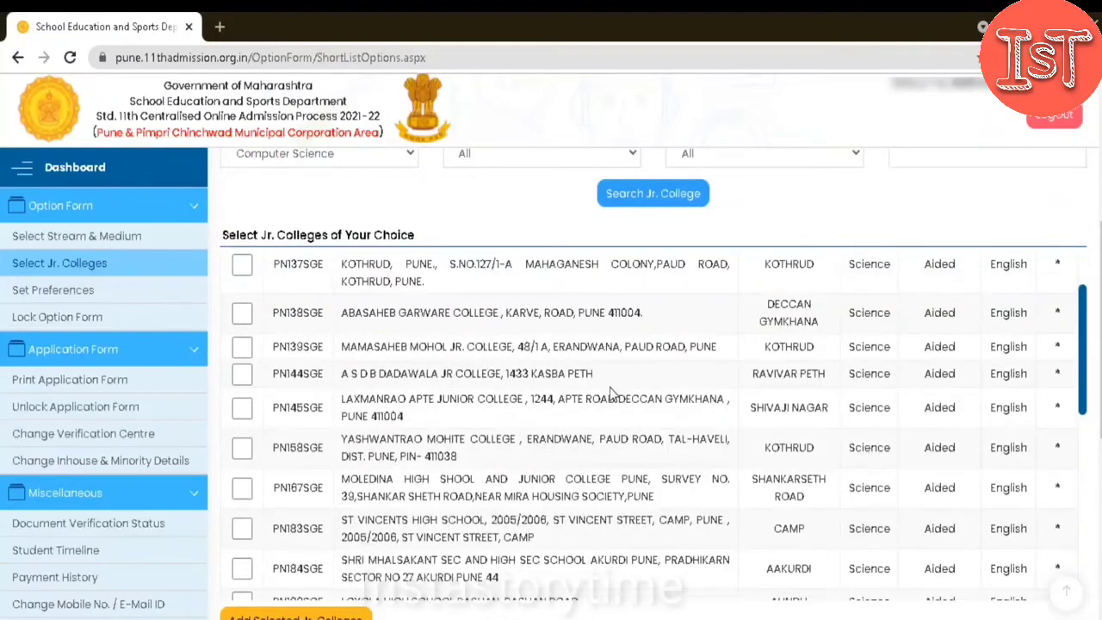
scroll(609, 392, "up", 1)
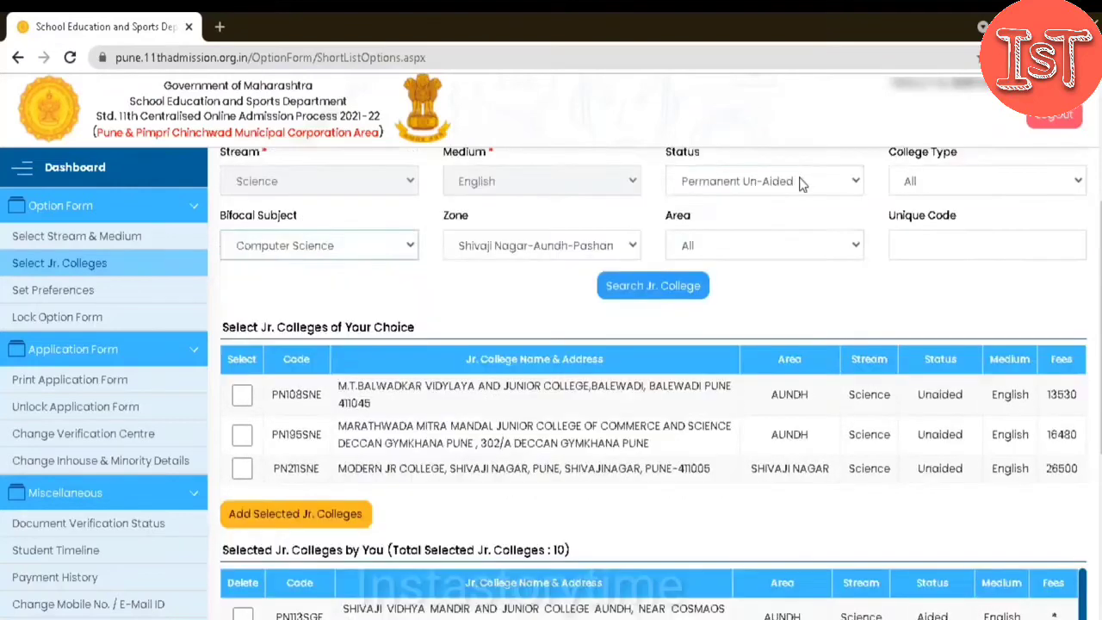
left_click(763, 180)
left_click(732, 312)
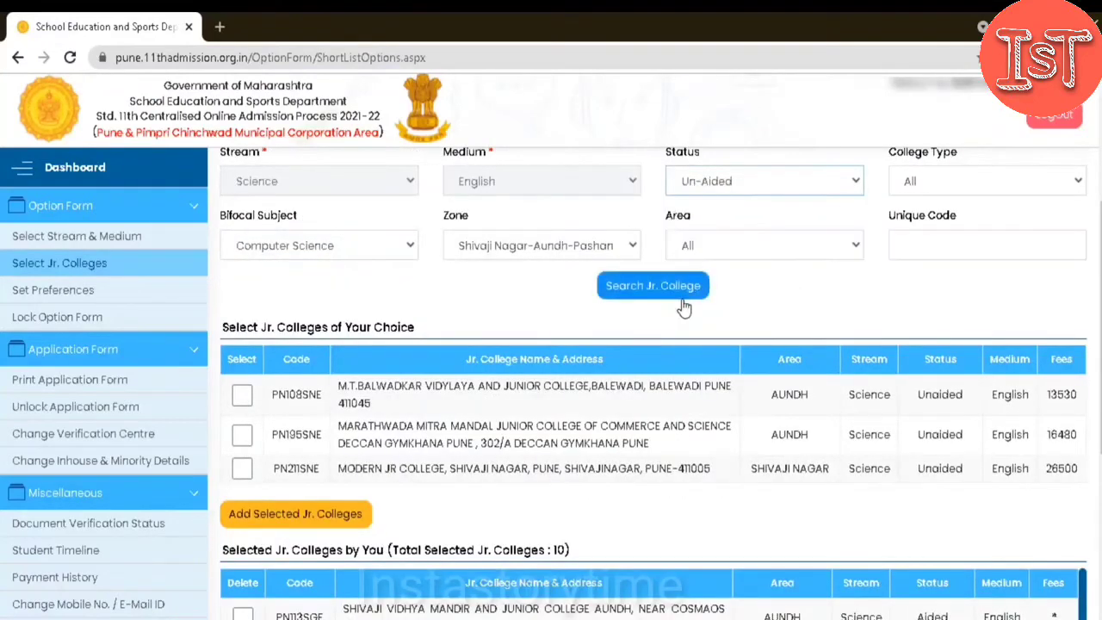
left_click(681, 297)
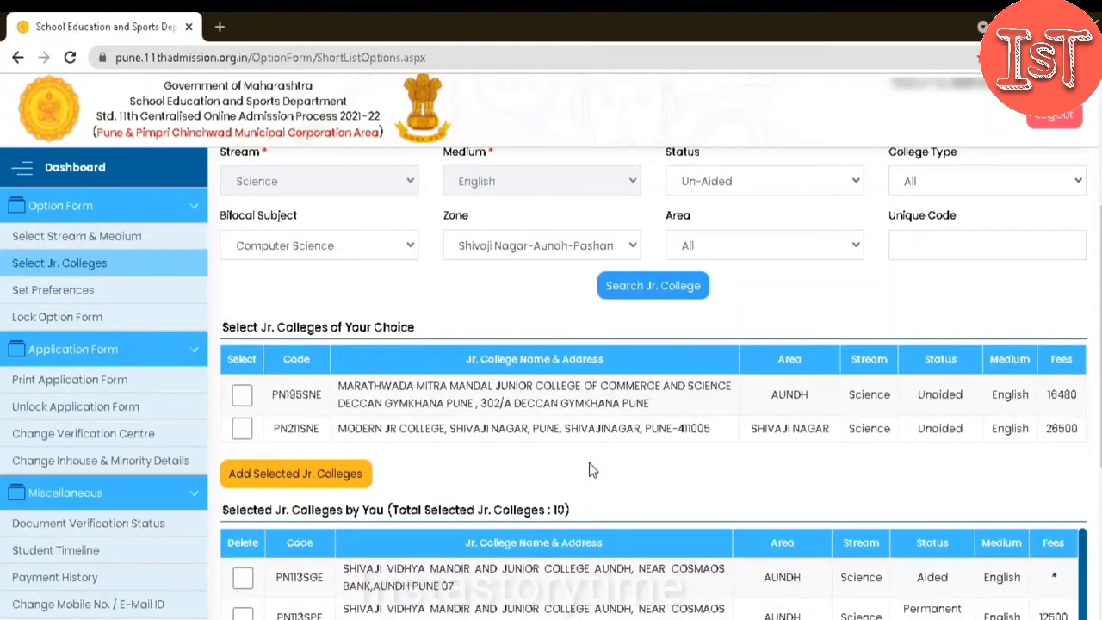
Step: Review the 10 selected colleges, PN113SGE to PN328SNE, then return to the search results
scroll(938, 416, "down", 4)
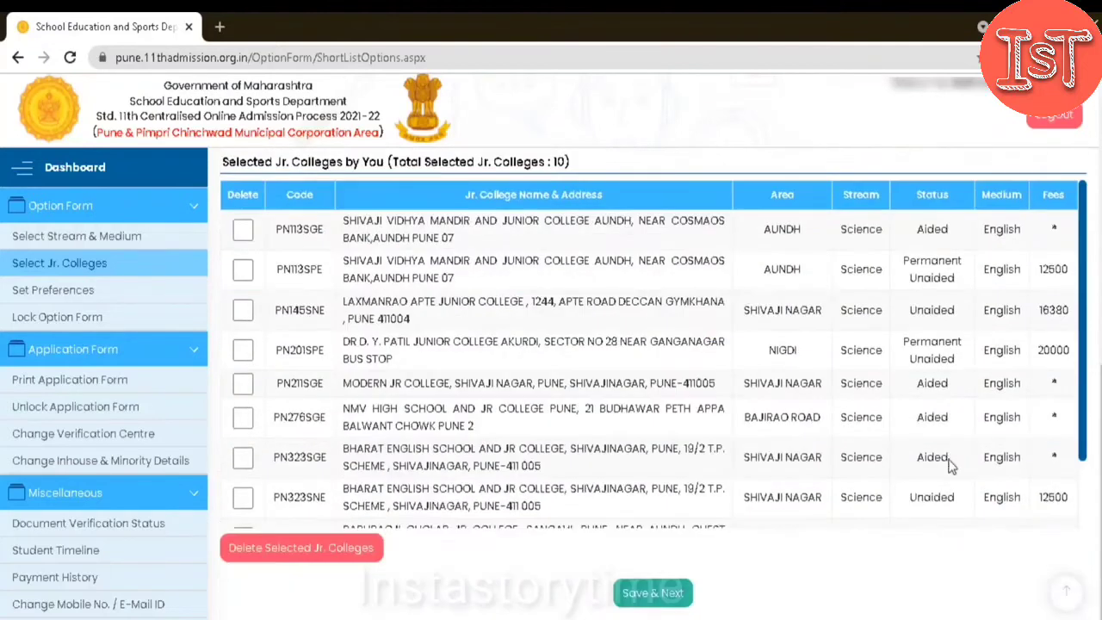
scroll(951, 464, "down", 1)
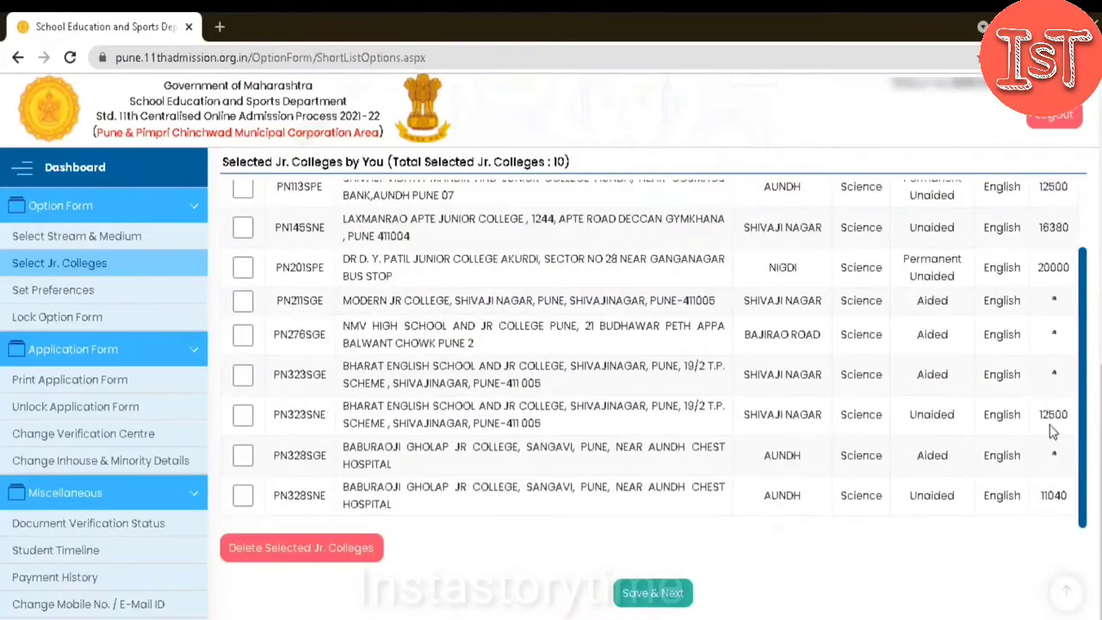
scroll(1049, 425, "up", 1)
scroll(1049, 425, "up", 1)
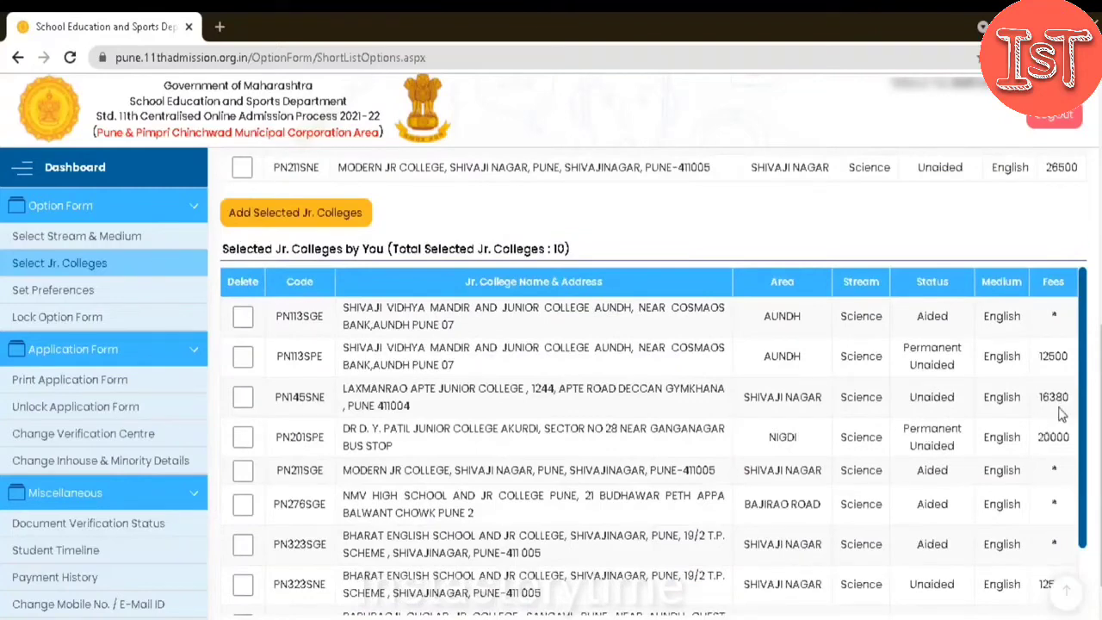
scroll(1060, 414, "down", 1)
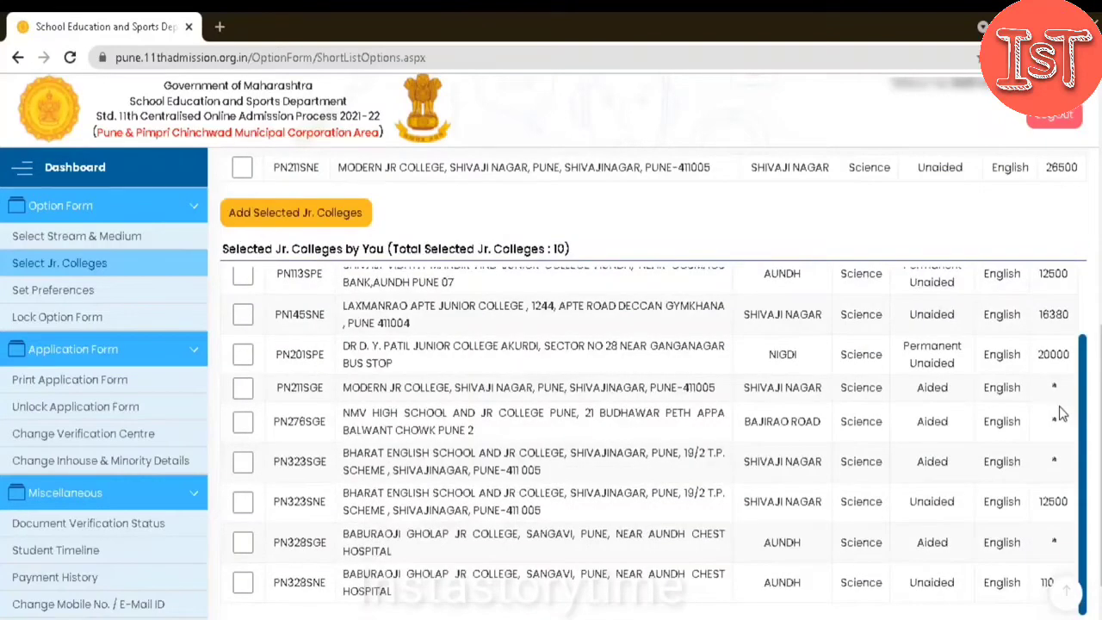
scroll(1060, 414, "down", 1)
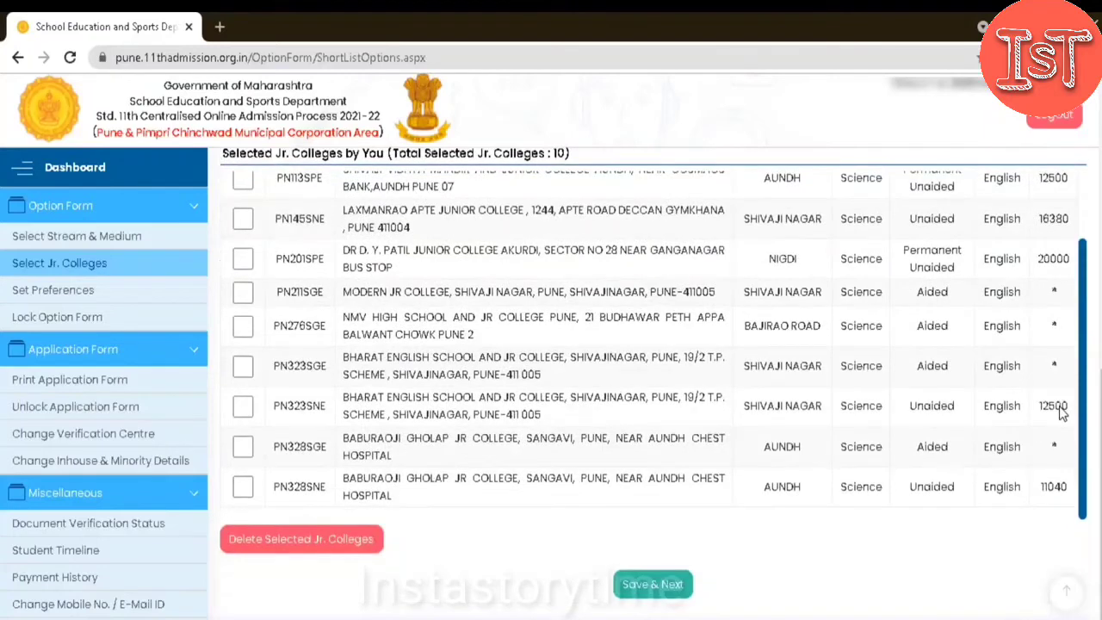
scroll(1063, 414, "up", 1)
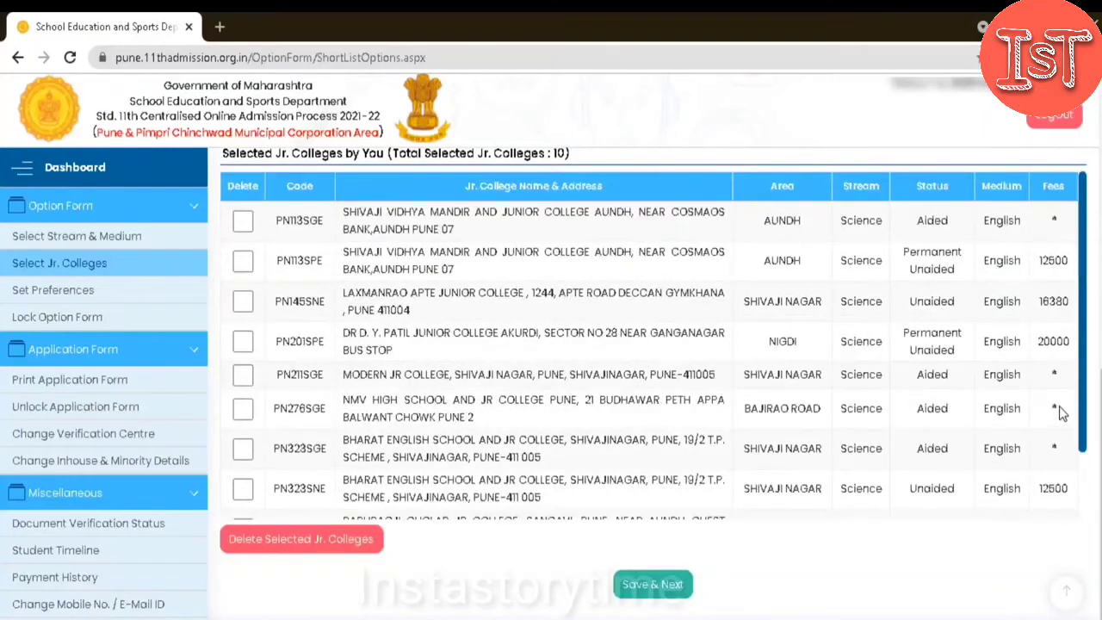
scroll(1074, 387, "up", 3)
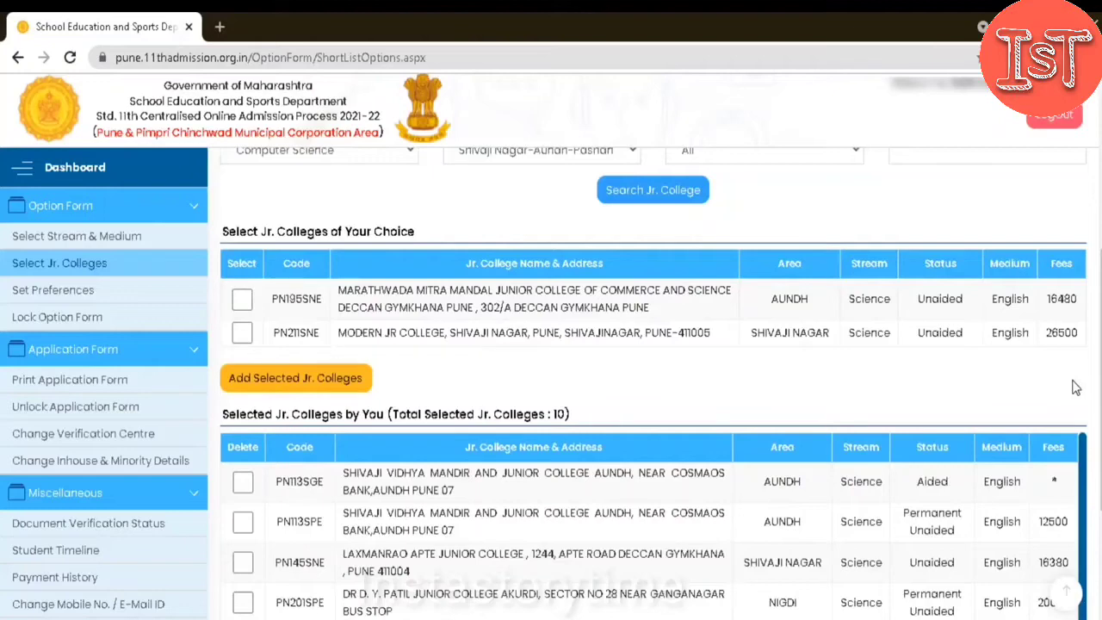
scroll(1074, 387, "up", 2)
Step: Search Permanent Un-Aided colleges, listing PN170SPE, PN189SPE and PN316SPE
left_click(758, 258)
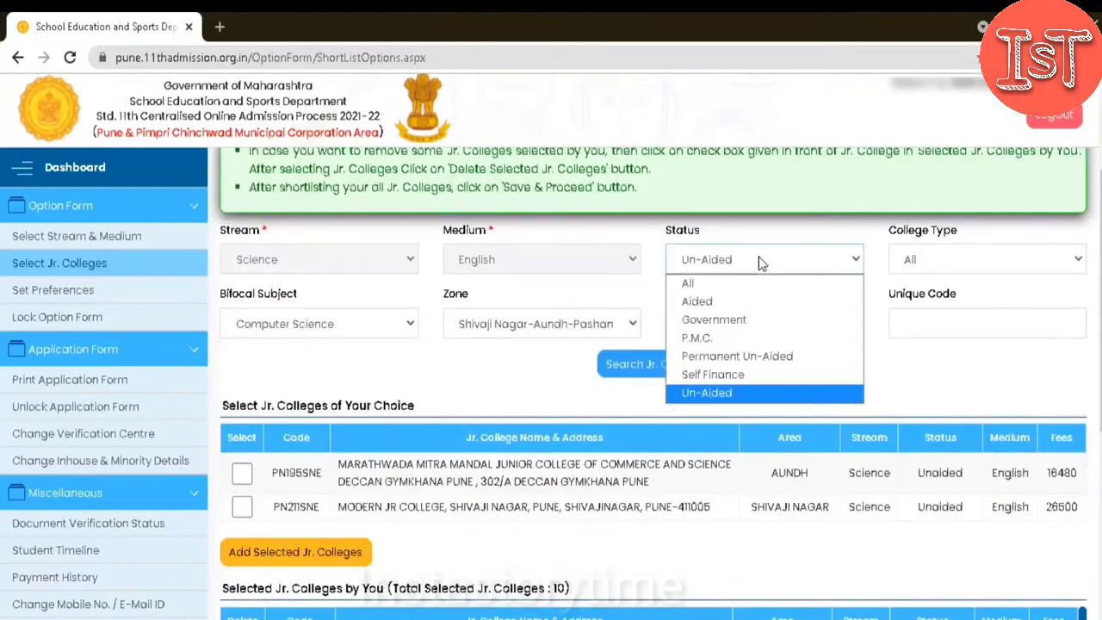
left_click(742, 356)
left_click(681, 368)
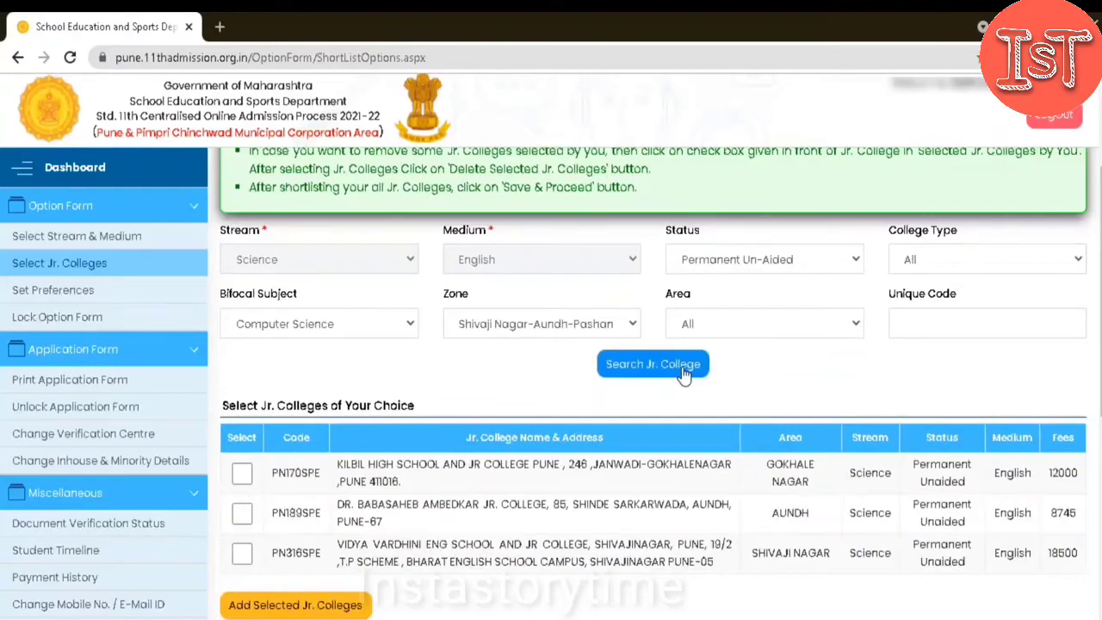
scroll(783, 445, "down", 5)
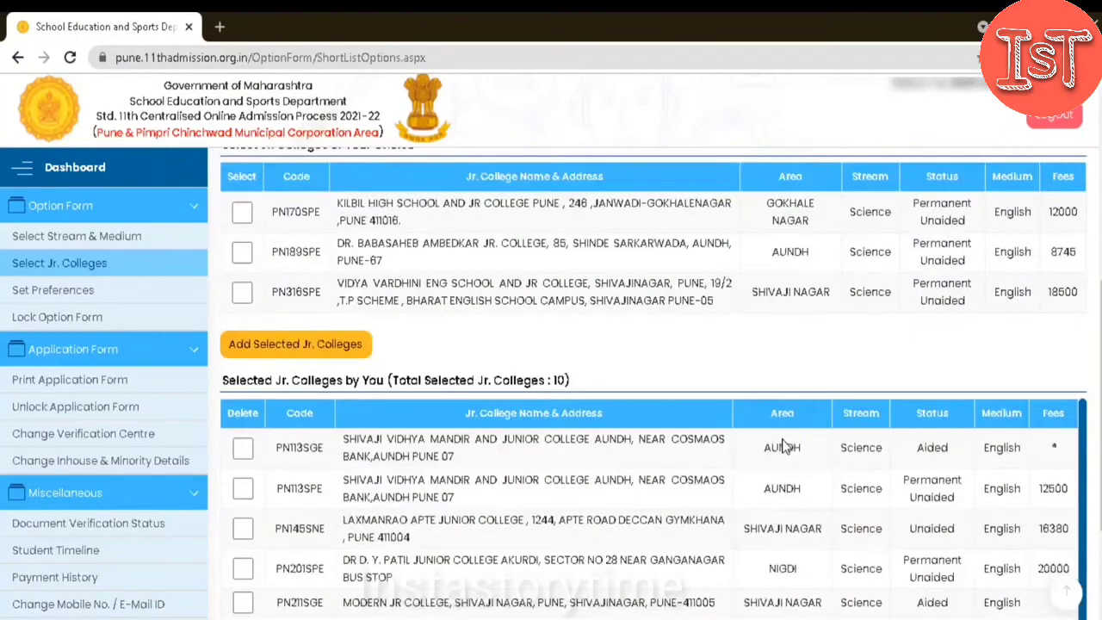
scroll(792, 421, "down", 1)
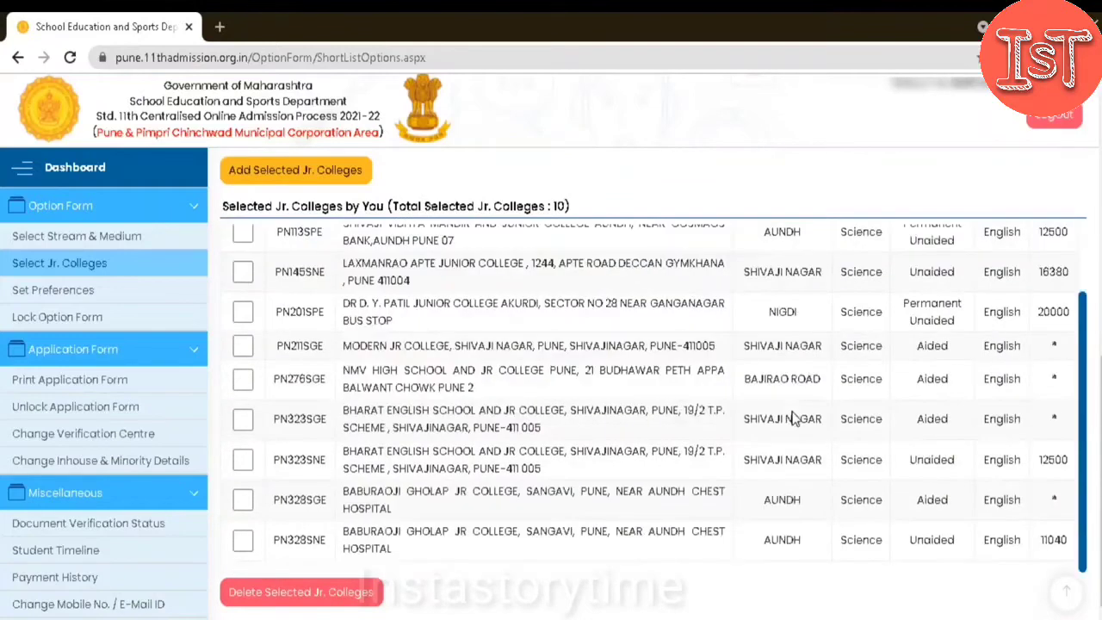
scroll(794, 419, "up", 1)
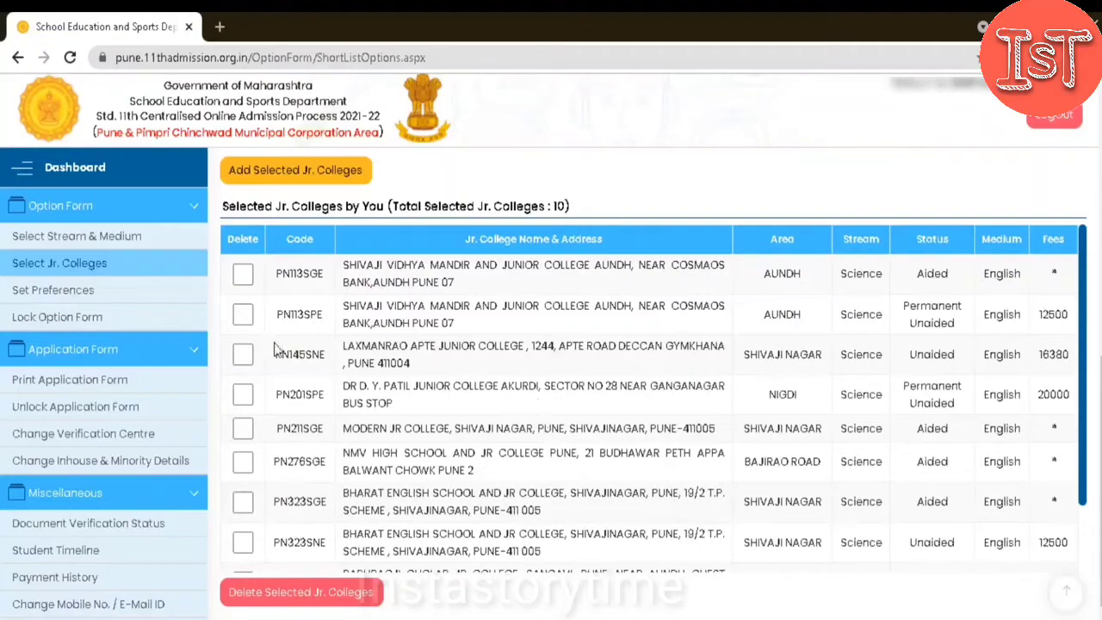
Step: Tick the PN113SGE, PN323SGE, PN276SGE and PN211SGE rows in the selected list
left_click(243, 276)
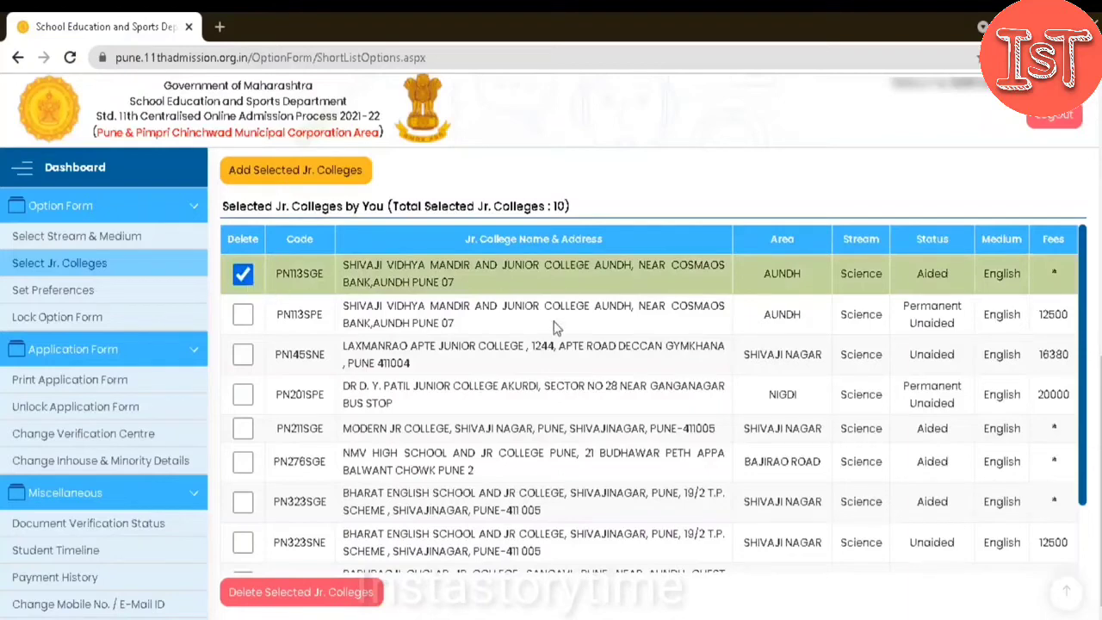
scroll(549, 333, "down", 1)
scroll(550, 333, "up", 1)
left_click(243, 504)
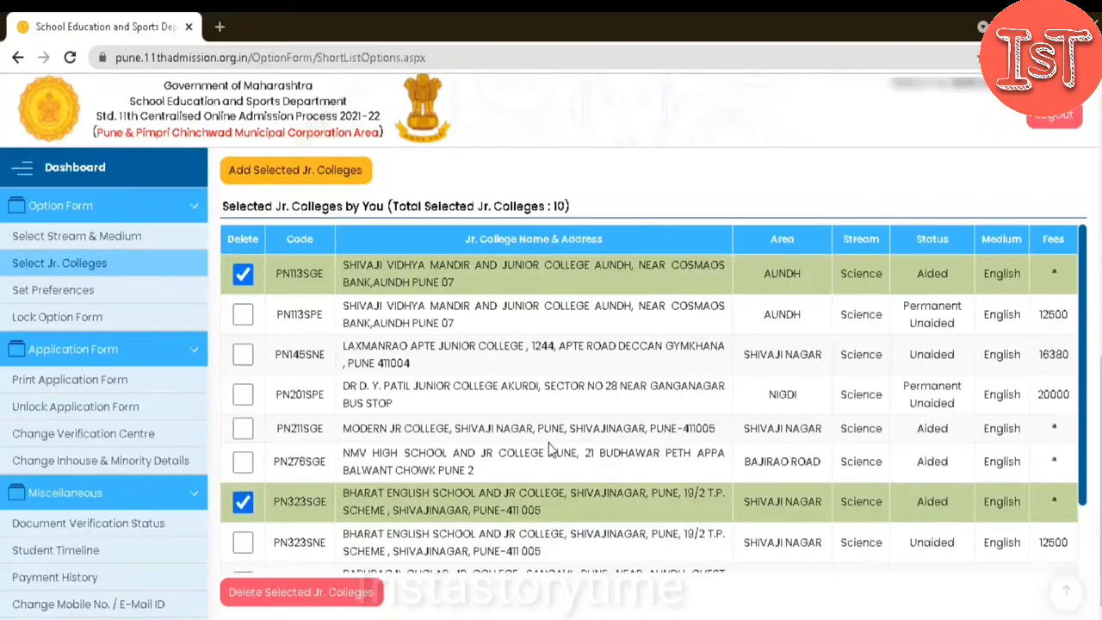
scroll(556, 442, "down", 1)
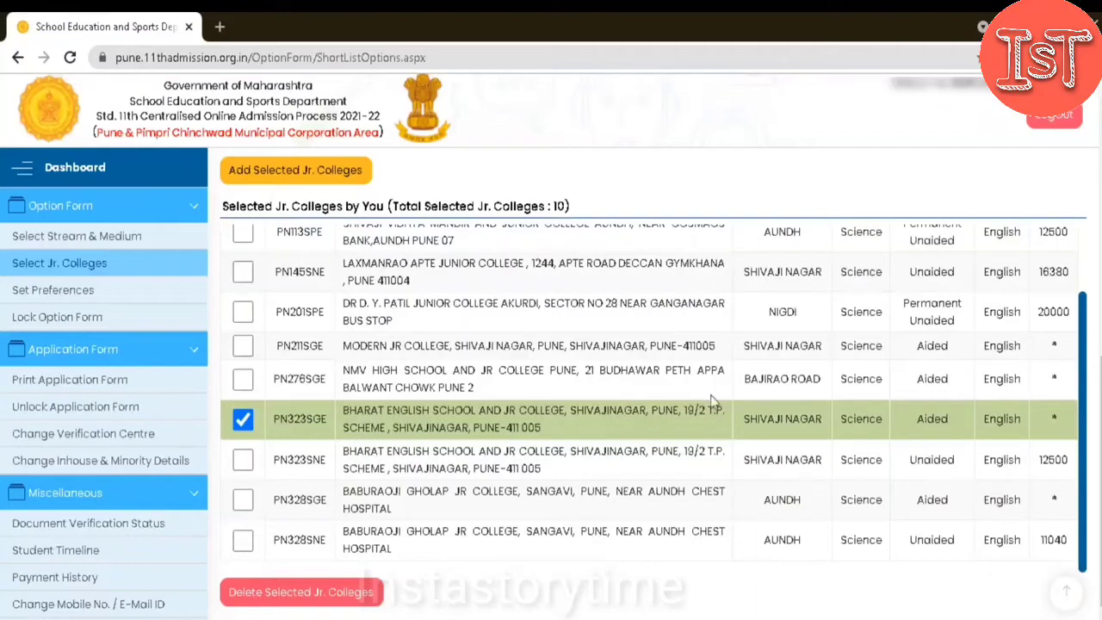
left_click(243, 379)
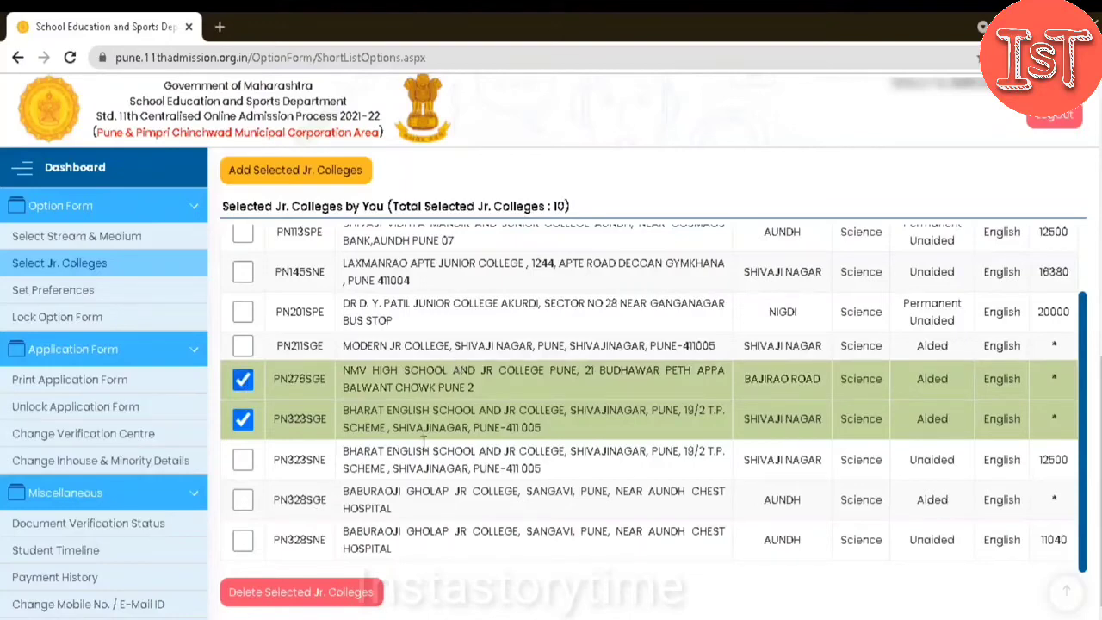
scroll(633, 362, "up", 2)
scroll(632, 361, "down", 2)
left_click(243, 346)
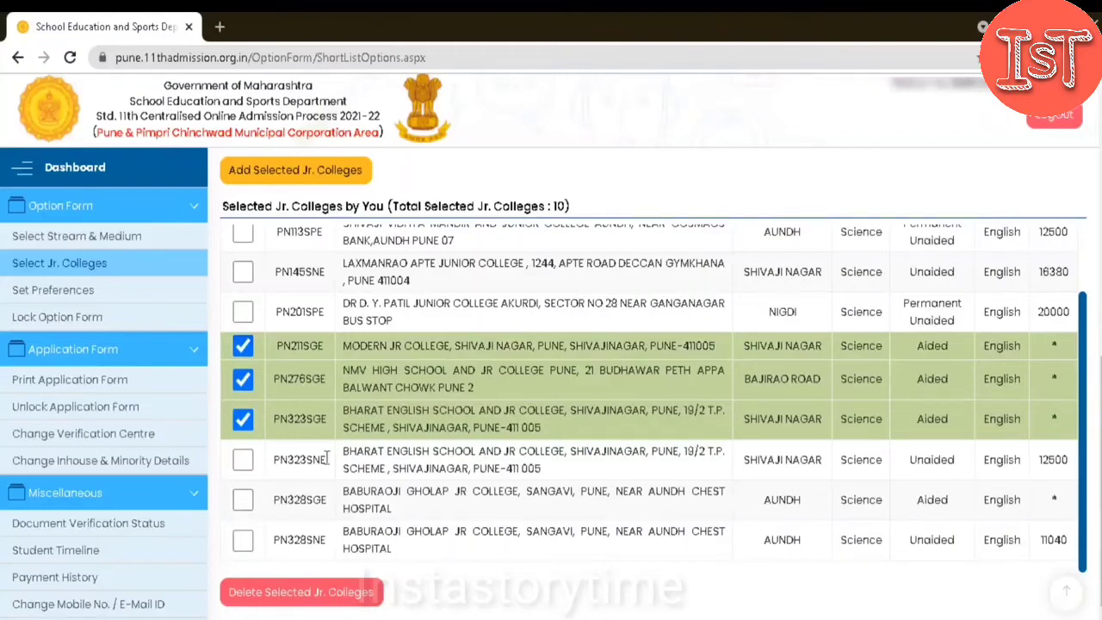
Step: Tick PN201SPE, PN145SNE, PN113SPE, PN323SNE, PN328SGE and PN328SNE, then save and continue
scroll(393, 443, "up", 1)
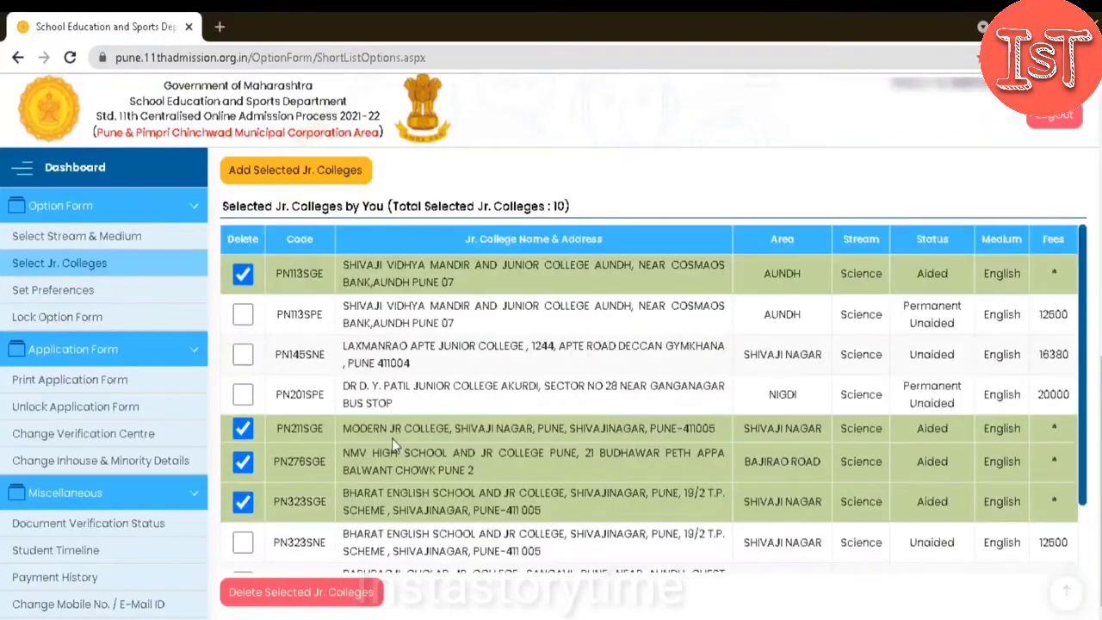
left_click(244, 396)
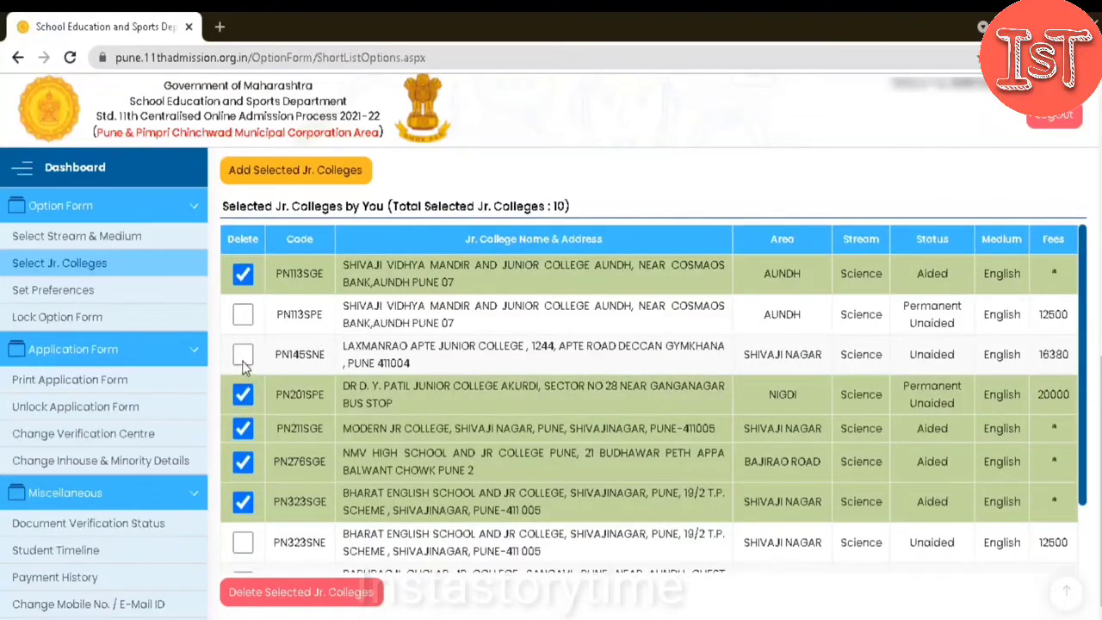
left_click(243, 356)
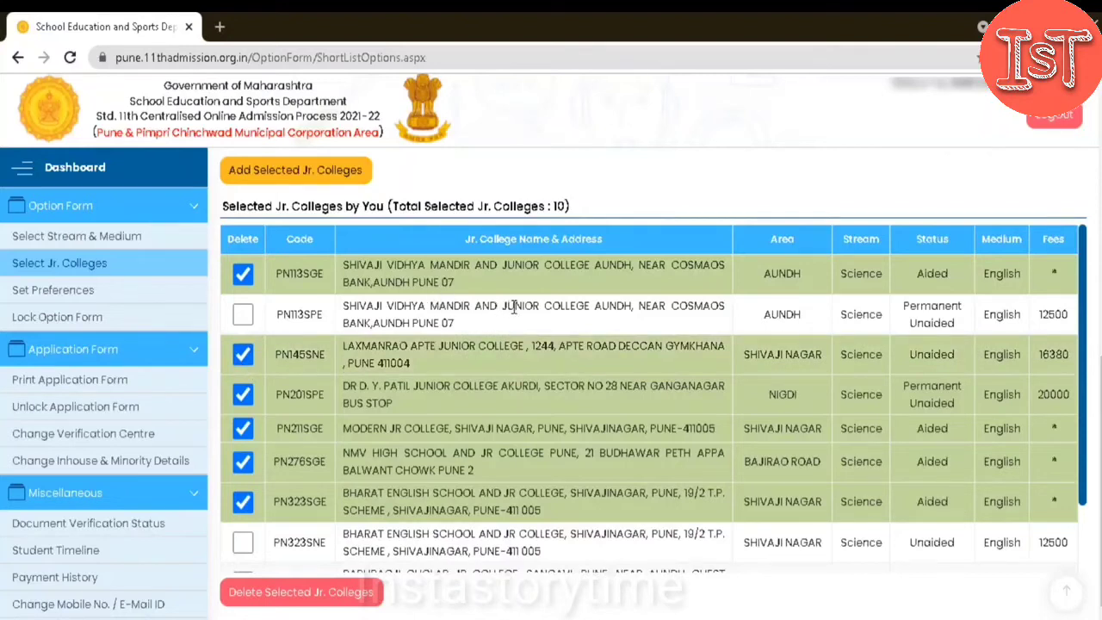
left_click(243, 316)
scroll(247, 327, "down", 1)
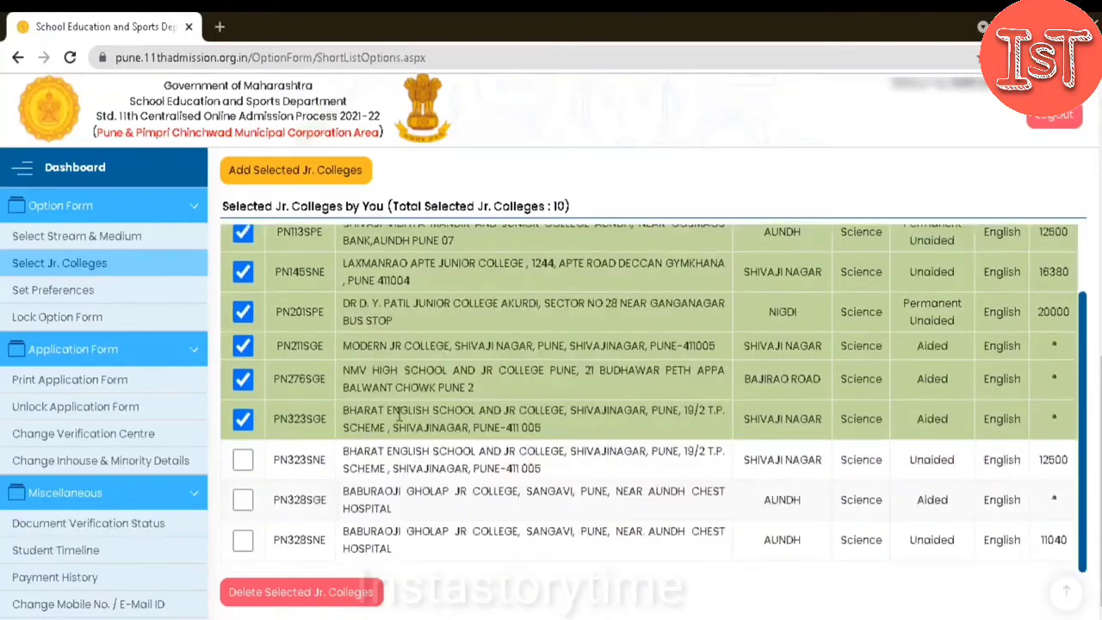
left_click(241, 462)
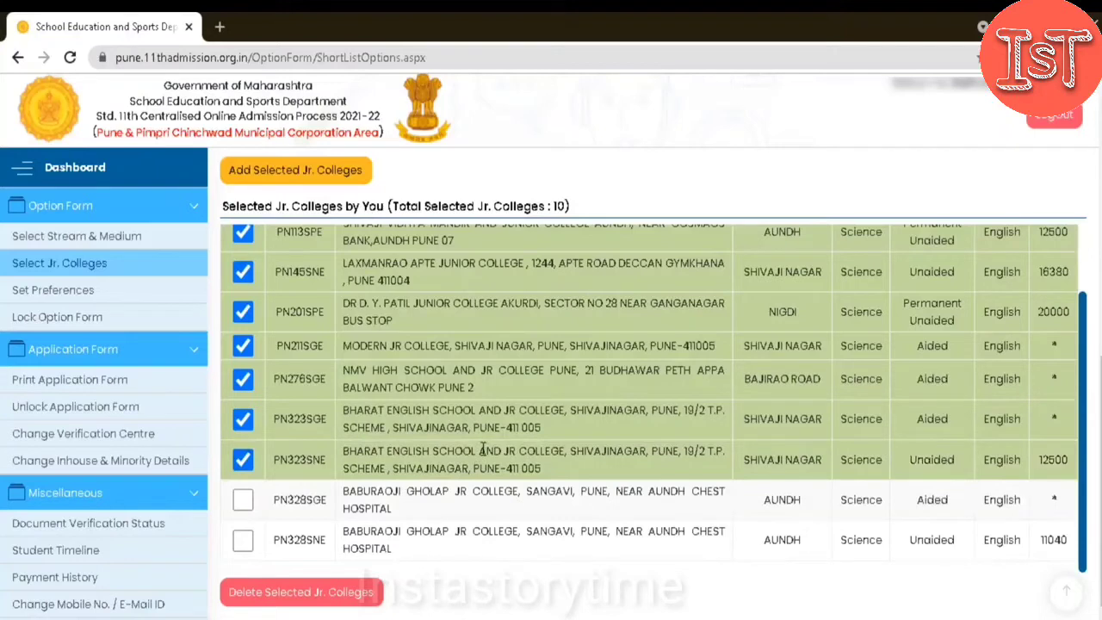
left_click(243, 503)
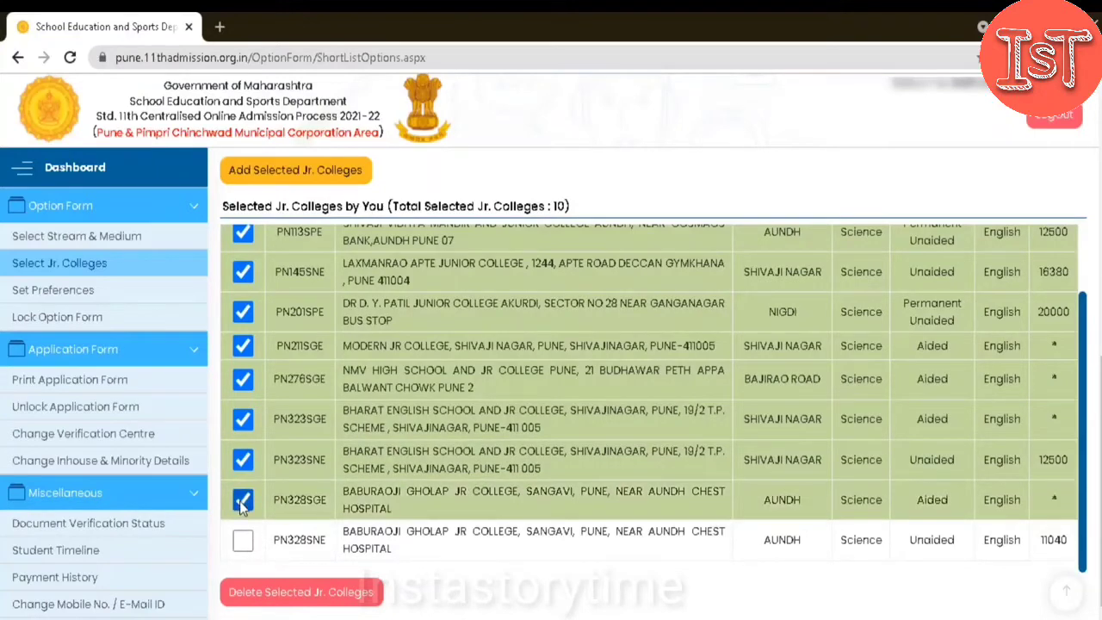
left_click(243, 543)
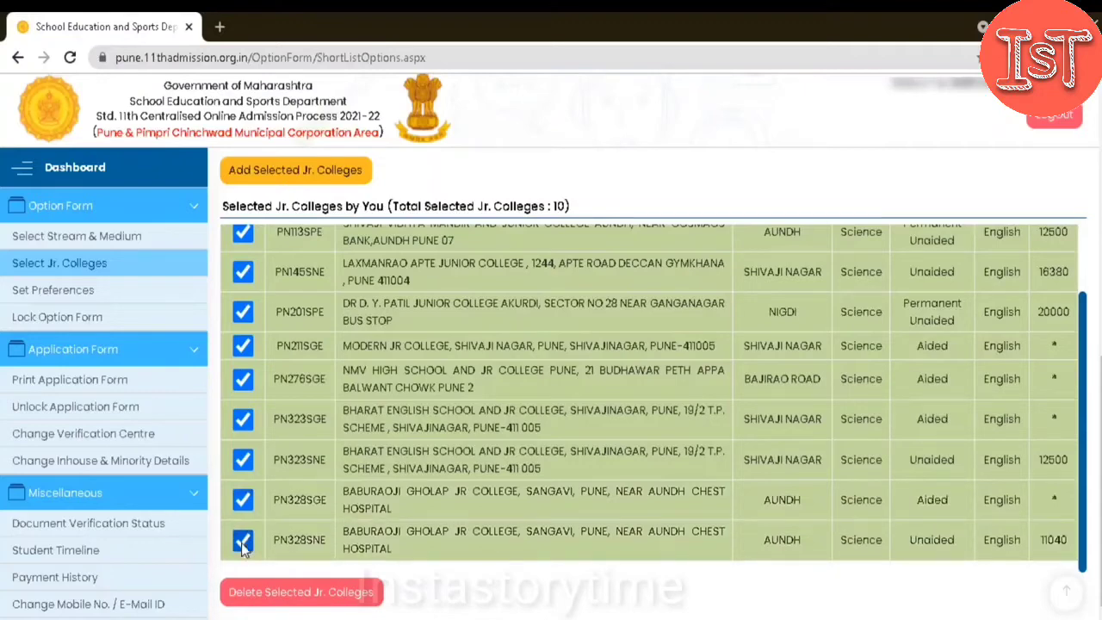
scroll(682, 366, "down", 1)
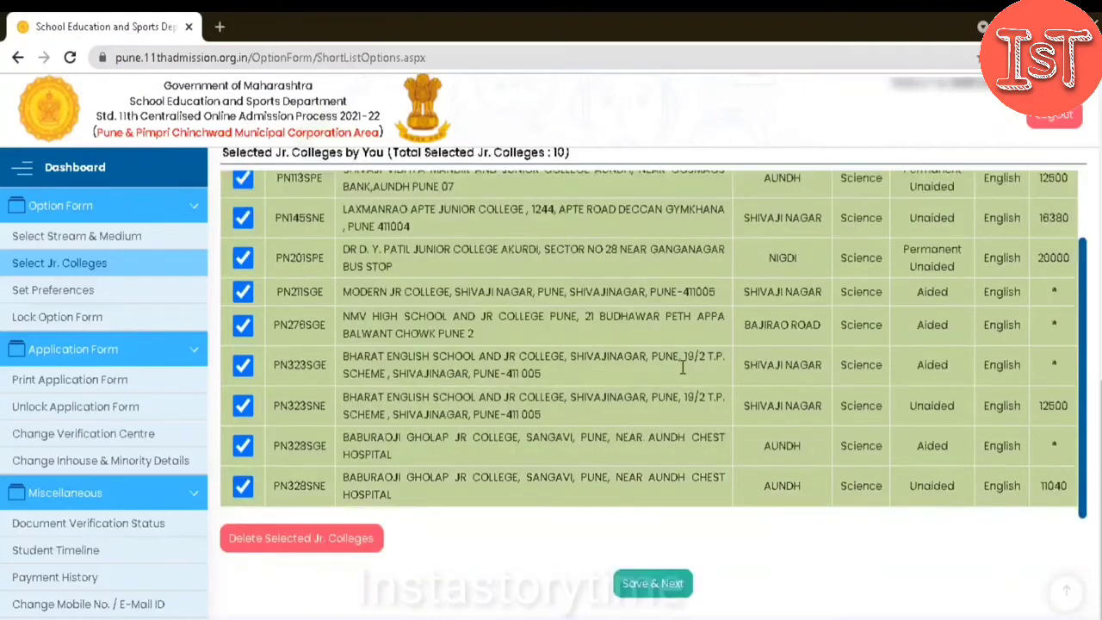
left_click(668, 593)
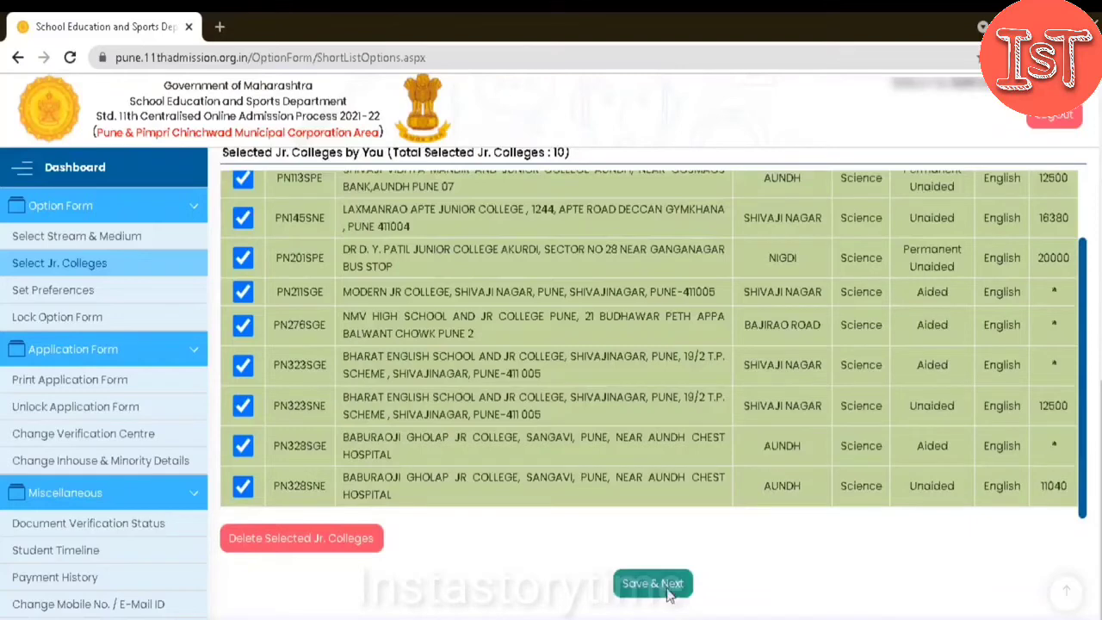
Step: Set preferences 1–4: PN113SGE, PN323SGE, PN276SGE, PN211SGE
scroll(680, 441, "down", 1)
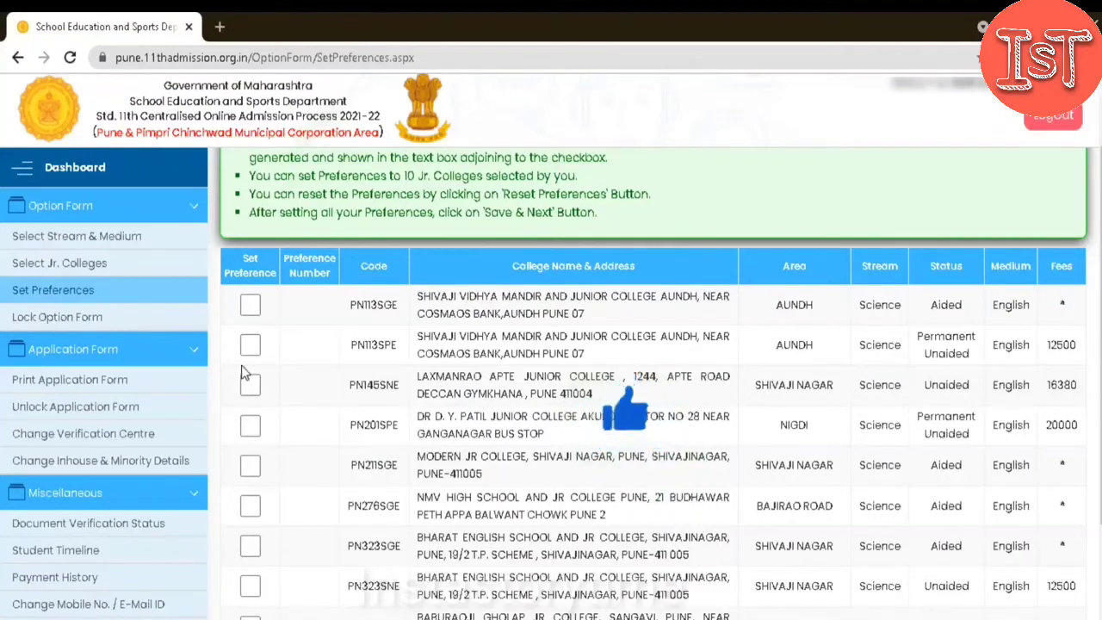
left_click(249, 307)
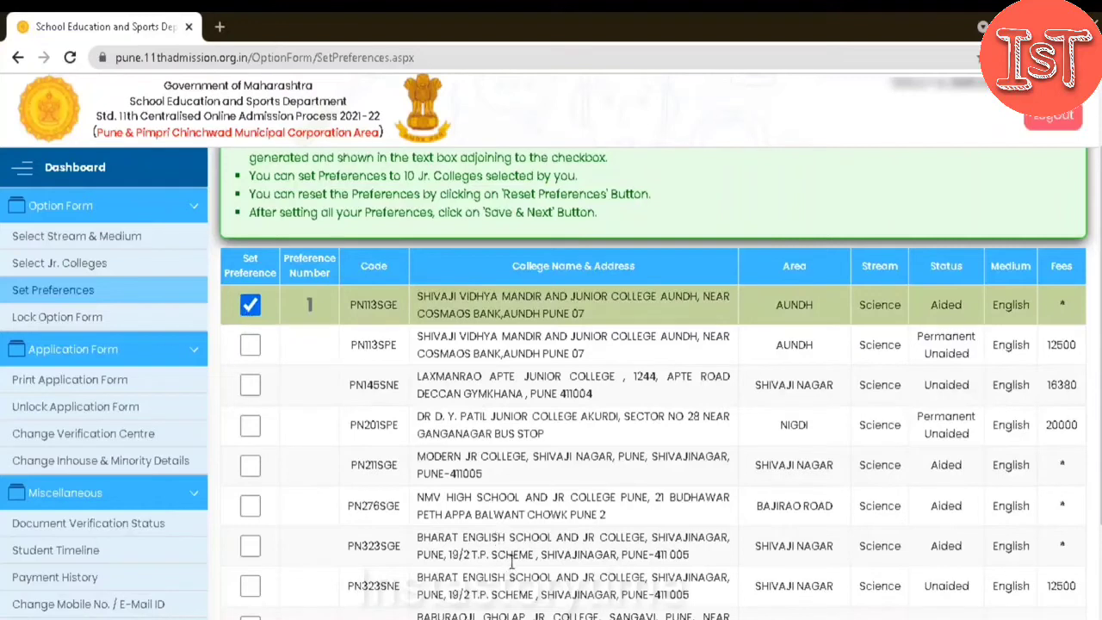
left_click(250, 545)
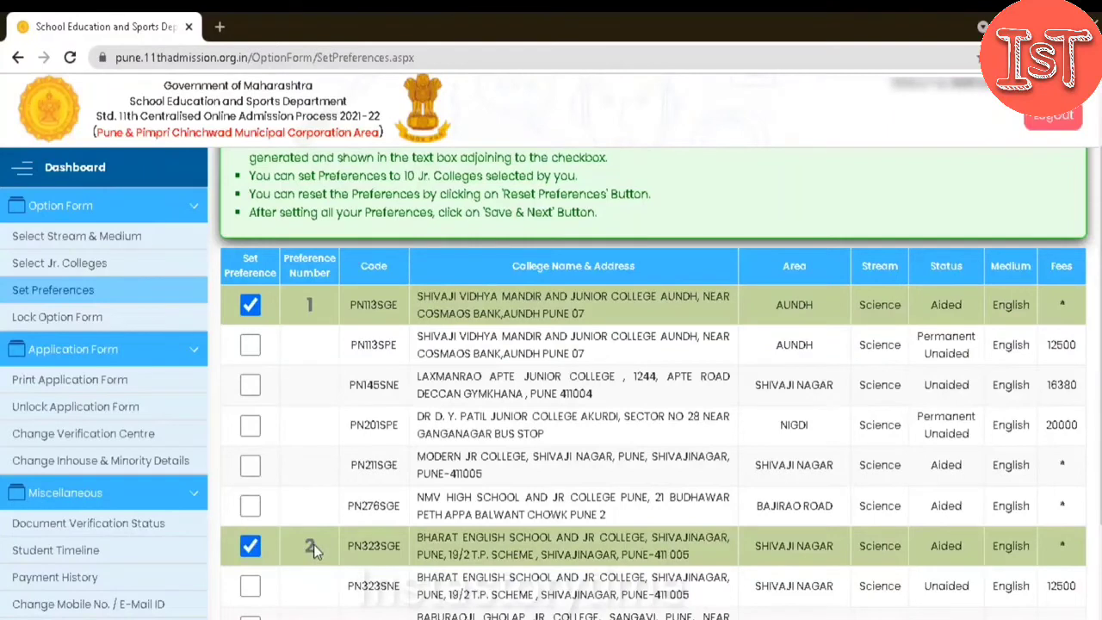
left_click(251, 507)
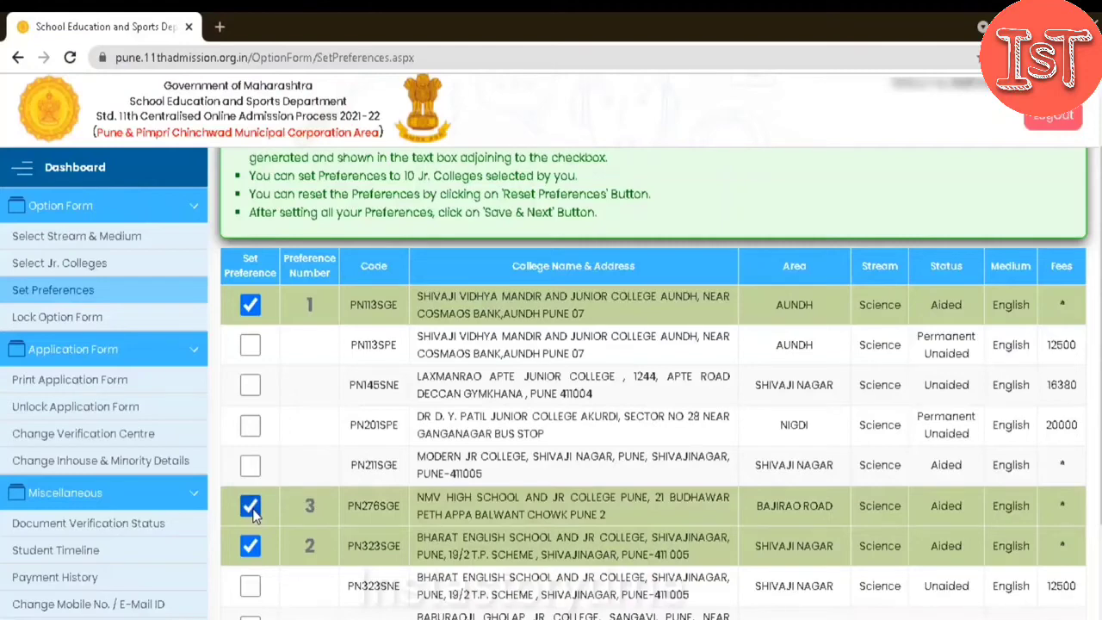
scroll(270, 499, "down", 1)
scroll(272, 493, "up", 1)
left_click(249, 467)
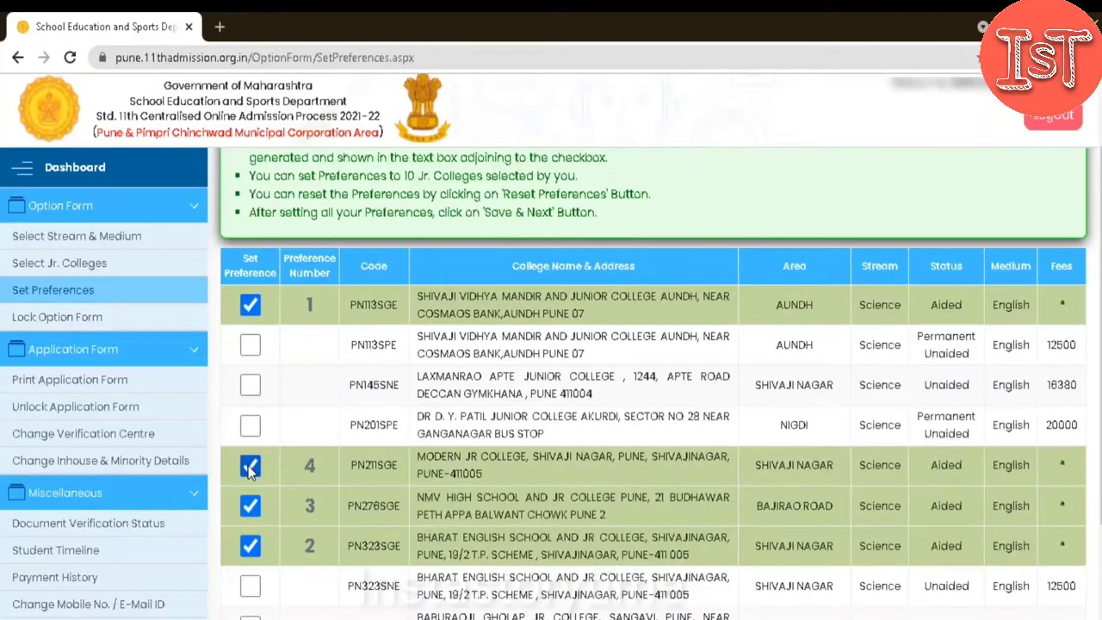
scroll(250, 468, "down", 1)
scroll(250, 468, "up", 1)
Step: Set preferences 5–10: PN113SPE, PN323SNE, PN201SPE, PN145SNE, PN328SGE, PN328SNE
left_click(251, 346)
scroll(250, 353, "down", 1)
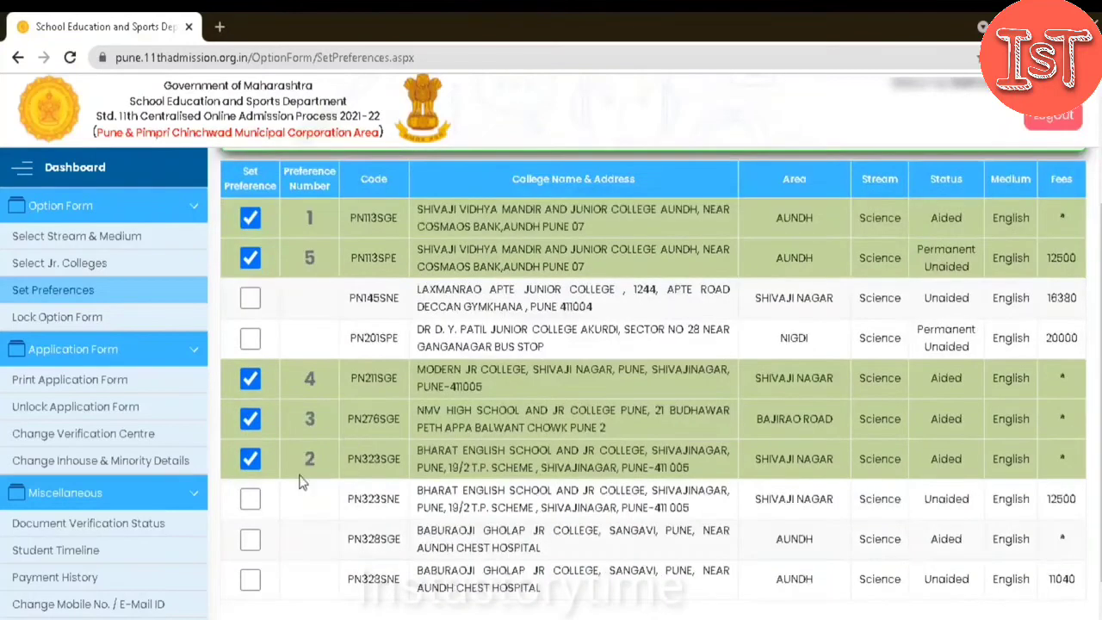
left_click(250, 500)
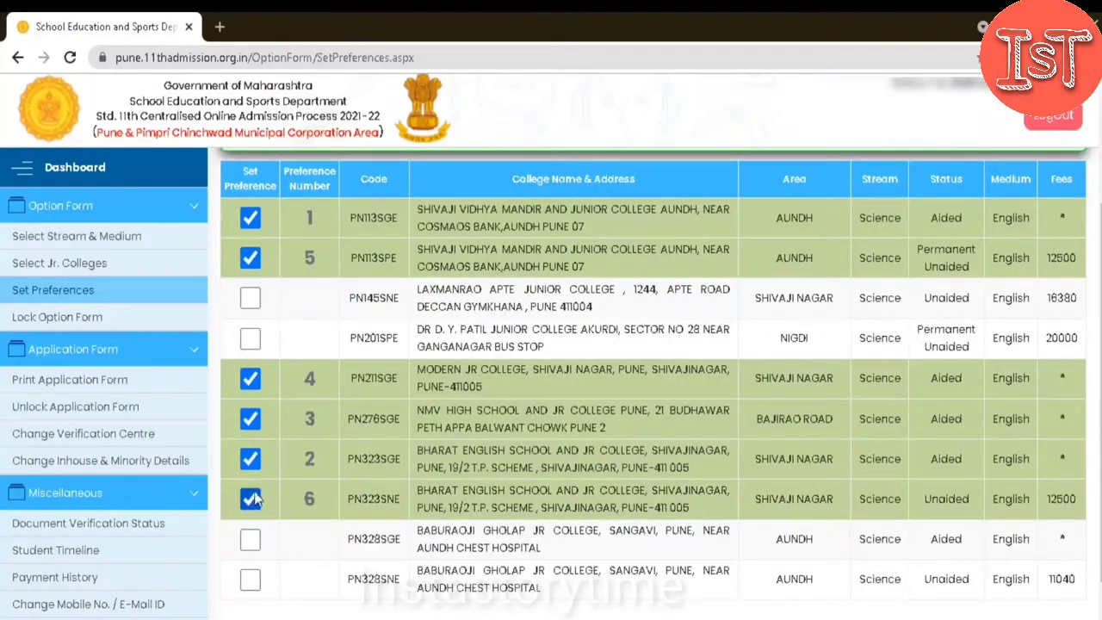
scroll(258, 468, "up", 1)
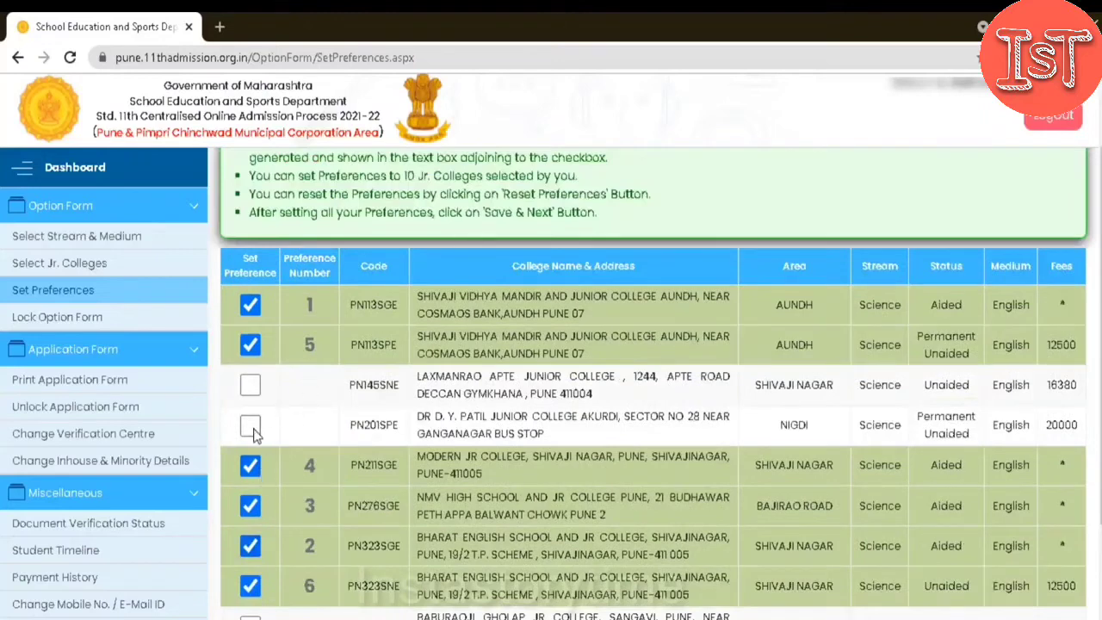
left_click(250, 426)
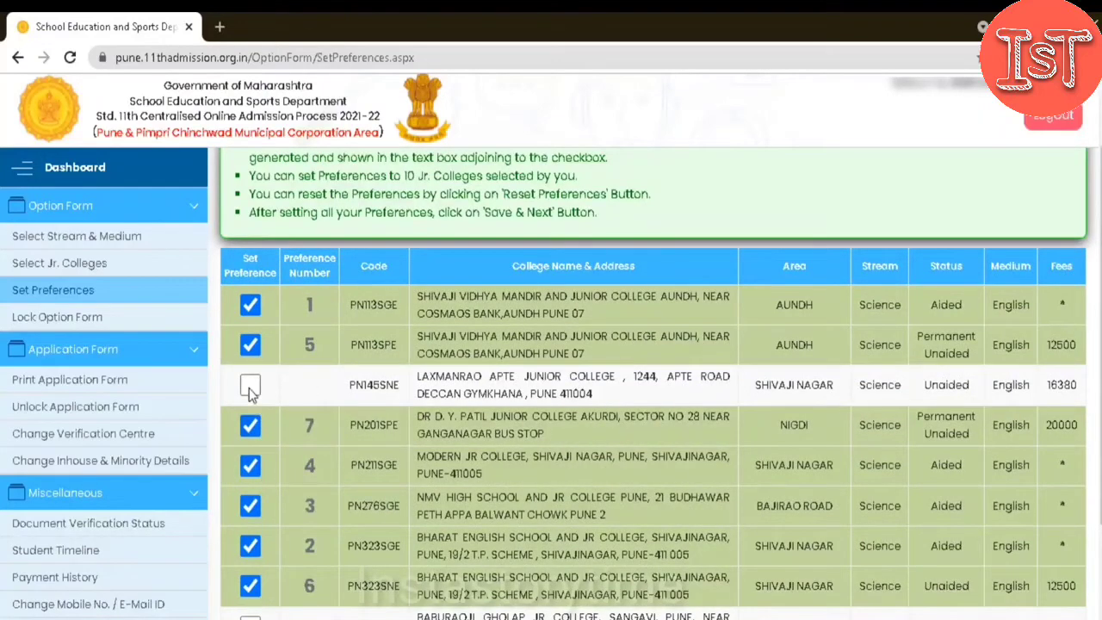
left_click(251, 388)
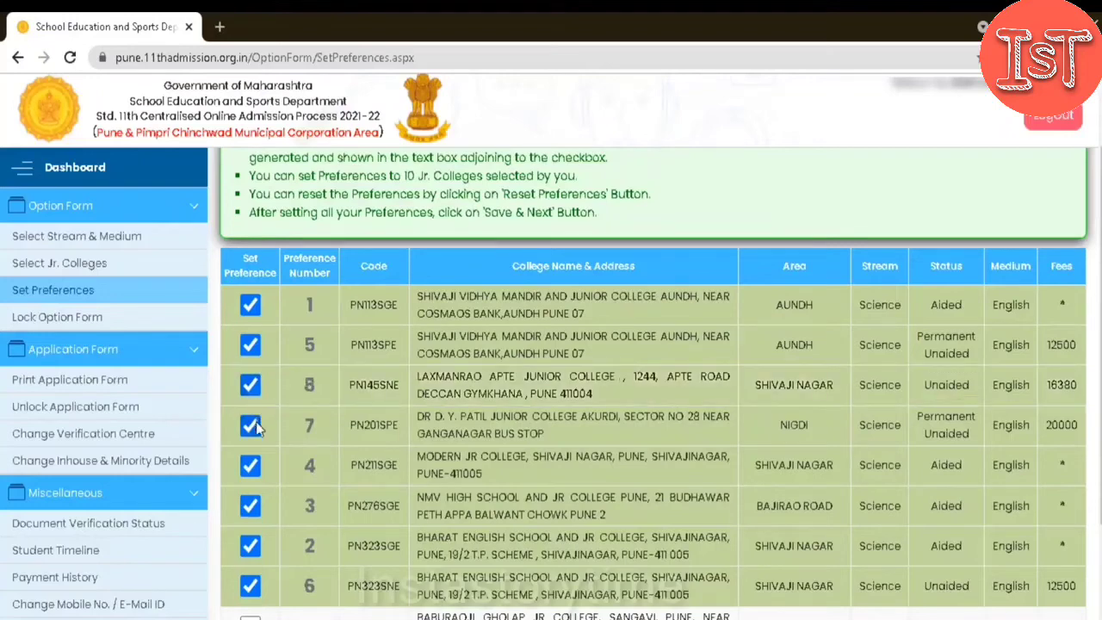
scroll(250, 422, "down", 2)
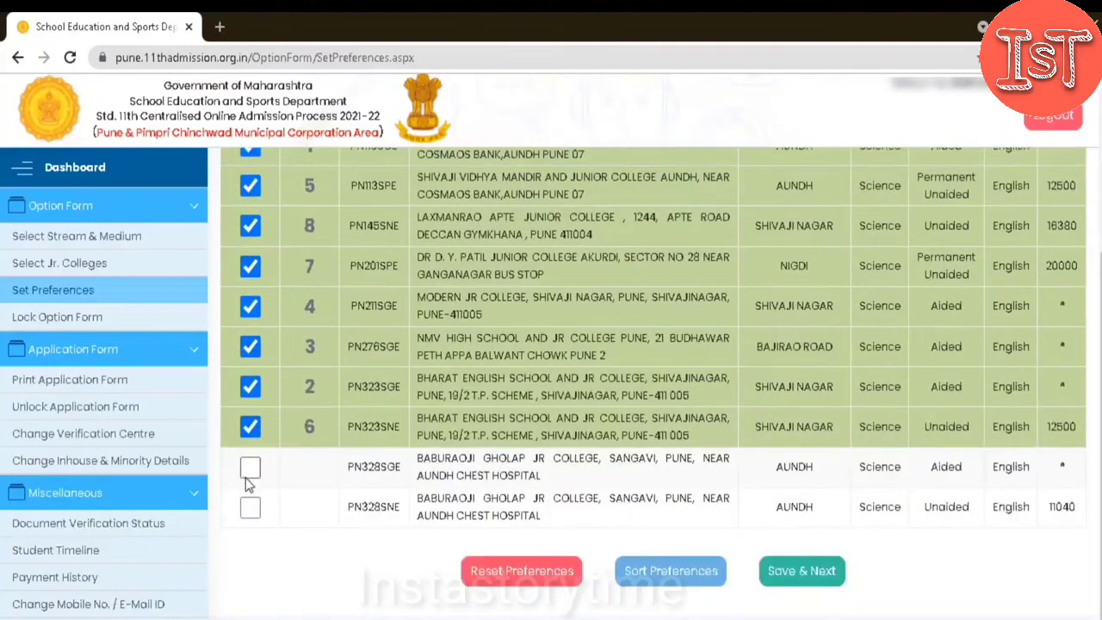
left_click(249, 468)
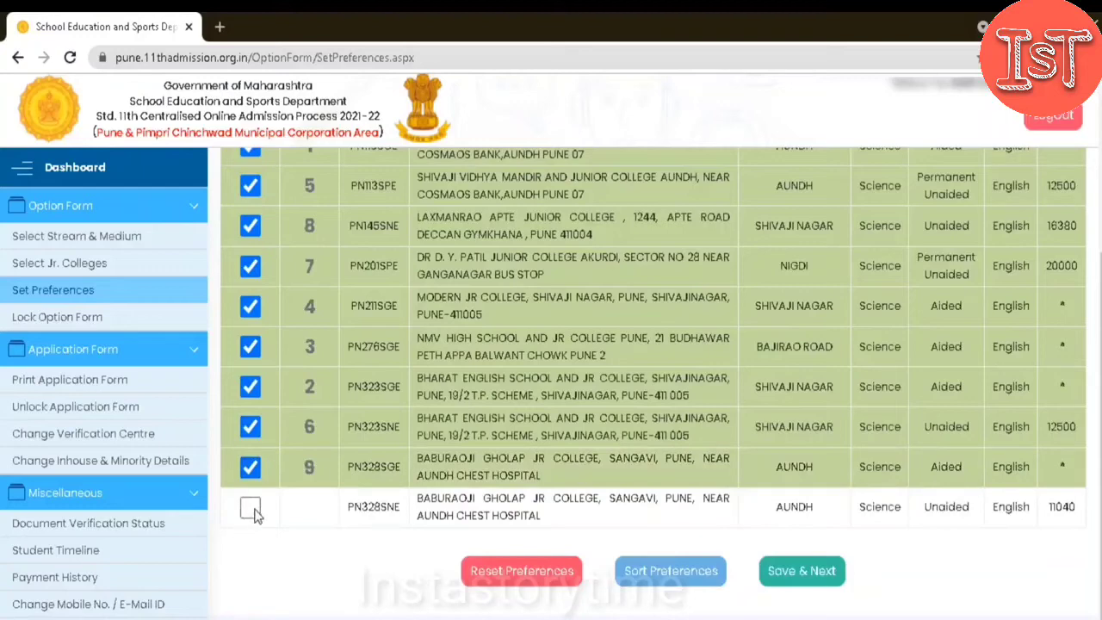
left_click(249, 509)
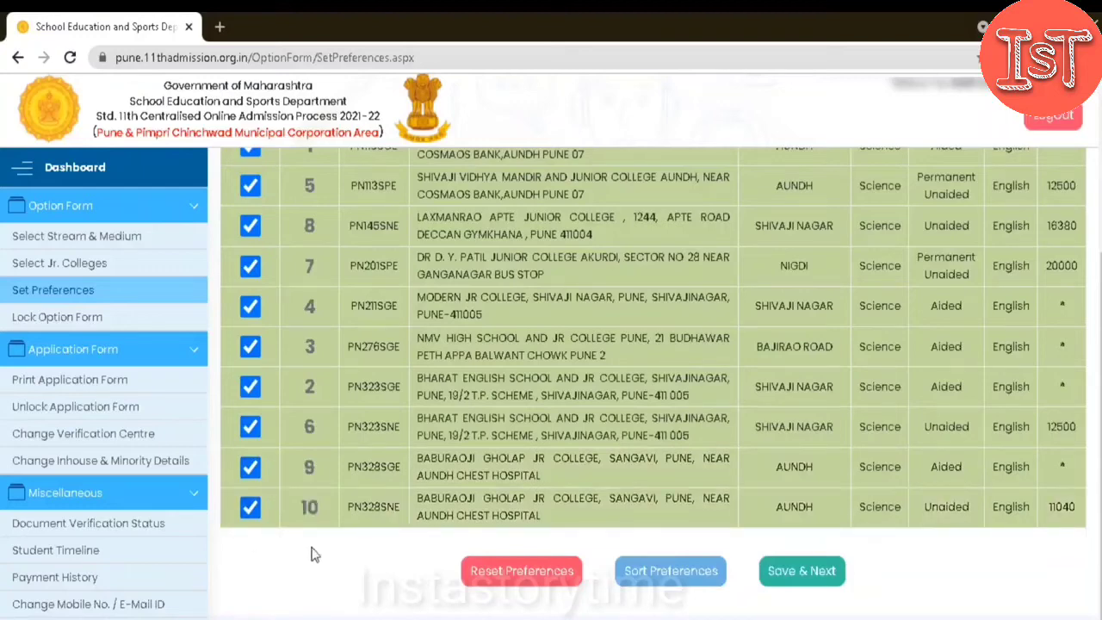
Step: Save the ten preferences and continue to the option form summary
scroll(315, 553, "up", 1)
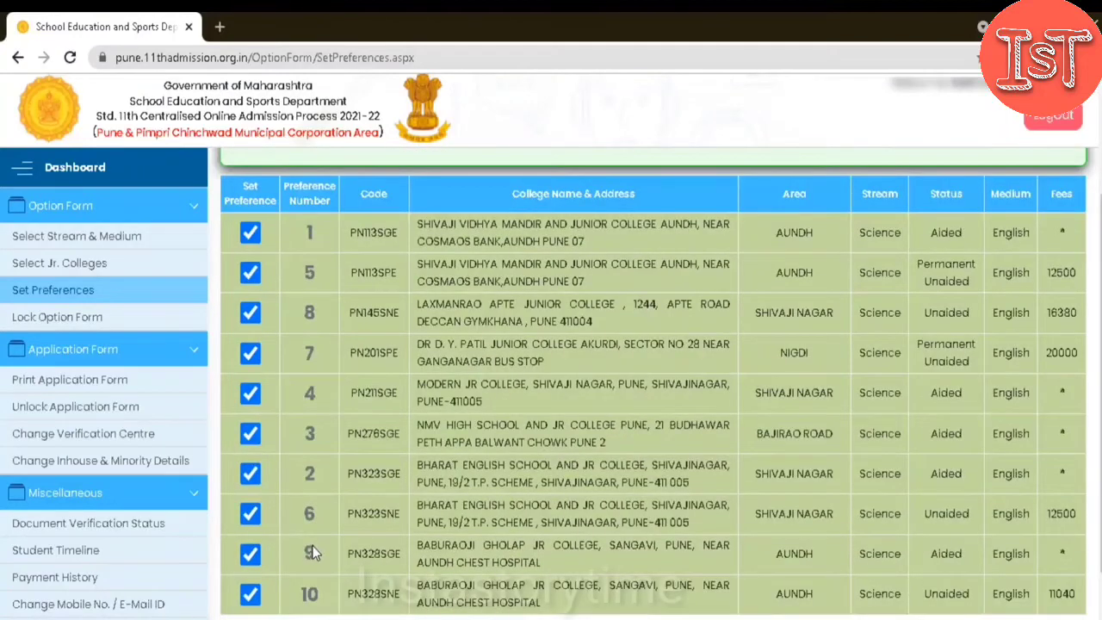
scroll(314, 554, "down", 1)
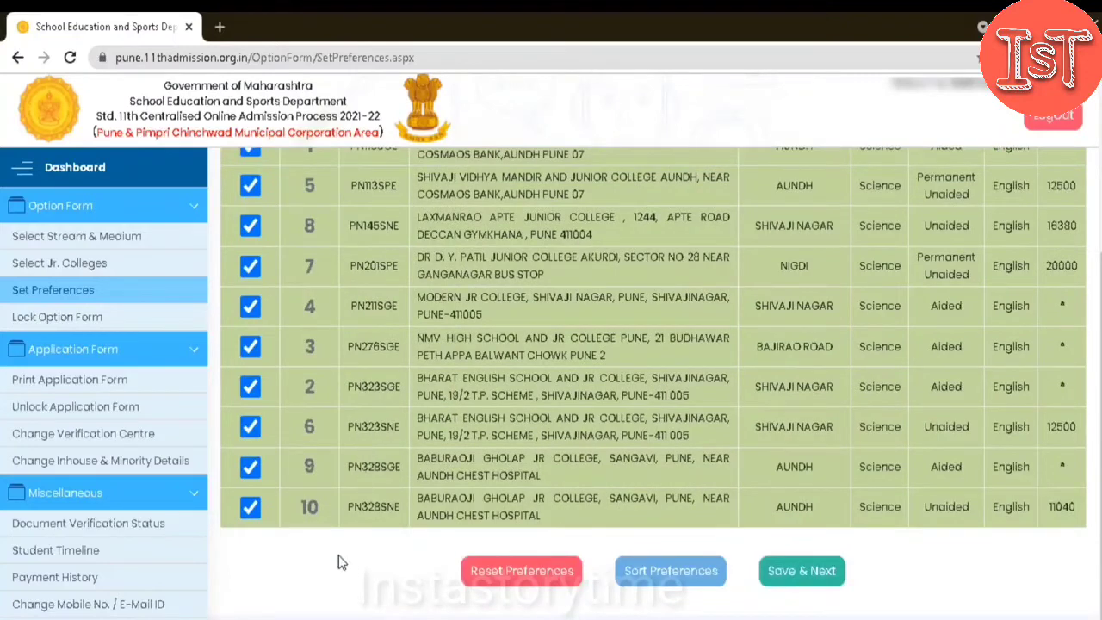
scroll(341, 563, "up", 1)
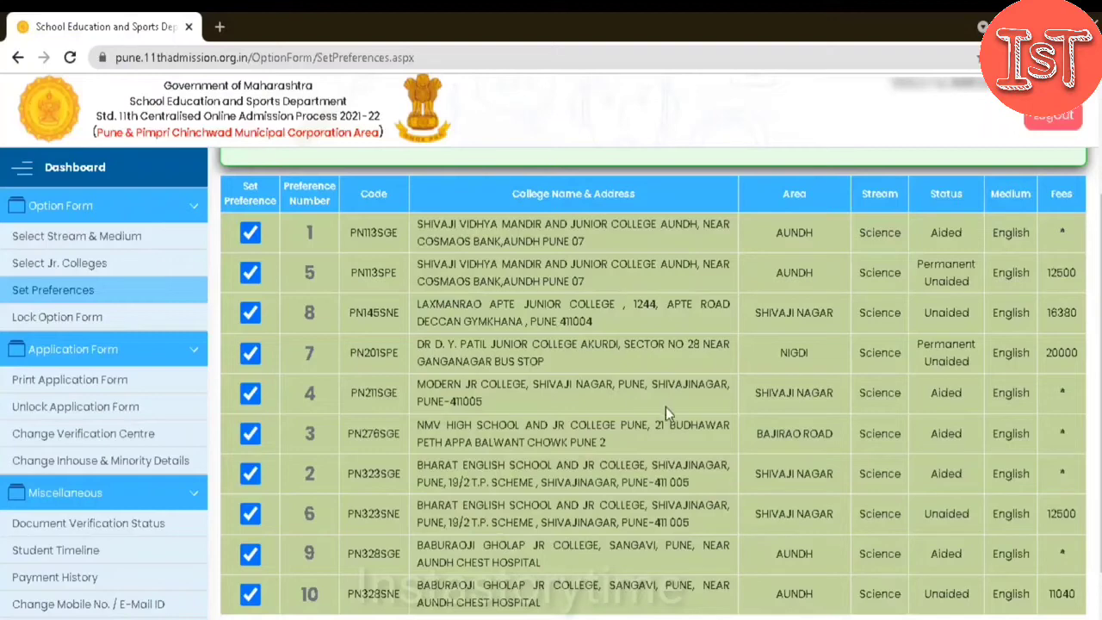
scroll(665, 406, "down", 1)
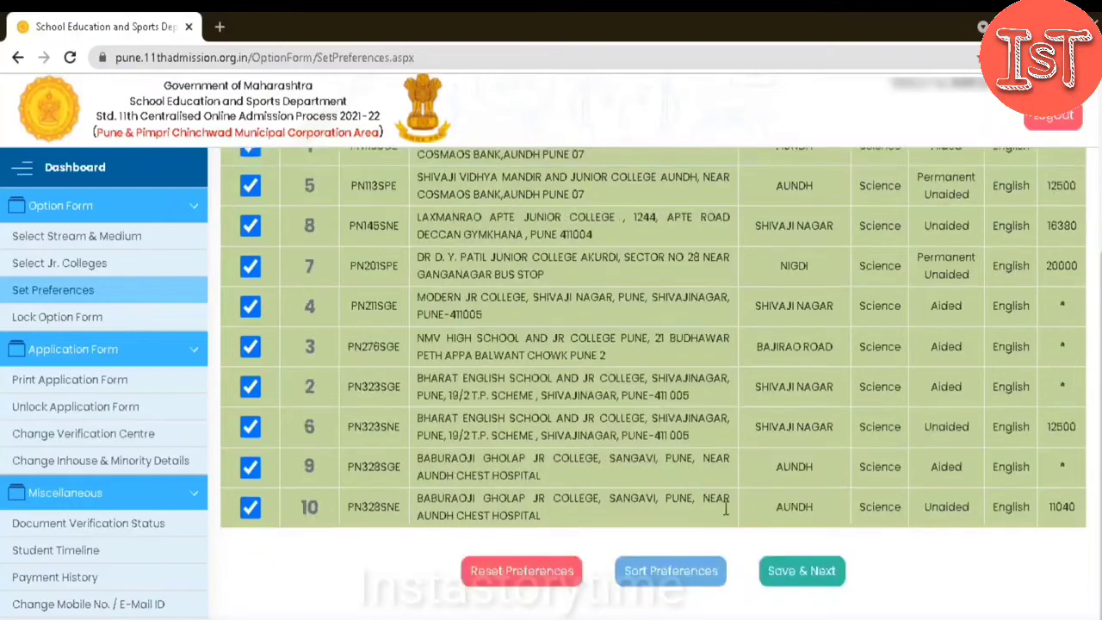
left_click(794, 584)
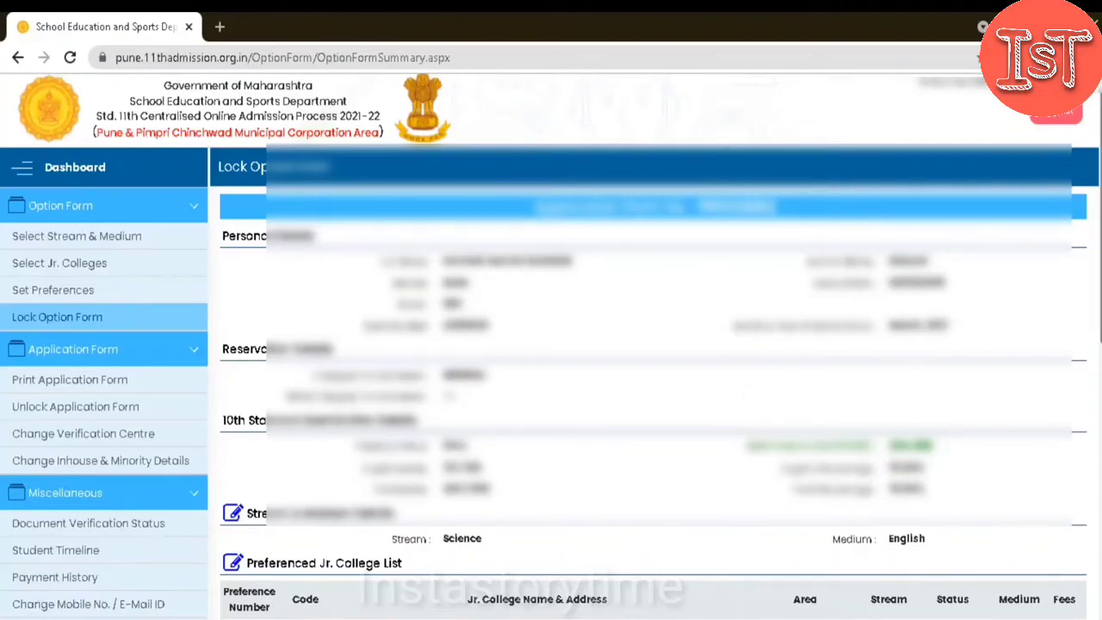
scroll(654, 386, "down", 5)
scroll(654, 379, "down", 3)
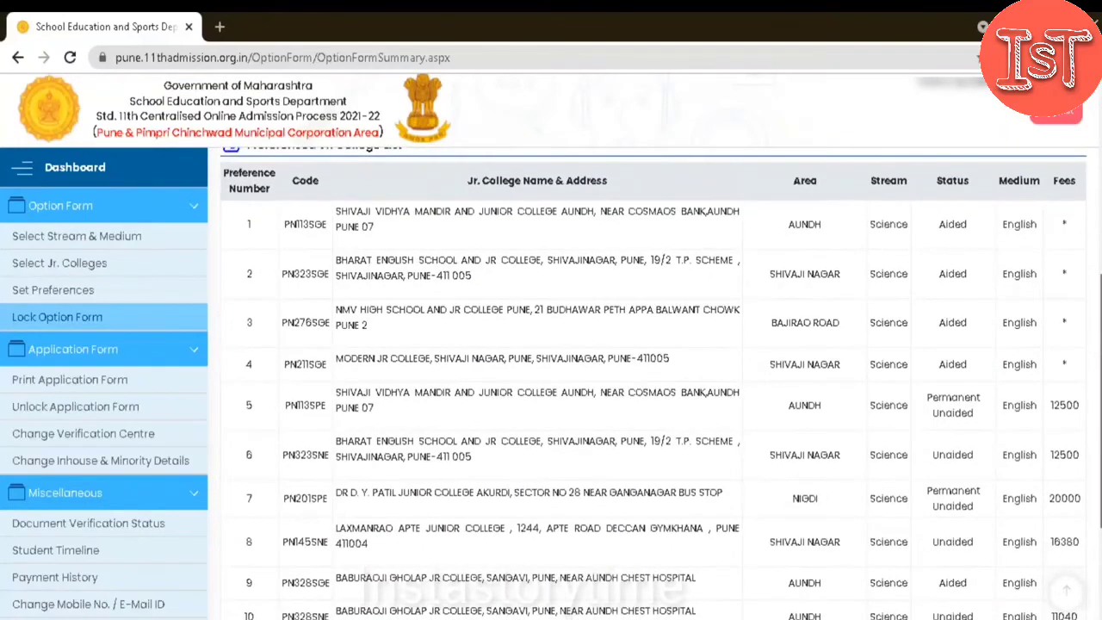
scroll(654, 382, "down", 2)
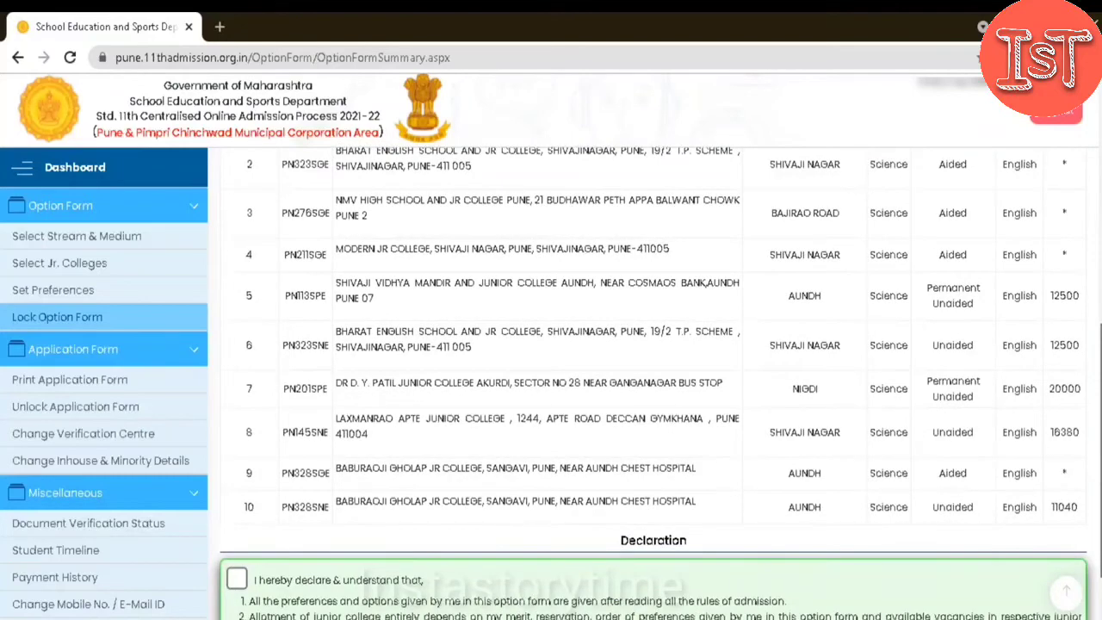
scroll(654, 382, "up", 2)
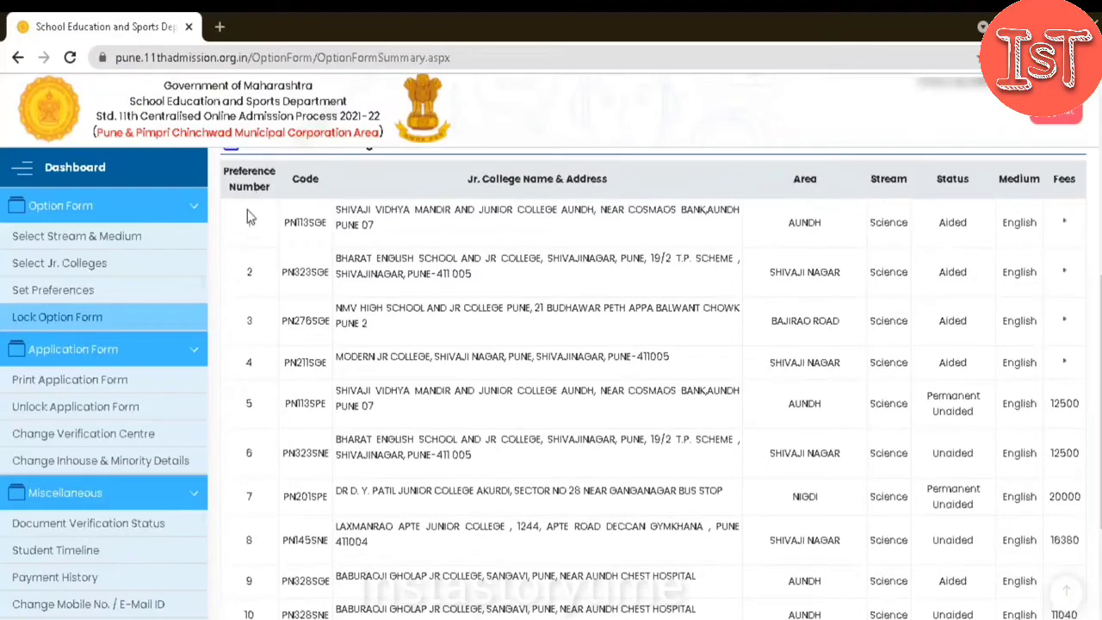
double_click(250, 187)
double_click(508, 177)
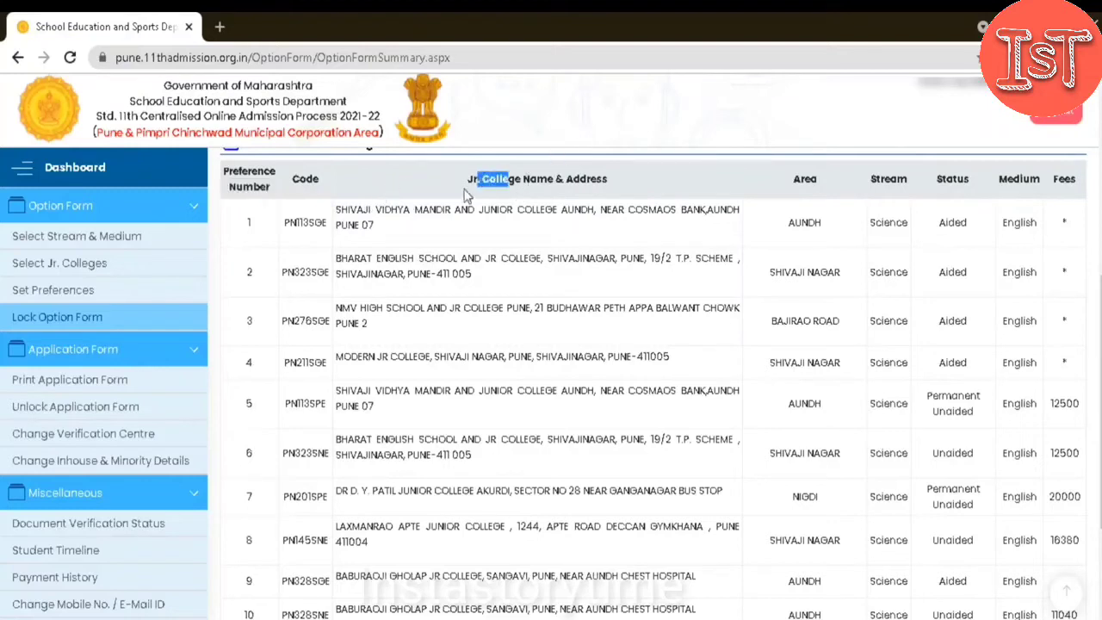
left_click(514, 176)
double_click(806, 178)
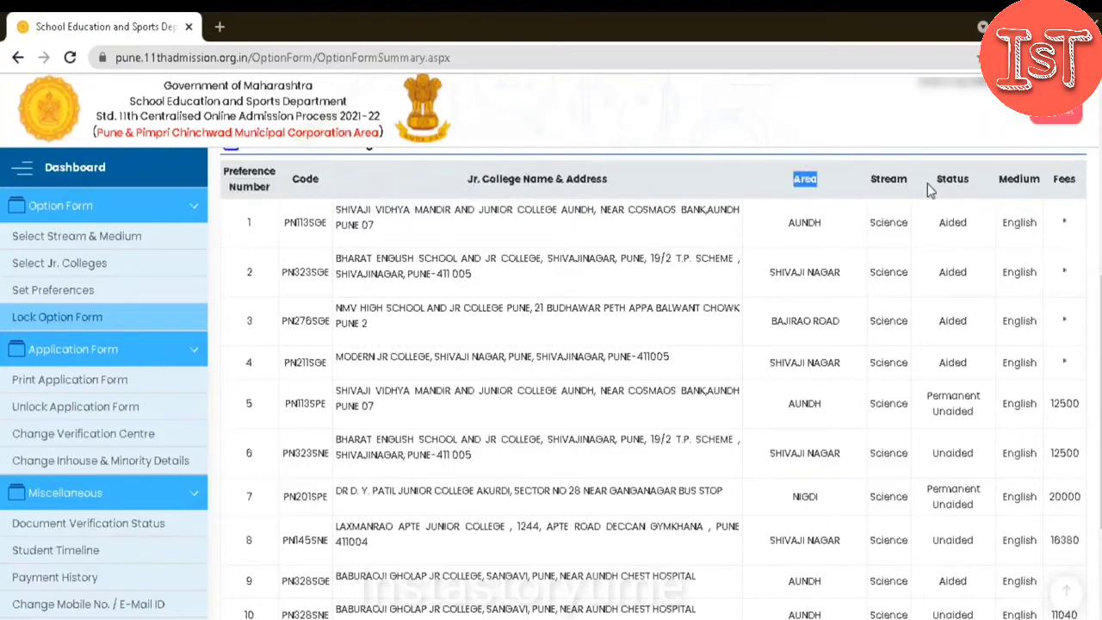
double_click(887, 180)
double_click(952, 179)
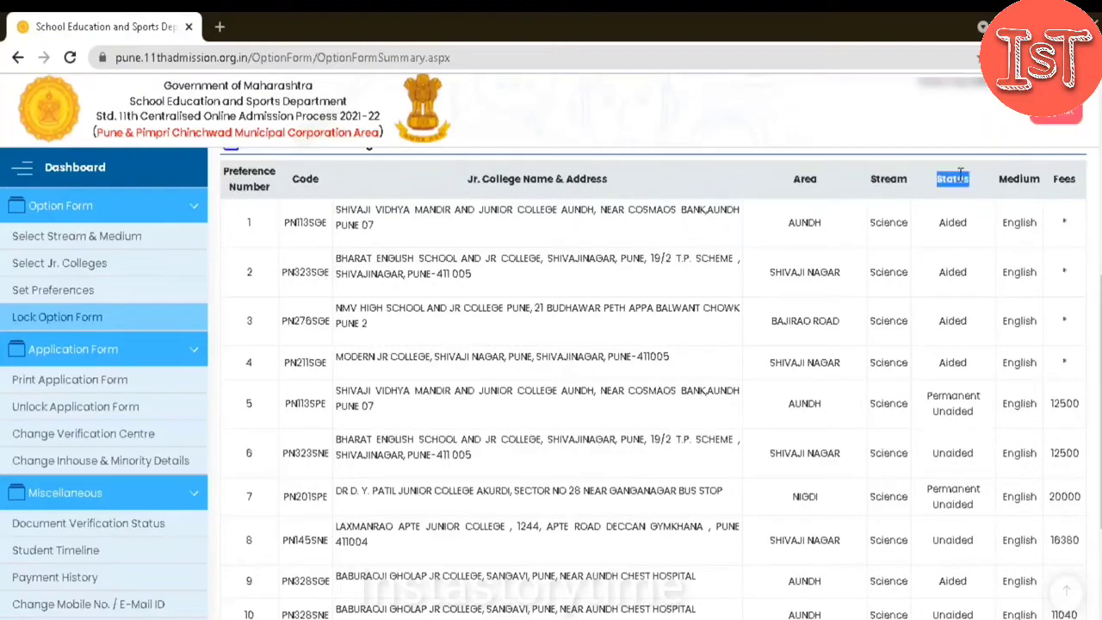
double_click(1018, 178)
double_click(1063, 181)
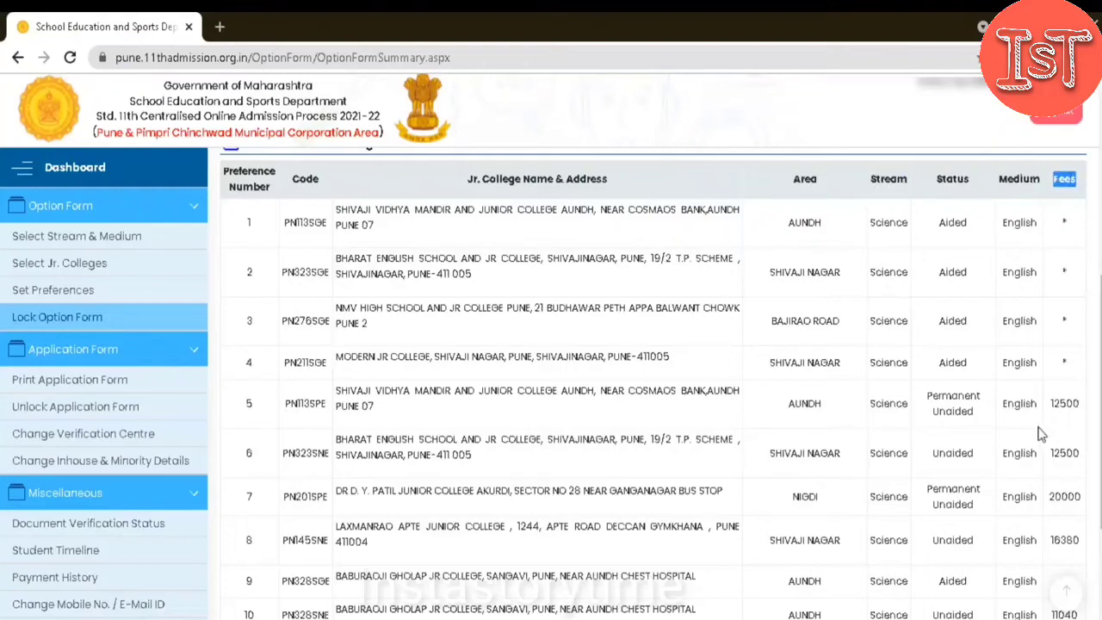
scroll(1039, 435, "down", 1)
scroll(1038, 435, "down", 1)
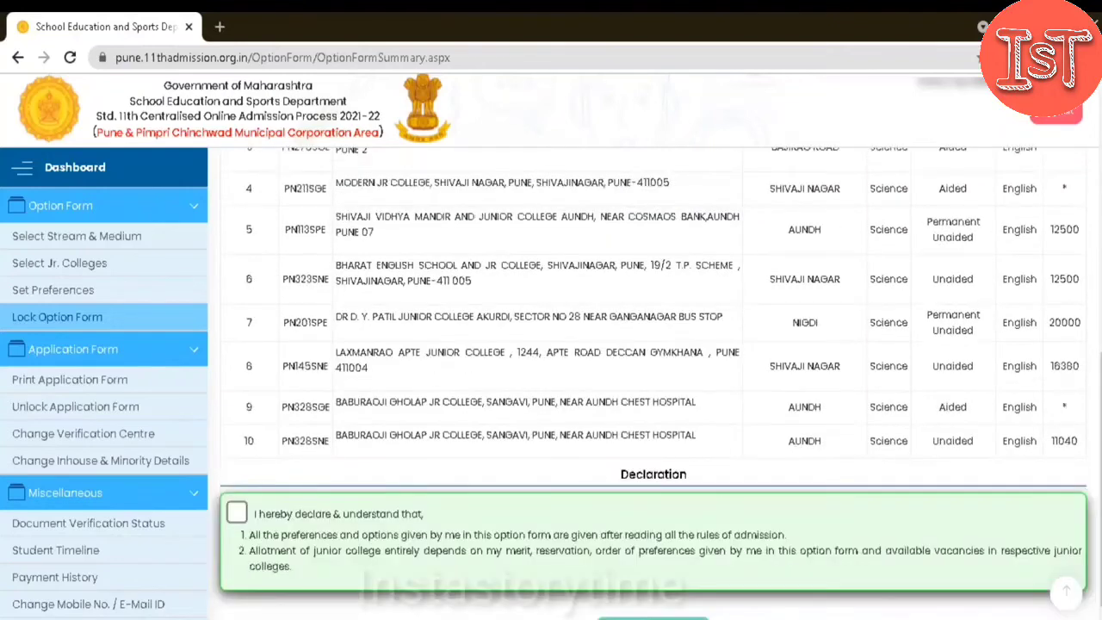
Step: Tick the 'I hereby declare & understand that' declaration and review the summary details
left_click(239, 514)
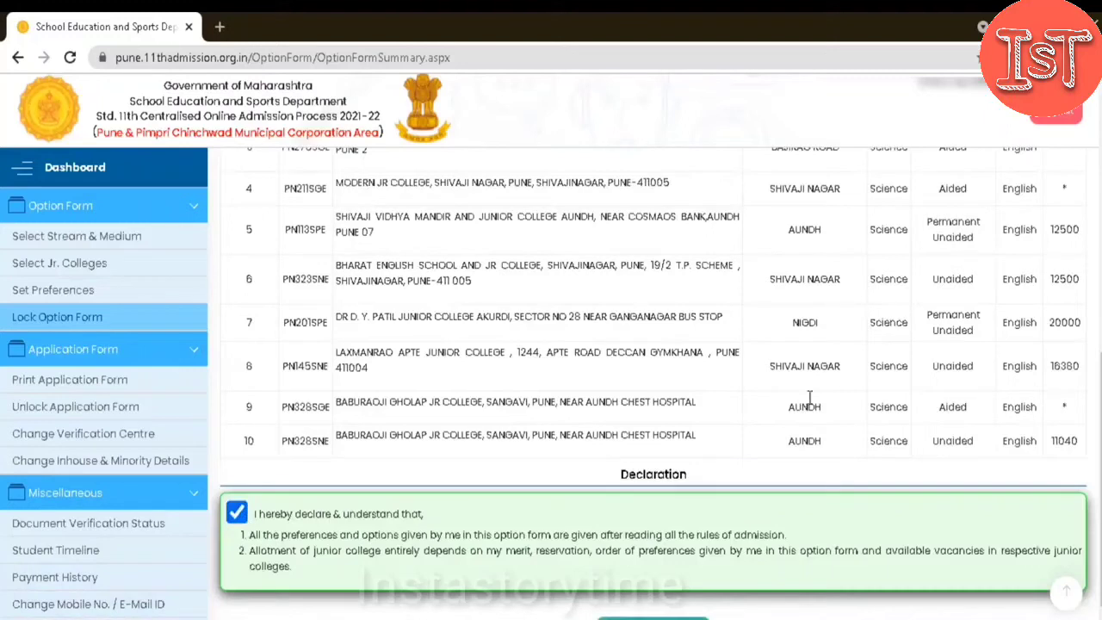
scroll(711, 440, "down", 1)
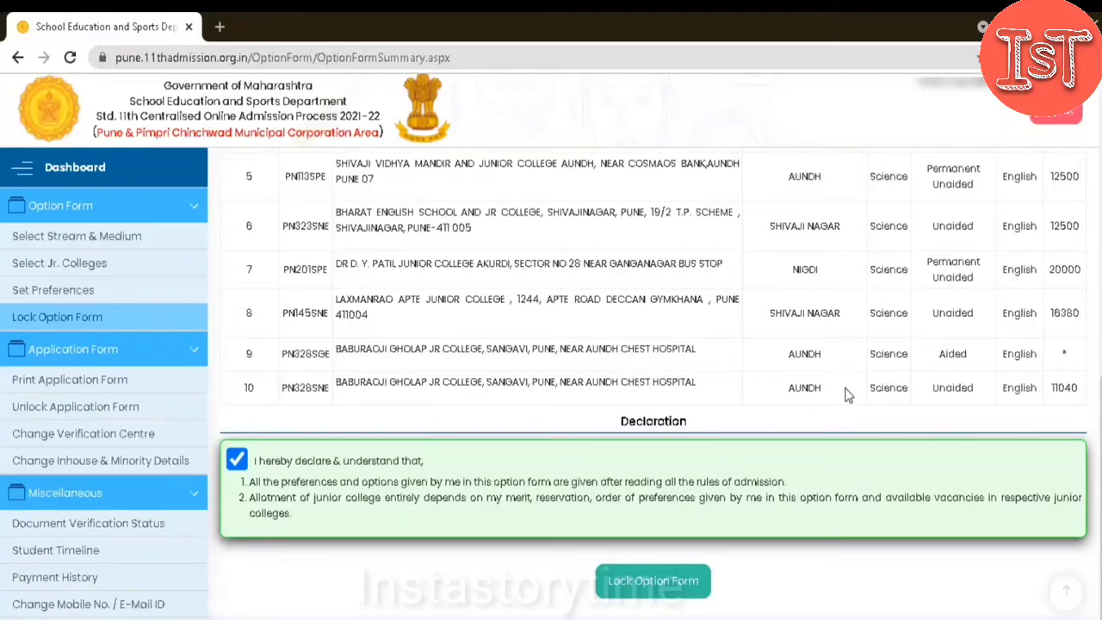
scroll(845, 395, "up", 4)
scroll(846, 394, "up", 1)
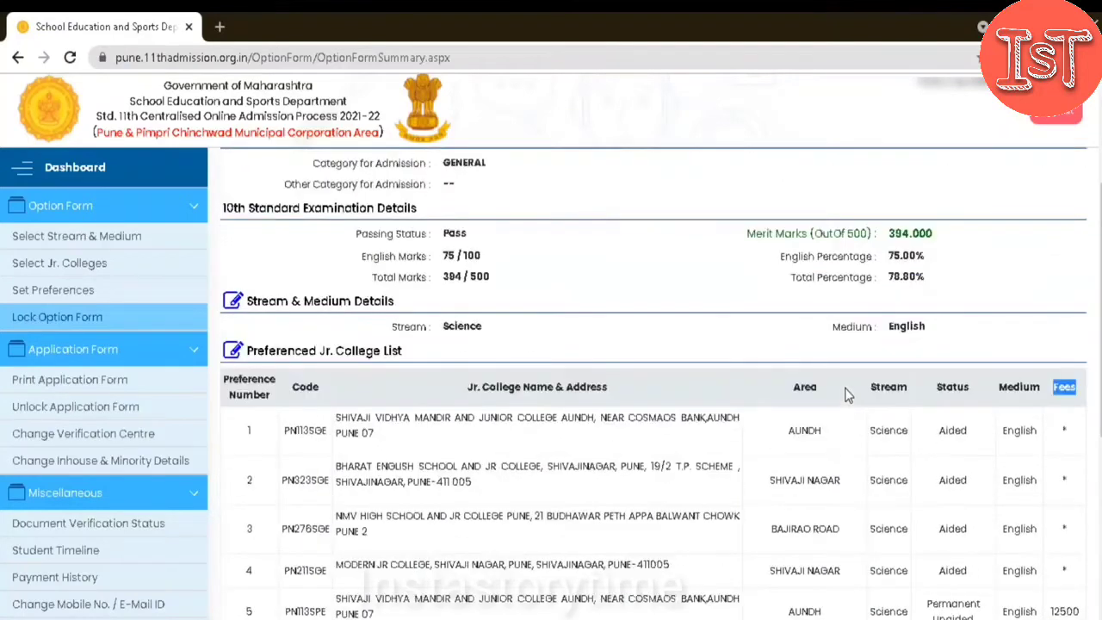
scroll(846, 394, "down", 2)
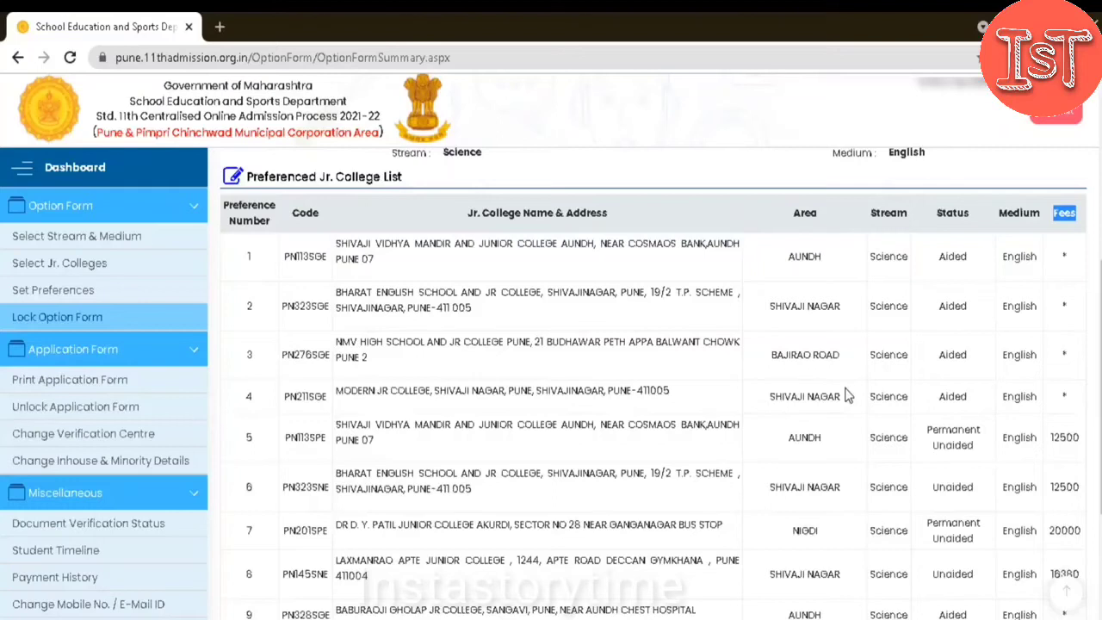
left_click(1040, 270)
scroll(783, 426, "down", 1)
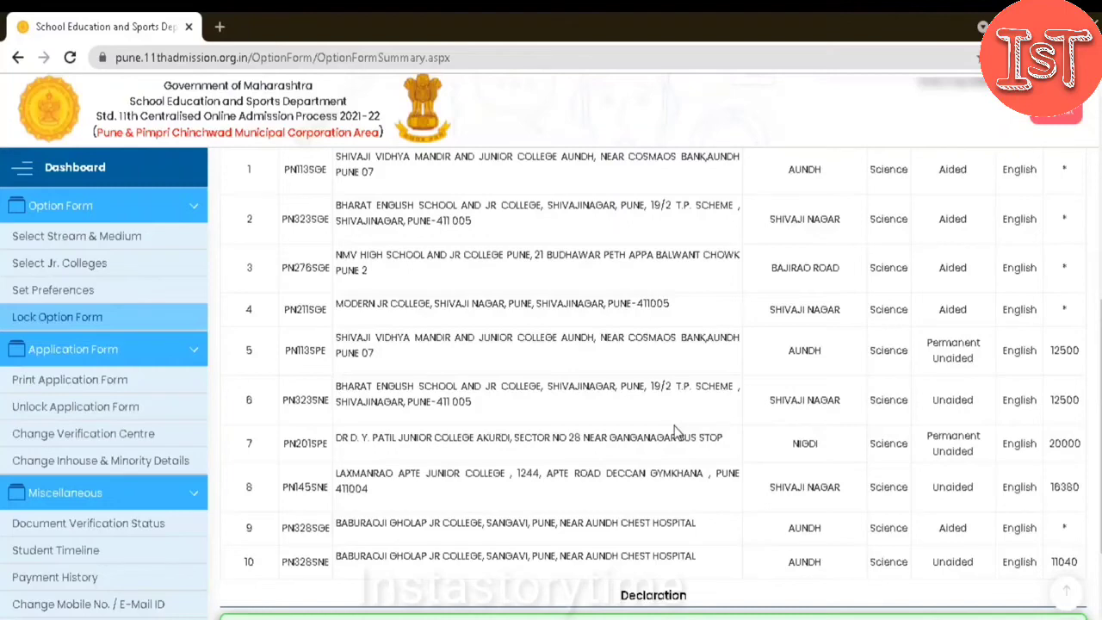
scroll(563, 369, "down", 2)
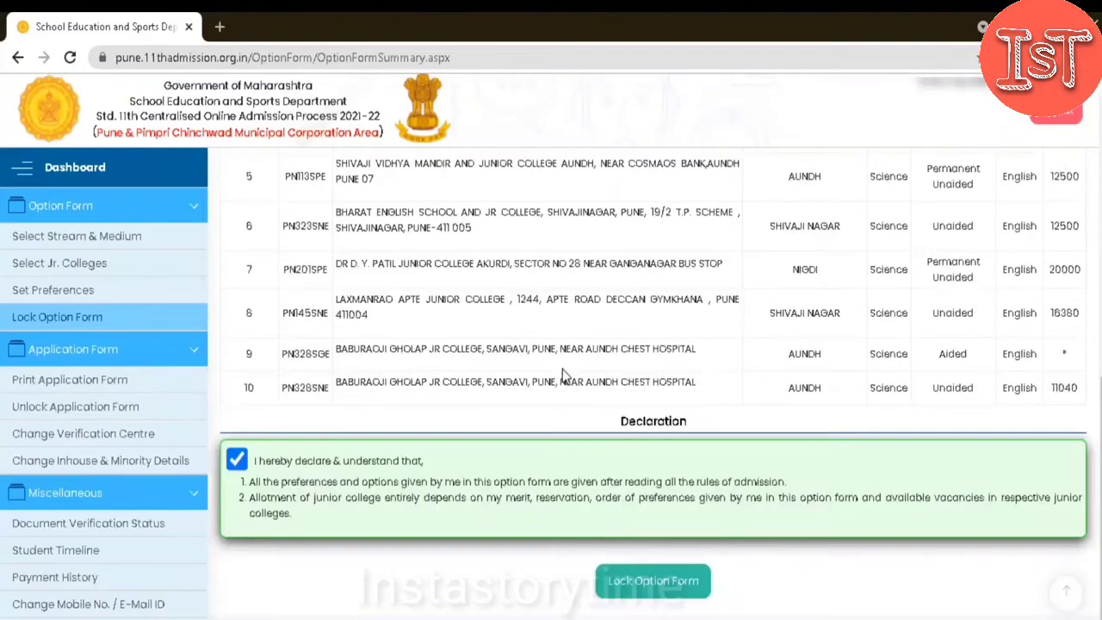
scroll(565, 372, "up", 6)
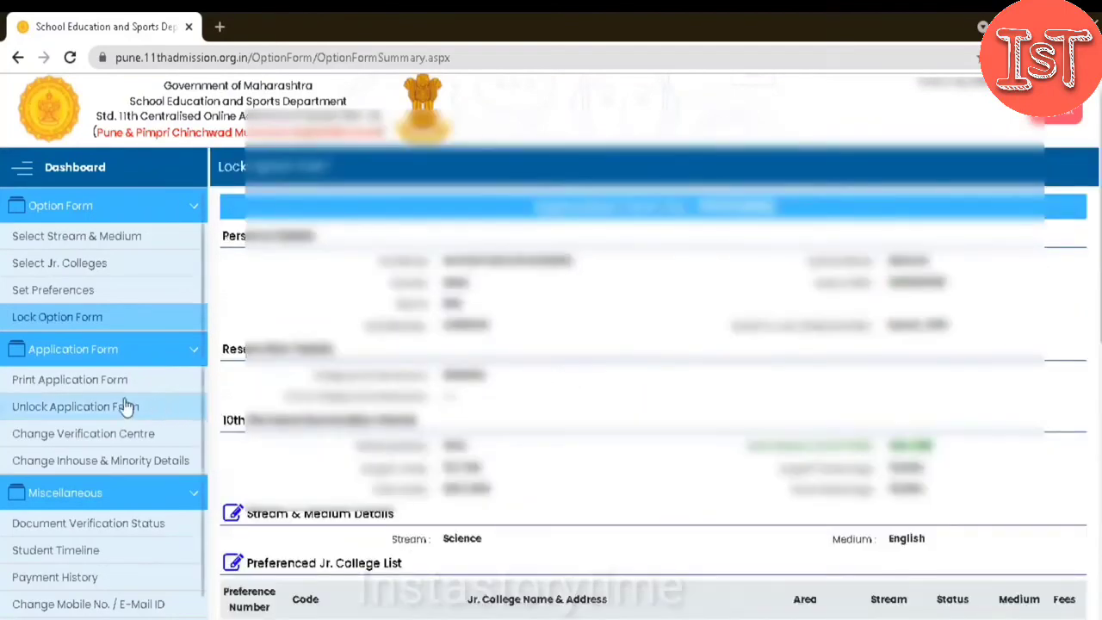
Step: On Set Preferences, uncheck PN328SNE to remove its preference 10
left_click(92, 297)
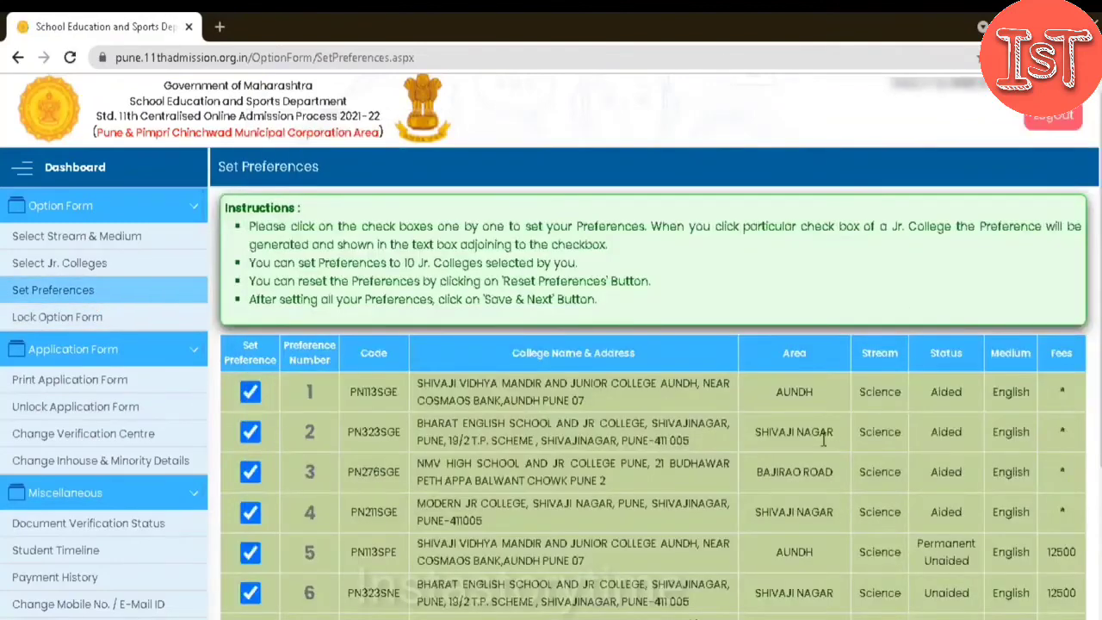
scroll(820, 442, "down", 3)
left_click(251, 507)
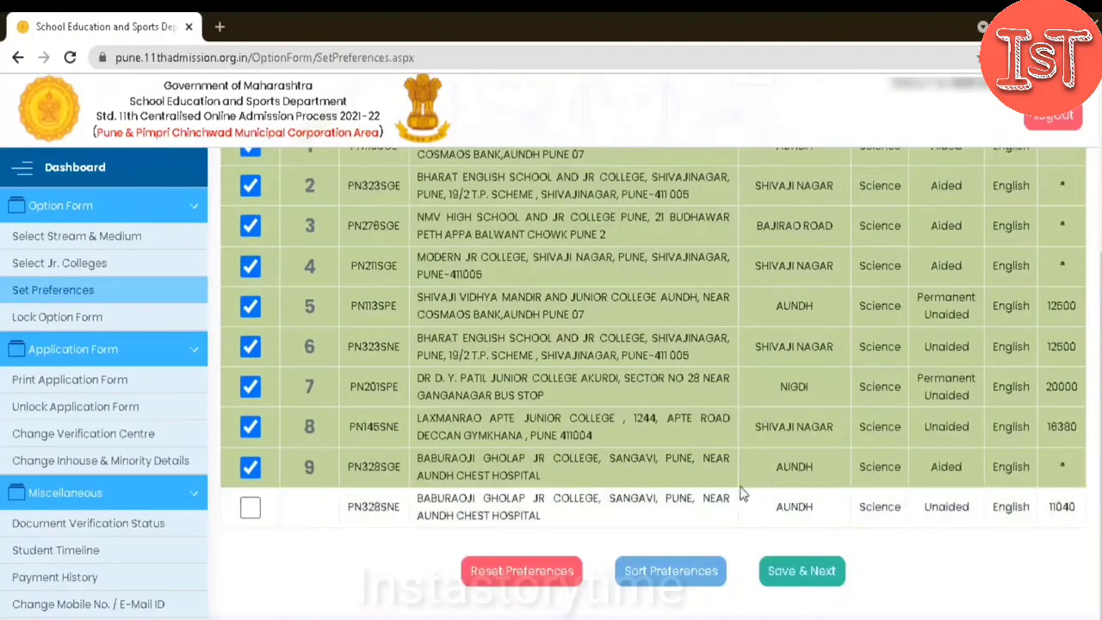
Step: Check the remaining nine ranked colleges, then go back to Select Jr. Colleges
scroll(744, 489, "up", 3)
scroll(743, 489, "down", 2)
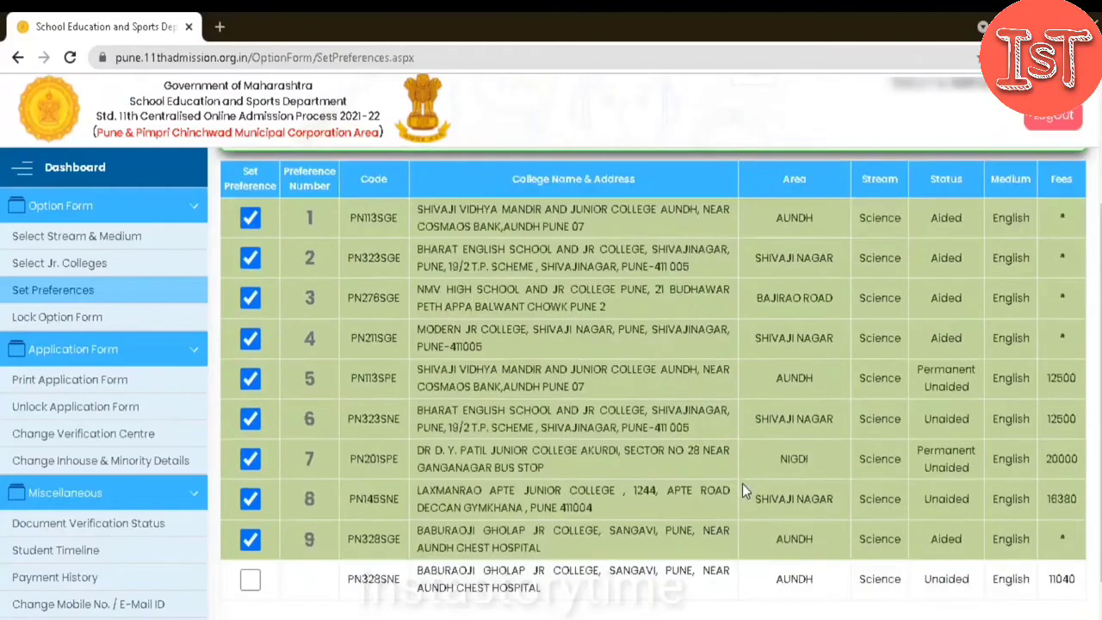
scroll(742, 489, "down", 1)
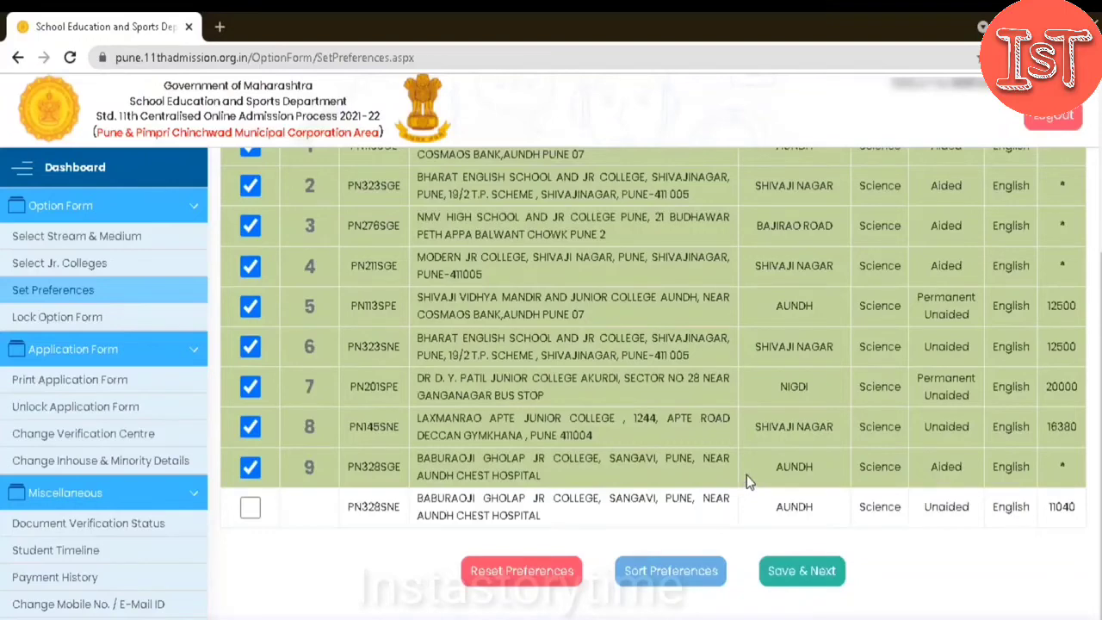
scroll(747, 480, "up", 2)
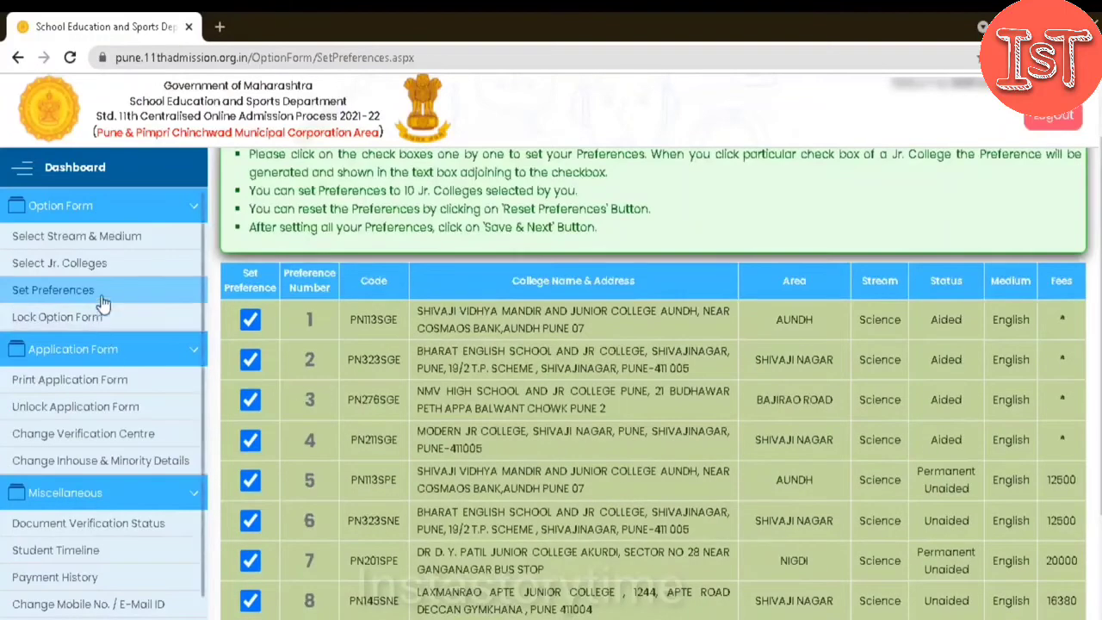
left_click(97, 262)
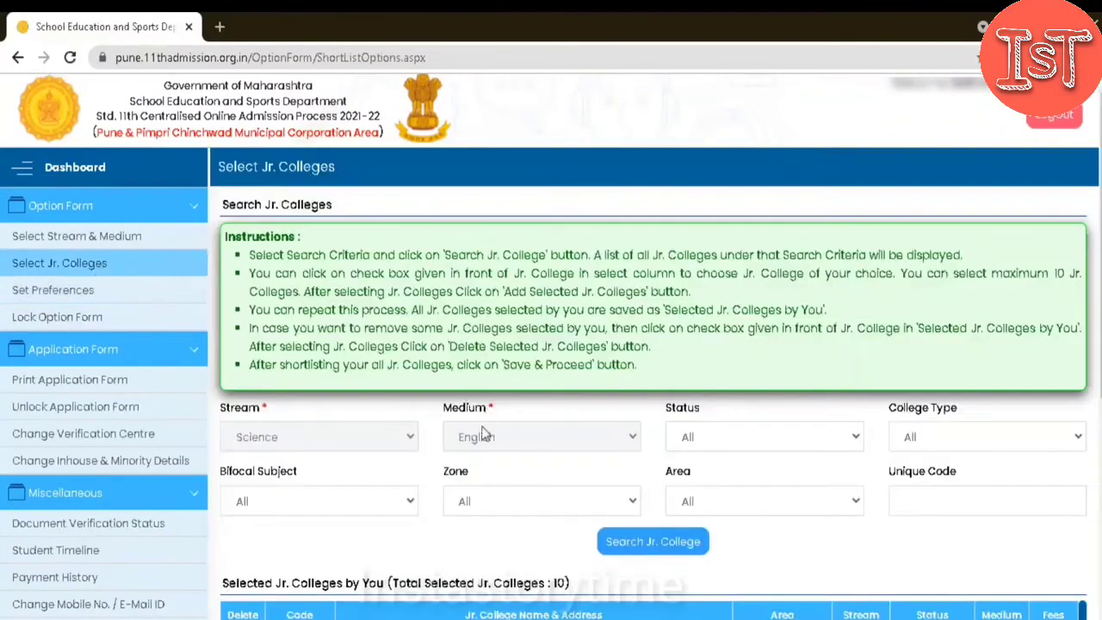
left_click(711, 435)
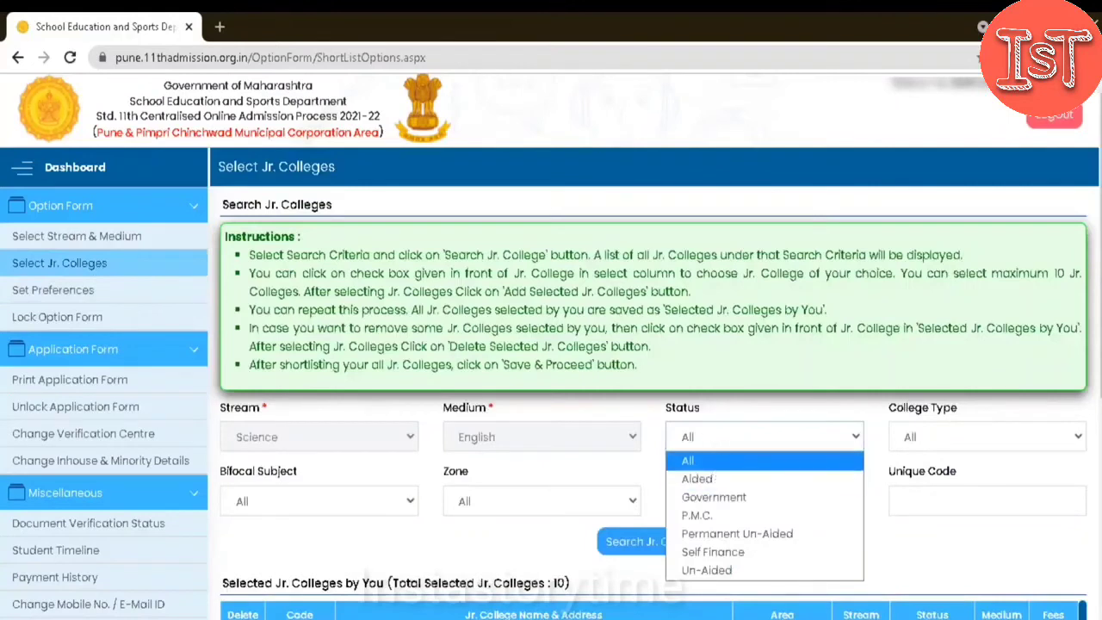
left_click(365, 487)
left_click(347, 508)
key("f")
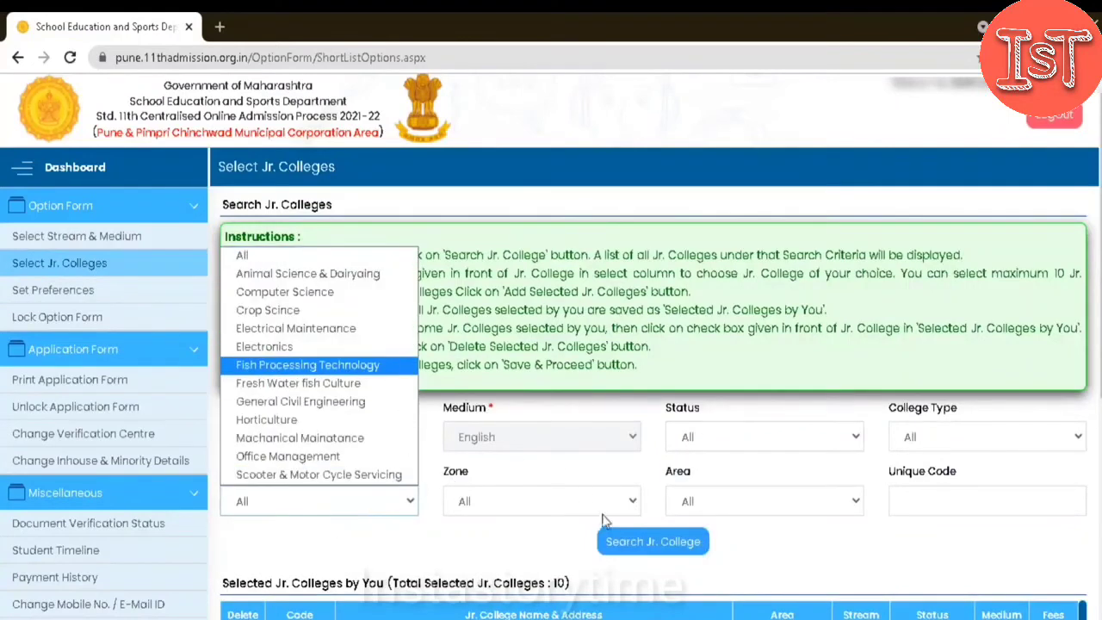
left_click(714, 436)
left_click(711, 478)
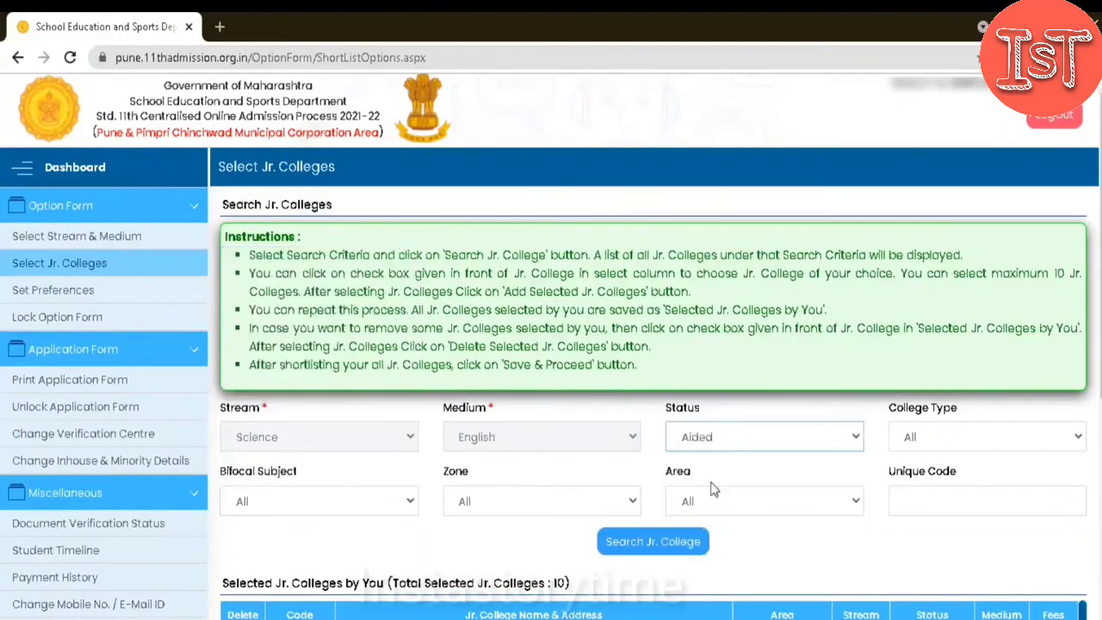
left_click(671, 543)
scroll(670, 551, "down", 3)
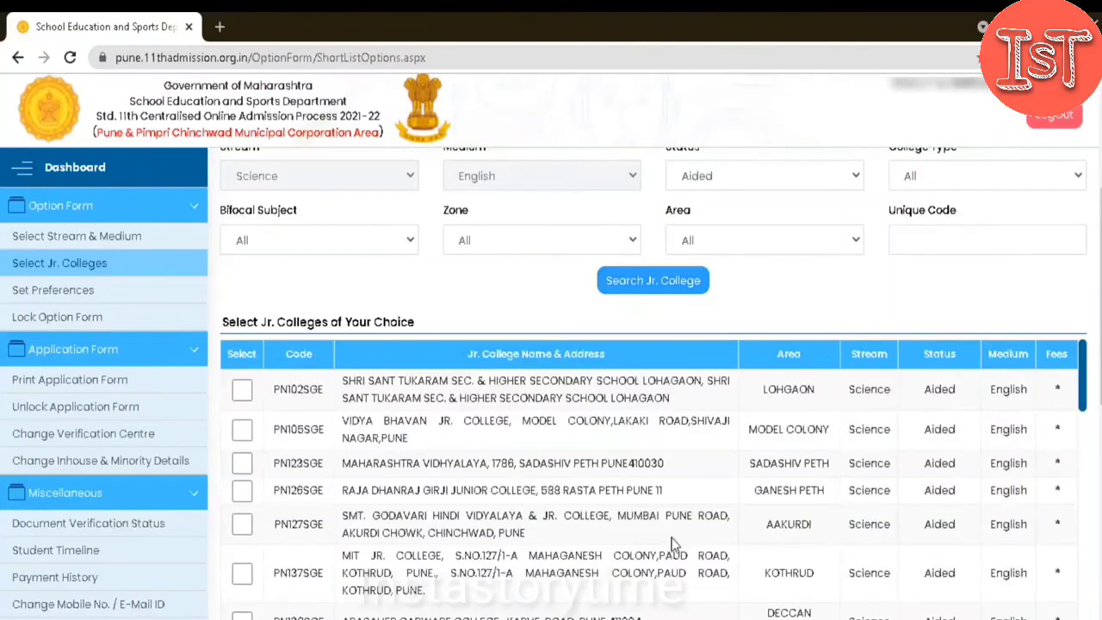
scroll(657, 529, "down", 2)
scroll(657, 526, "down", 4)
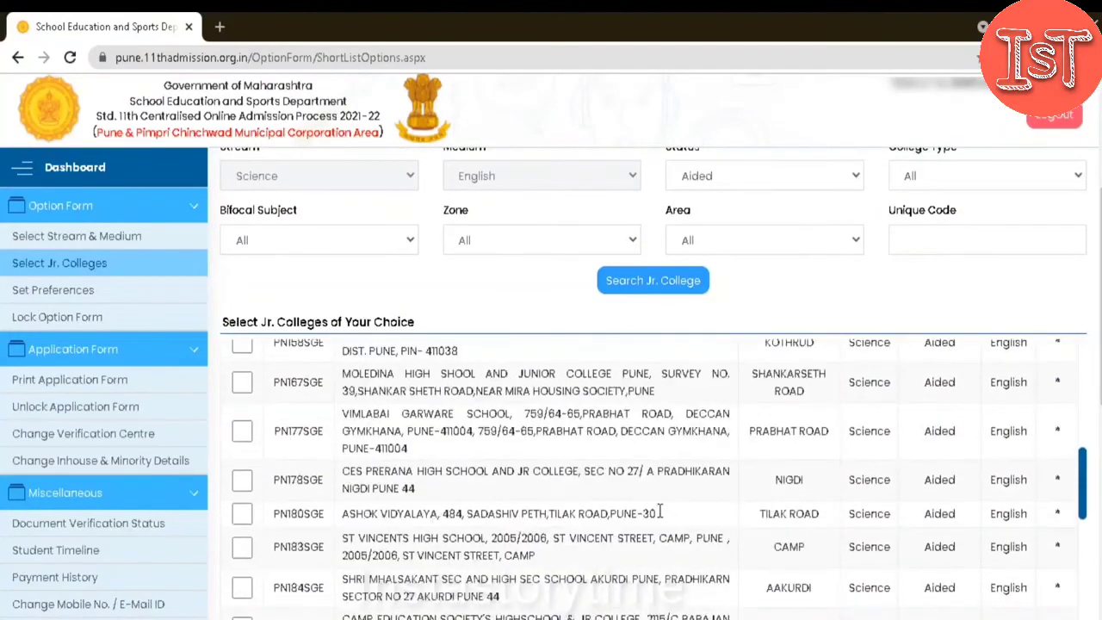
scroll(660, 512, "down", 4)
scroll(660, 513, "down", 2)
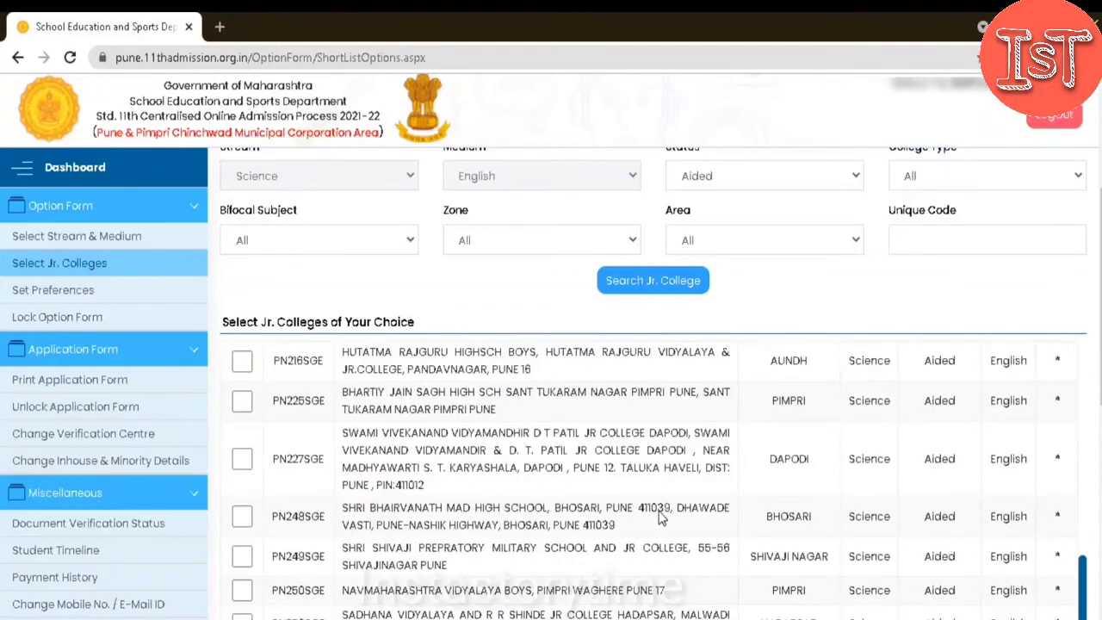
scroll(660, 514, "down", 1)
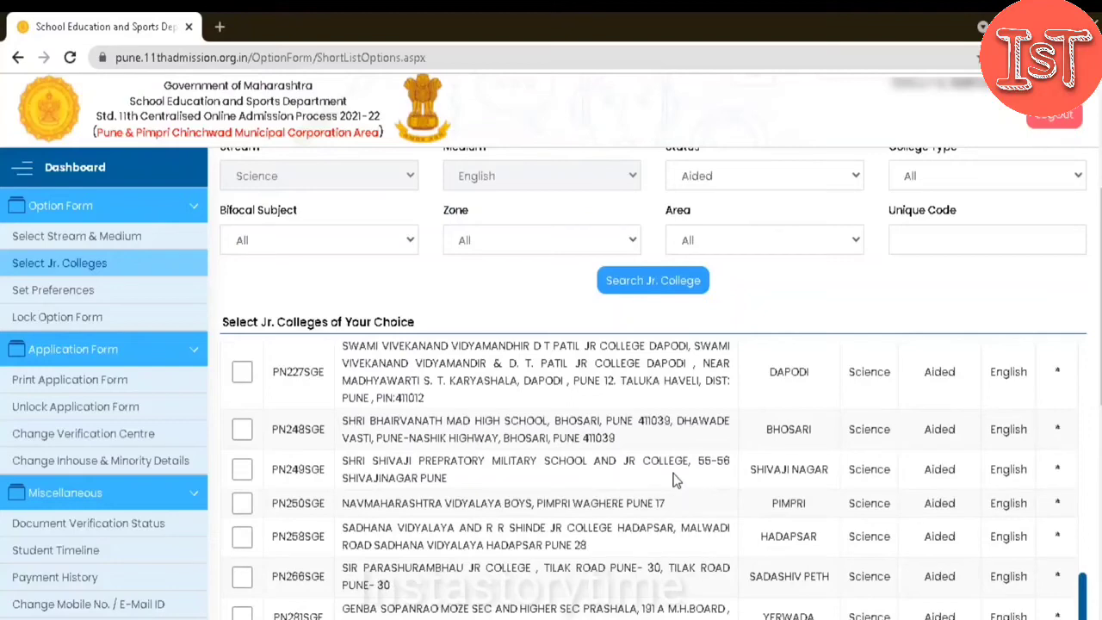
scroll(674, 480, "down", 1)
scroll(674, 479, "down", 1)
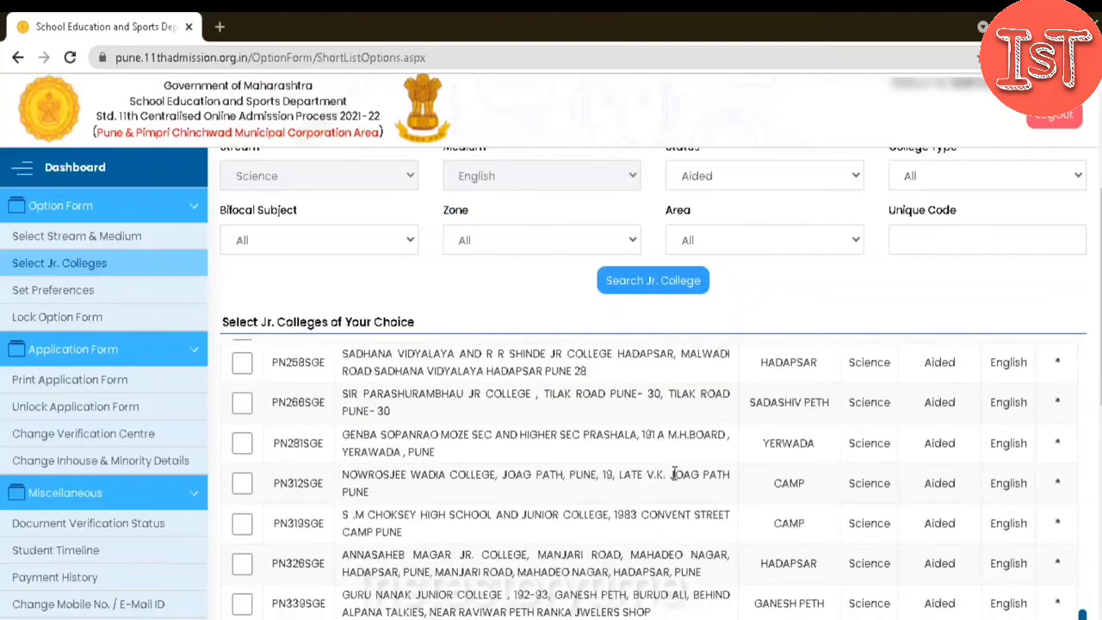
scroll(674, 480, "down", 2)
scroll(674, 479, "up", 10)
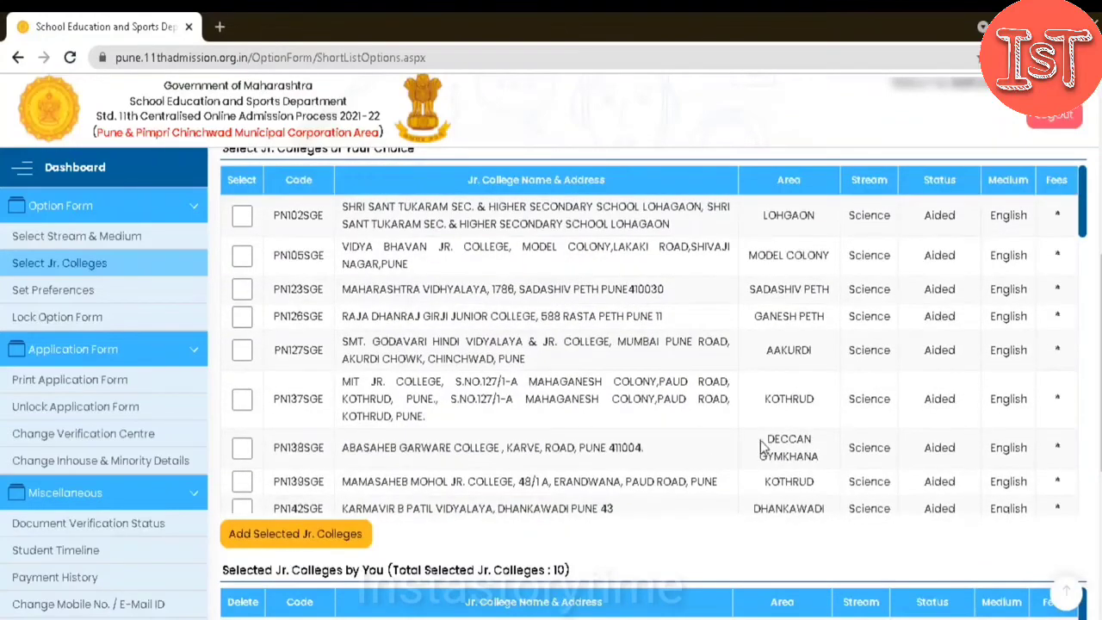
scroll(761, 444, "up", 5)
left_click(787, 441)
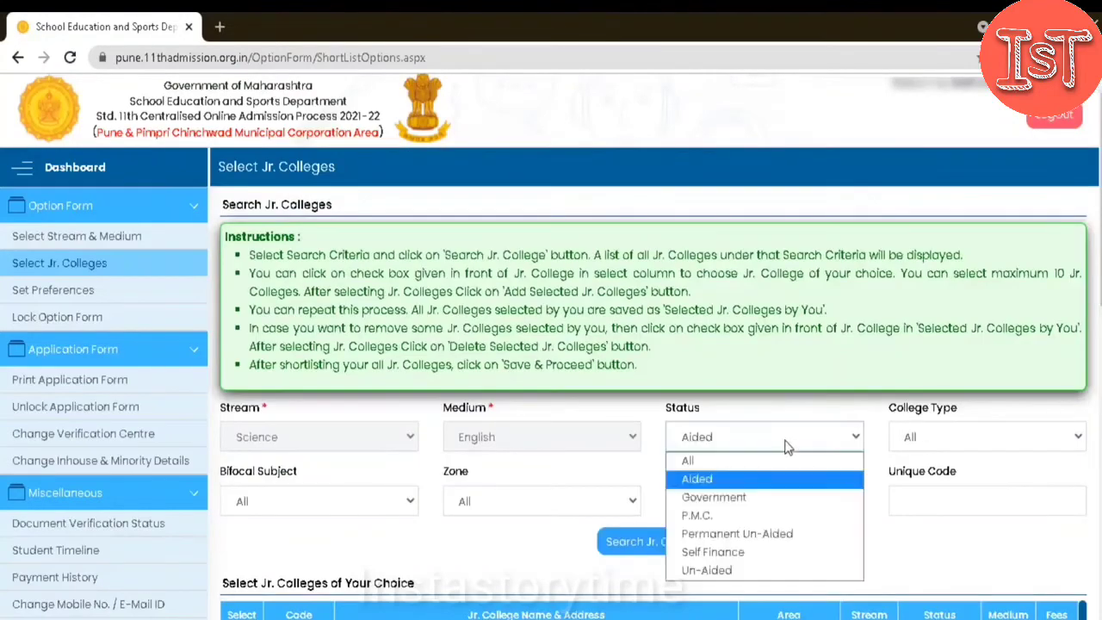
left_click(779, 458)
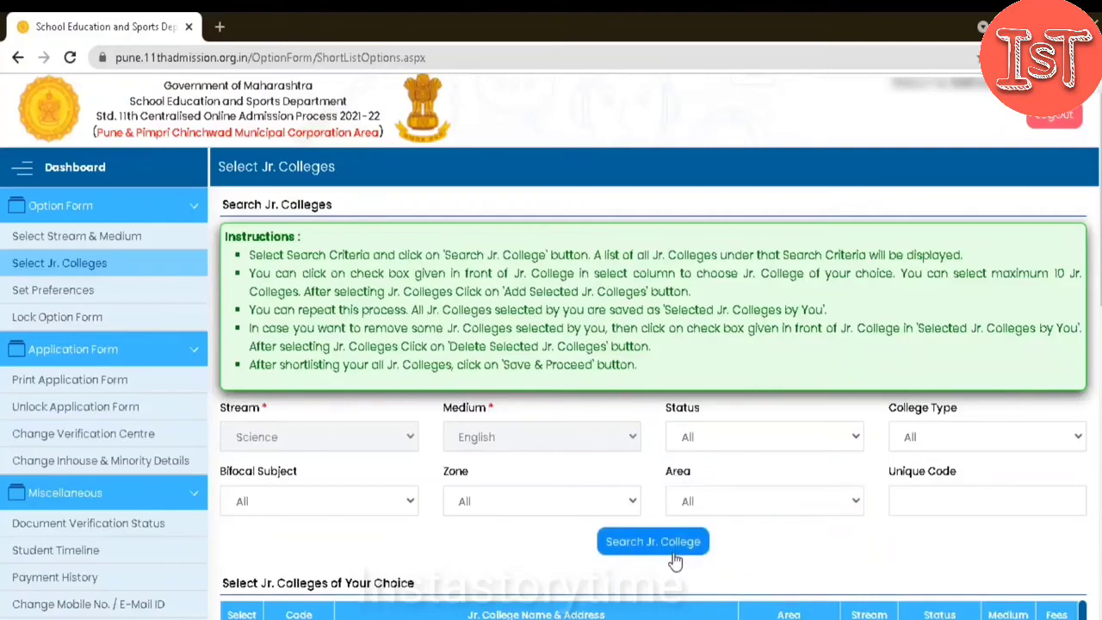
scroll(675, 551, "down", 3)
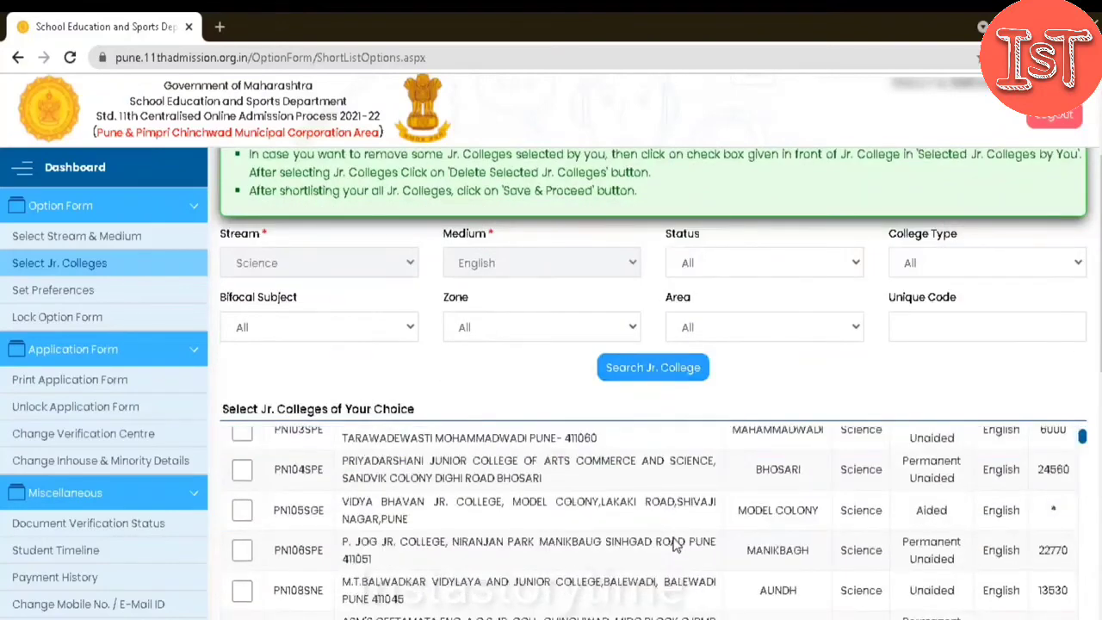
scroll(675, 545, "down", 4)
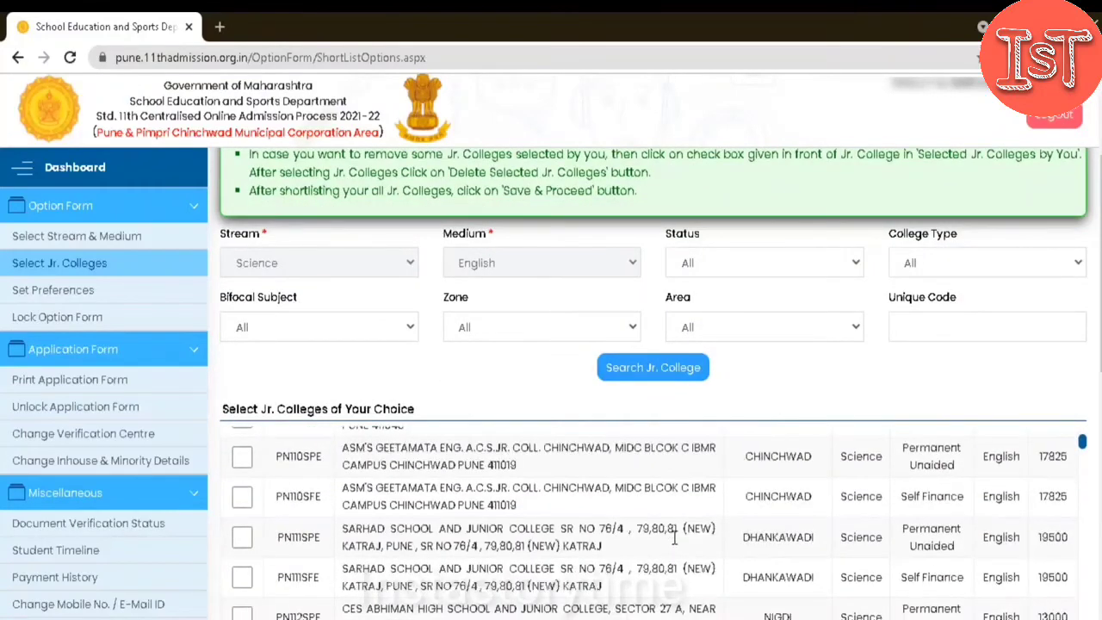
scroll(675, 537, "down", 6)
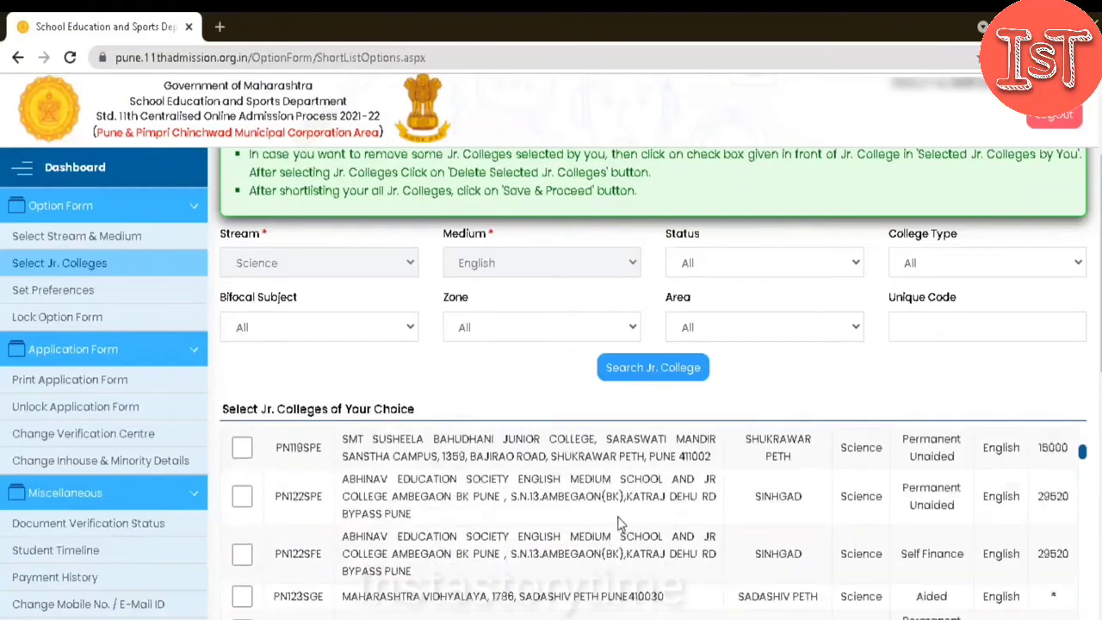
scroll(618, 522, "down", 2)
scroll(618, 523, "down", 4)
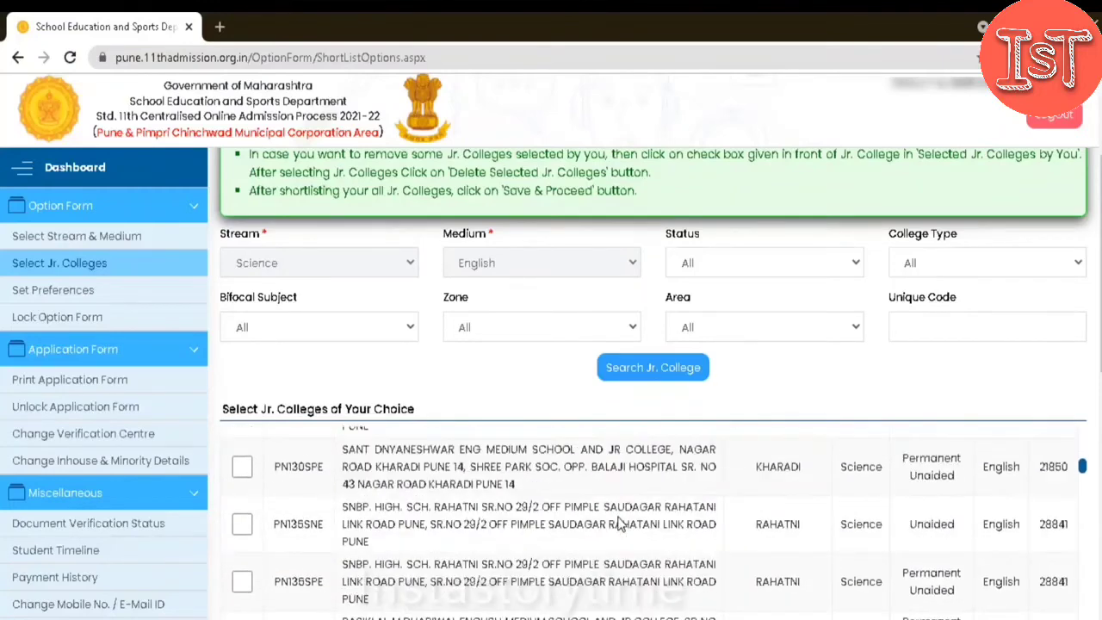
scroll(618, 523, "down", 1)
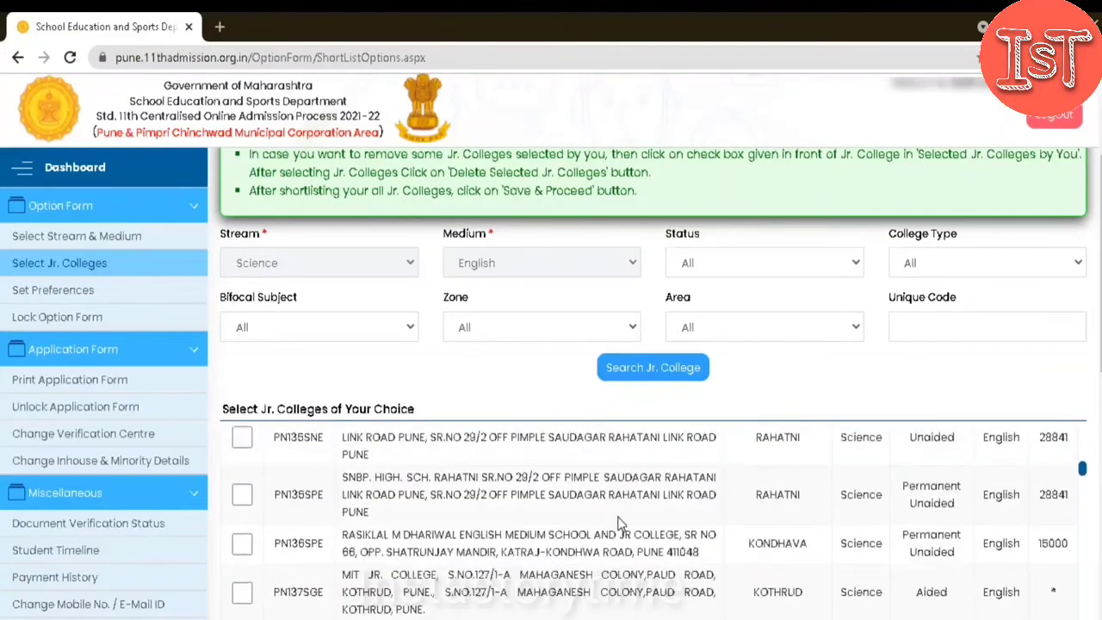
scroll(618, 523, "down", 1)
scroll(618, 523, "down", 2)
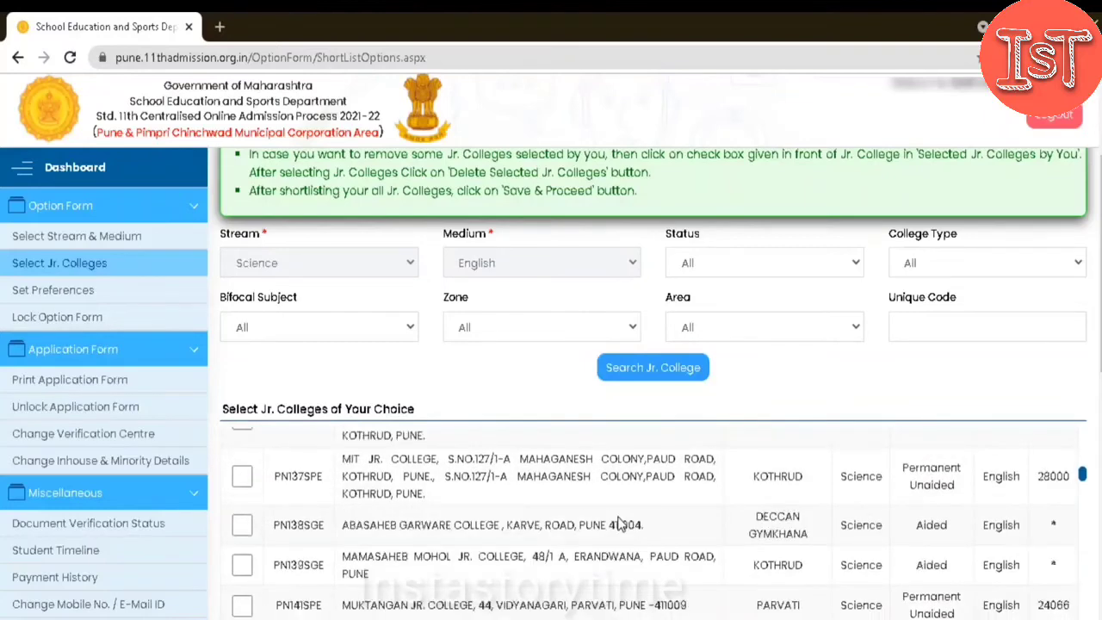
scroll(618, 518, "down", 3)
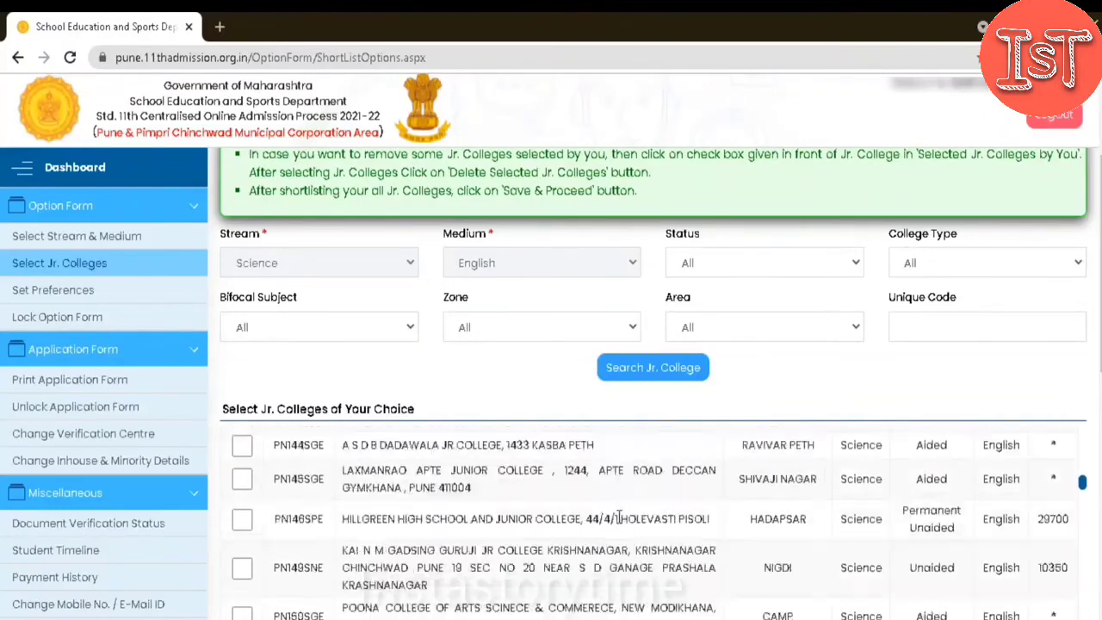
scroll(618, 517, "down", 1)
scroll(619, 518, "down", 5)
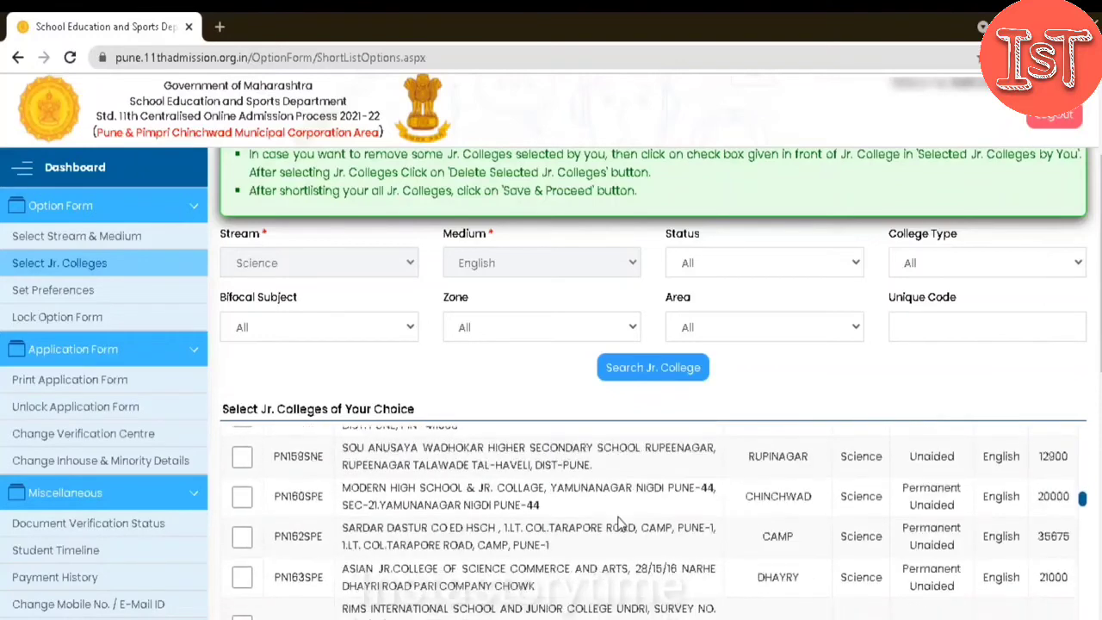
scroll(618, 520, "down", 2)
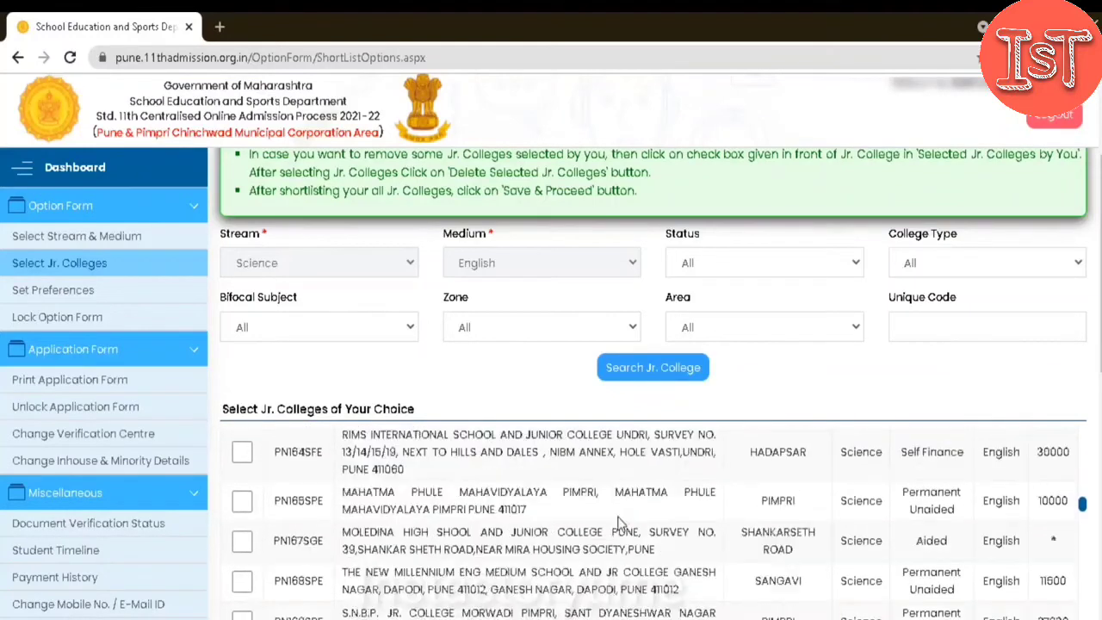
scroll(619, 520, "down", 2)
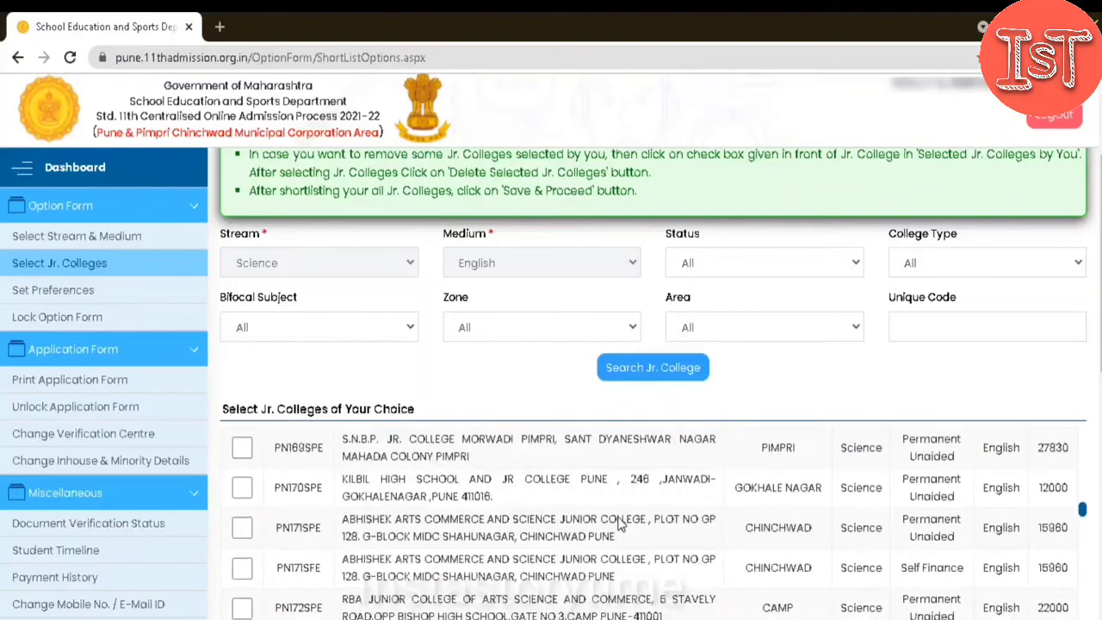
scroll(618, 520, "down", 1)
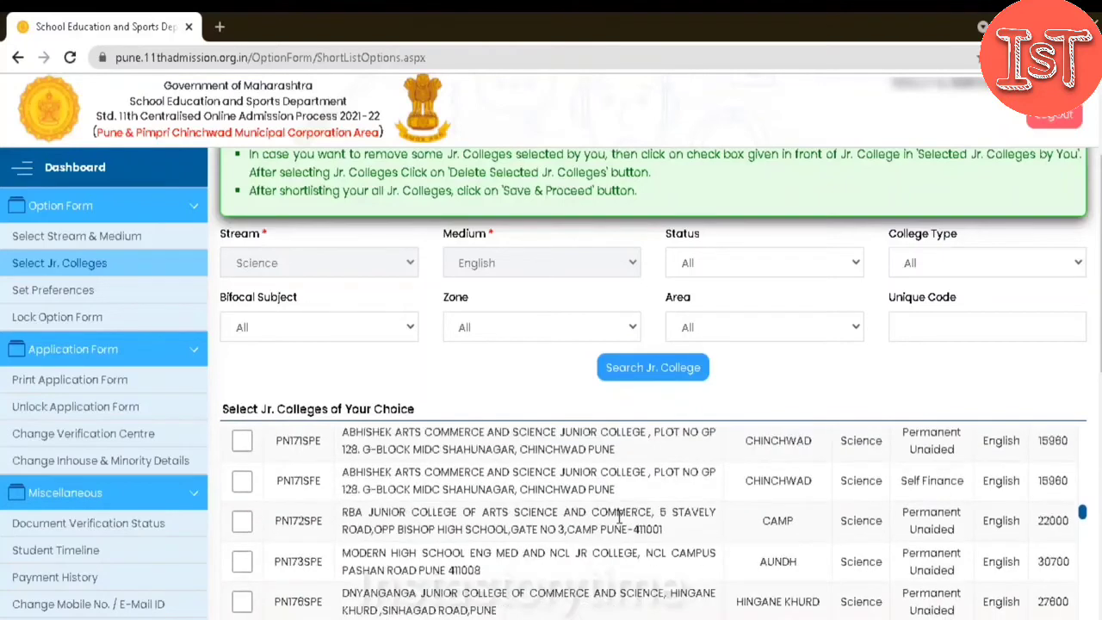
scroll(659, 539, "down", 1)
scroll(659, 539, "down", 5)
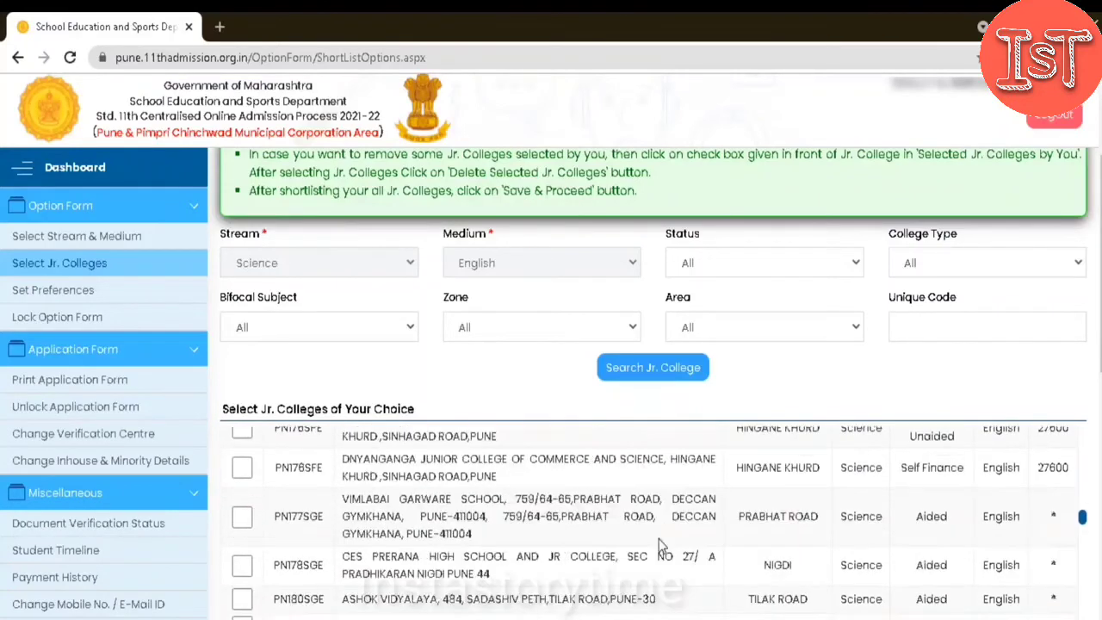
scroll(645, 501, "down", 5)
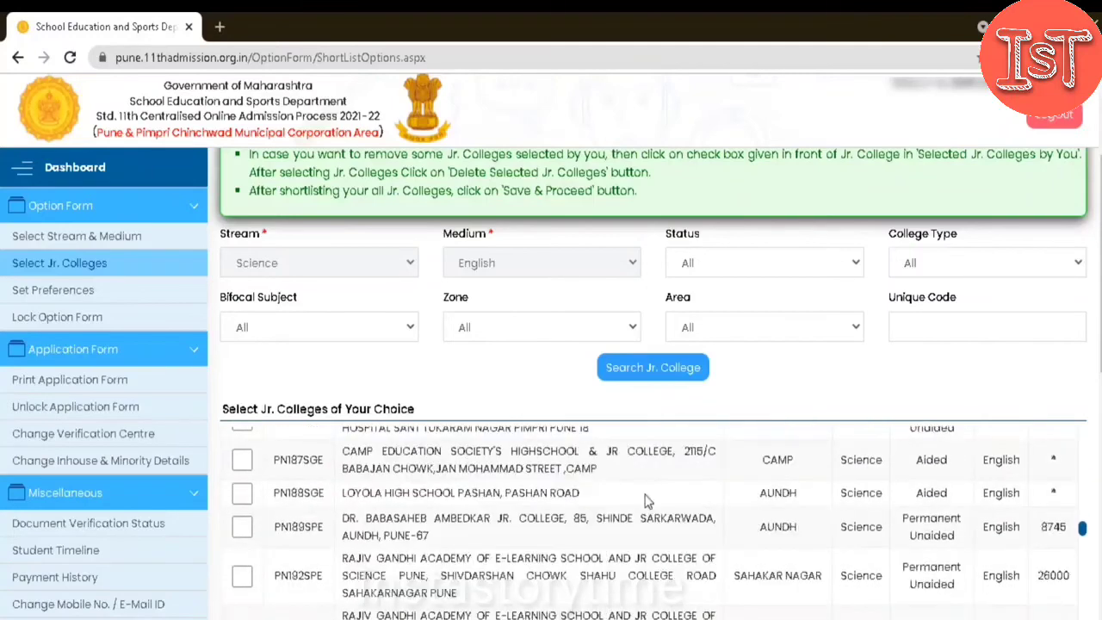
scroll(645, 495, "down", 4)
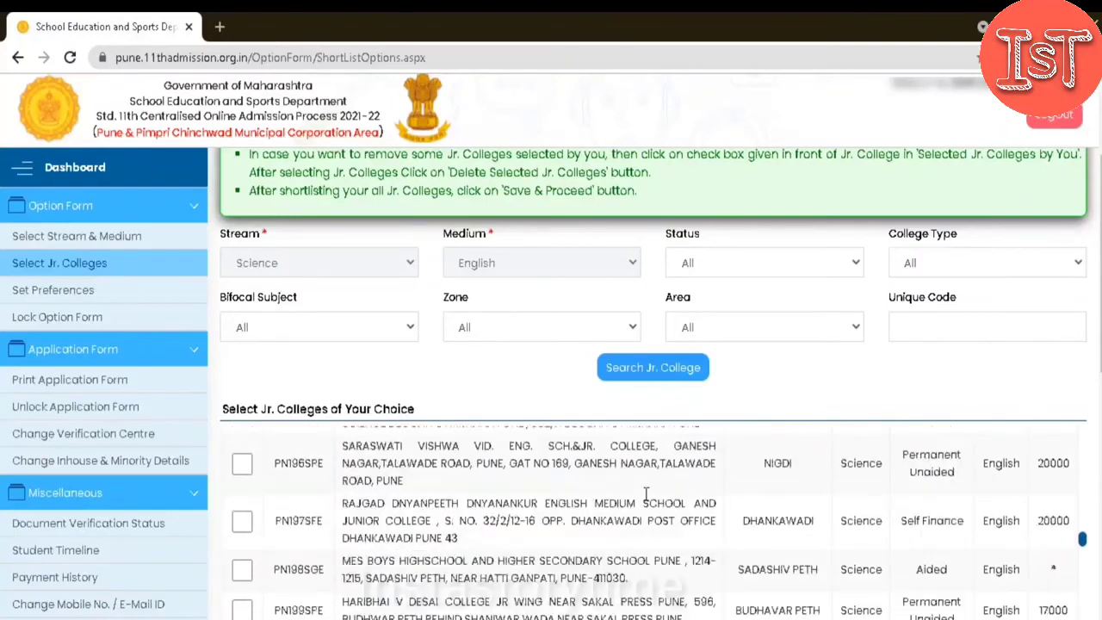
scroll(606, 499, "down", 5)
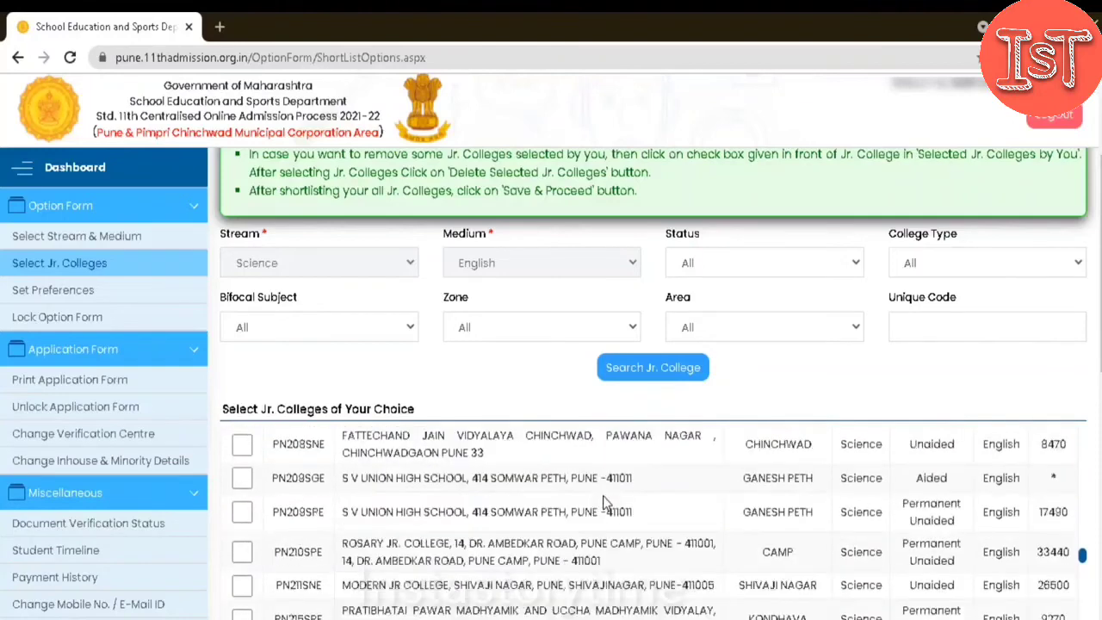
scroll(606, 500, "down", 1)
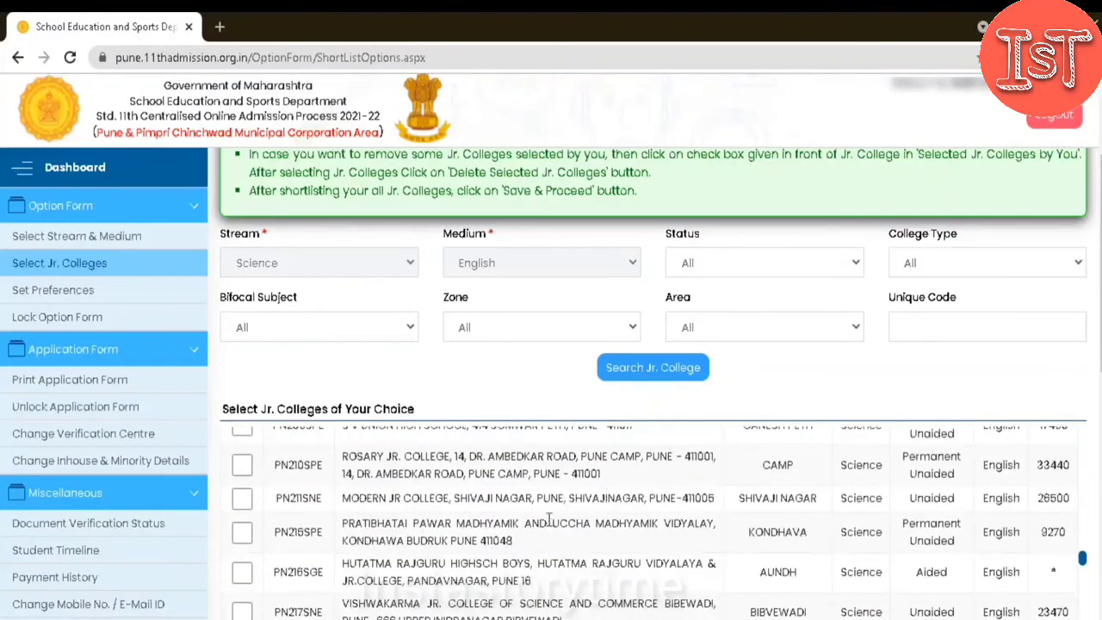
scroll(561, 514, "down", 4)
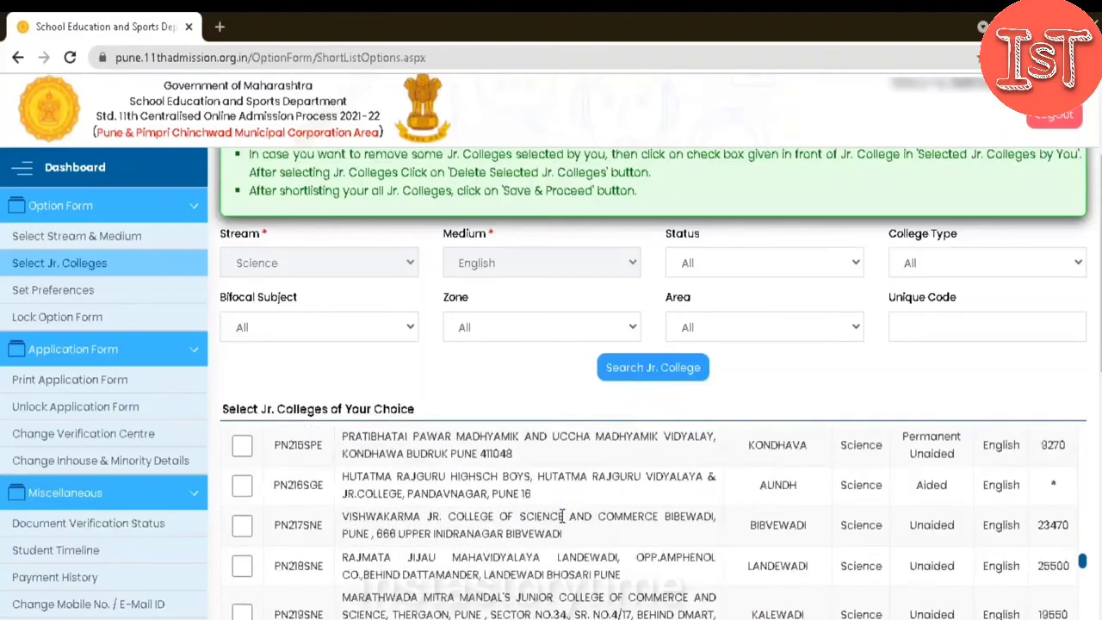
scroll(561, 515, "down", 5)
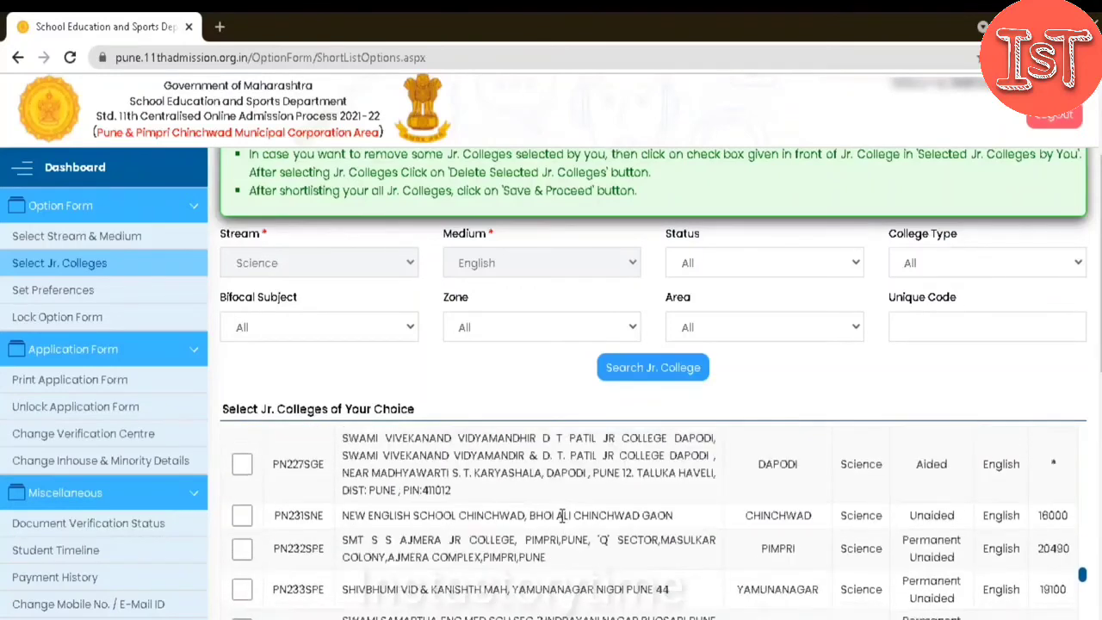
scroll(561, 515, "down", 5)
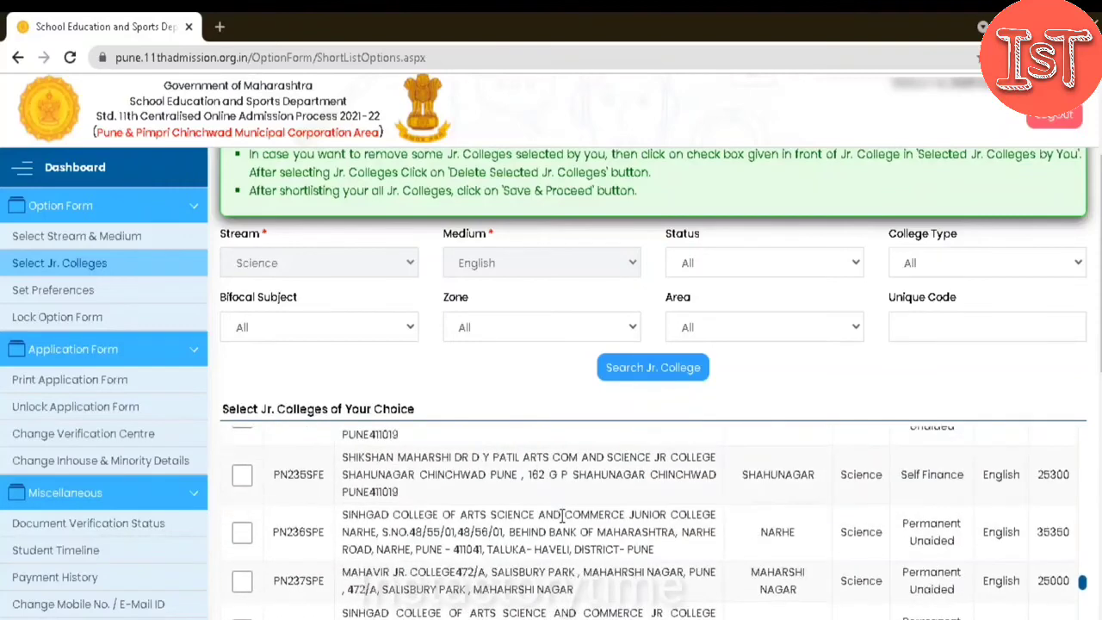
scroll(562, 514, "down", 2)
scroll(561, 520, "down", 5)
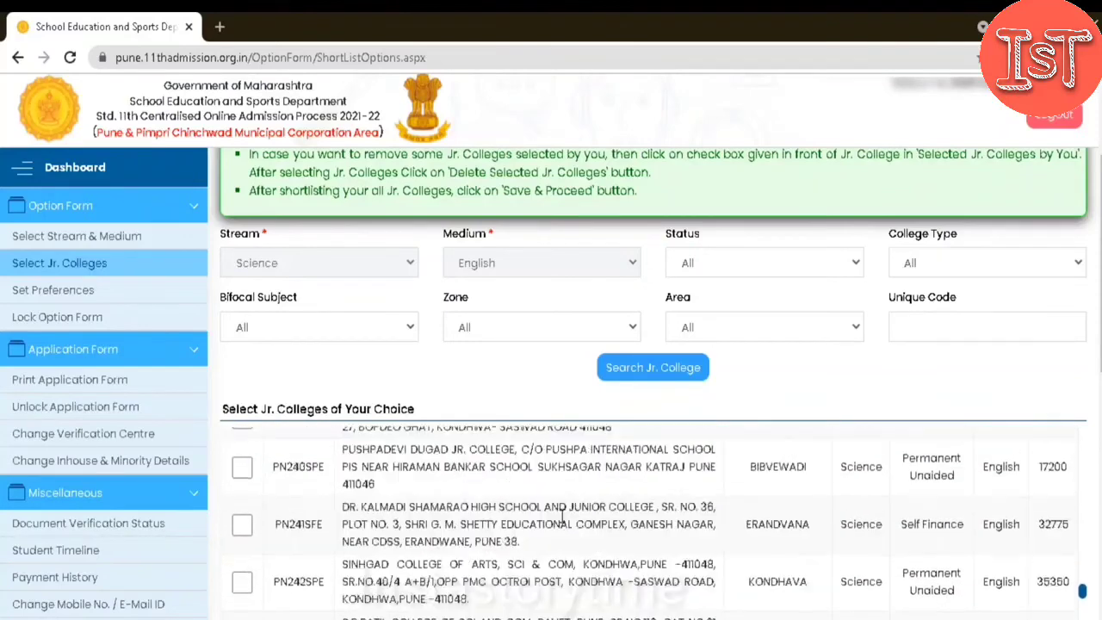
scroll(561, 515, "down", 2)
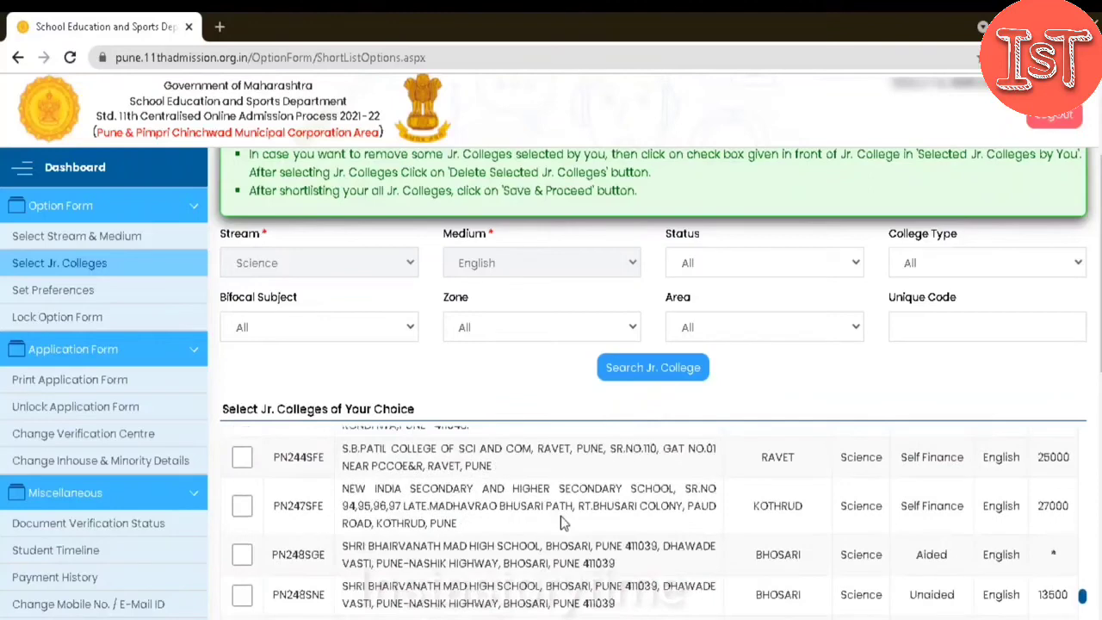
scroll(561, 515, "down", 5)
scroll(561, 515, "down", 6)
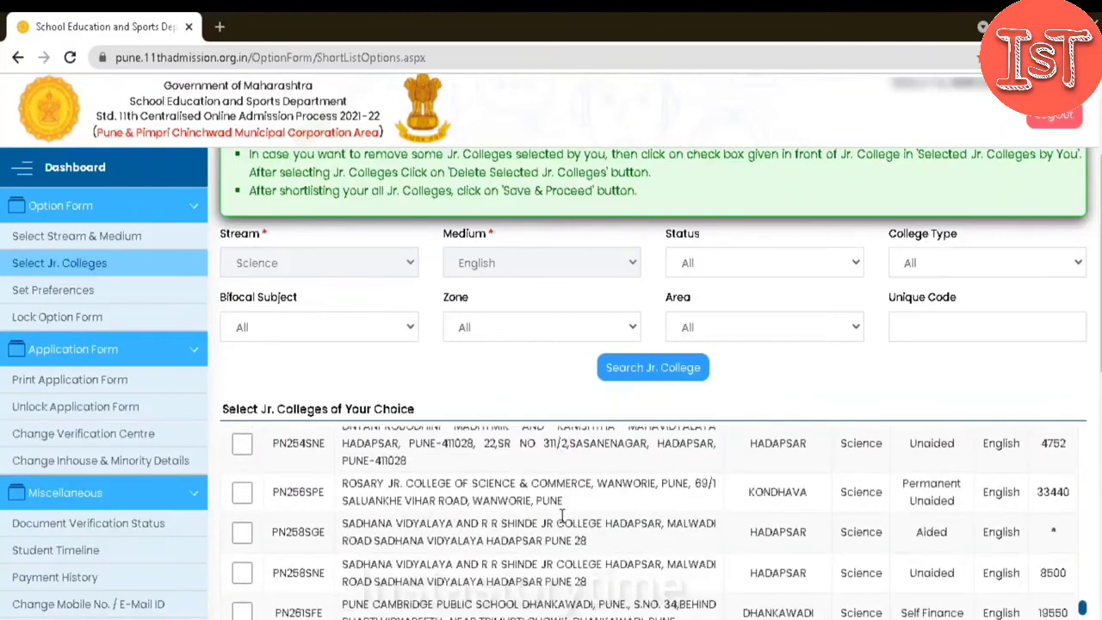
scroll(562, 514, "down", 4)
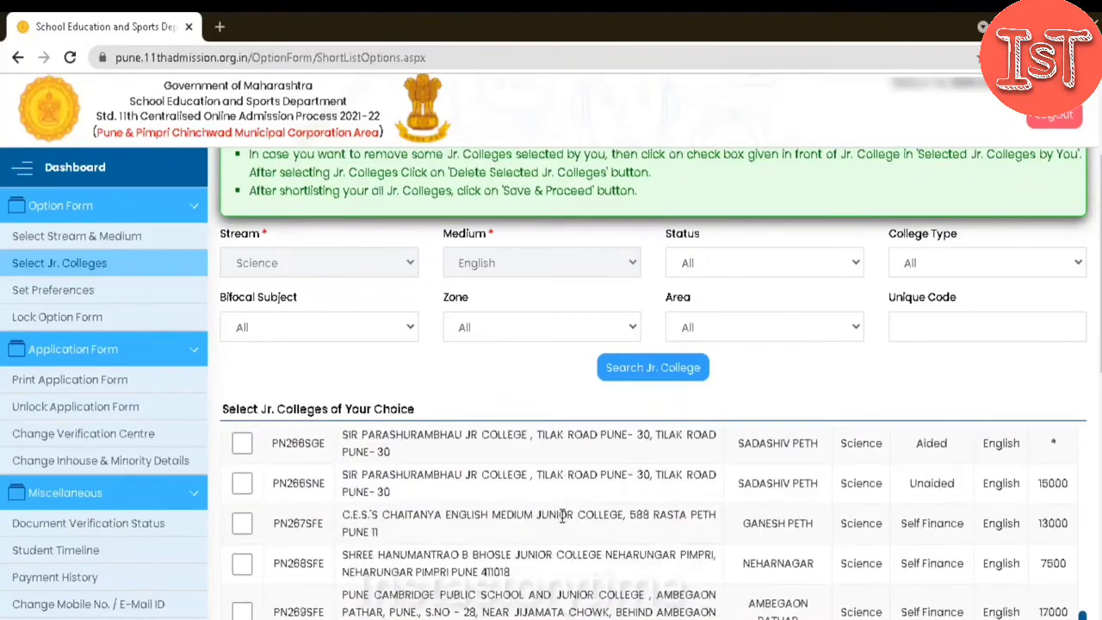
scroll(561, 515, "down", 5)
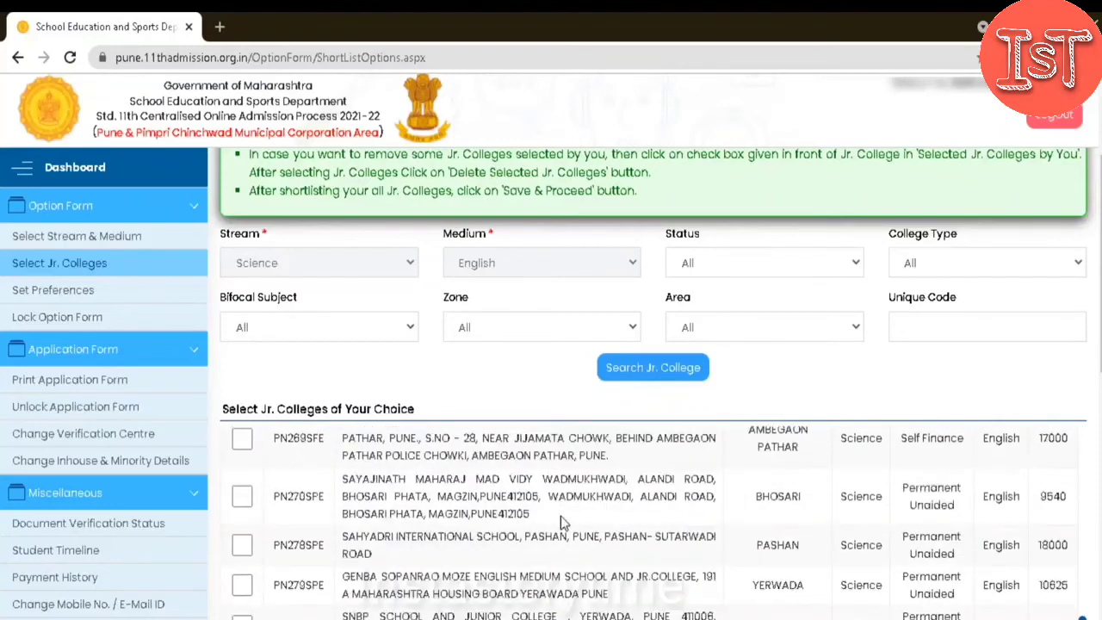
scroll(561, 517, "down", 2)
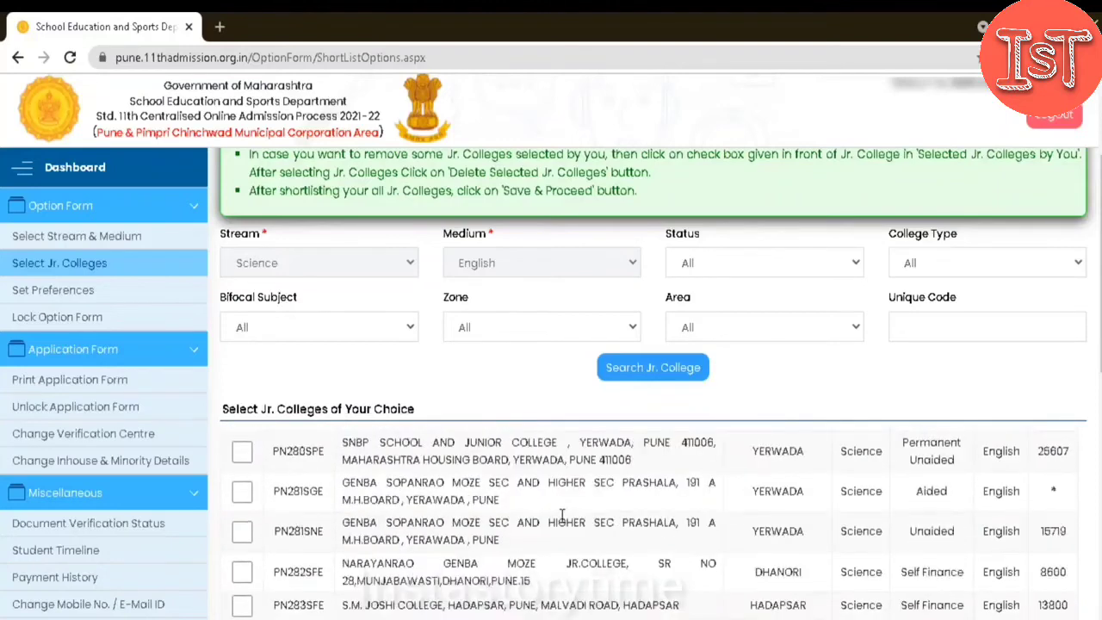
scroll(561, 515, "down", 2)
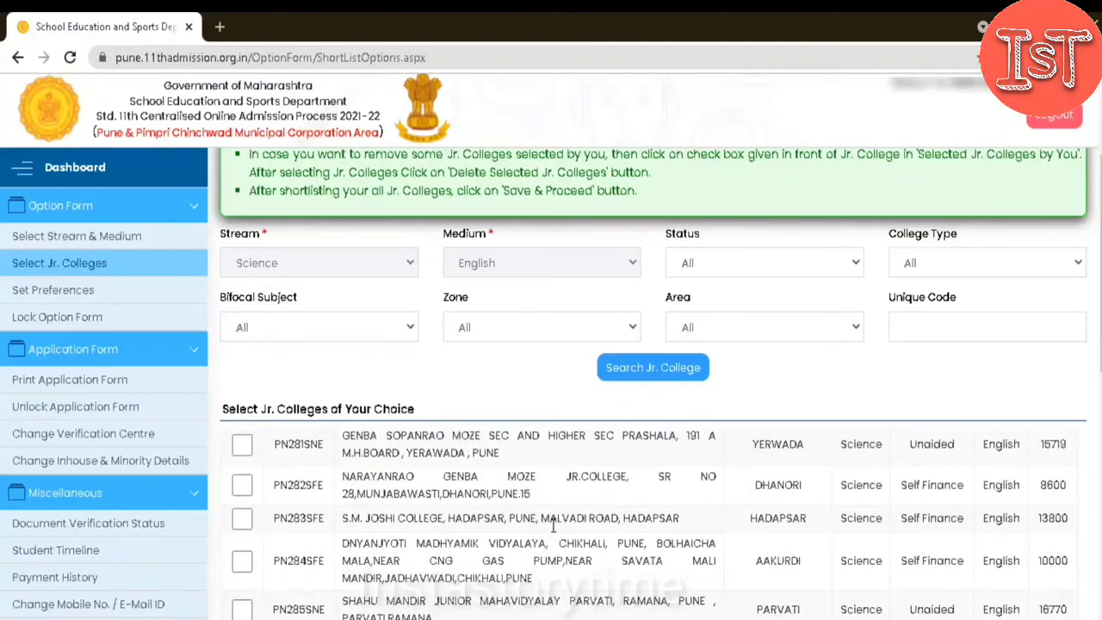
scroll(558, 521, "down", 4)
scroll(555, 532, "down", 2)
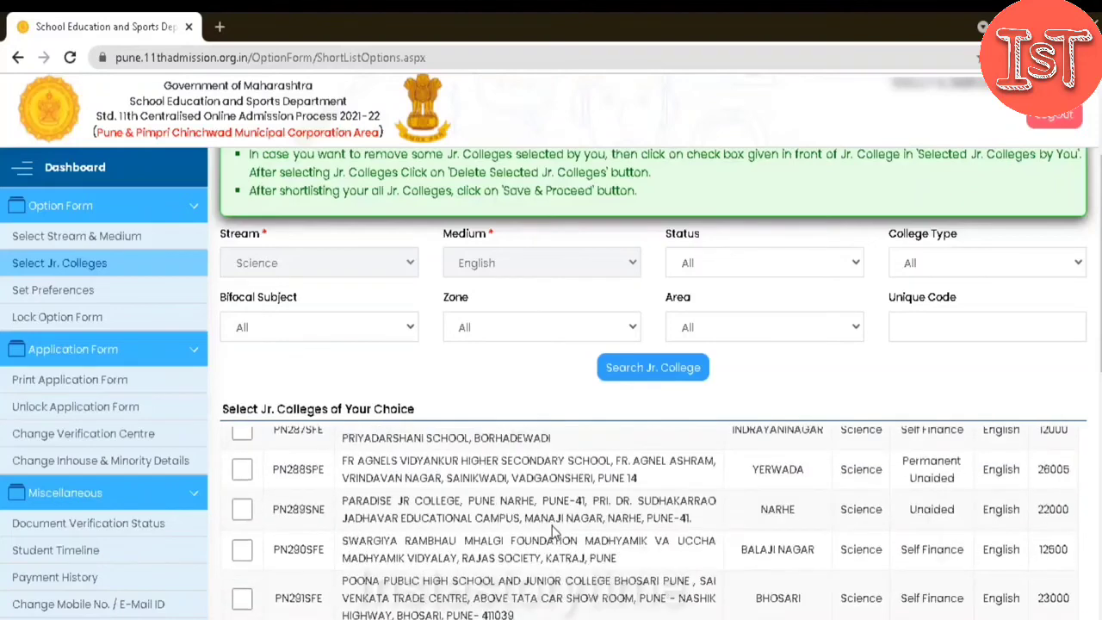
scroll(554, 532, "down", 2)
scroll(554, 532, "down", 2)
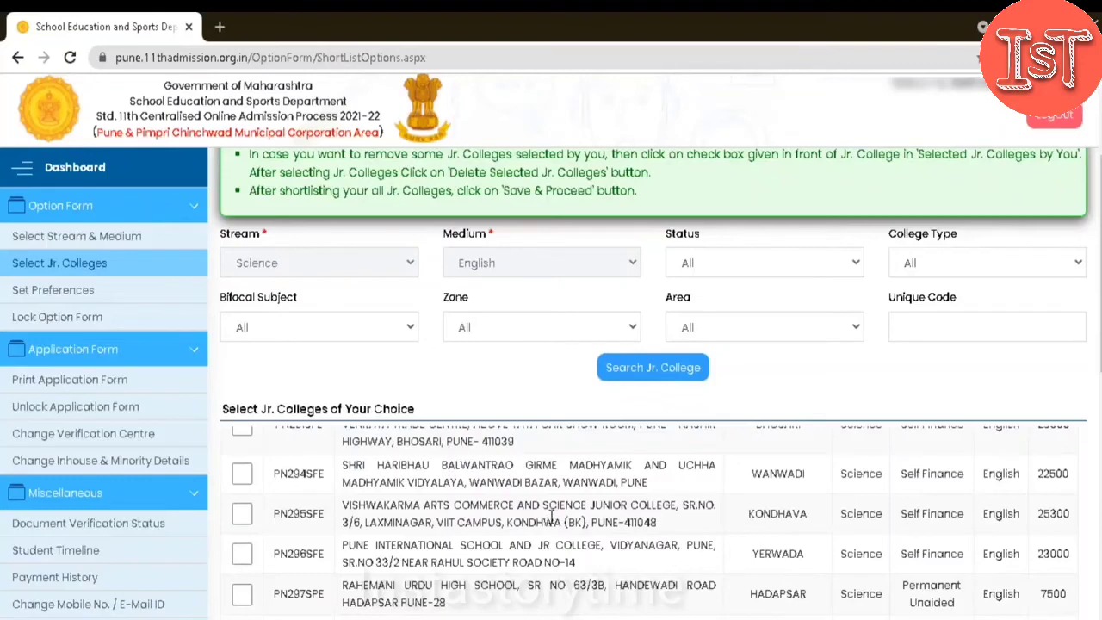
scroll(552, 515, "down", 2)
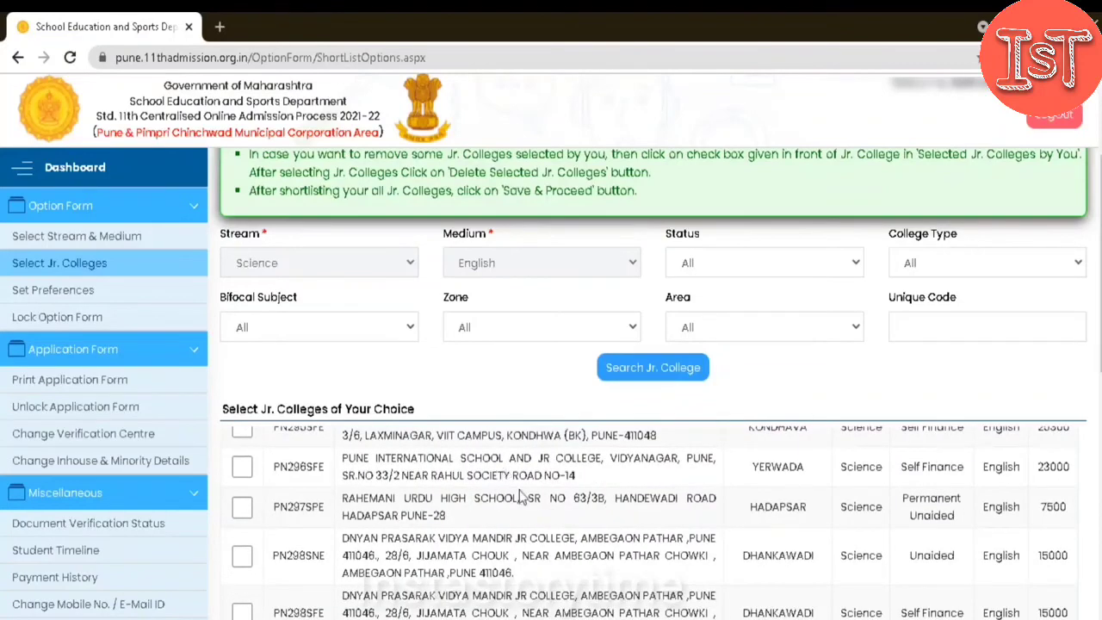
scroll(520, 494, "down", 5)
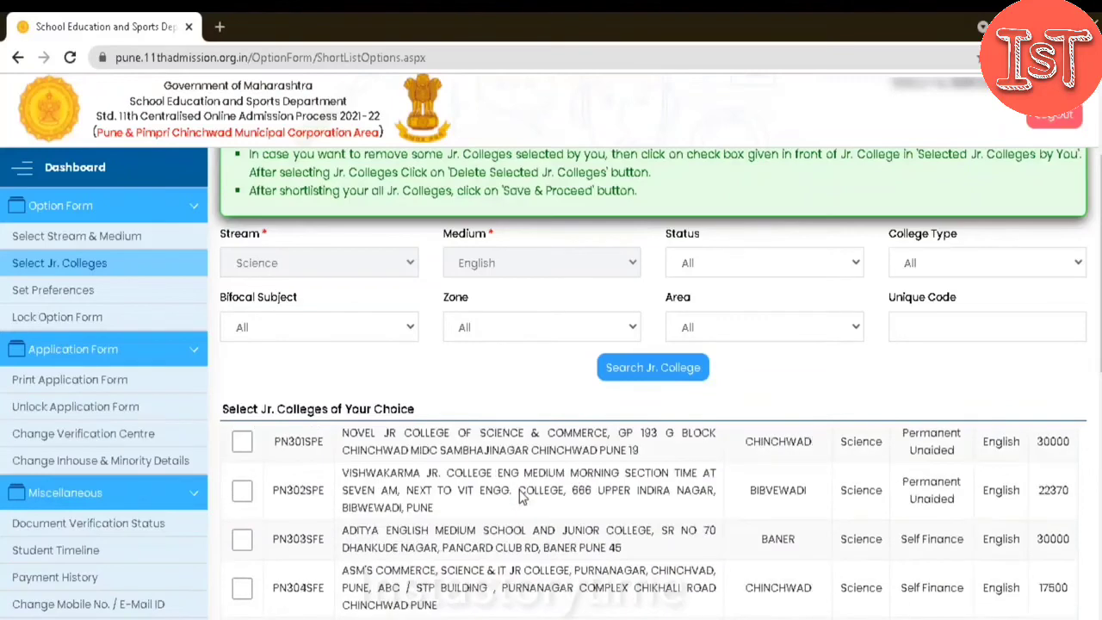
scroll(520, 493, "down", 5)
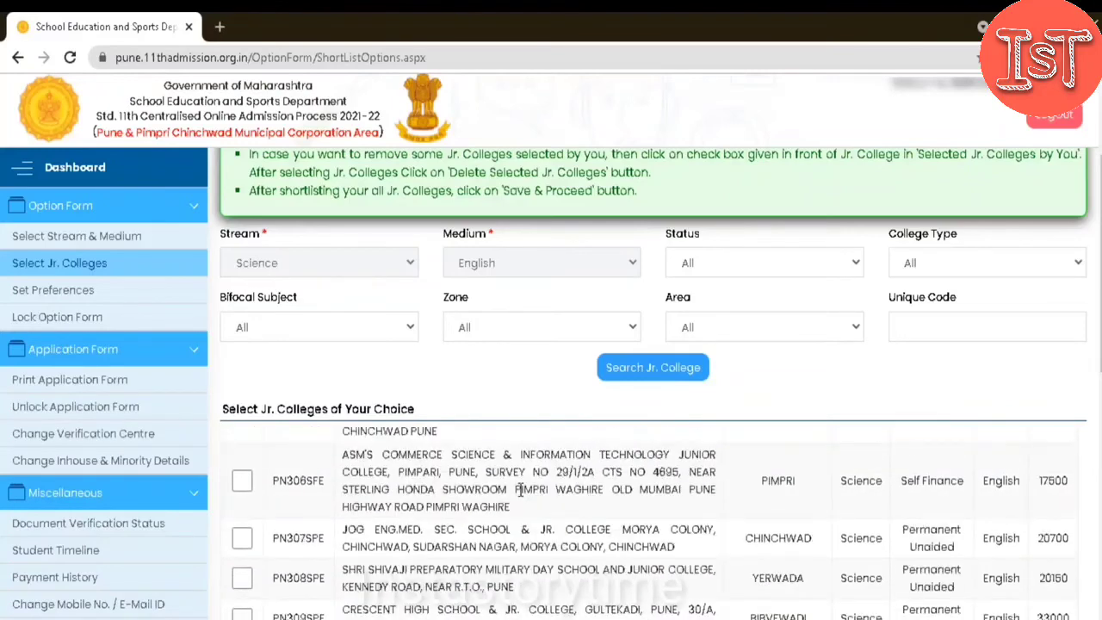
scroll(520, 489, "down", 1)
scroll(520, 489, "down", 1)
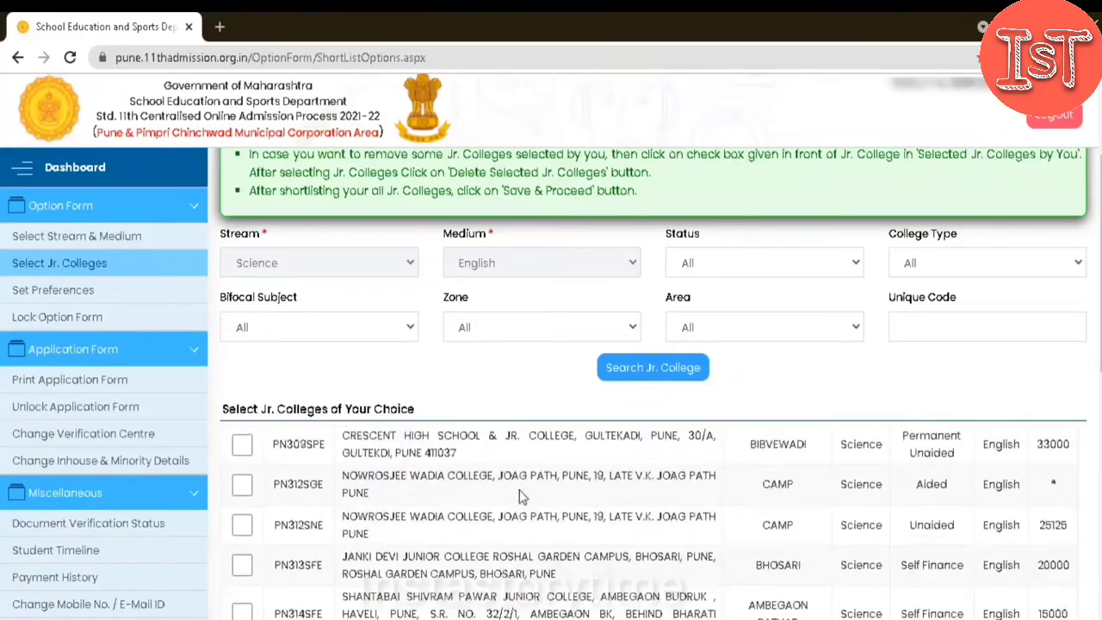
scroll(557, 516, "down", 2)
scroll(557, 516, "down", 2)
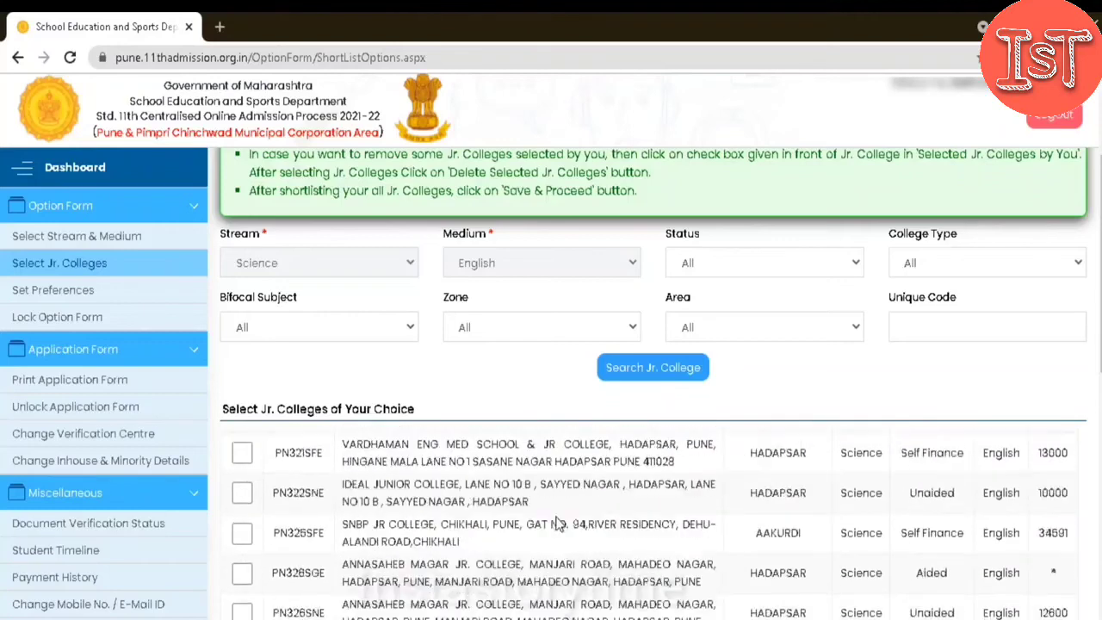
scroll(561, 517, "down", 2)
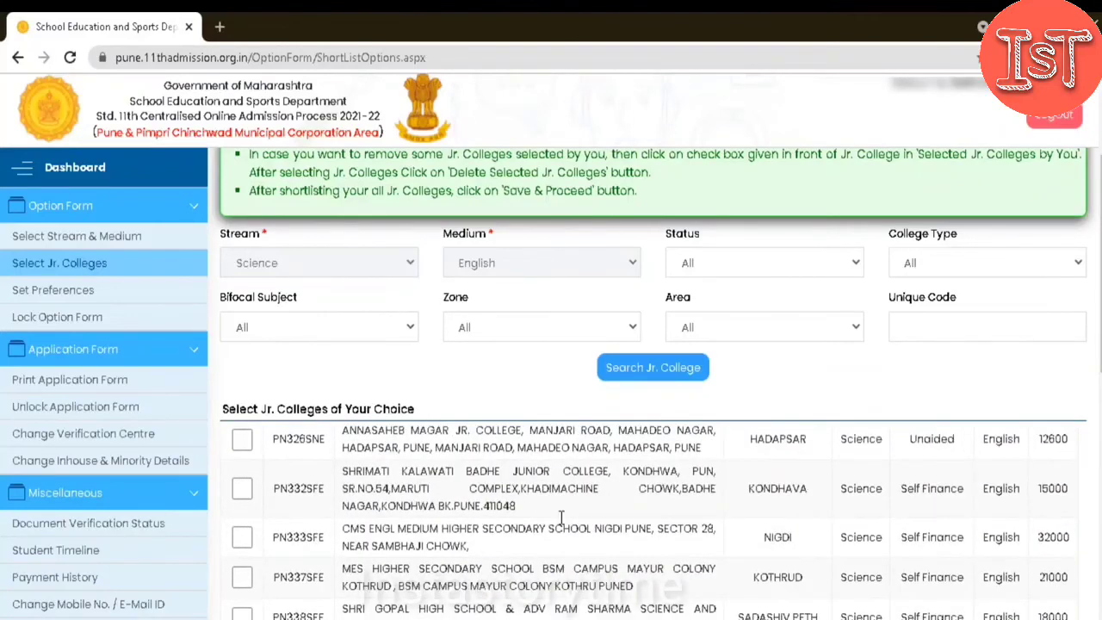
scroll(560, 517, "down", 6)
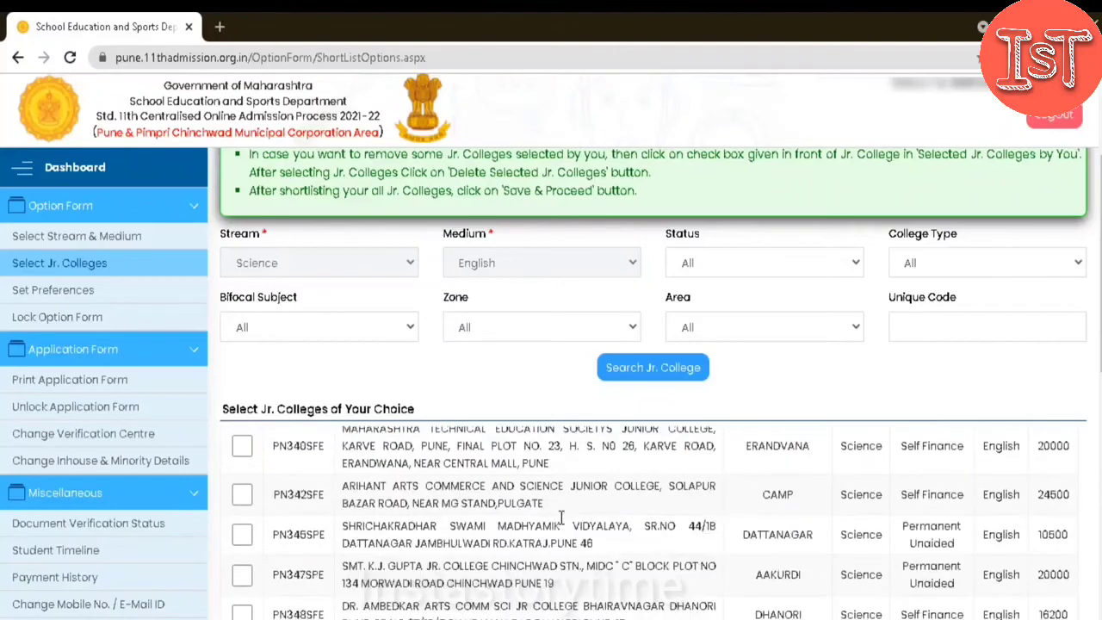
scroll(561, 516, "down", 4)
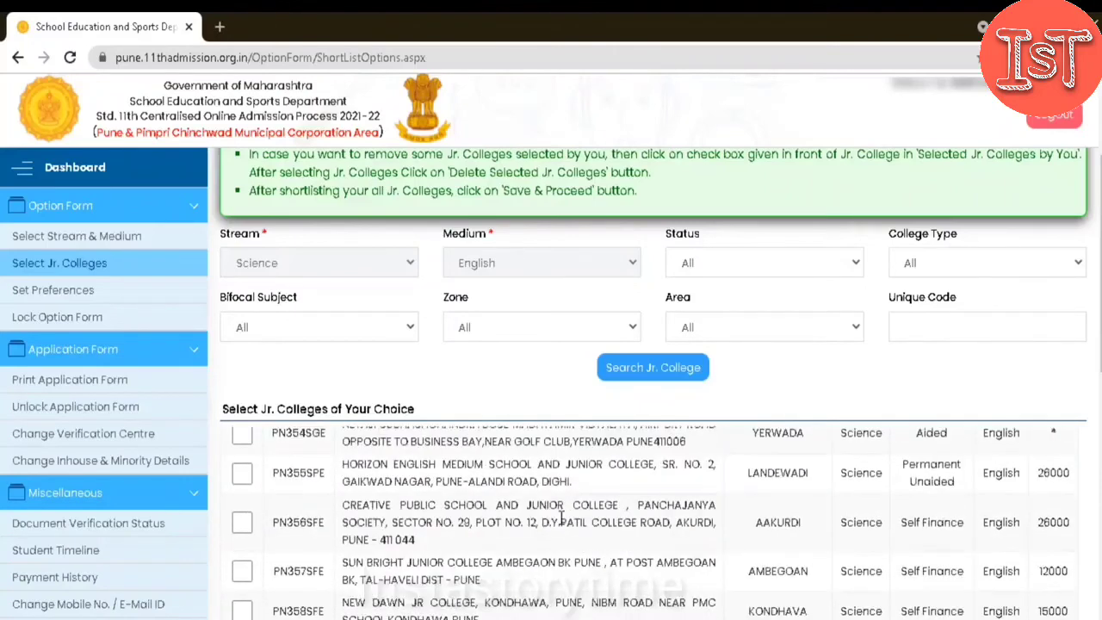
scroll(561, 517, "down", 10)
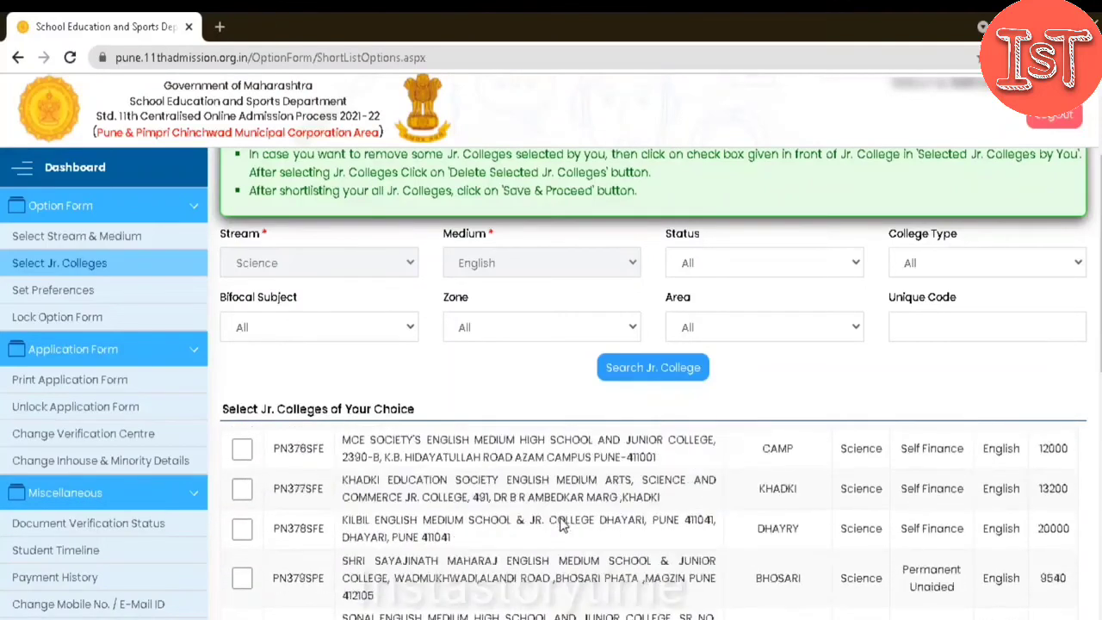
scroll(560, 521, "down", 3)
scroll(559, 521, "down", 2)
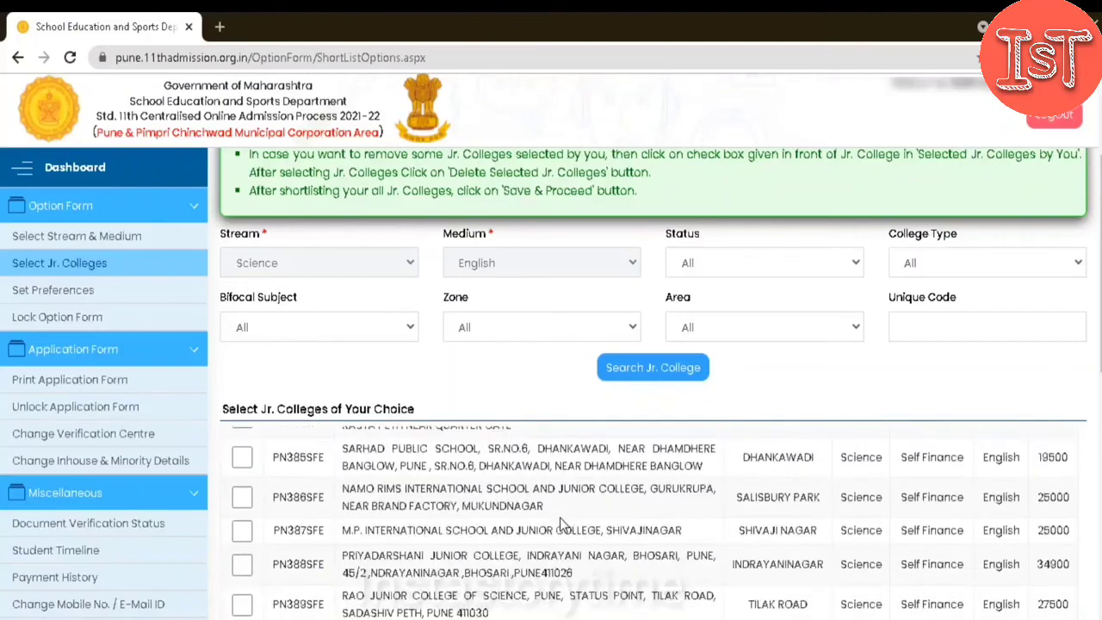
scroll(560, 521, "down", 2)
scroll(560, 523, "down", 4)
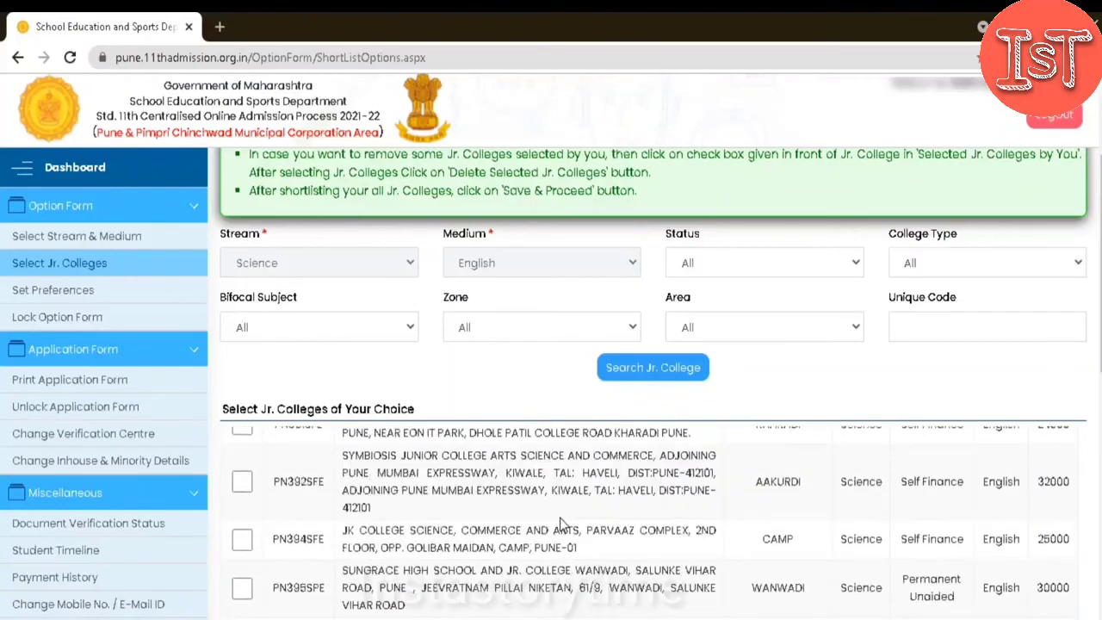
scroll(559, 524, "down", 5)
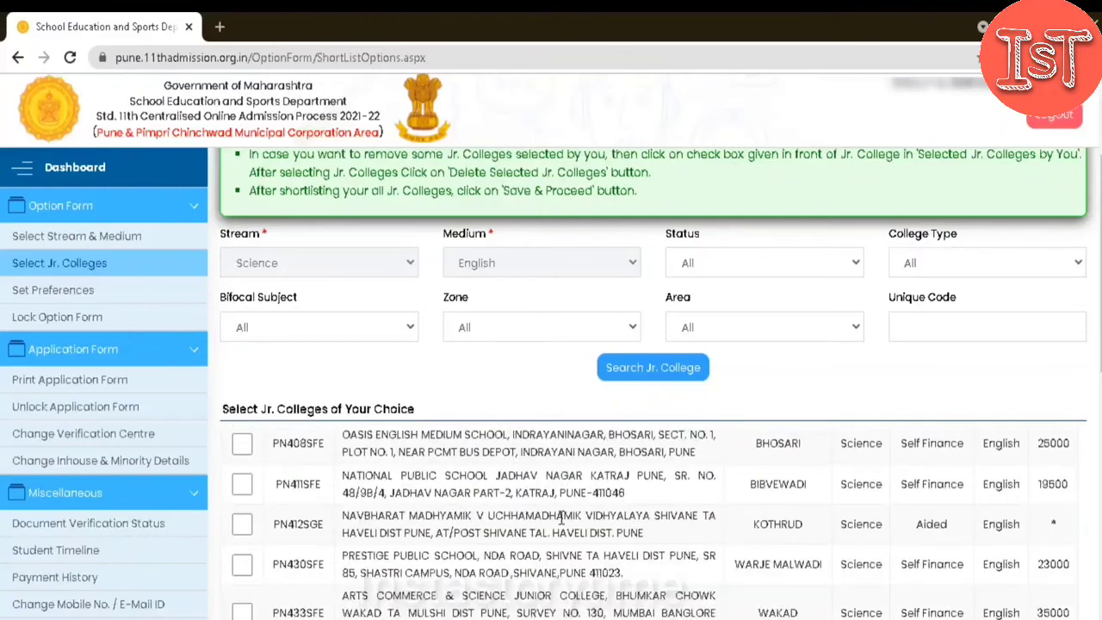
scroll(561, 518, "up", 3)
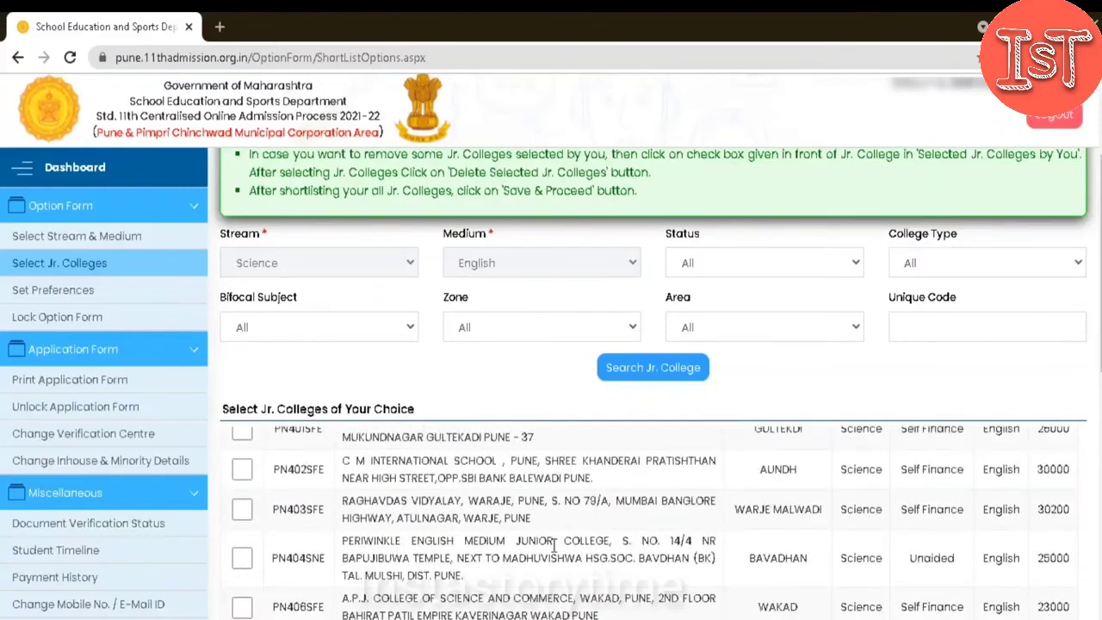
scroll(554, 545, "up", 1)
key("ctrl+f")
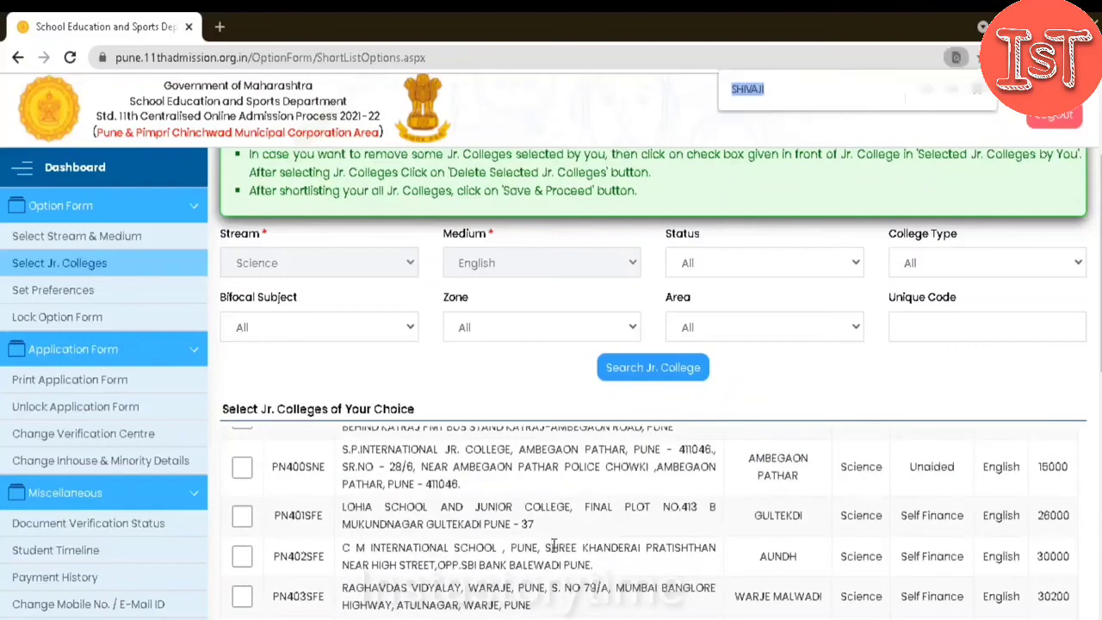
type("FER")
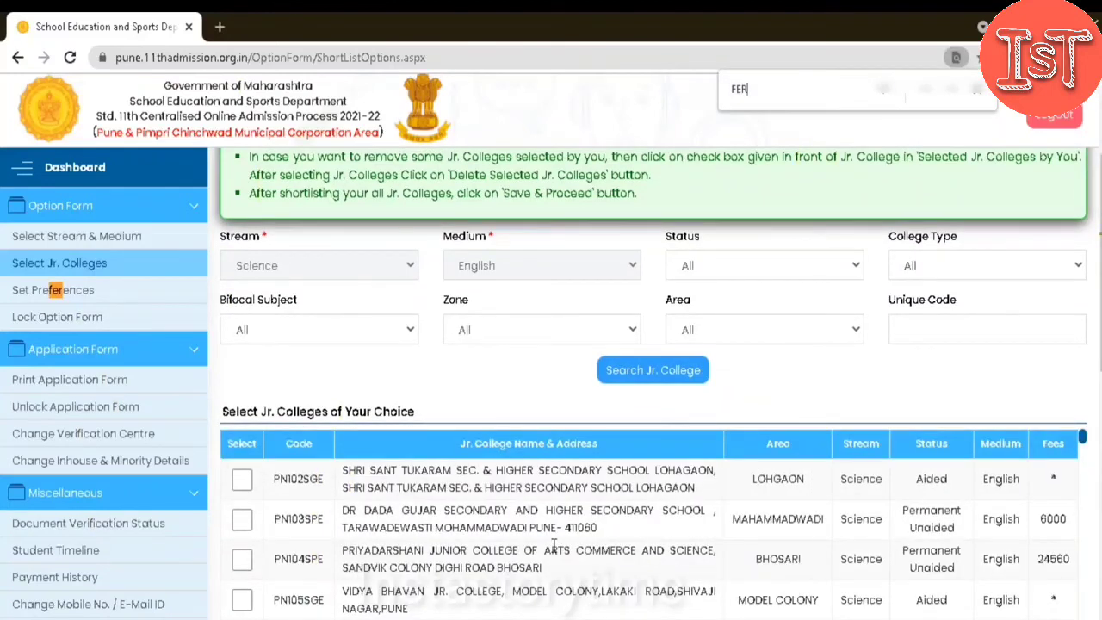
scroll(621, 474, "down", 2)
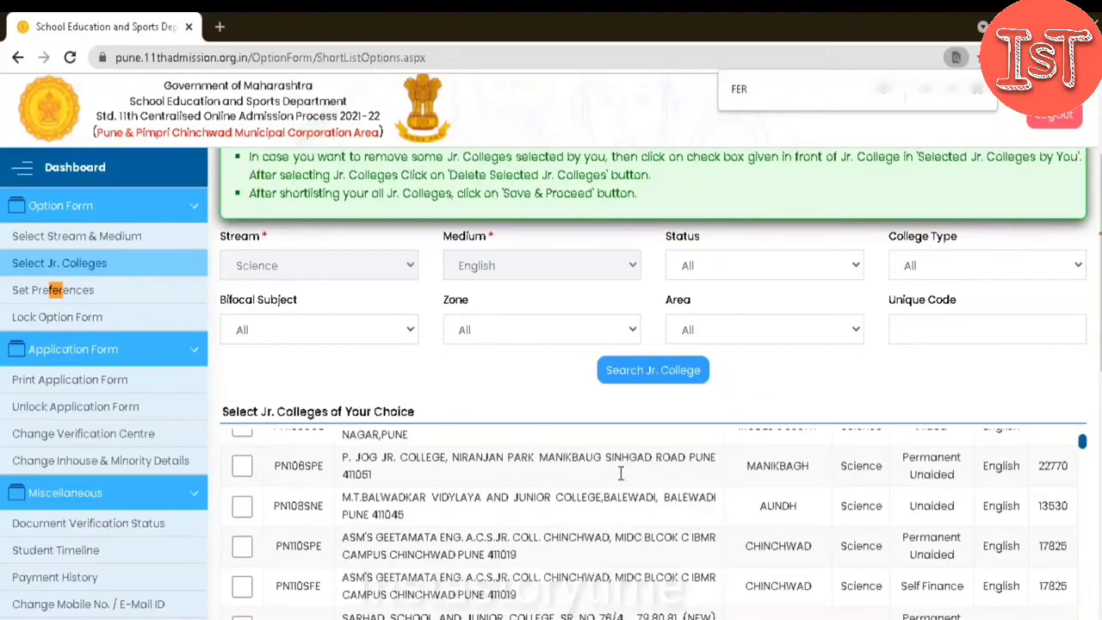
scroll(621, 476, "down", 3)
scroll(621, 473, "down", 2)
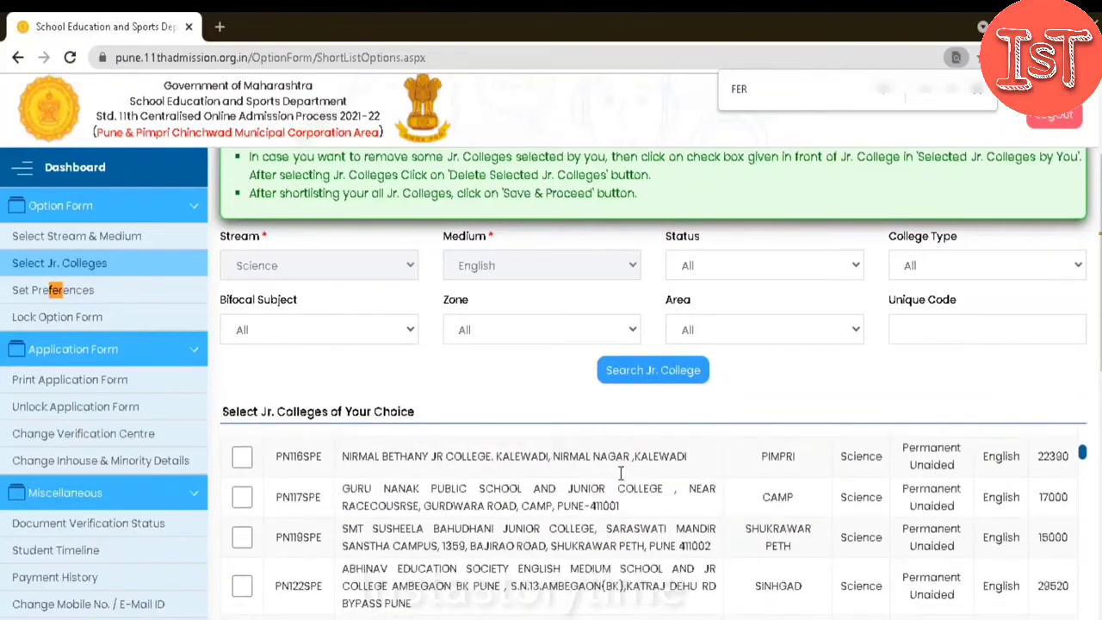
scroll(621, 474, "down", 3)
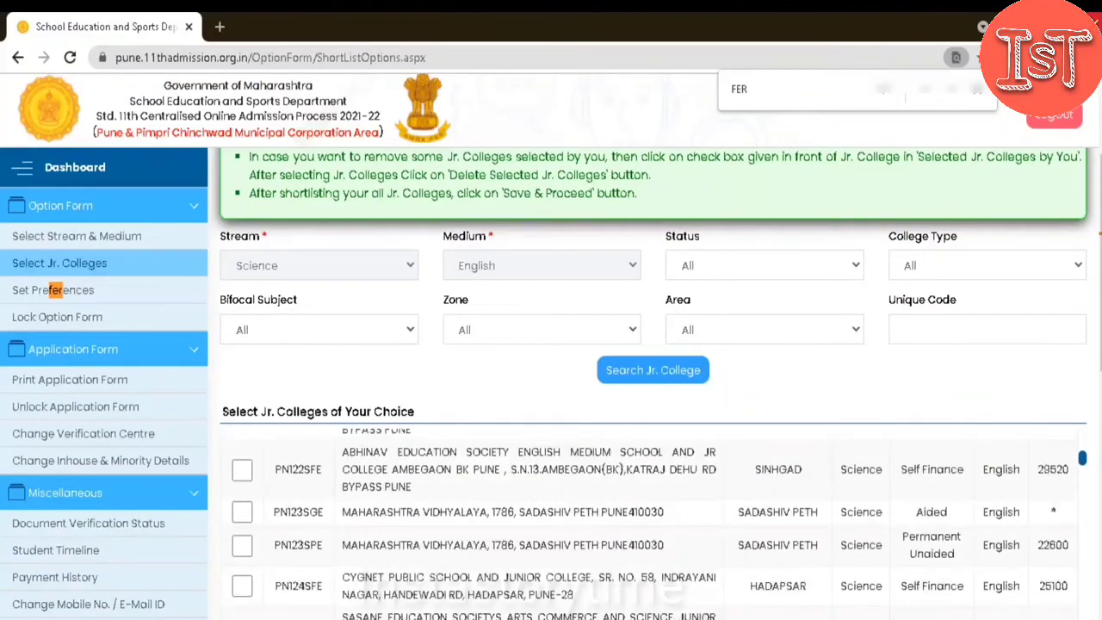
left_click(976, 89)
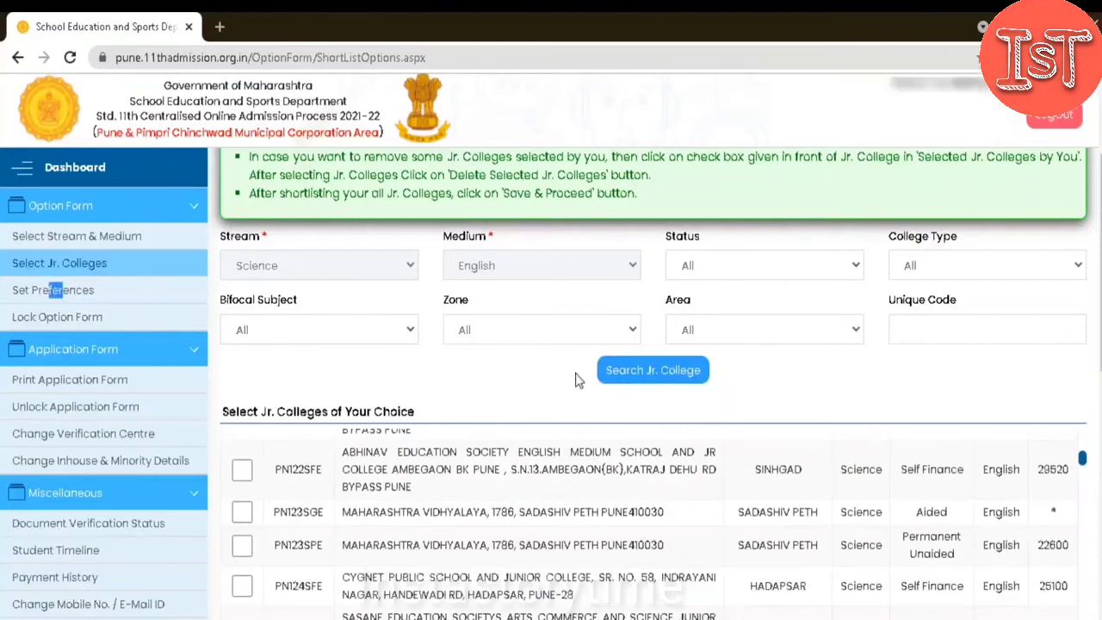
Step: Search colleges in the Chinchwad-Akurdi-Nigdi zone and browse PN110SPE, PN112SPE, PN127SGE, PN151SPE
left_click(576, 332)
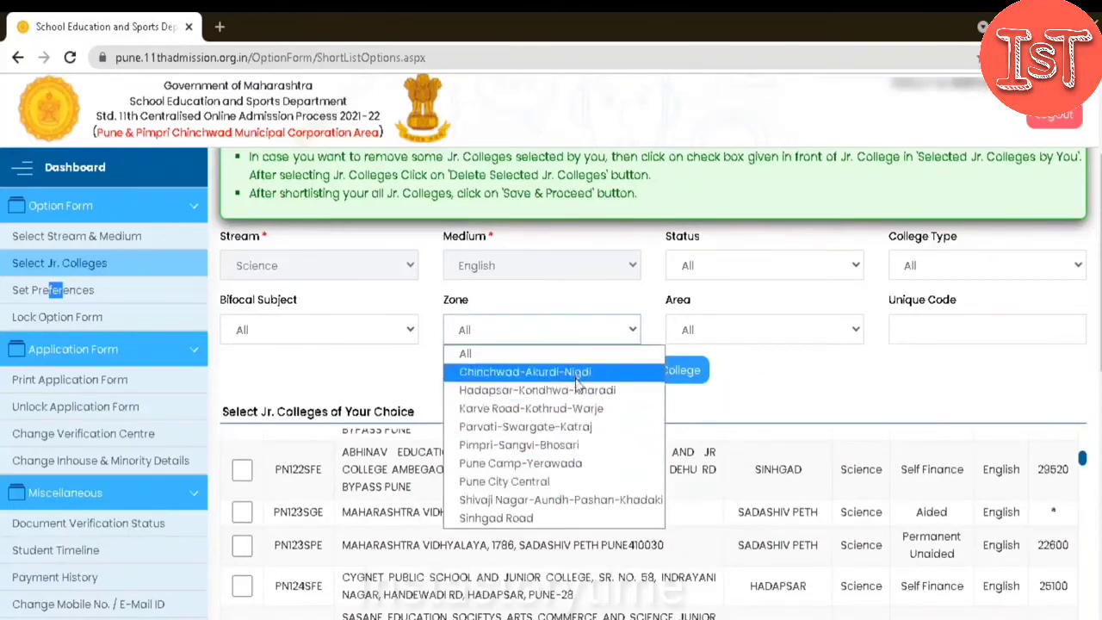
left_click(580, 373)
left_click(658, 370)
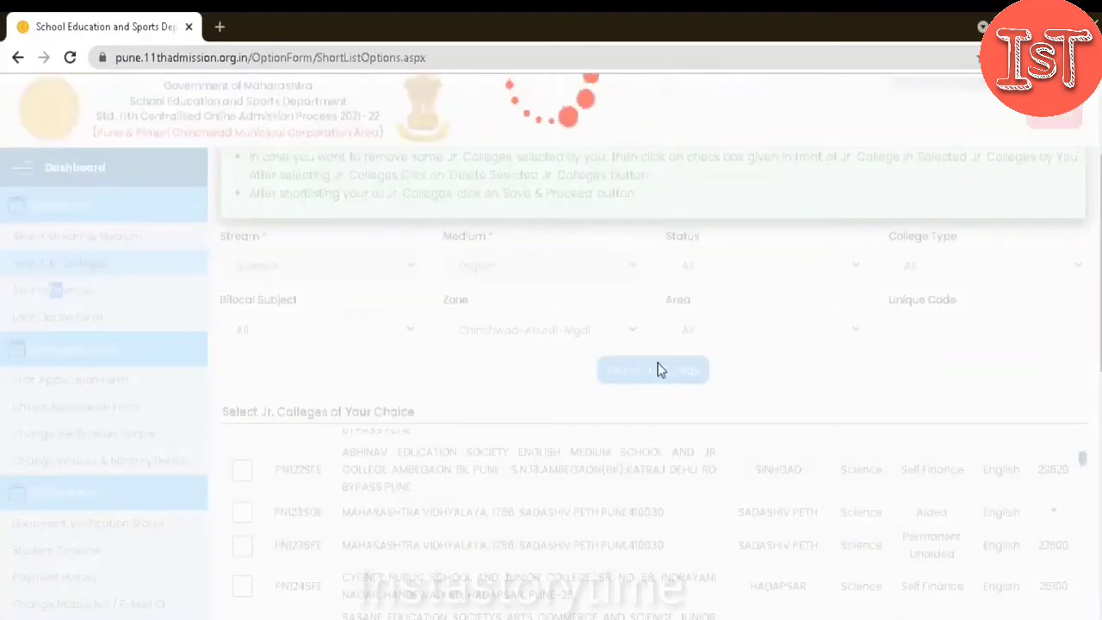
scroll(653, 375, "down", 1)
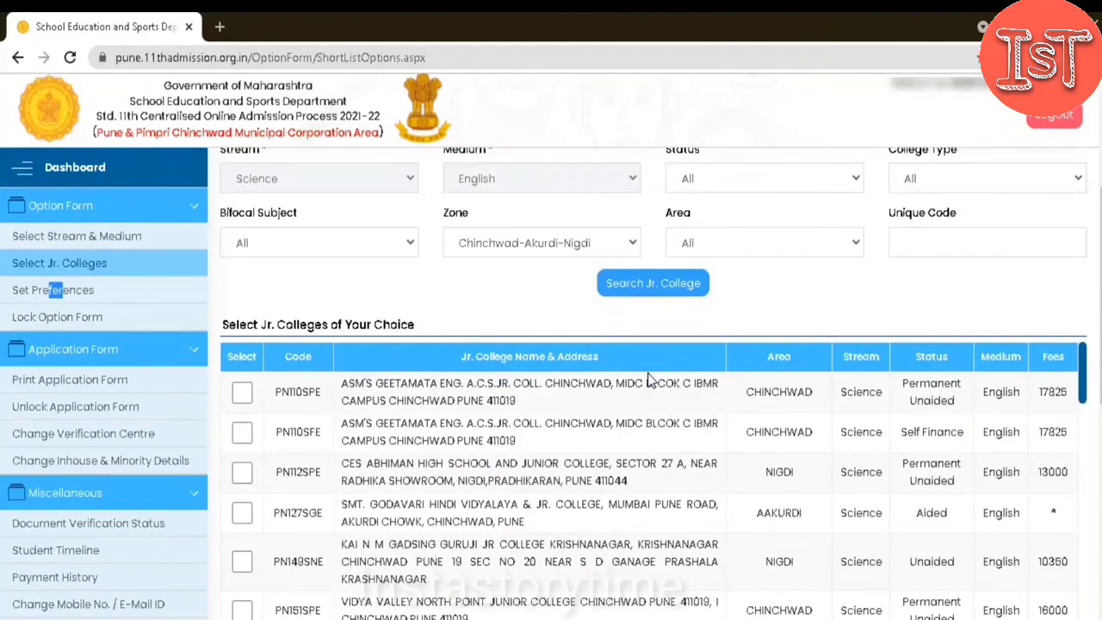
scroll(615, 453, "down", 1)
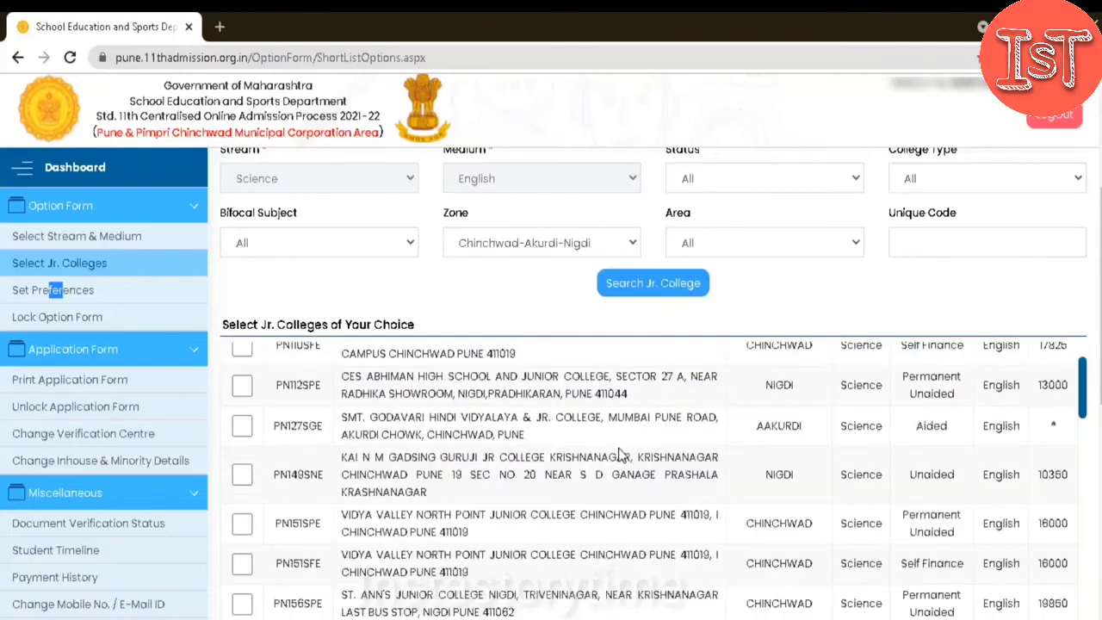
scroll(620, 455, "down", 2)
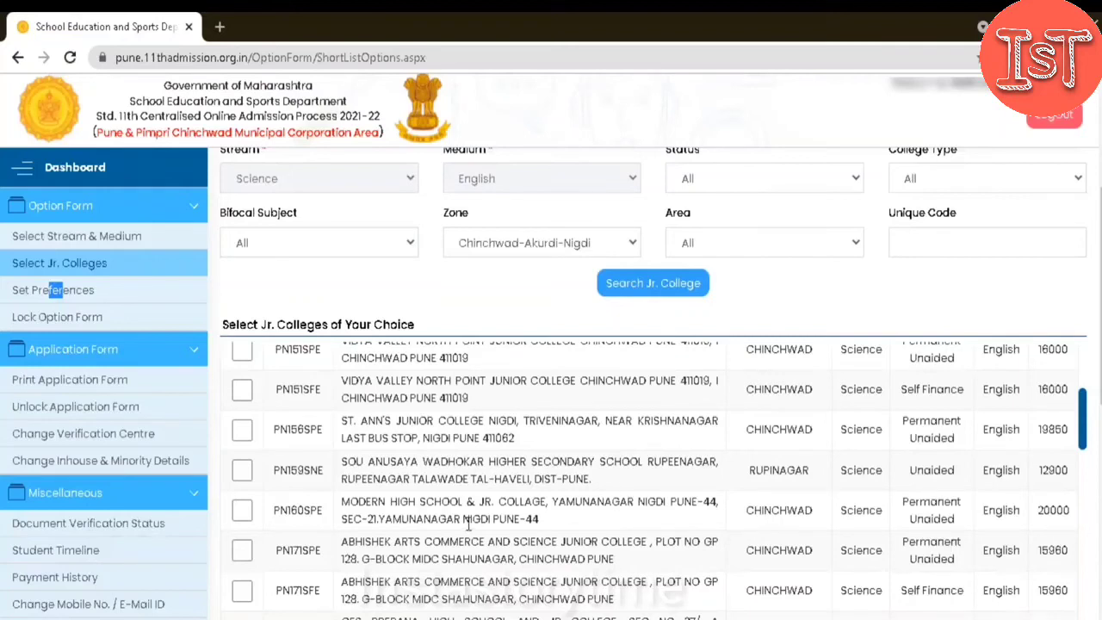
Step: Try to shortlist PN160SPE and dismiss the 10-college limit alert
left_click(242, 510)
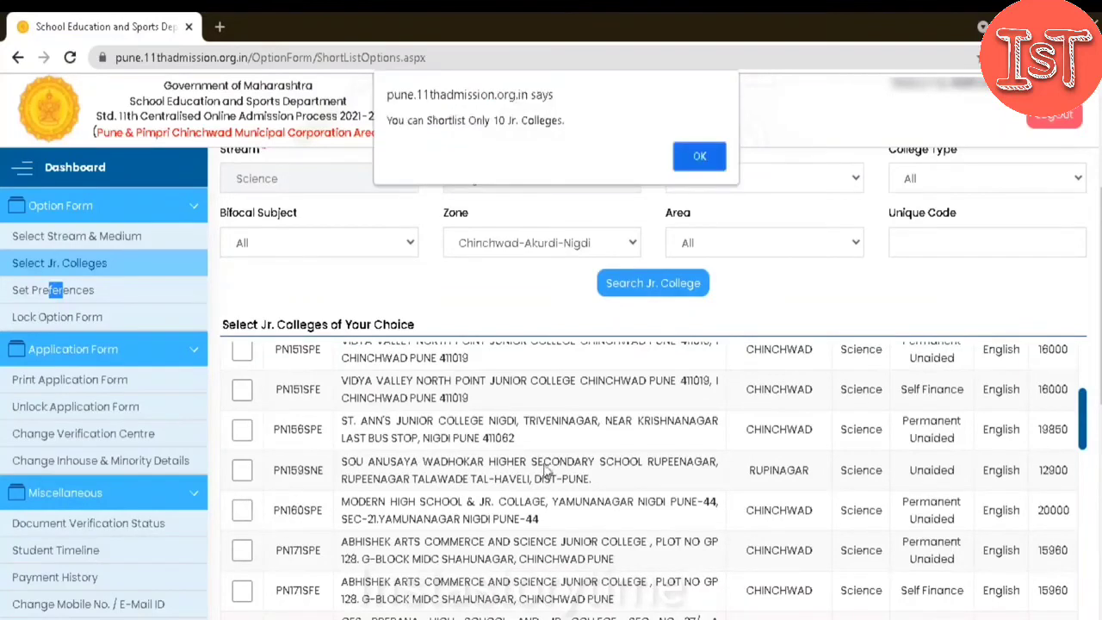
left_click(700, 157)
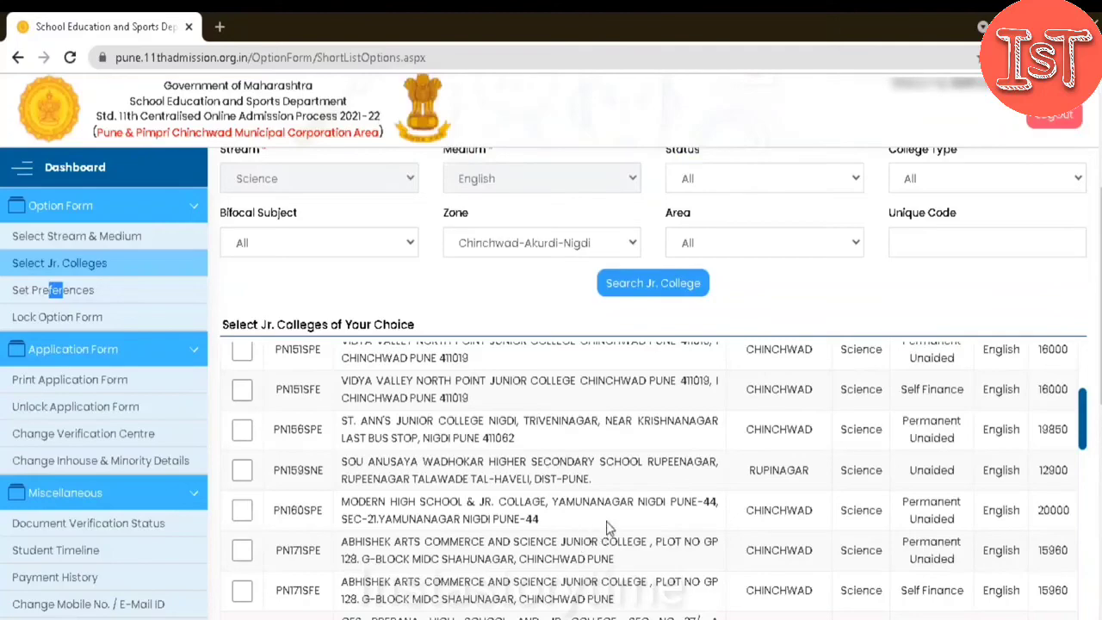
scroll(603, 508, "down", 5)
scroll(1093, 345, "down", 4)
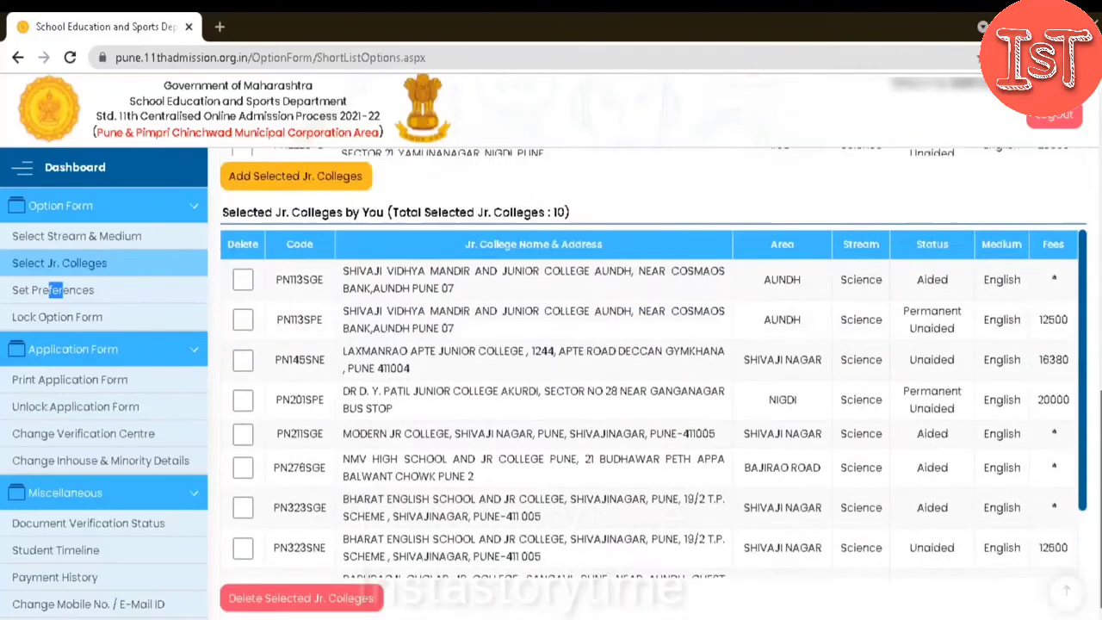
scroll(868, 457, "down", 1)
scroll(868, 457, "down", 2)
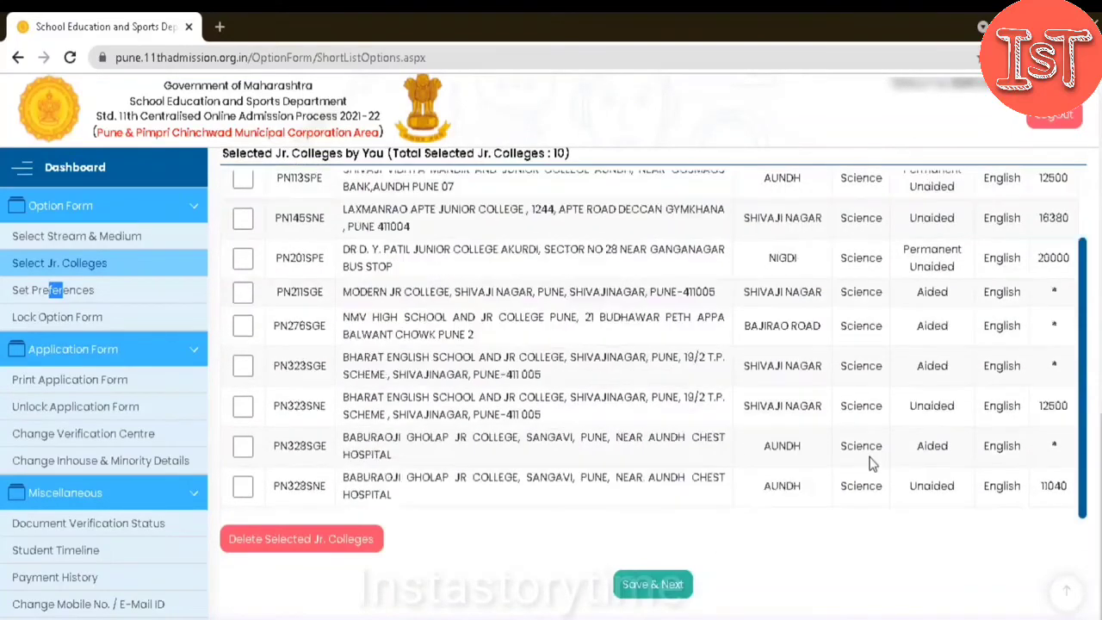
Step: Delete PN328SNE from Selected Jr. Colleges and acknowledge the deletion
left_click(242, 486)
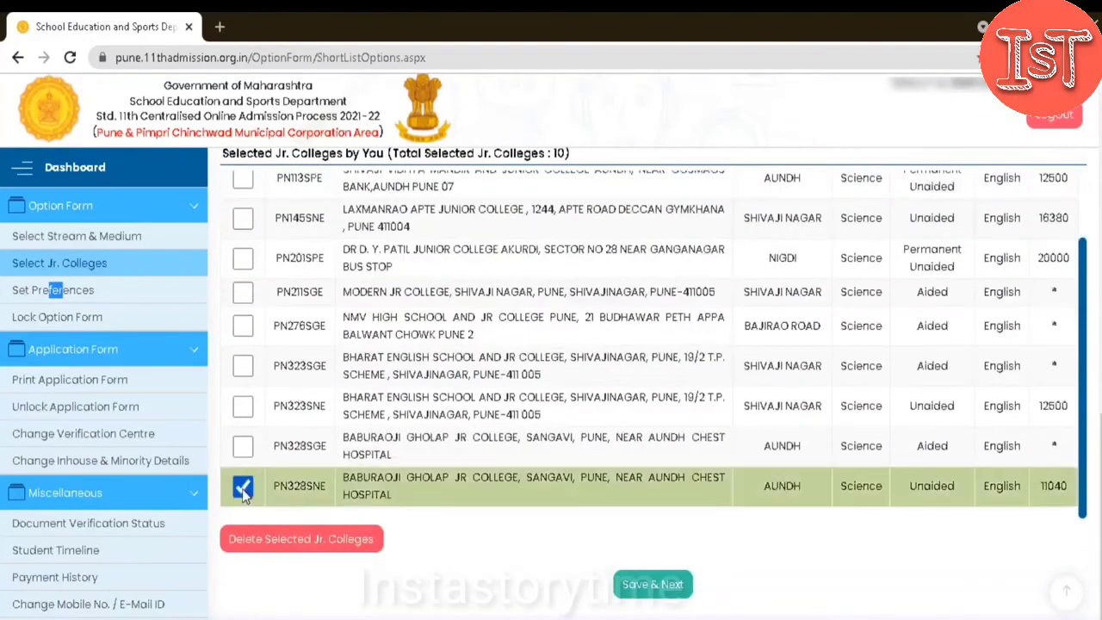
left_click(325, 541)
left_click(831, 203)
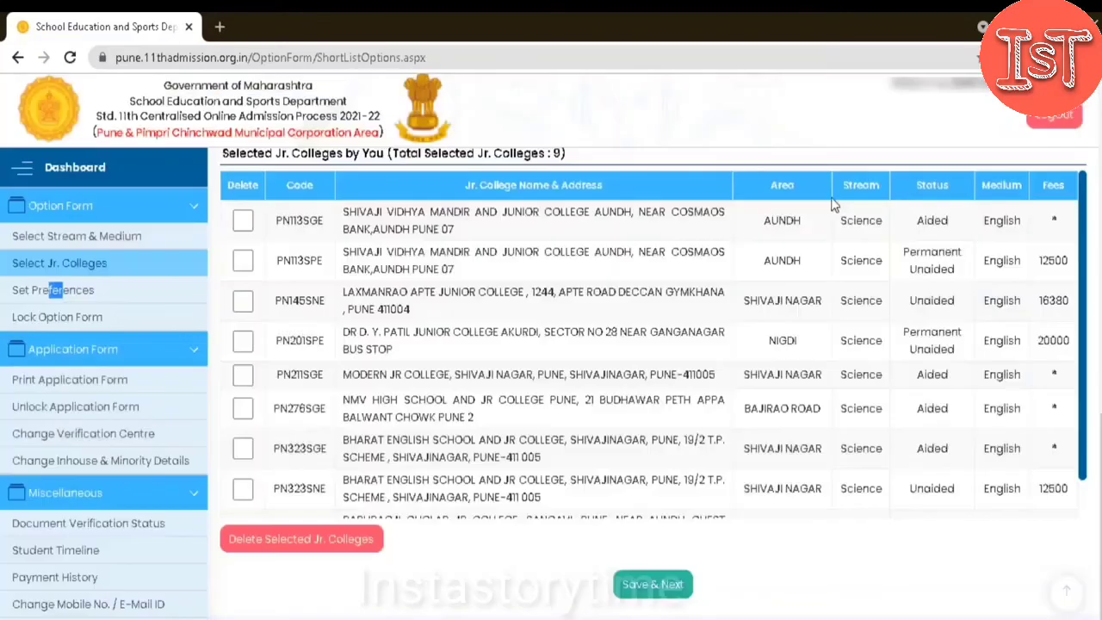
scroll(465, 448, "up", 1)
scroll(473, 428, "down", 4)
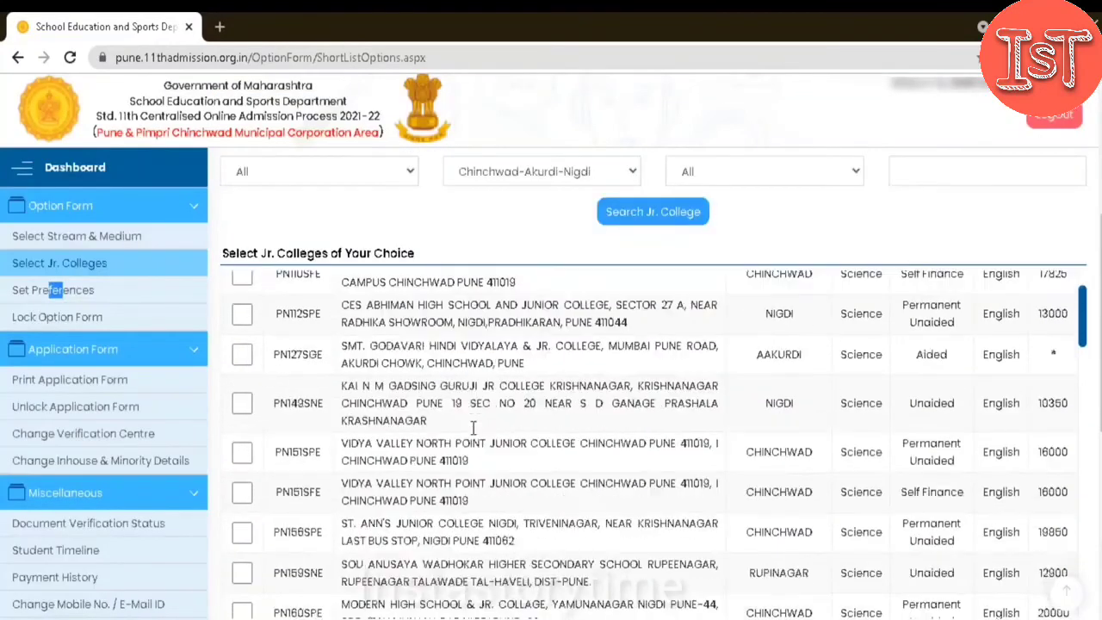
scroll(472, 428, "down", 1)
scroll(473, 428, "down", 3)
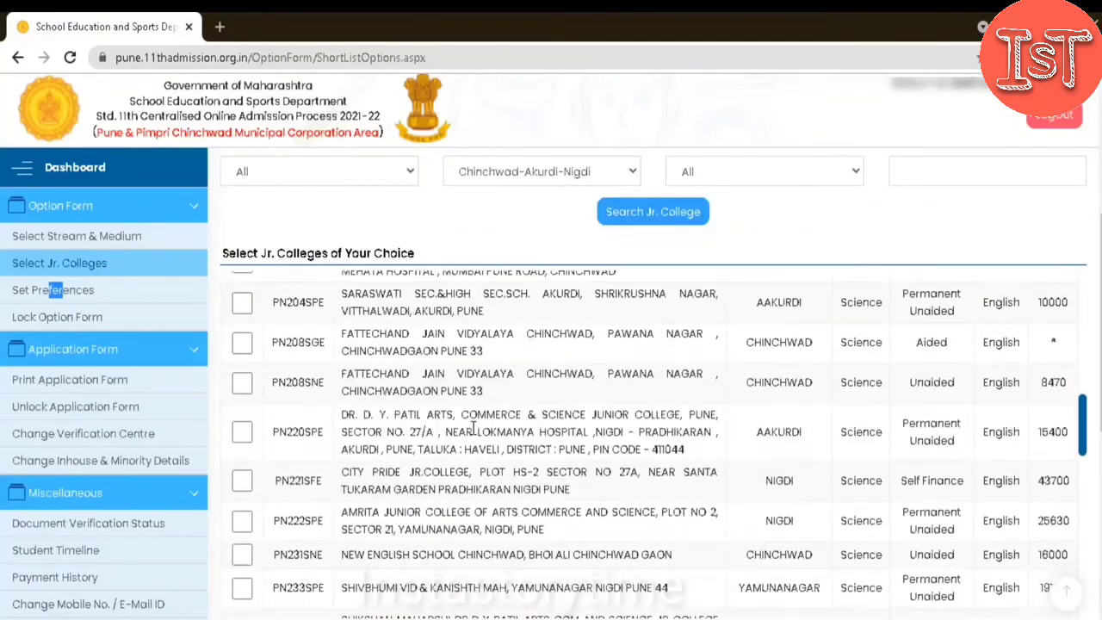
scroll(473, 427, "down", 4)
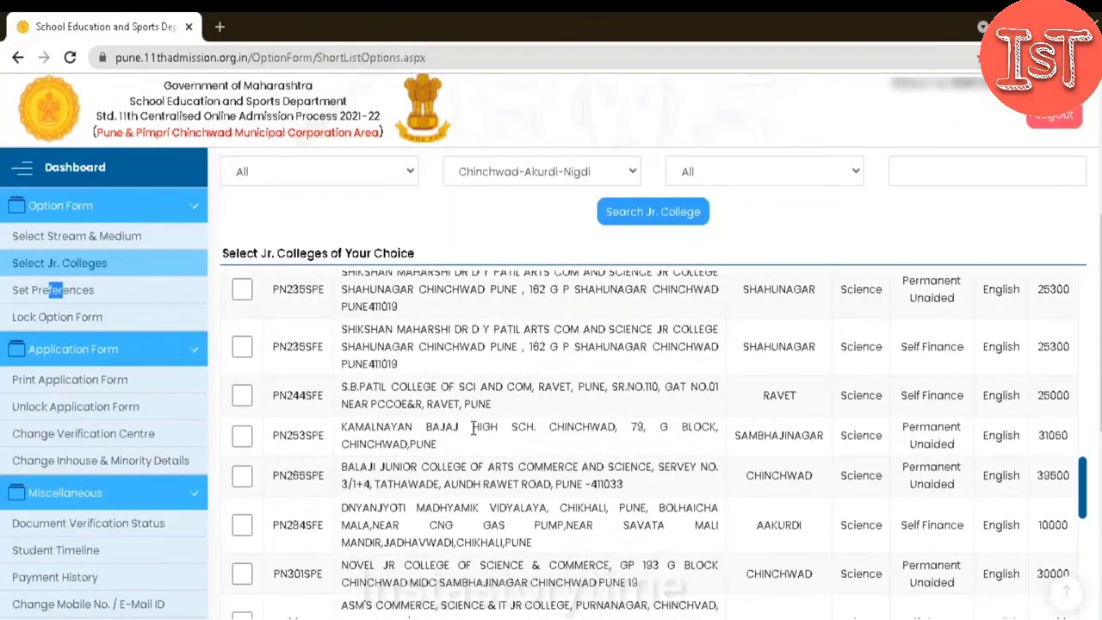
scroll(472, 428, "down", 5)
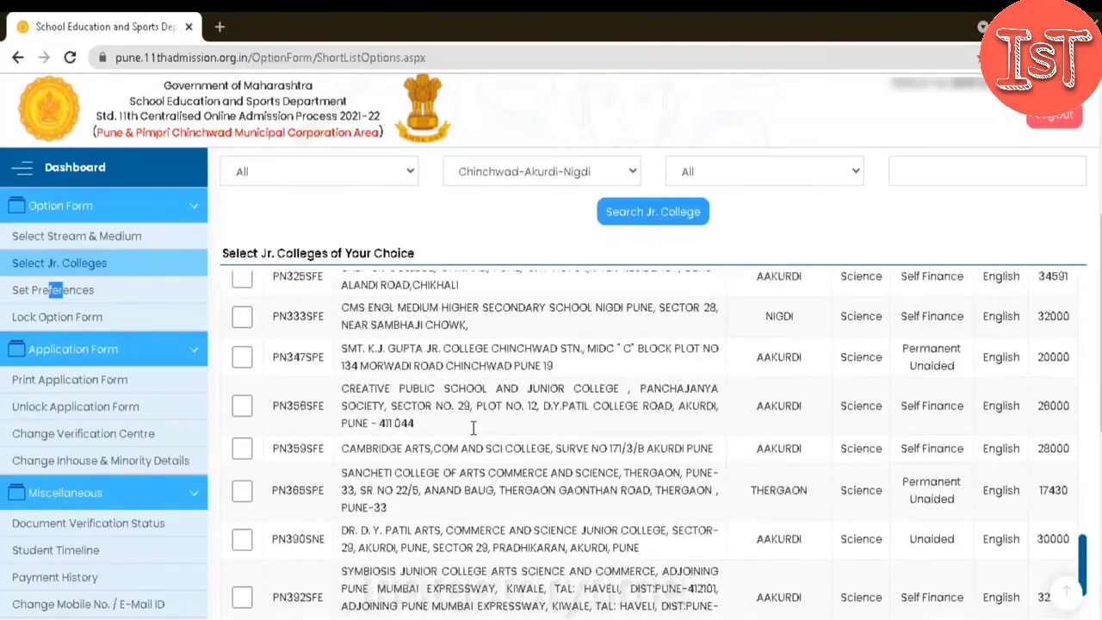
scroll(472, 428, "down", 2)
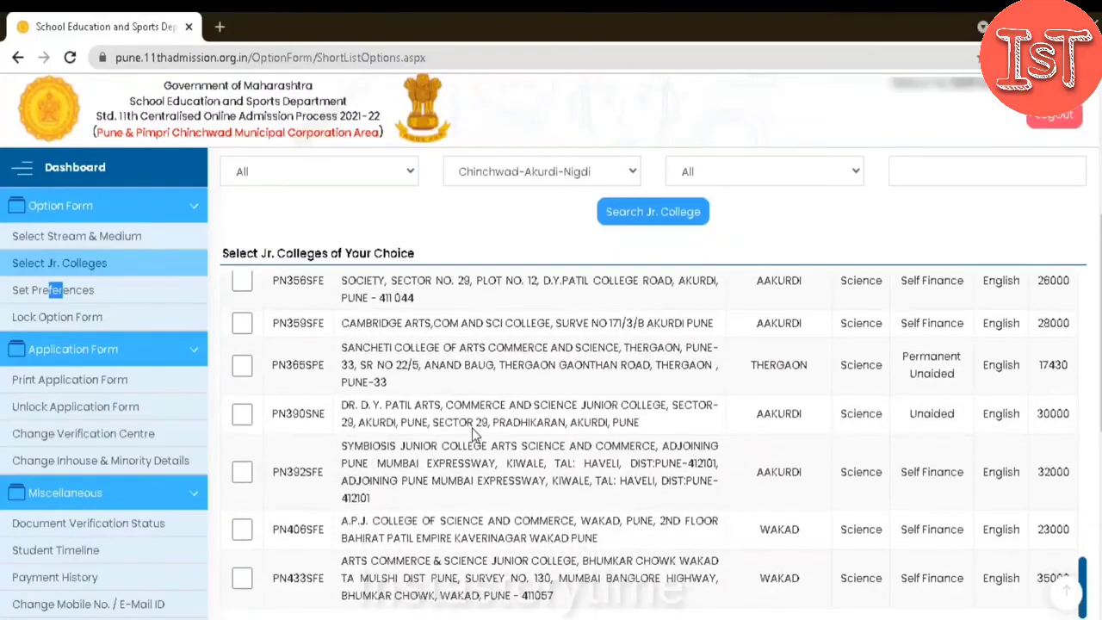
scroll(490, 465, "up", 8)
scroll(491, 465, "up", 5)
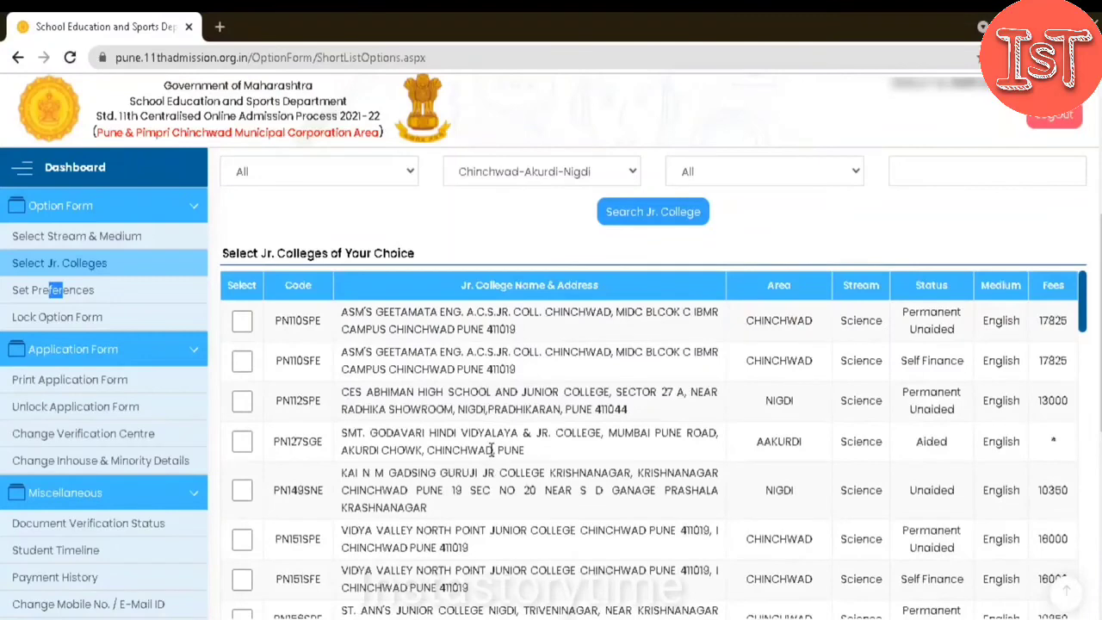
scroll(491, 449, "down", 3)
scroll(491, 449, "down", 1)
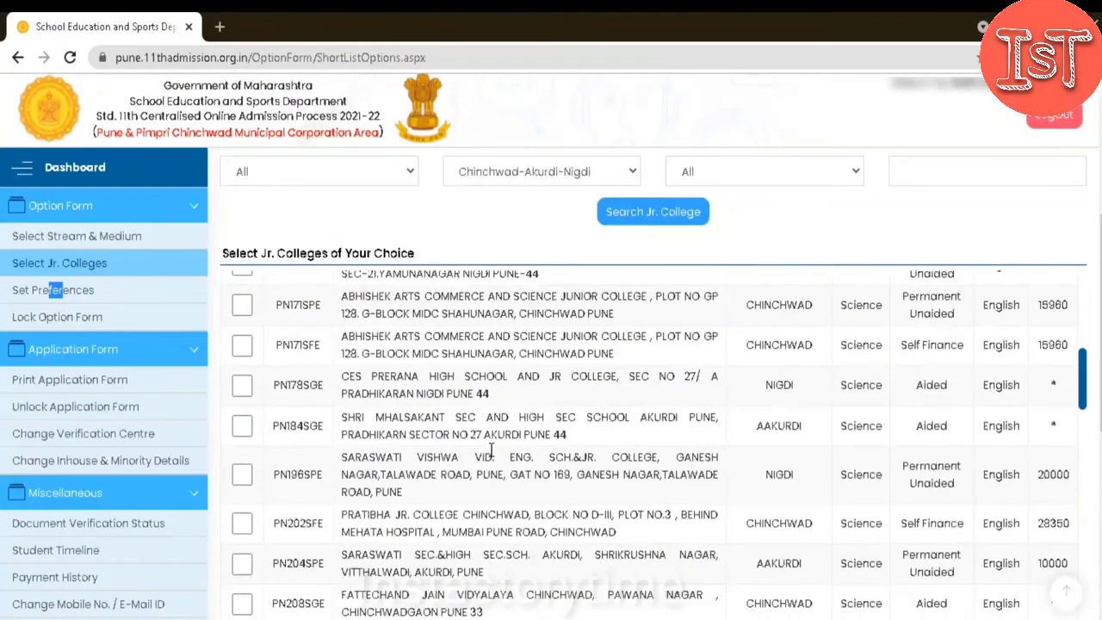
scroll(492, 449, "down", 2)
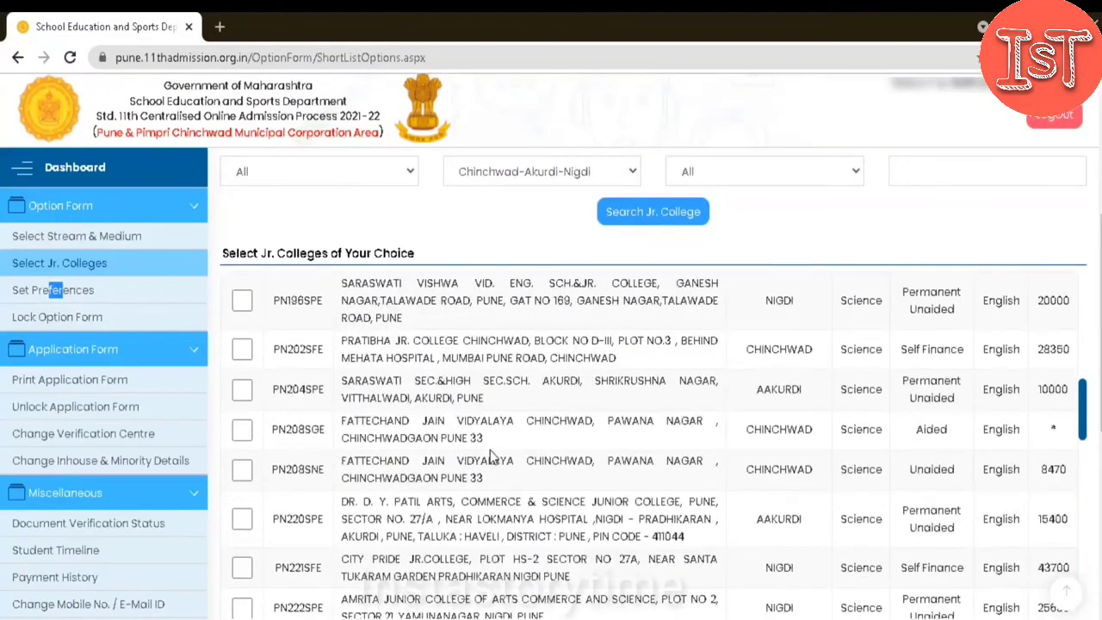
scroll(492, 452, "down", 1)
scroll(492, 449, "down", 2)
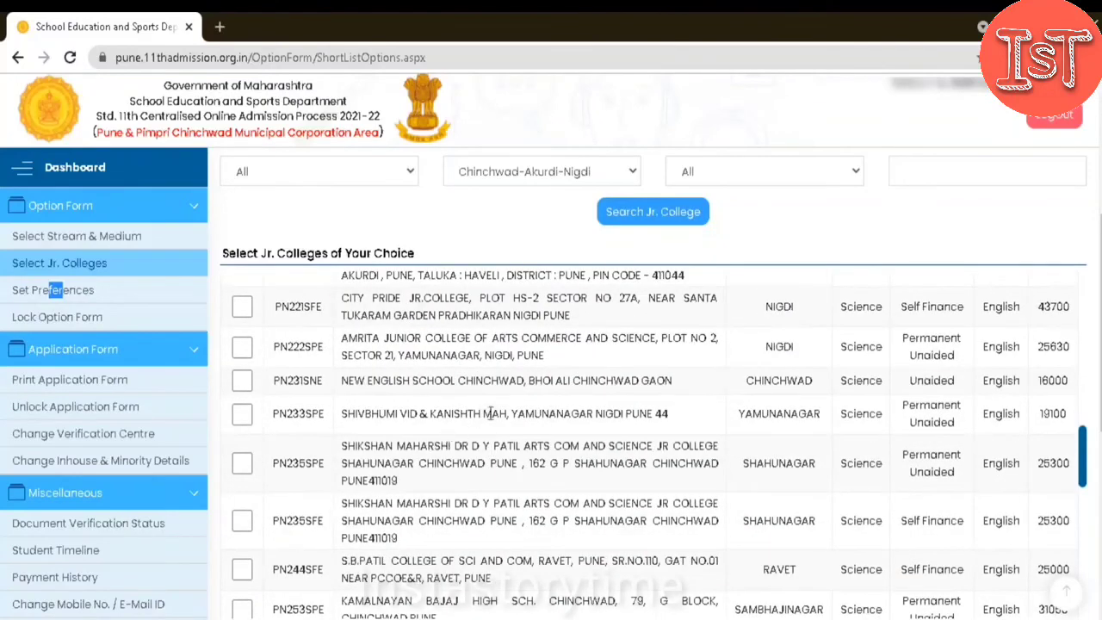
scroll(491, 414, "up", 1)
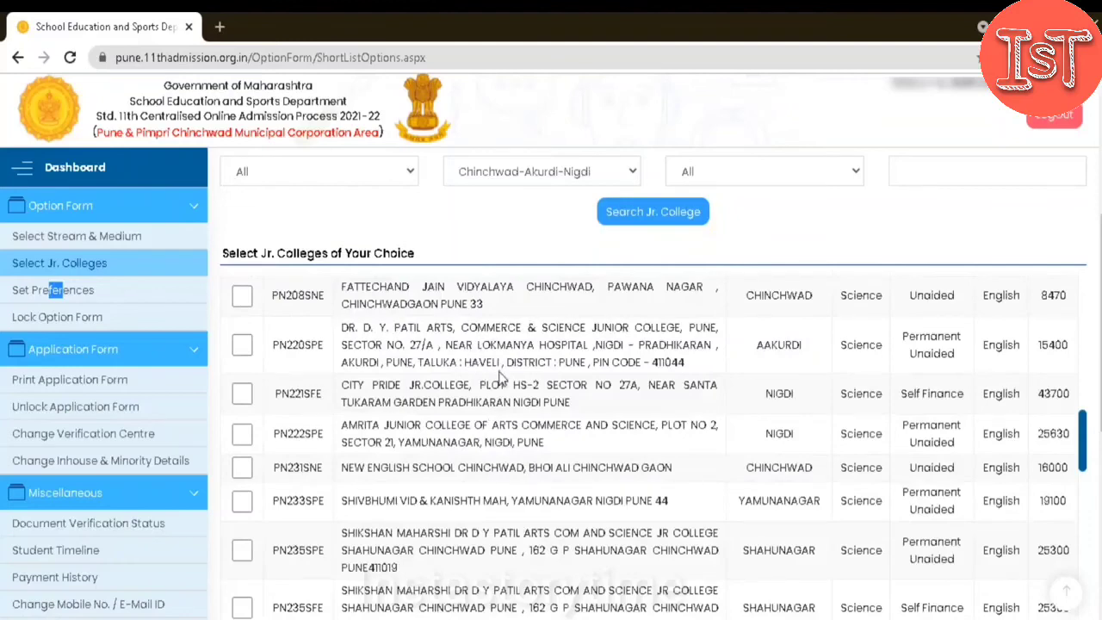
scroll(541, 363, "up", 3)
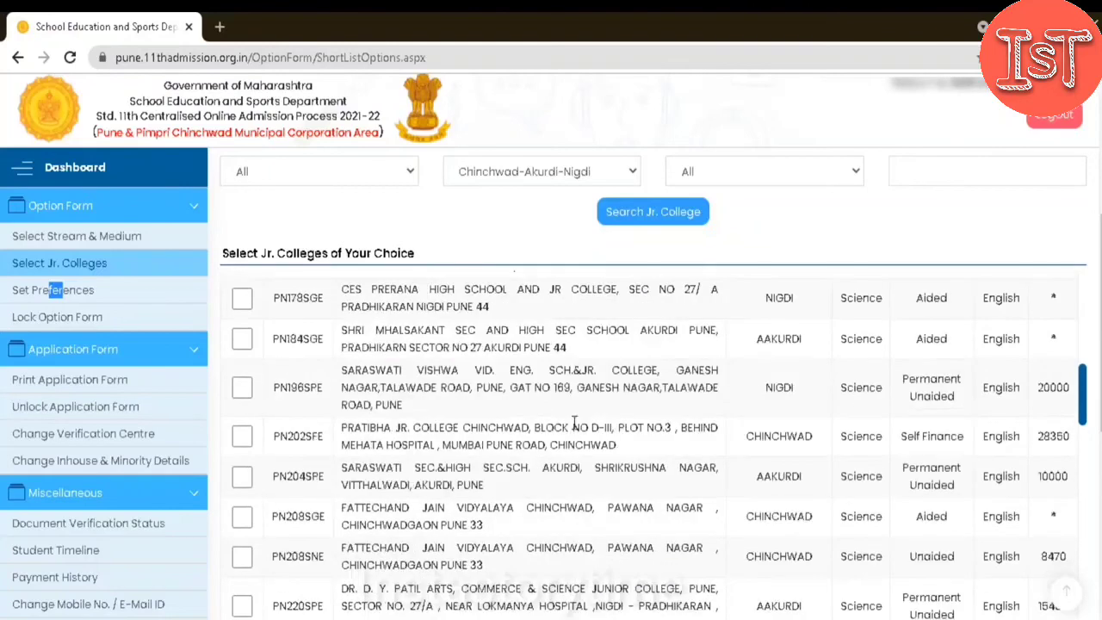
left_click(666, 220)
scroll(479, 439, "down", 2)
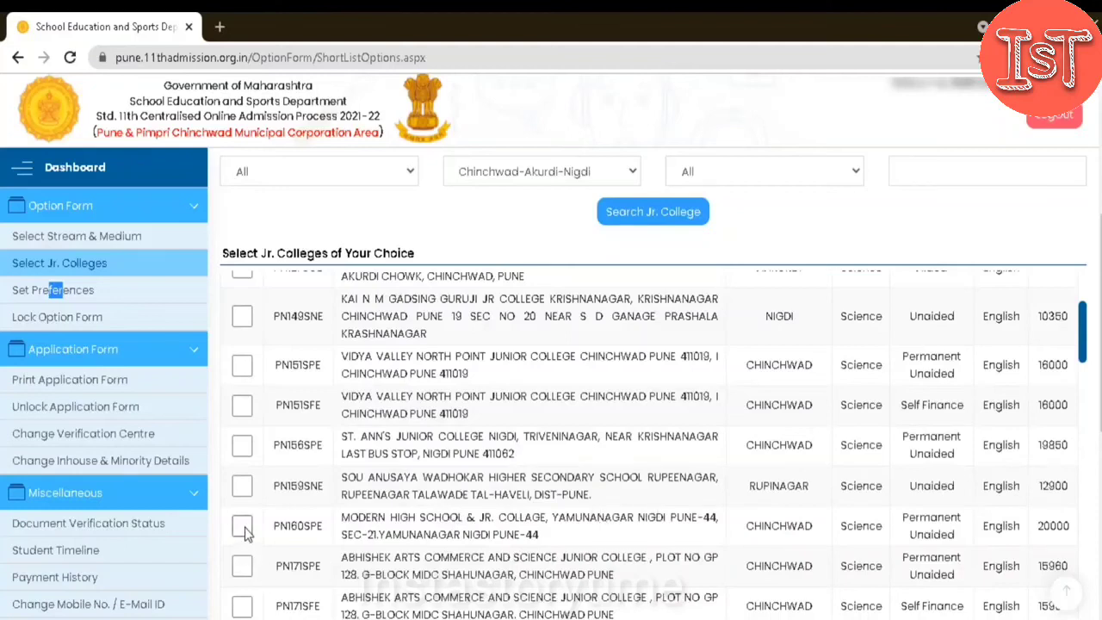
Step: Filter by Computer Science bifocal and add PN160SPE to the shortlist
left_click(386, 180)
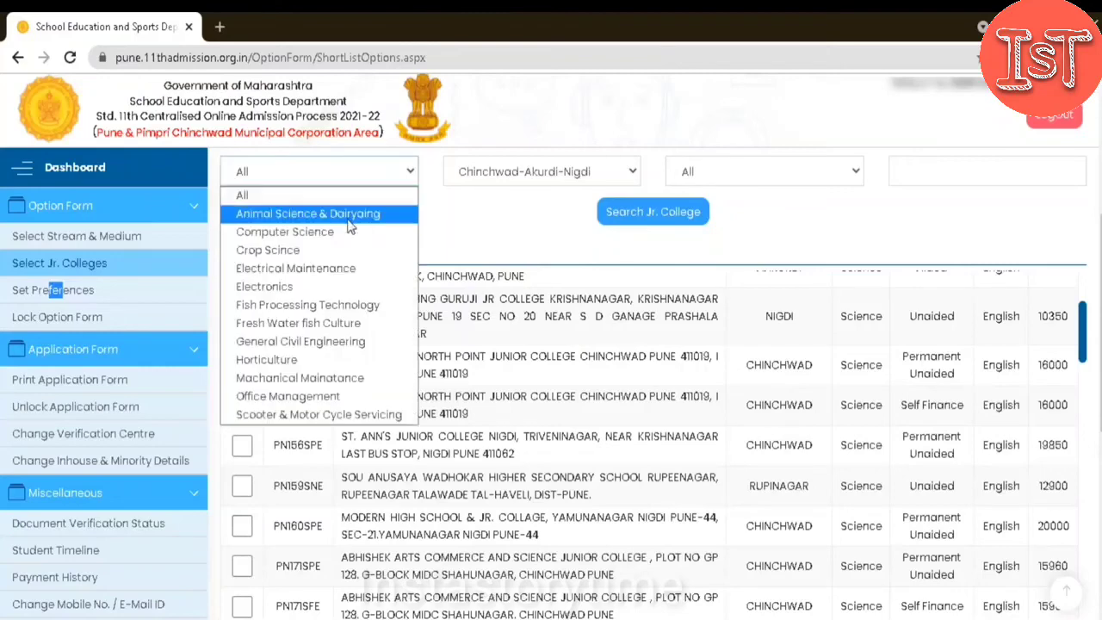
left_click(346, 231)
left_click(652, 208)
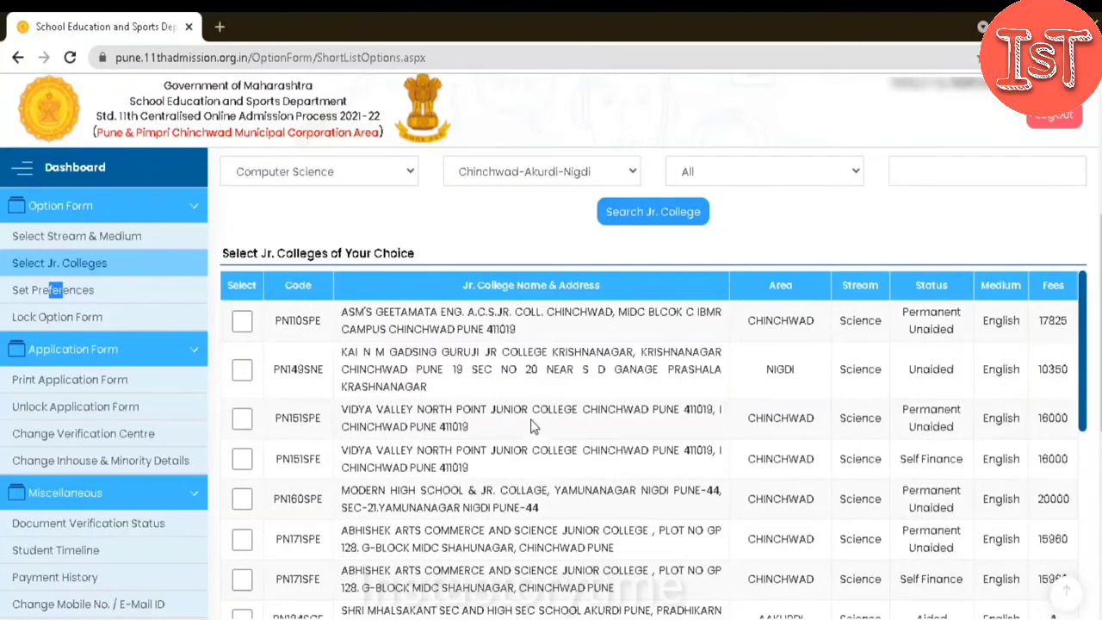
scroll(532, 425, "down", 1)
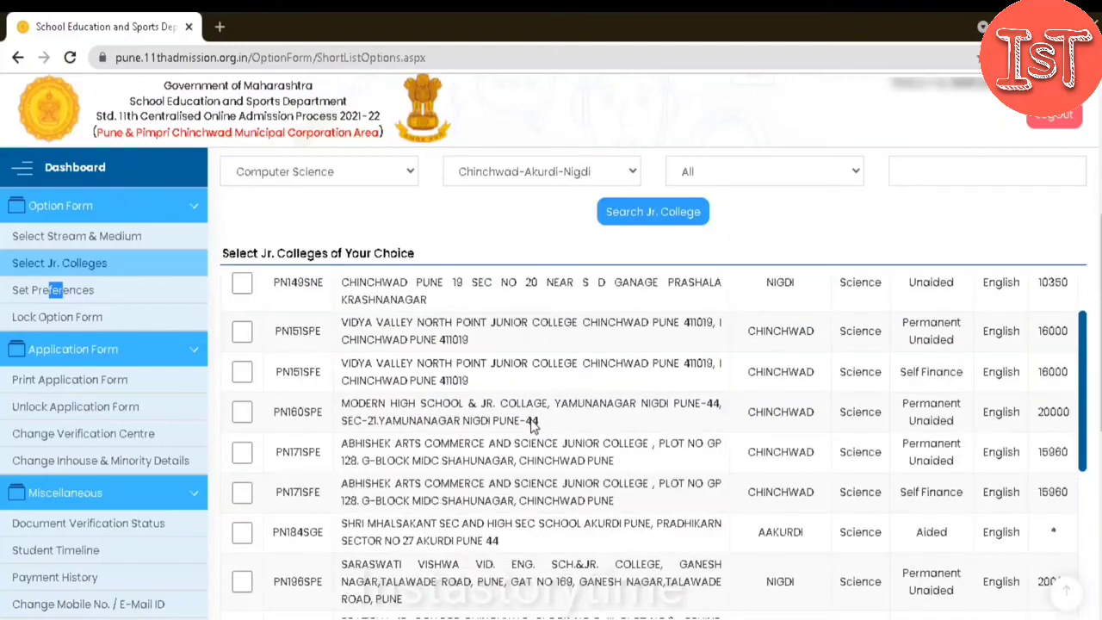
left_click(245, 415)
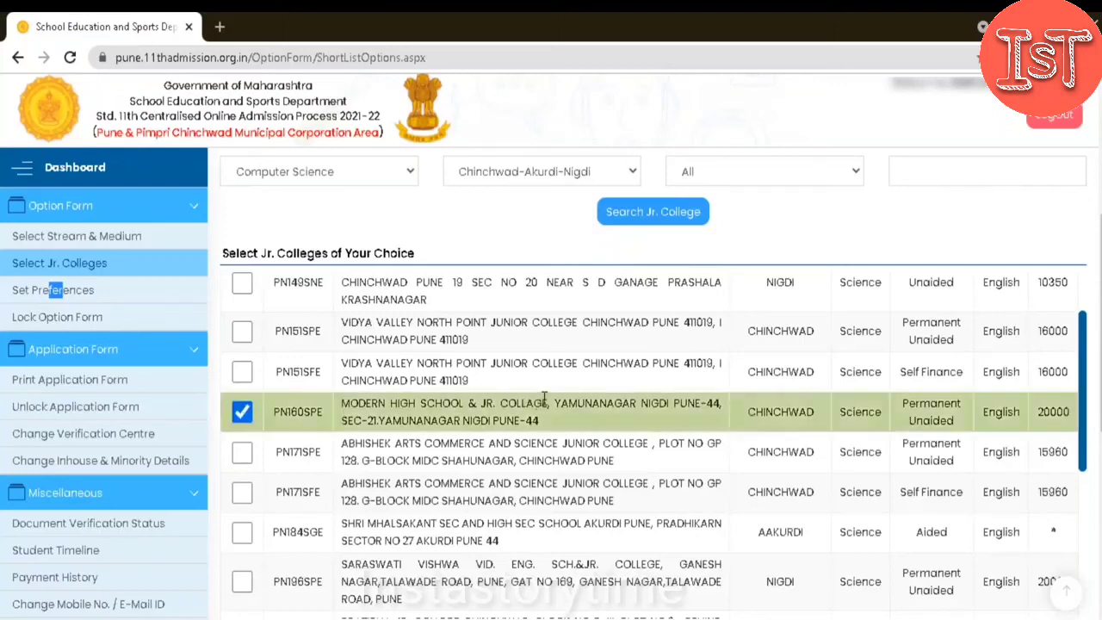
scroll(496, 544, "down", 1)
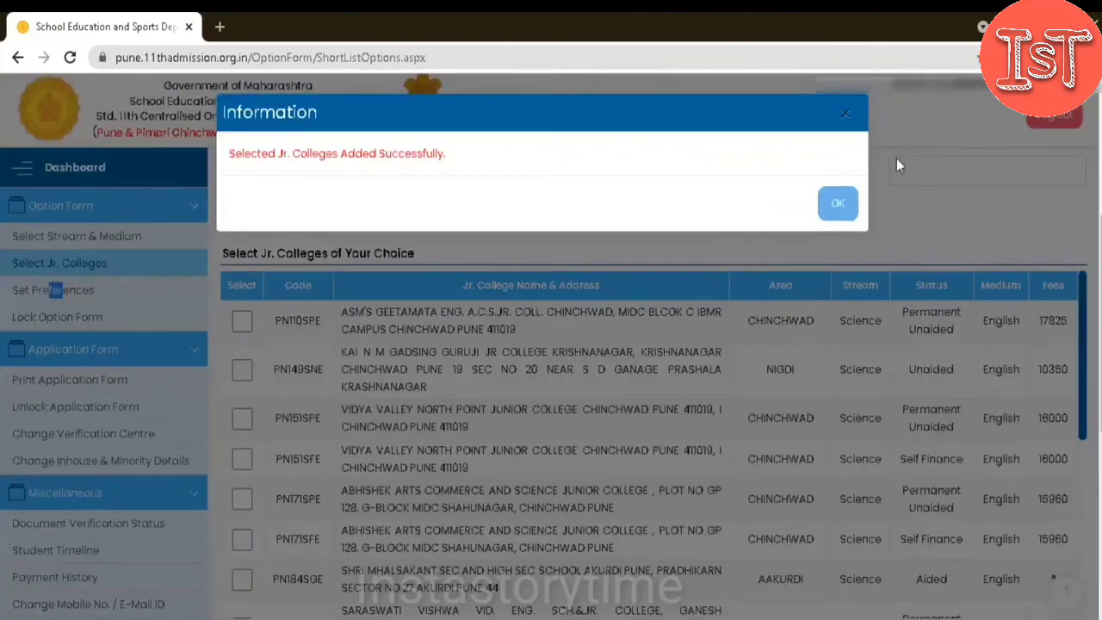
left_click(839, 209)
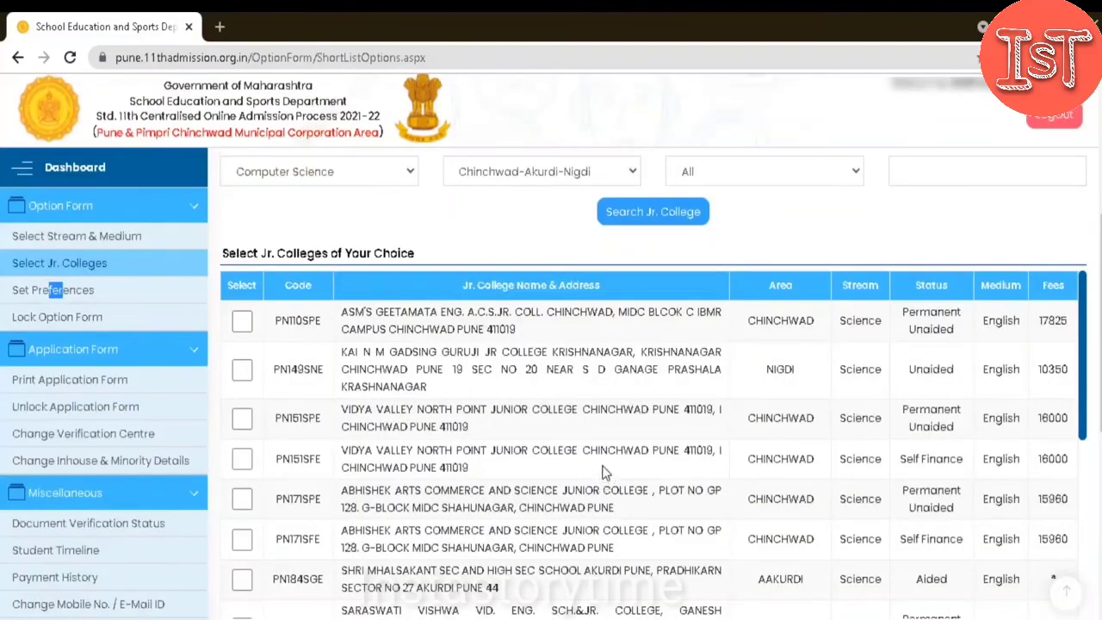
Step: Save the 10 selected junior colleges with Save & Next
scroll(603, 472, "down", 10)
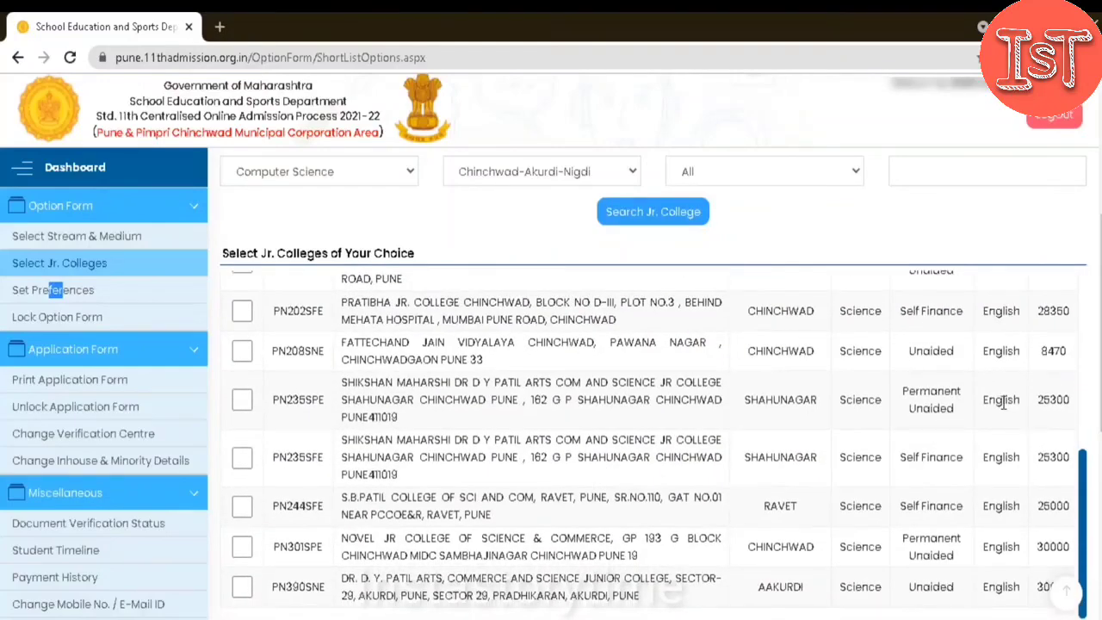
scroll(1003, 405, "down", 8)
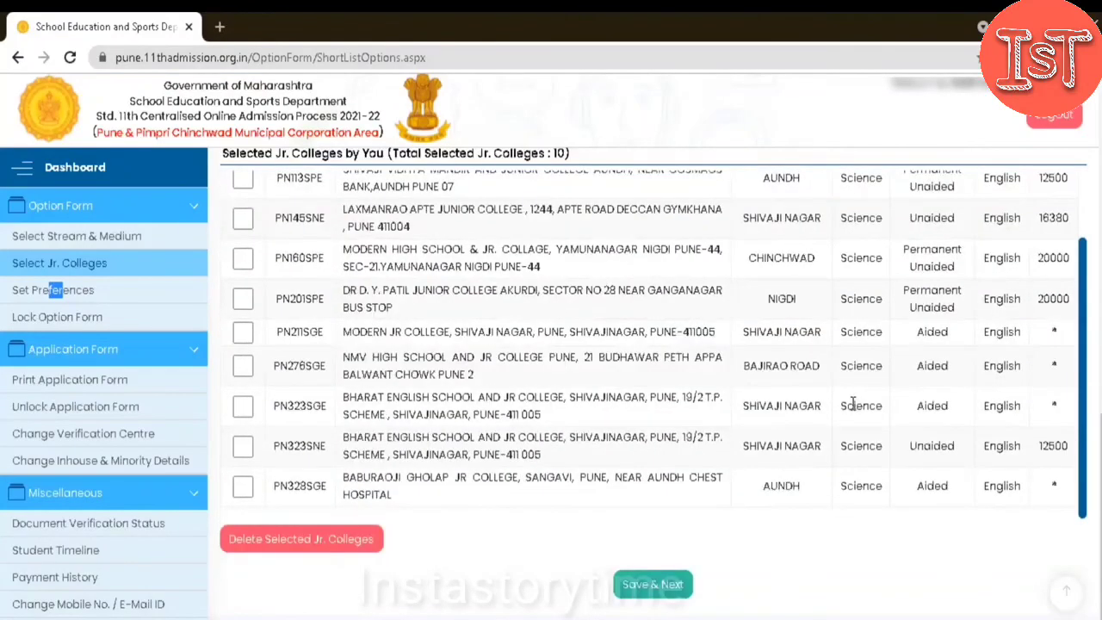
left_click(674, 585)
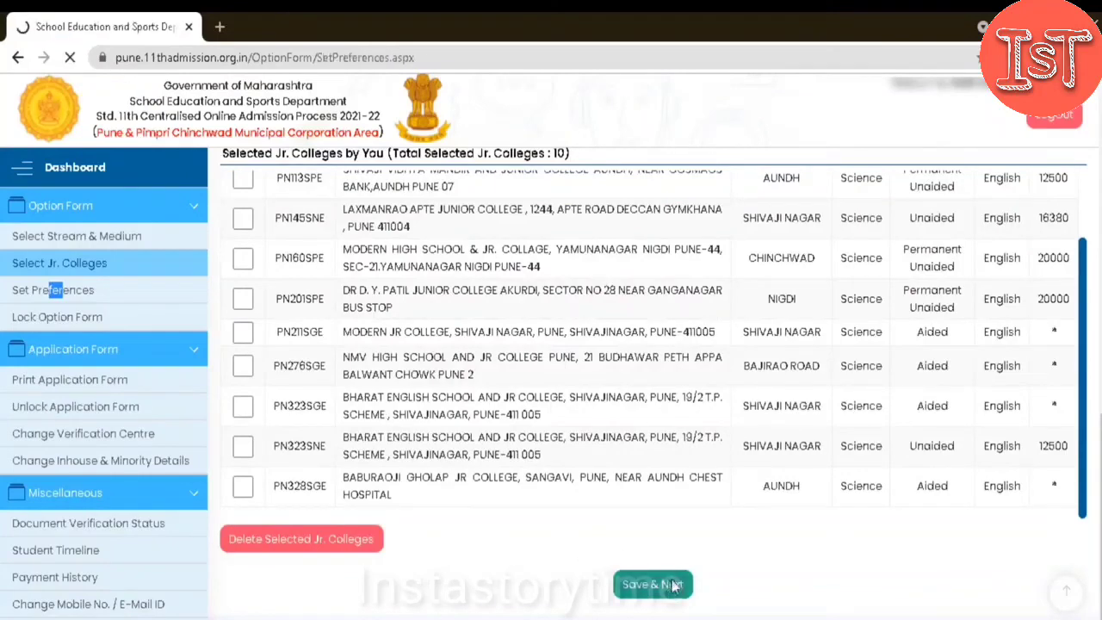
Step: Rank PN160SPE ninth and re-tick PN328SGE as tenth, then save the order
scroll(728, 456, "down", 5)
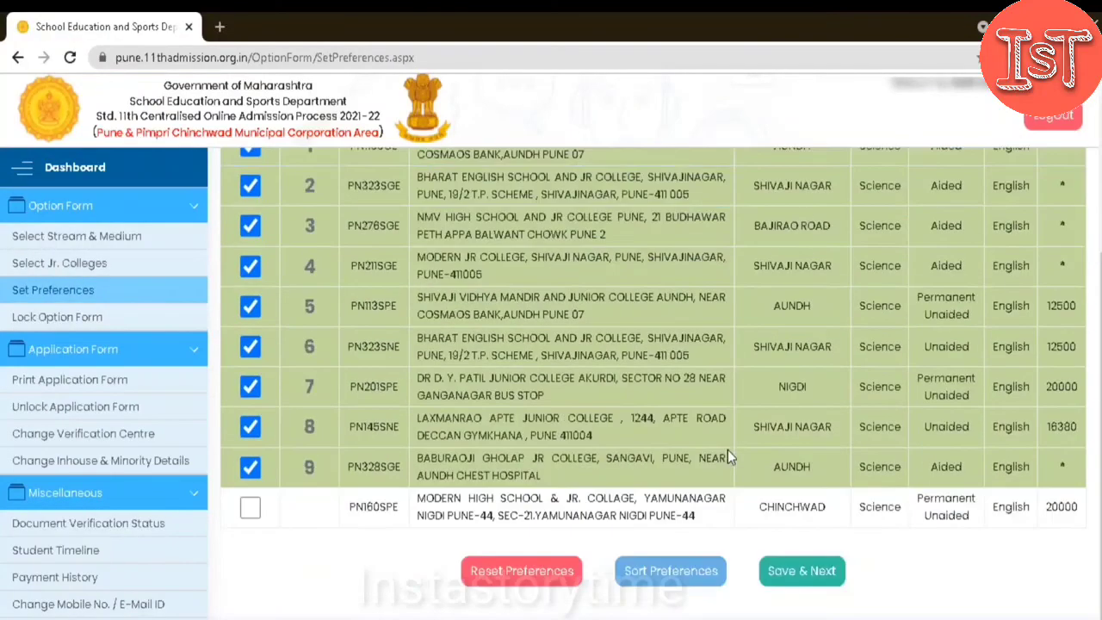
left_click(250, 508)
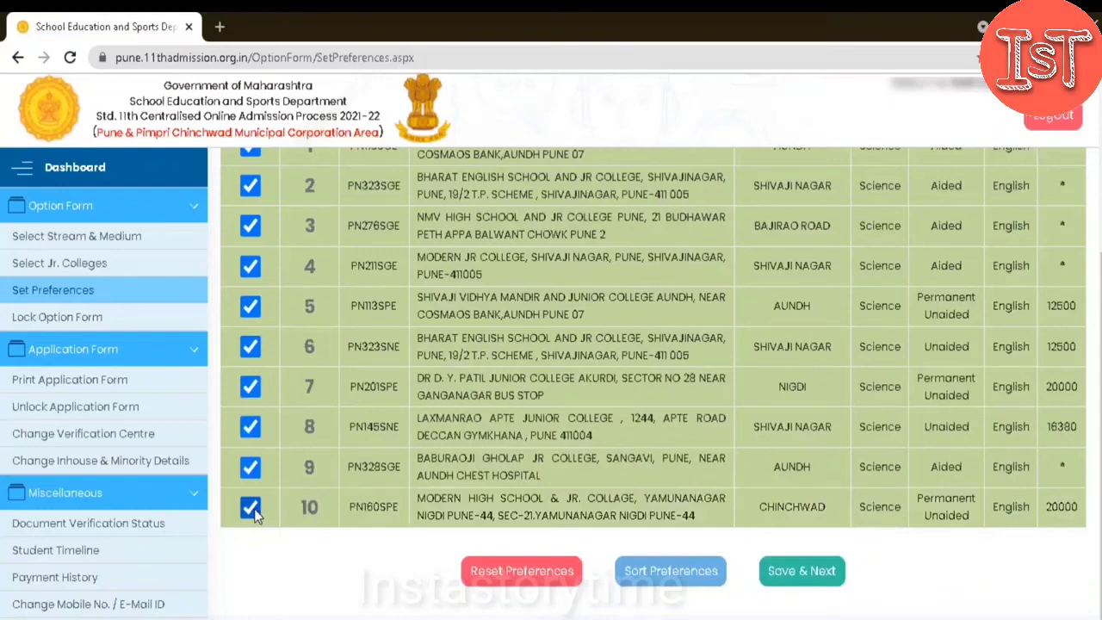
left_click(250, 469)
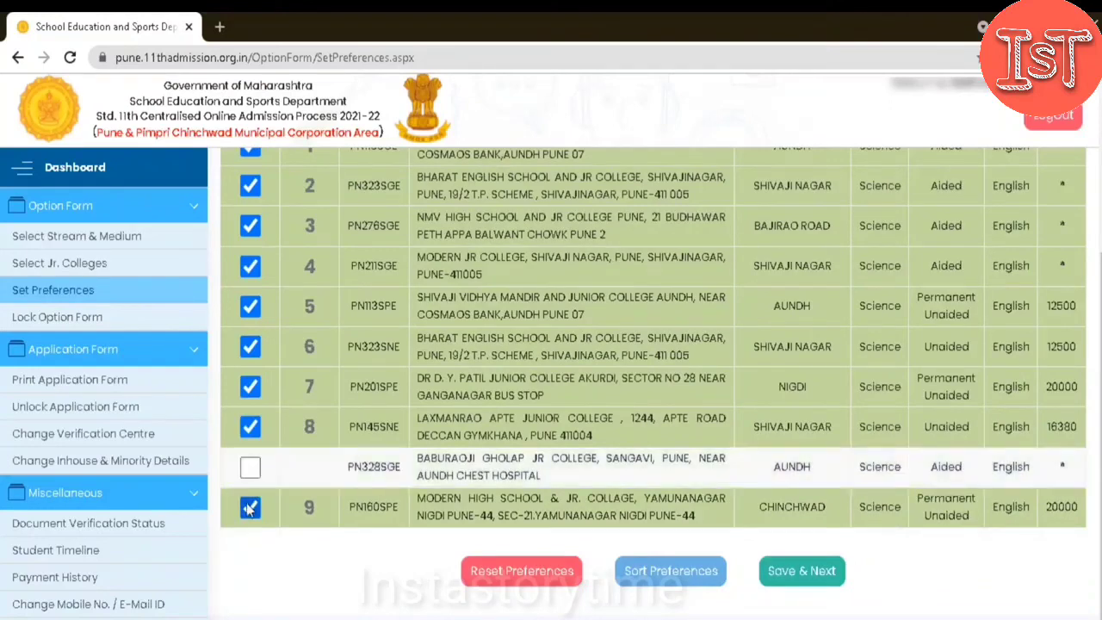
left_click(249, 467)
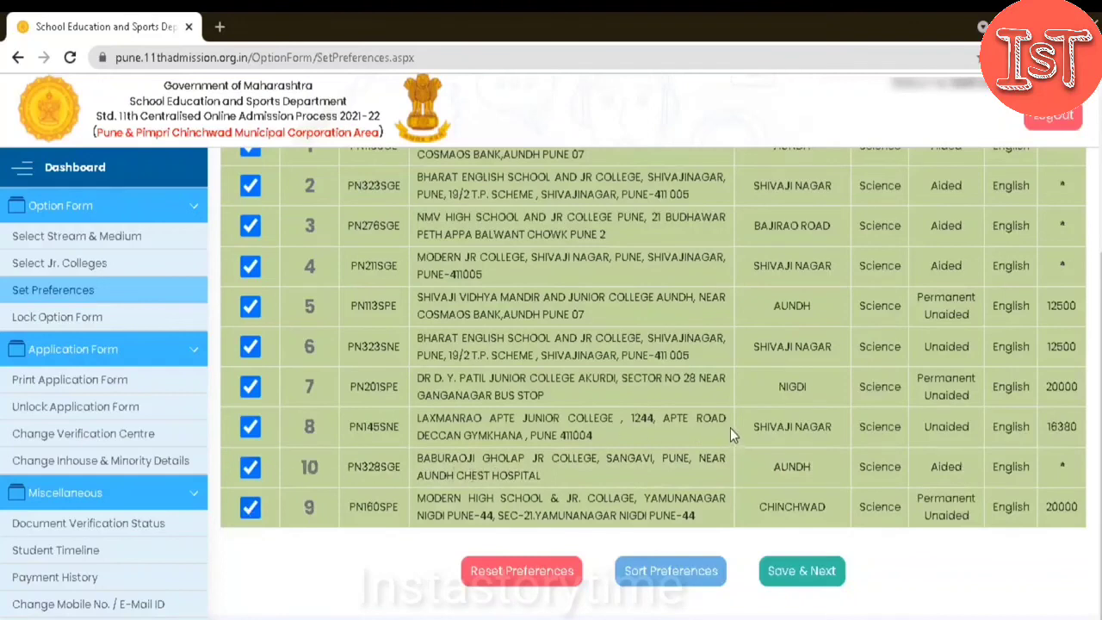
left_click(810, 582)
Step: Review the ten preferenced colleges and tick the 'I hereby declare & understand that' checkbox
scroll(766, 485, "down", 5)
scroll(766, 484, "up", 1)
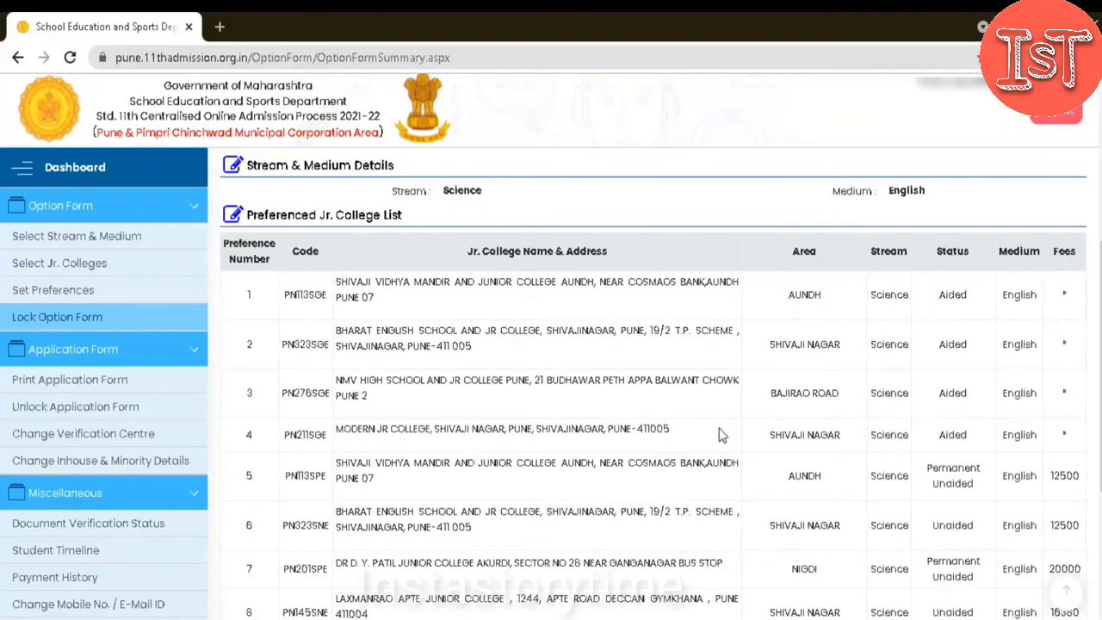
scroll(716, 429, "down", 1)
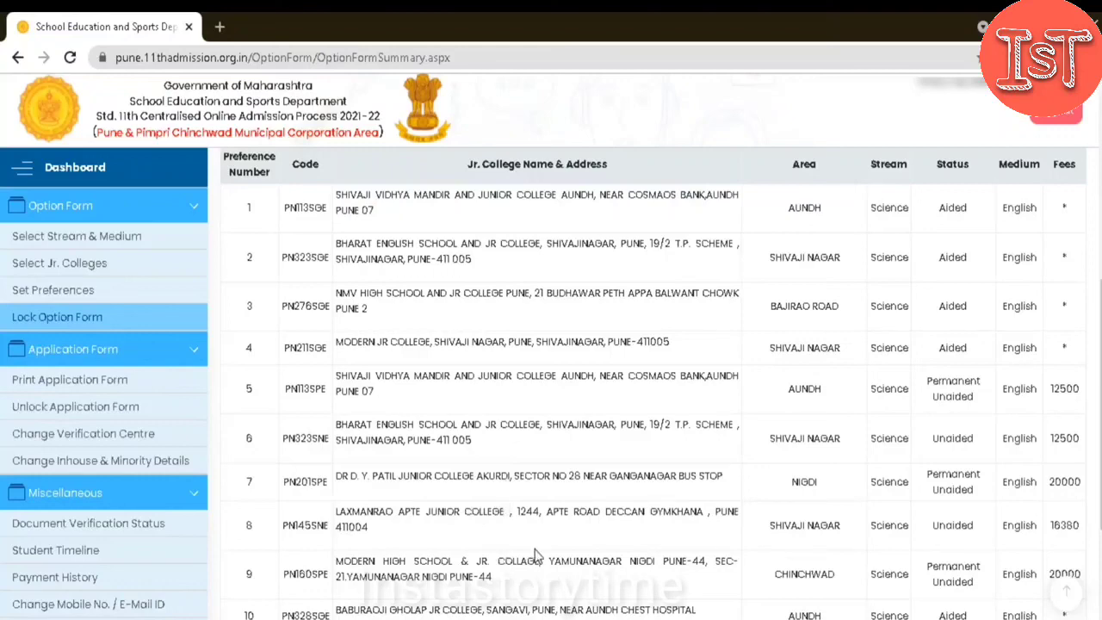
scroll(533, 552, "down", 1)
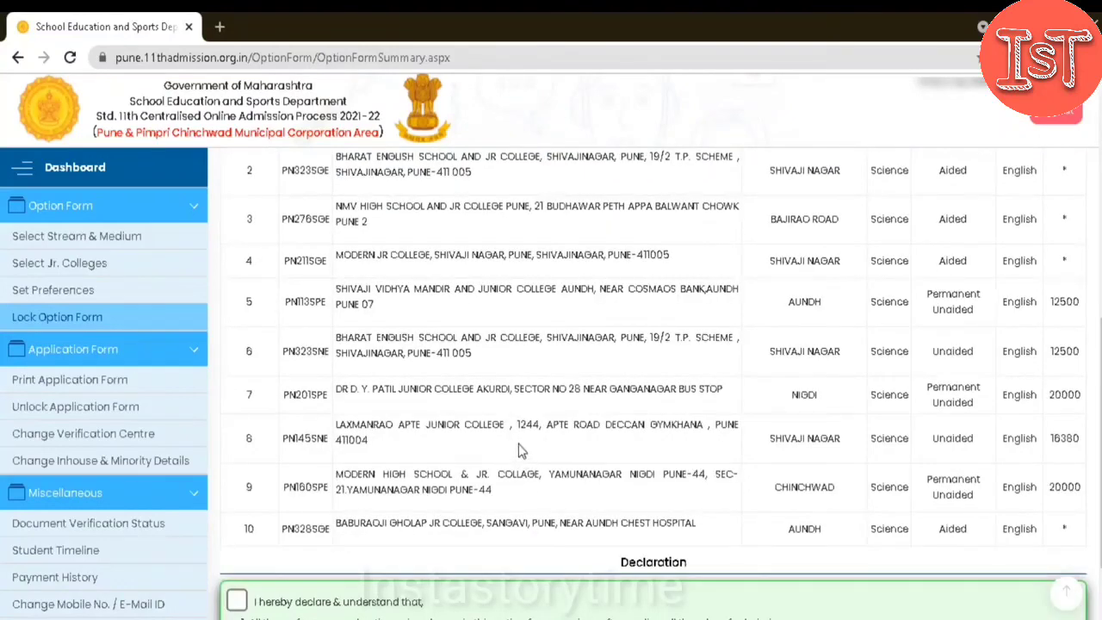
scroll(518, 443, "up", 2)
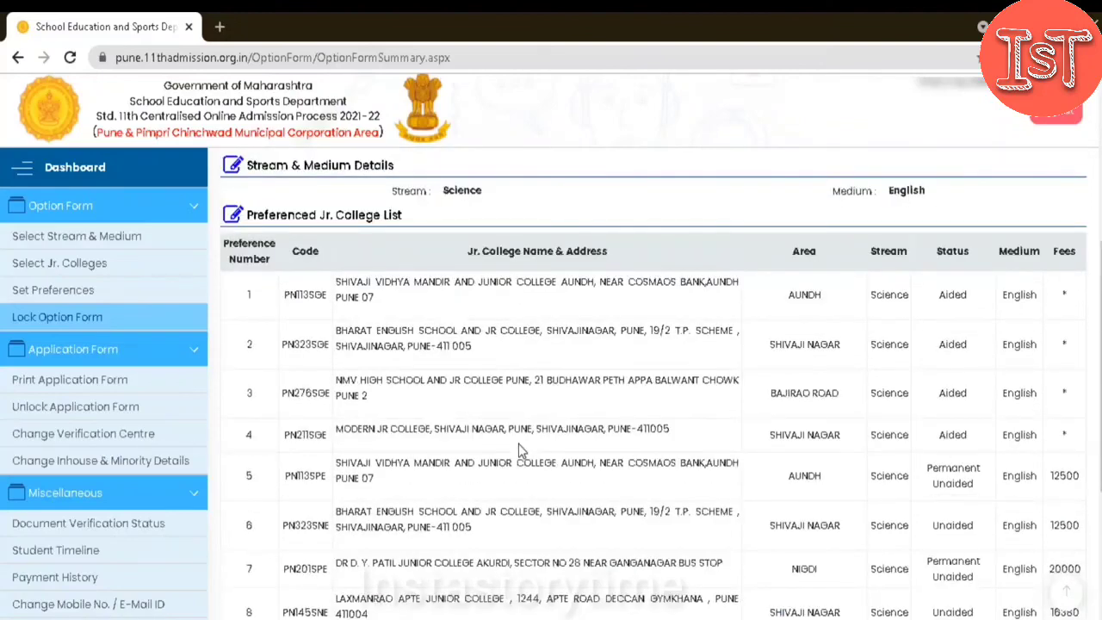
scroll(518, 443, "down", 3)
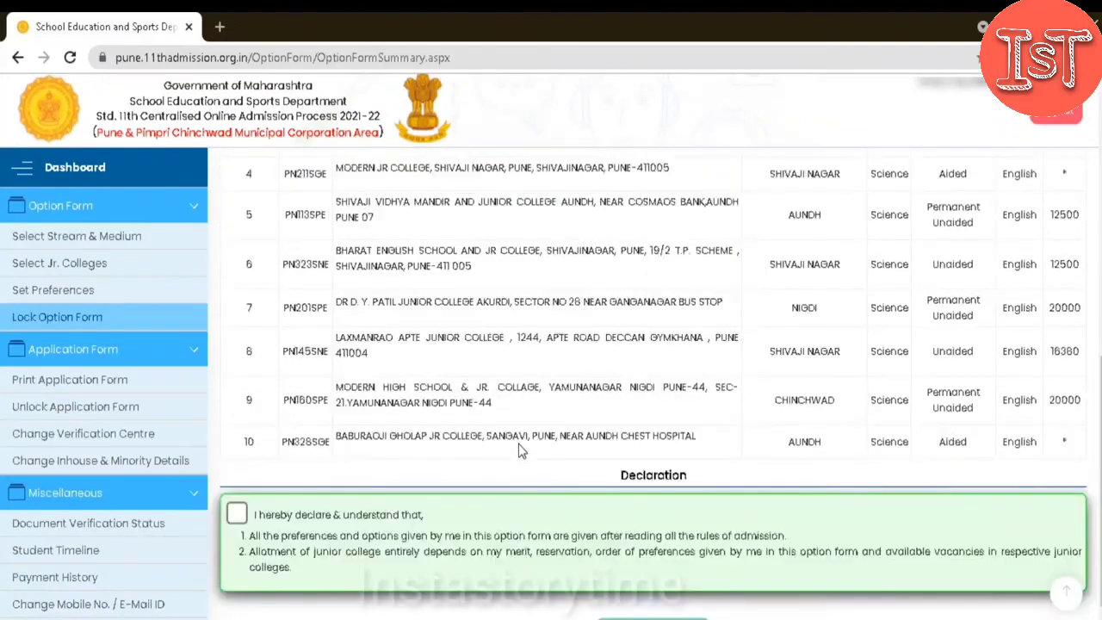
left_click(236, 514)
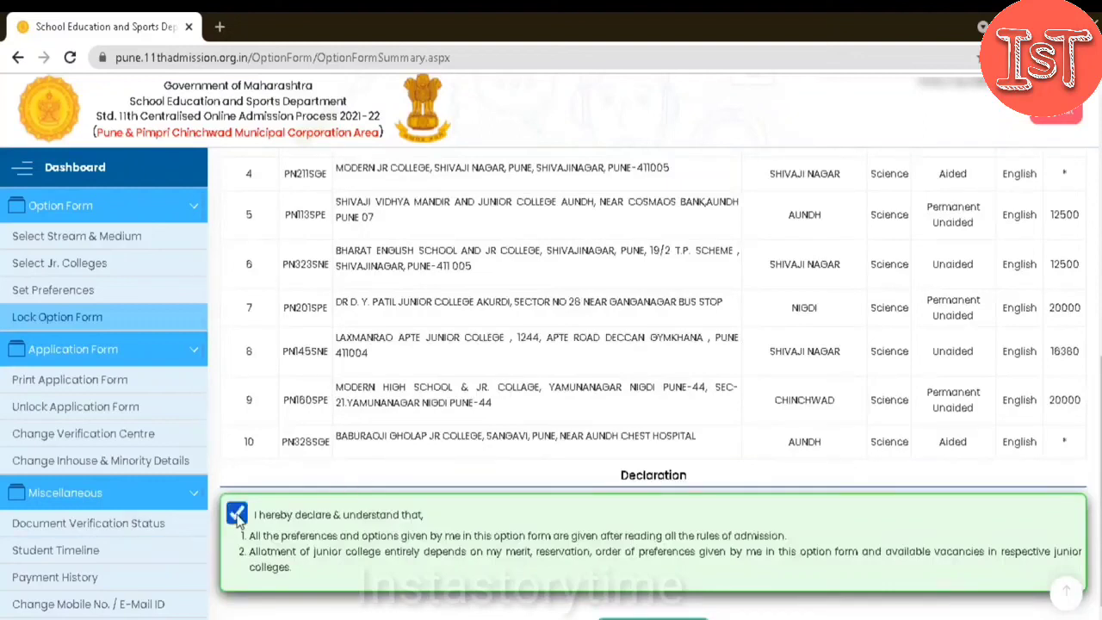
scroll(779, 425, "down", 1)
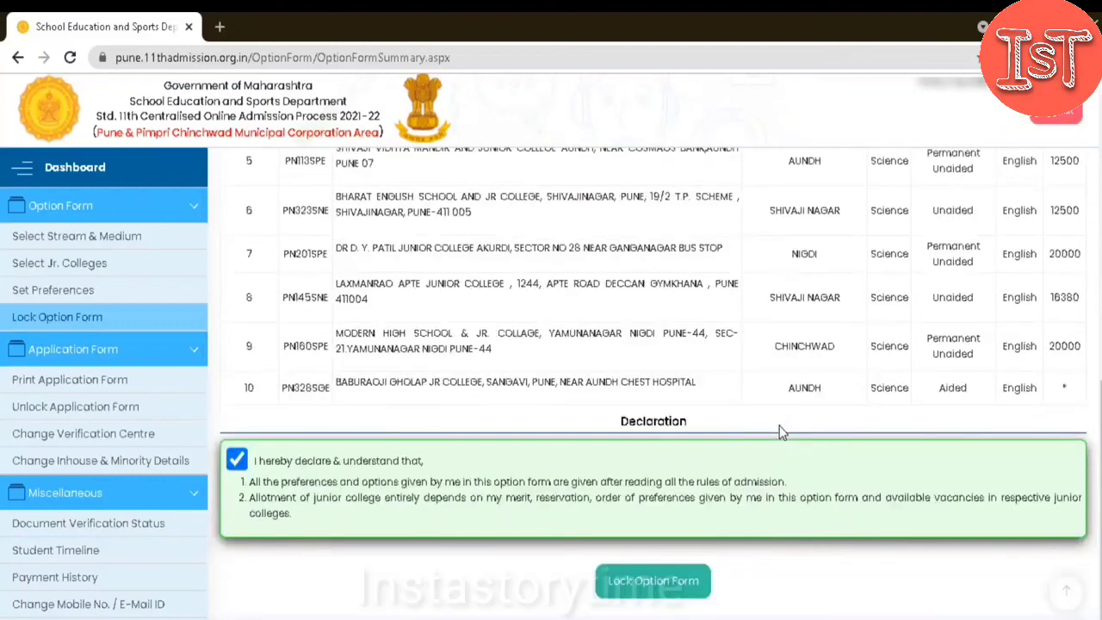
Step: Lock the option form and confirm in the dialog
left_click(674, 583)
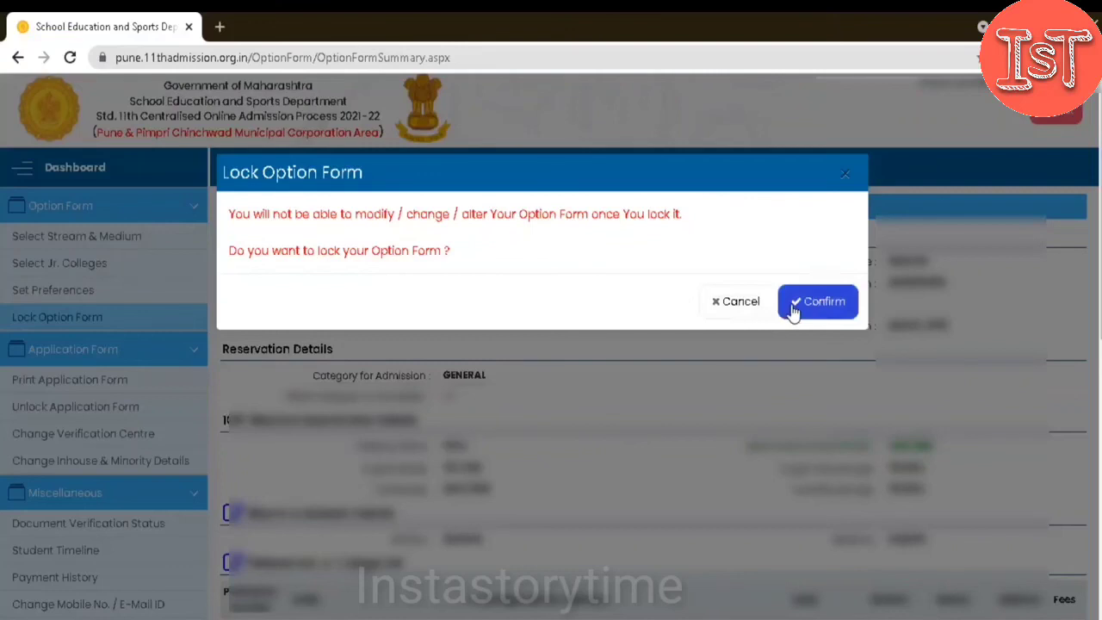
left_click(813, 302)
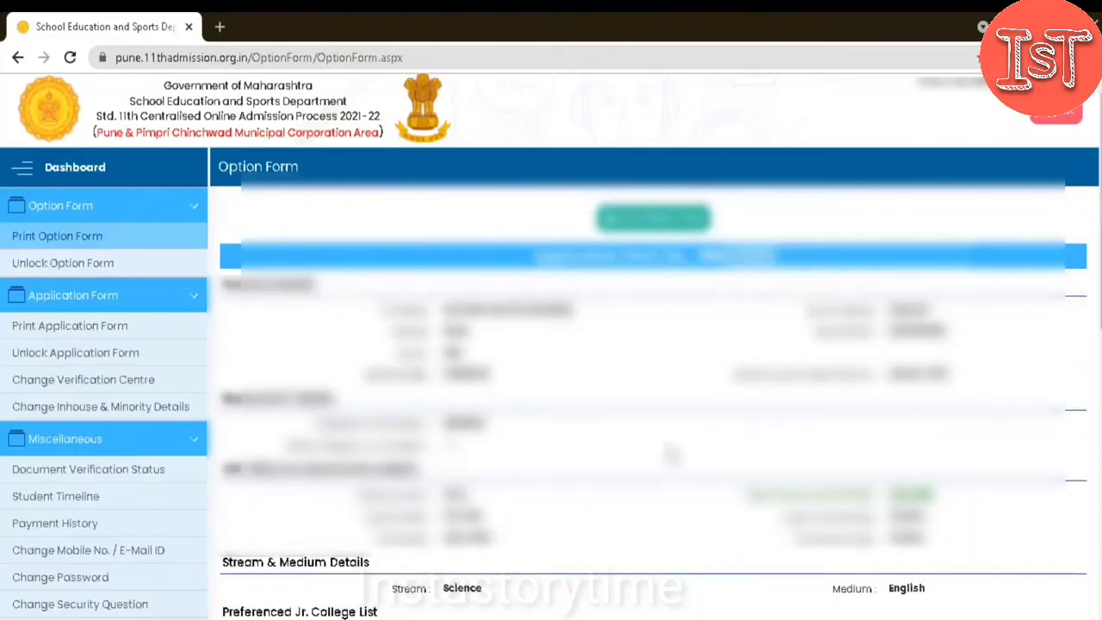
scroll(670, 453, "down", 10)
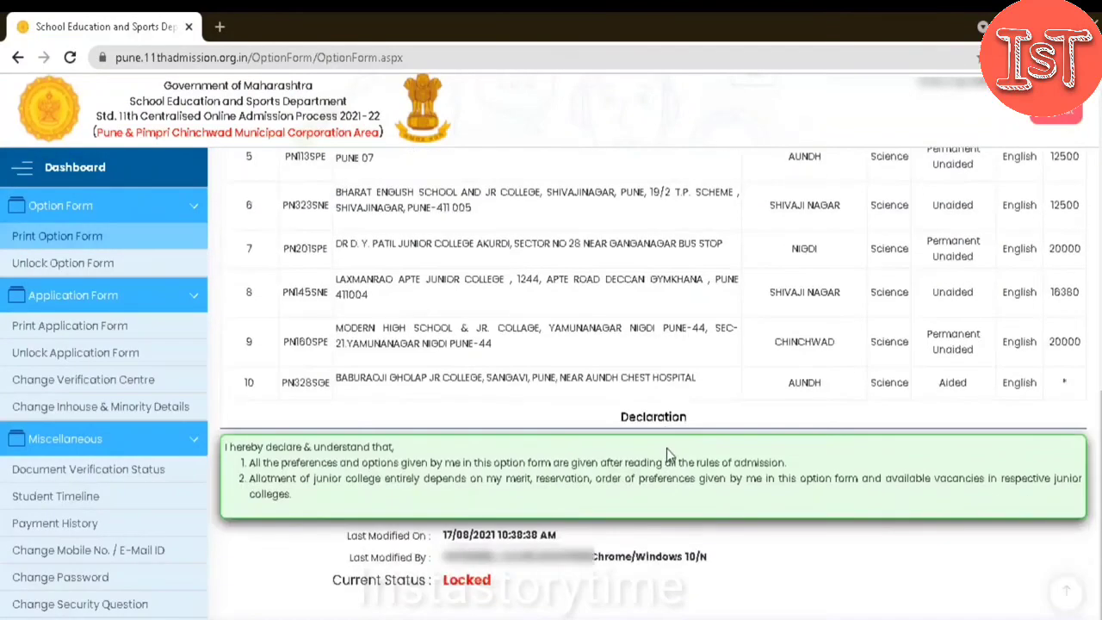
Step: Verify Current Status reads Locked by highlighting the status text
double_click(465, 579)
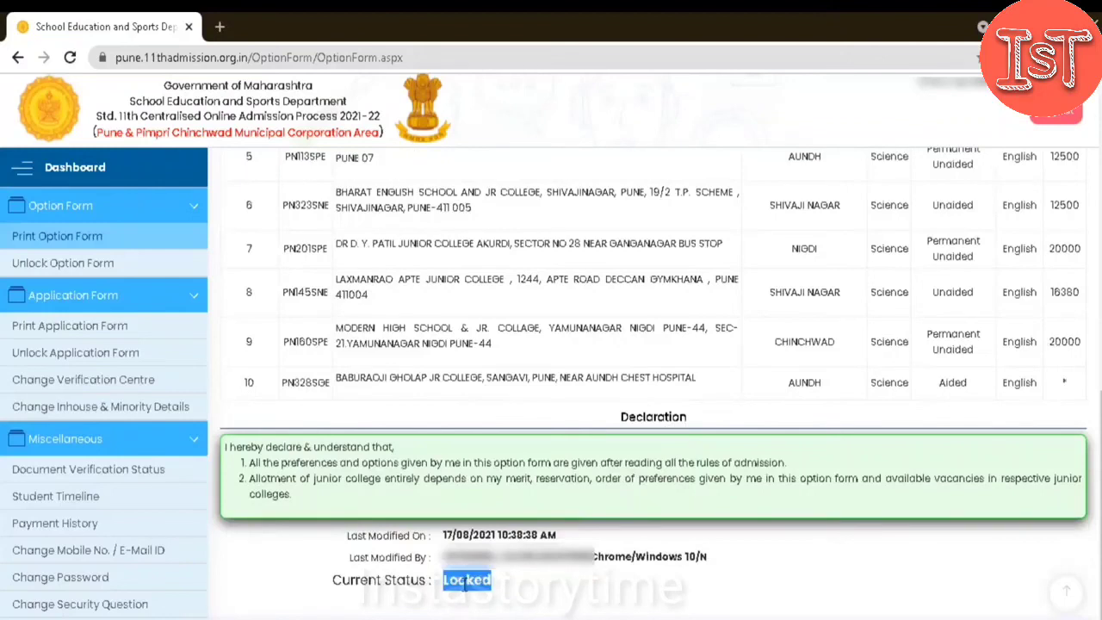
left_click(558, 587)
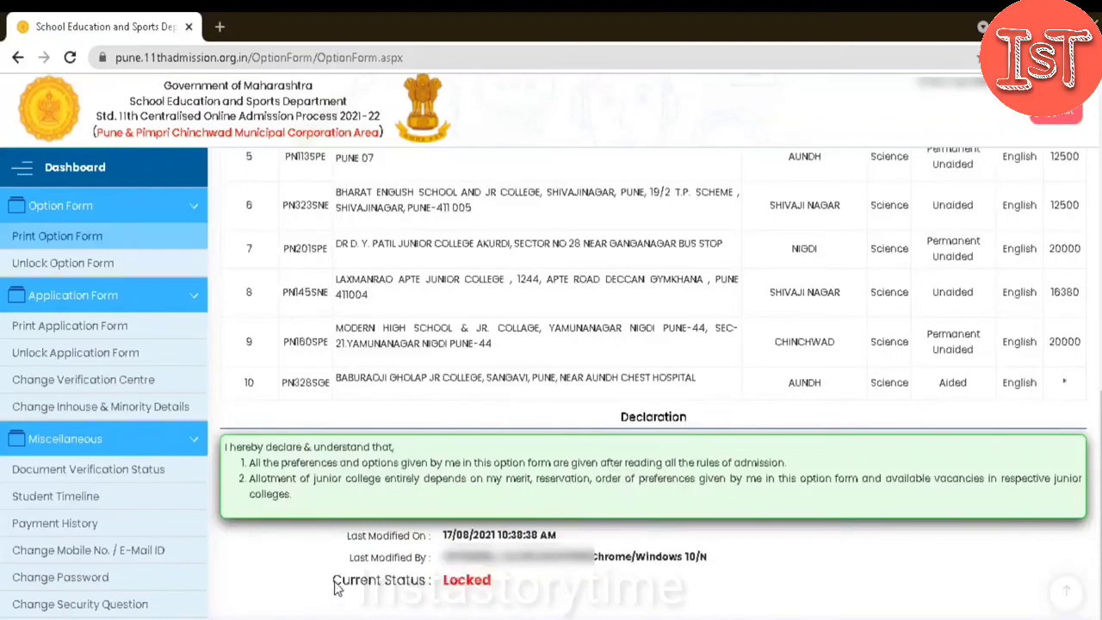
left_click_drag(333, 581, 425, 584)
double_click(466, 581)
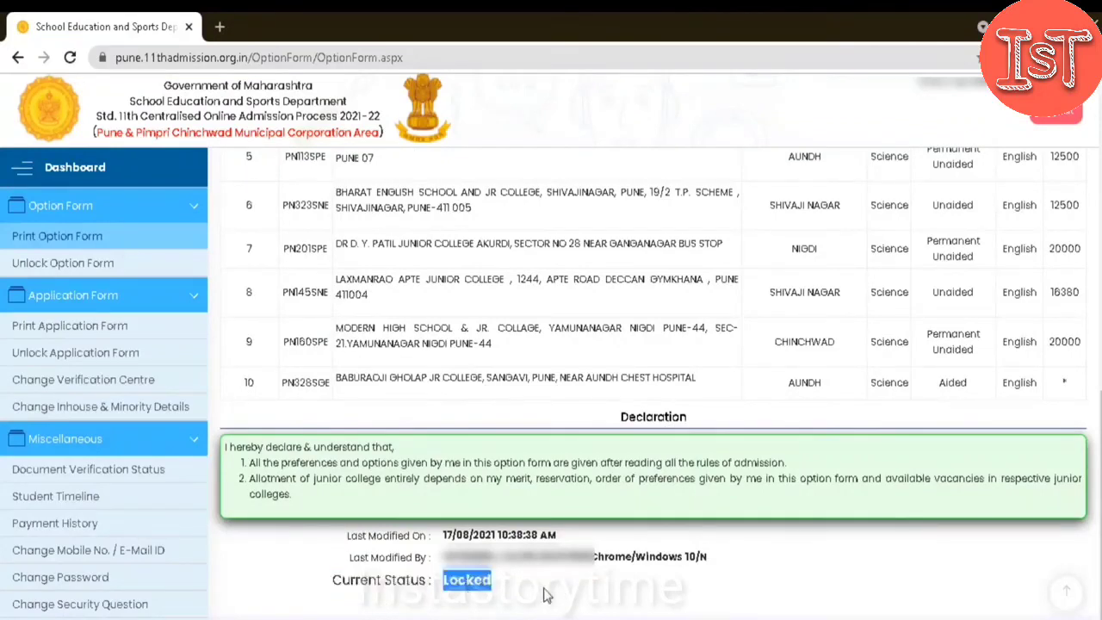
left_click(554, 592)
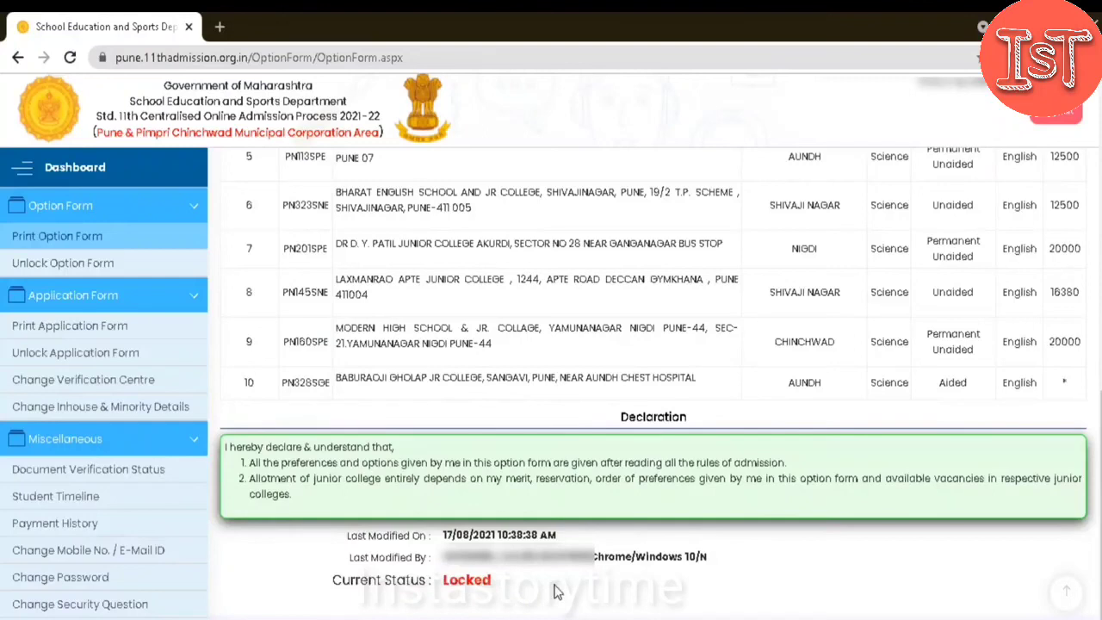